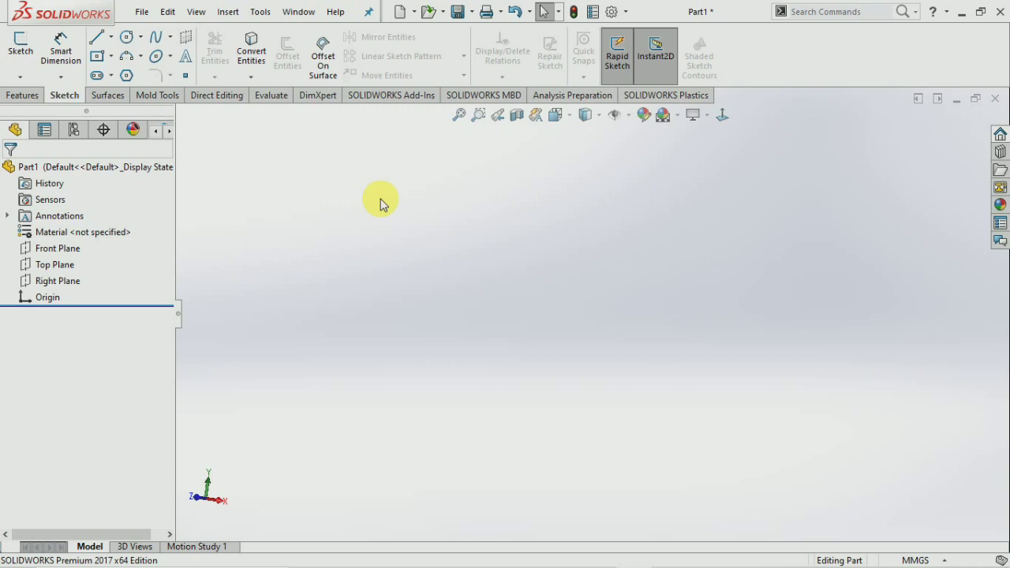
On the Front Plane, draw a center rectangle centred on the origin.
{"action": "left_click", "coordinate": [24, 95]}
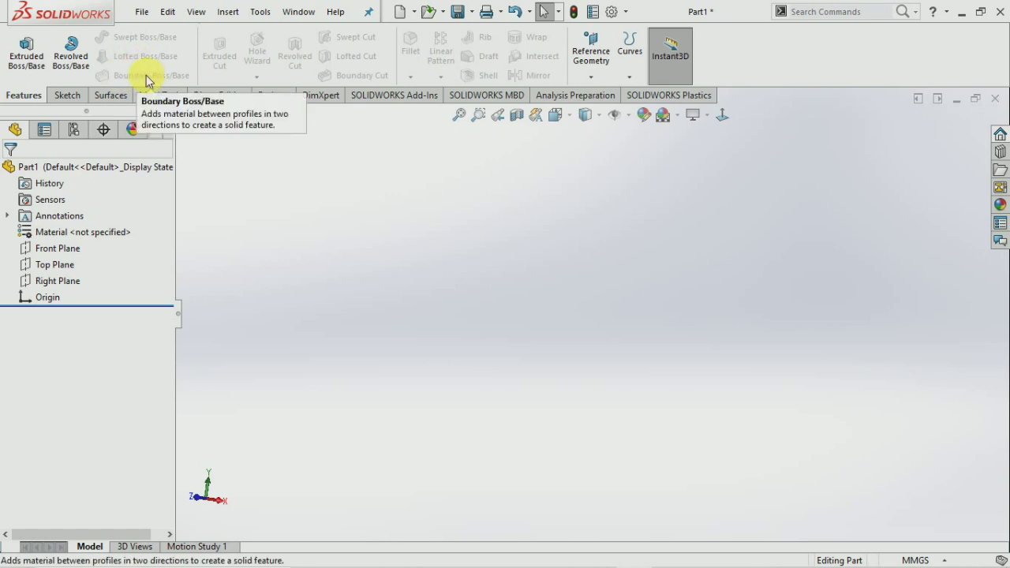
{"action": "left_click", "coordinate": [66, 95]}
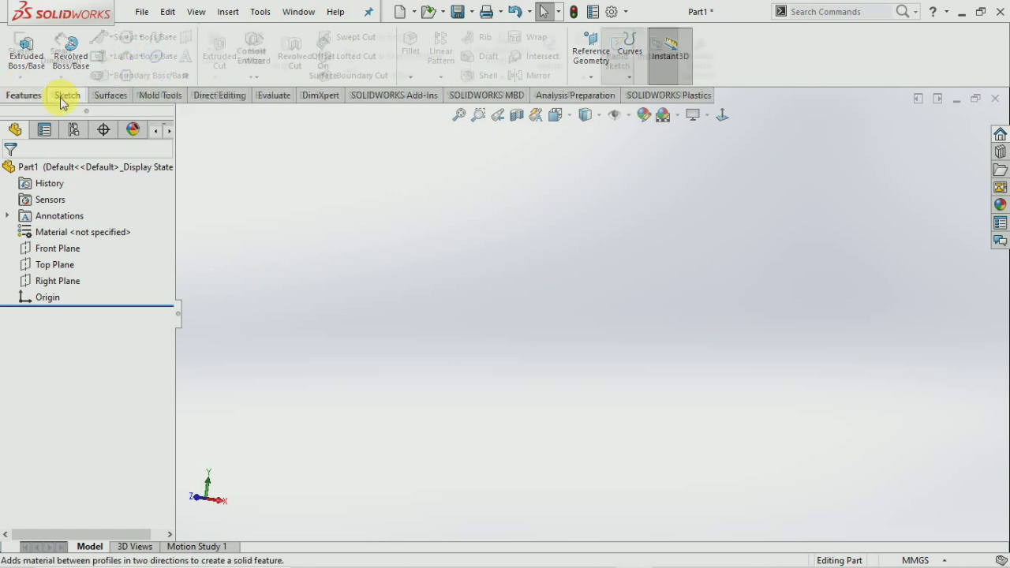
{"action": "left_click", "coordinate": [21, 46]}
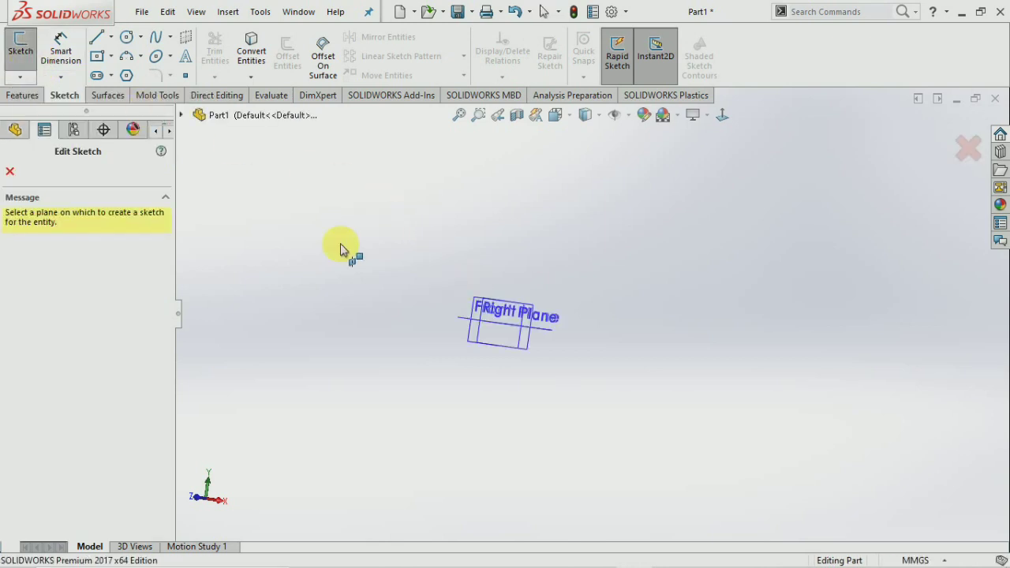
{"action": "left_click", "coordinate": [181, 120]}
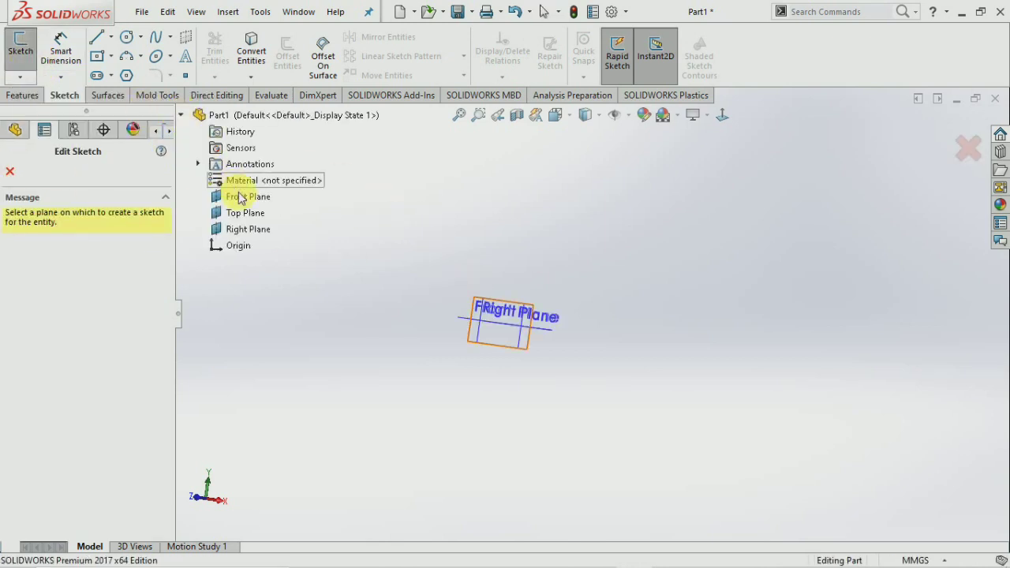
{"action": "left_click", "coordinate": [229, 198]}
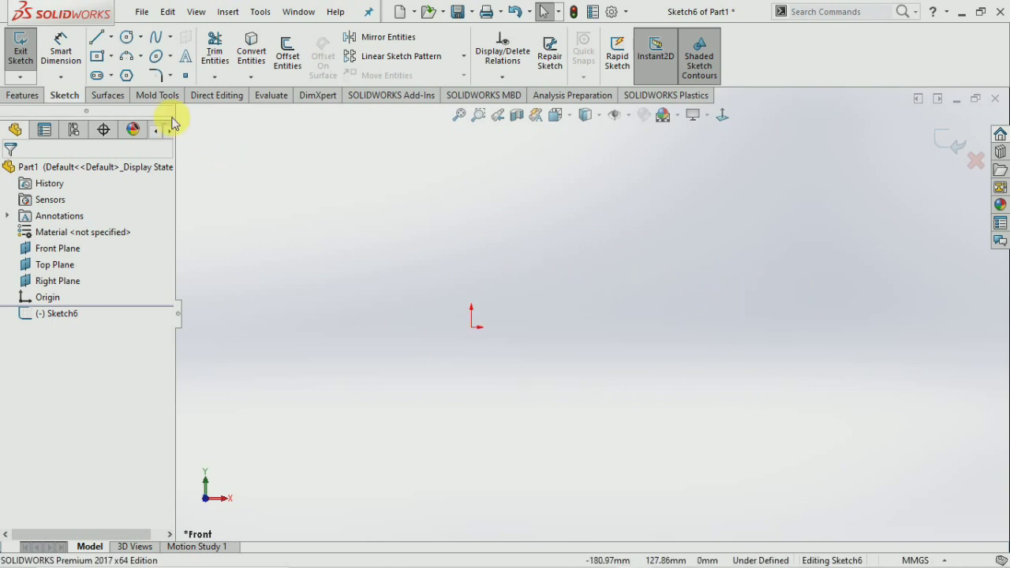
{"action": "left_click", "coordinate": [96, 56]}
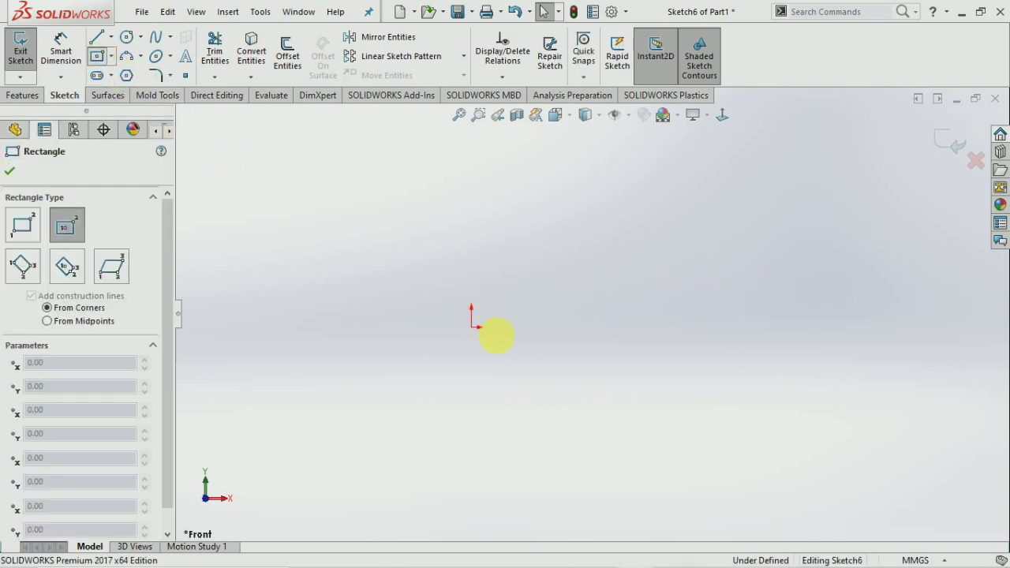
{"action": "left_click", "coordinate": [471, 326]}
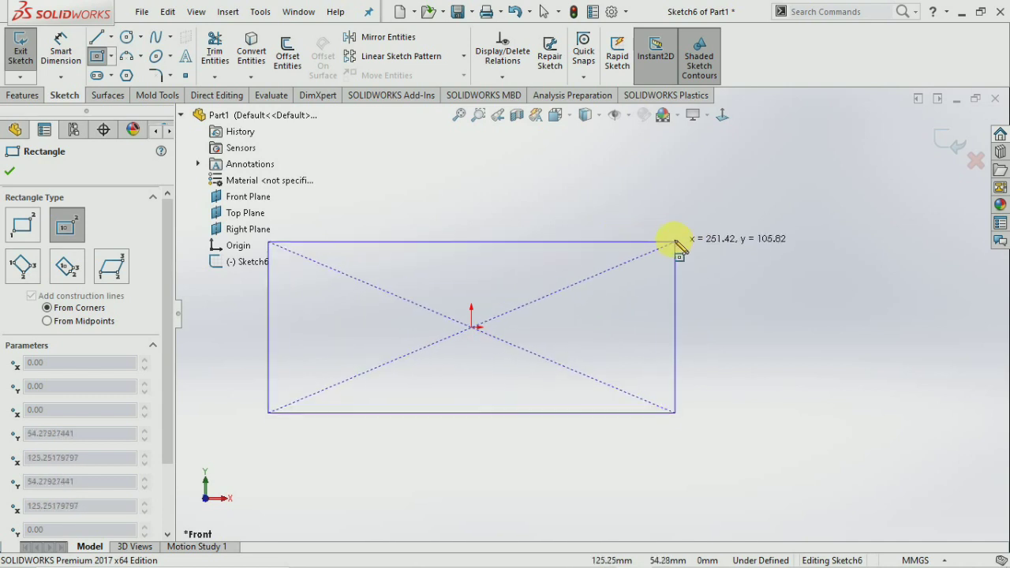
{"action": "left_click", "coordinate": [669, 235]}
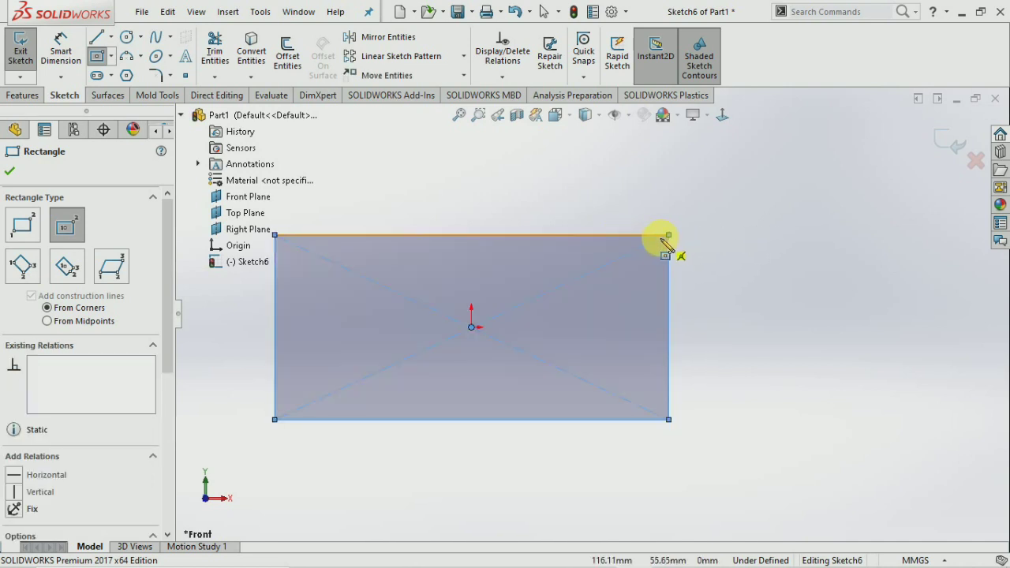
{"action": "key", "text": "Escape"}
Dimension the rectangle 300 mm wide by 100 mm high and exit the sketch.
{"action": "left_click", "coordinate": [60, 47]}
{"action": "left_click", "coordinate": [473, 235]}
{"action": "left_click", "coordinate": [472, 199]}
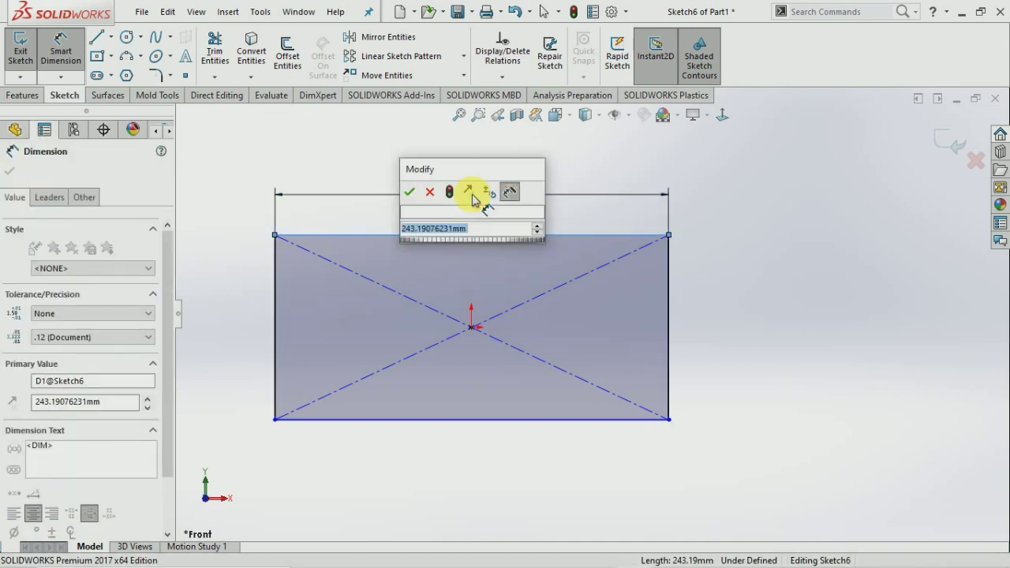
{"action": "type", "text": "300"}
{"action": "key", "text": "Return"}
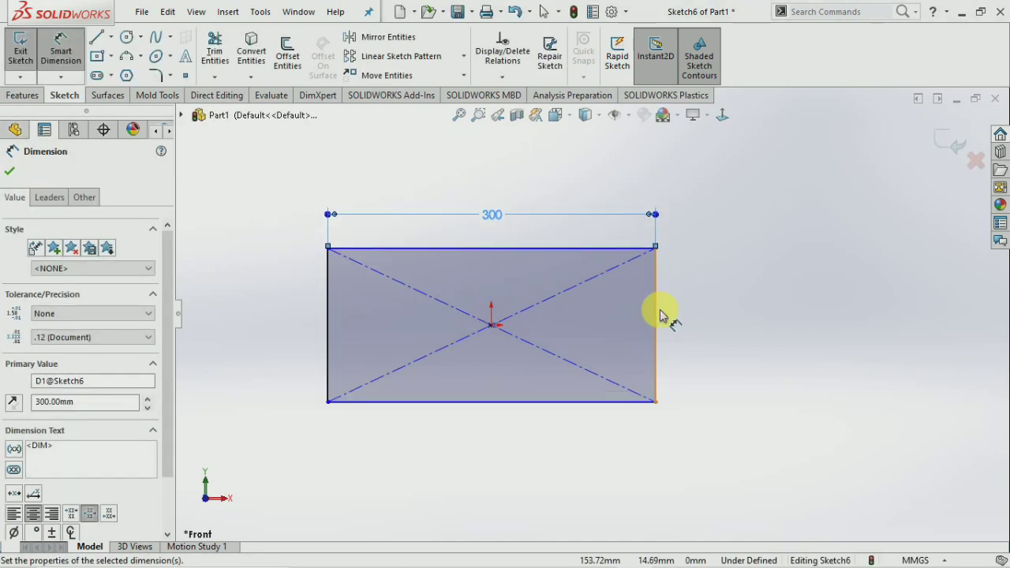
{"action": "left_click", "coordinate": [659, 324]}
{"action": "left_click", "coordinate": [705, 320]}
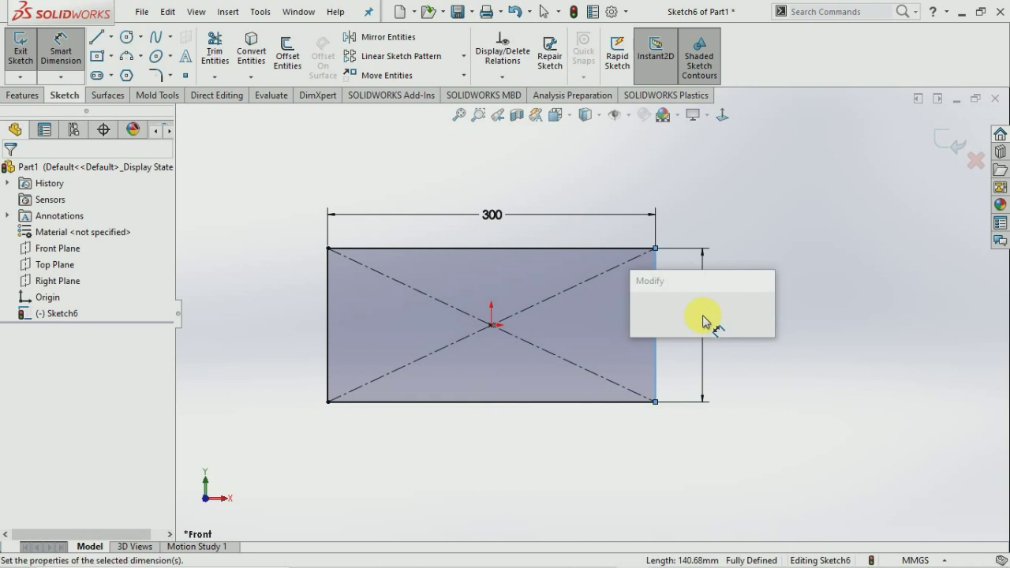
{"action": "type", "text": "100"}
{"action": "key", "text": "Return"}
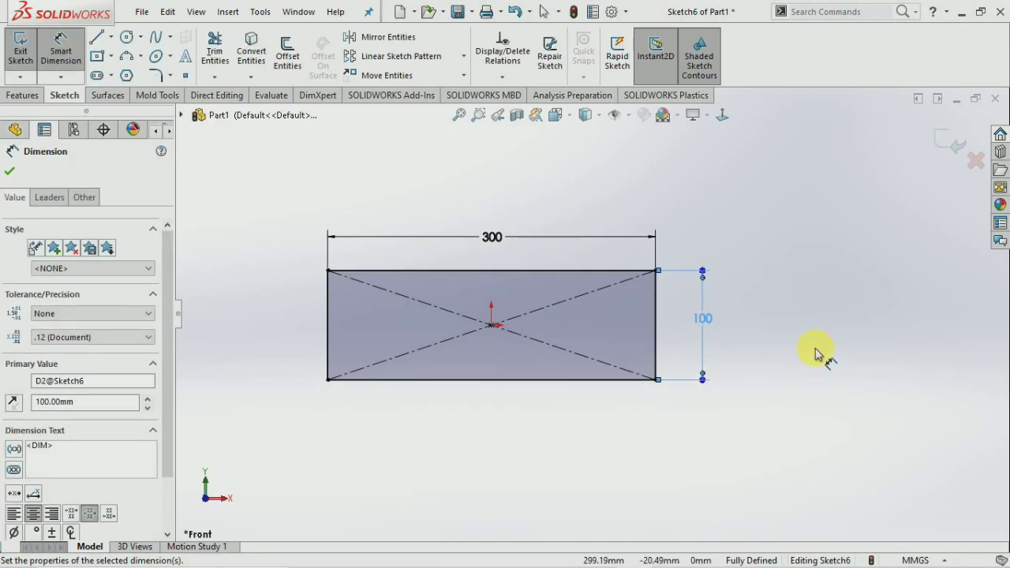
{"action": "left_click", "coordinate": [818, 353]}
{"action": "scroll", "coordinate": [604, 308], "scroll_direction": "up", "scroll_amount": 3}
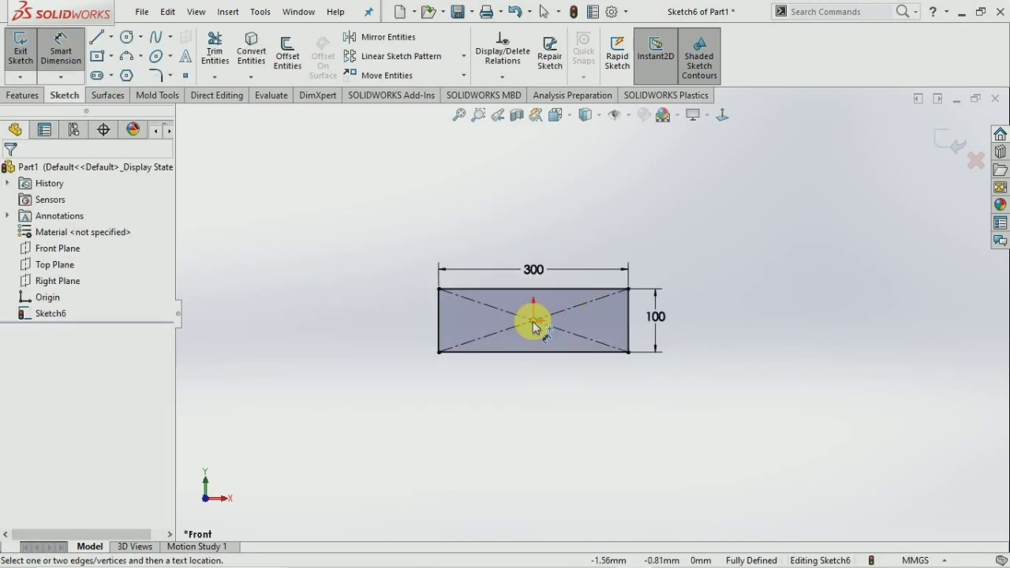
{"action": "left_click", "coordinate": [61, 51]}
{"action": "left_click", "coordinate": [32, 60]}
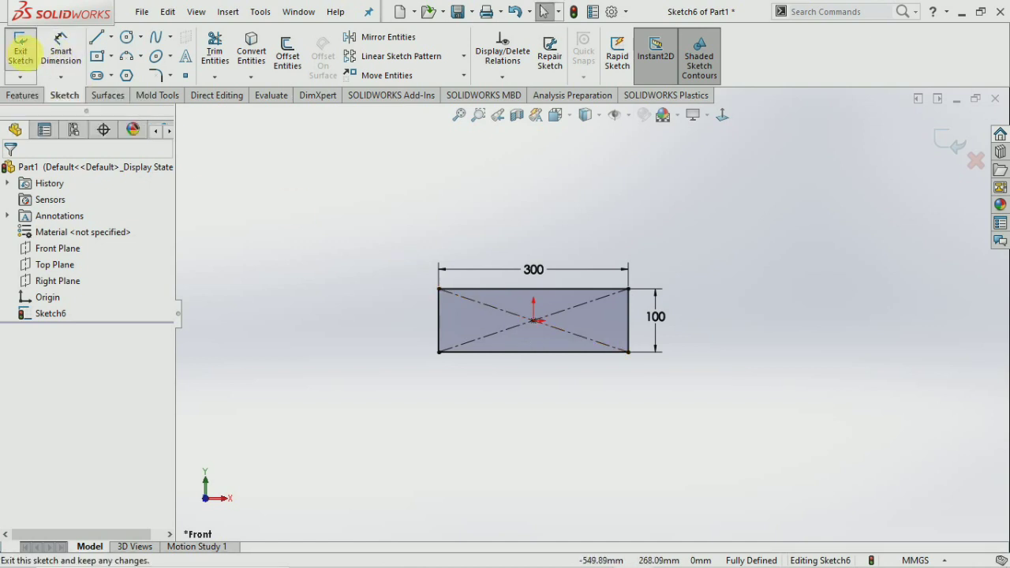
Create Plane2 as a reference plane offset 200 mm from the Front Plane.
{"action": "left_click", "coordinate": [61, 251]}
{"action": "left_click", "coordinate": [23, 95]}
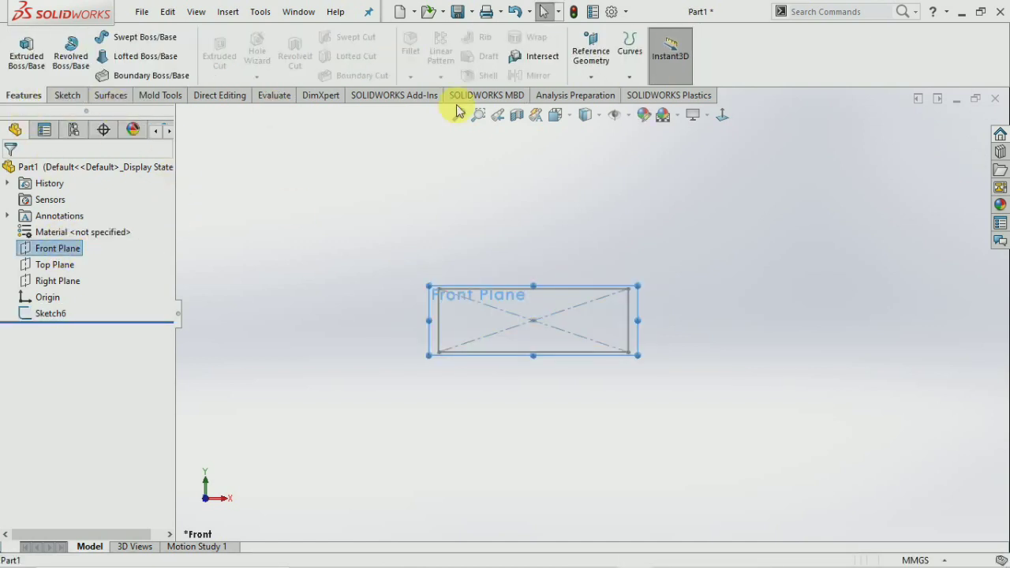
{"action": "left_click", "coordinate": [588, 79]}
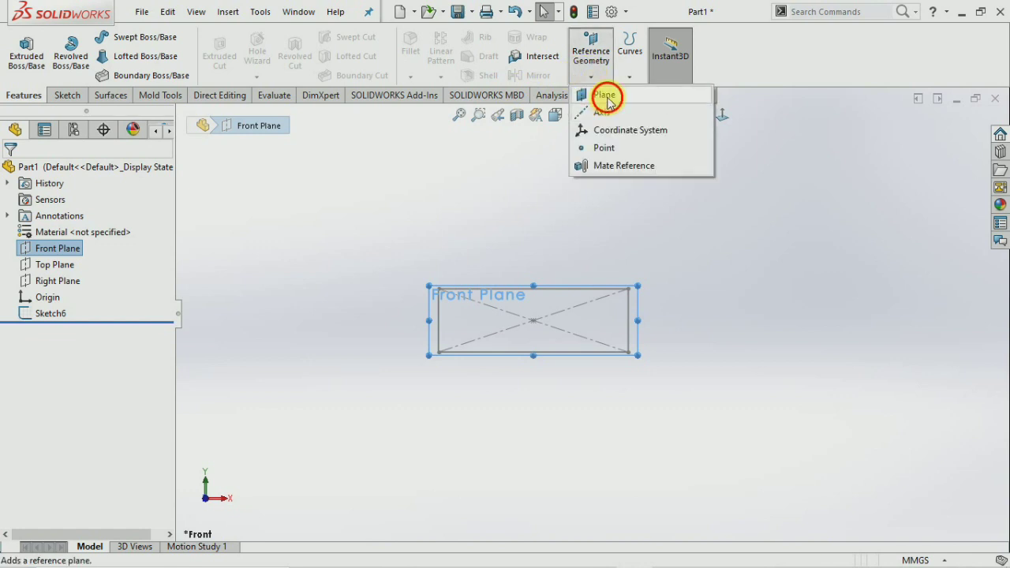
{"action": "left_click", "coordinate": [605, 95]}
{"action": "middle_click_drag", "start_coordinate": [693, 228], "coordinate": [411, 257]}
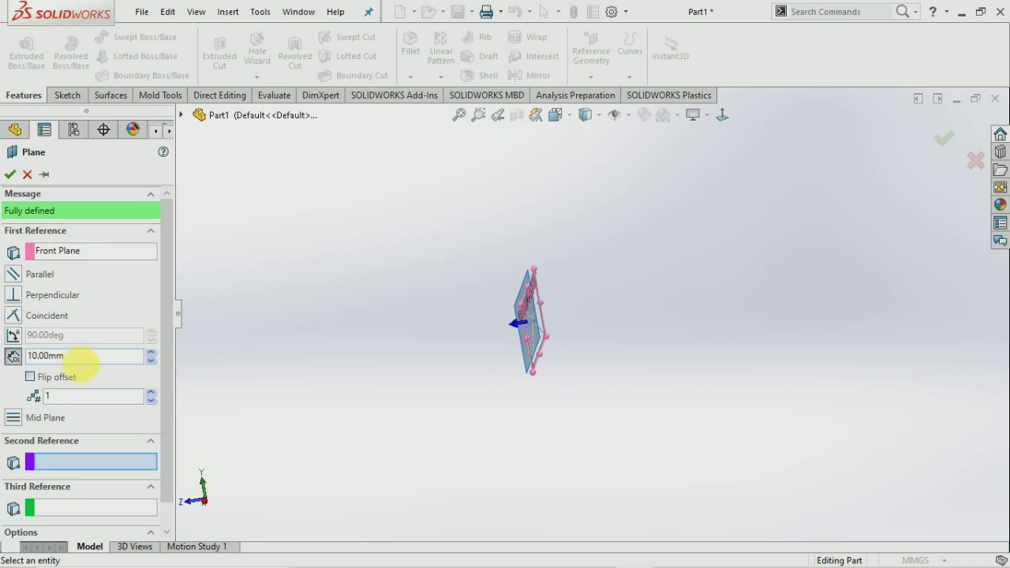
{"action": "left_click_drag", "start_coordinate": [75, 356], "coordinate": [6, 357]}
{"action": "type", "text": "20"}
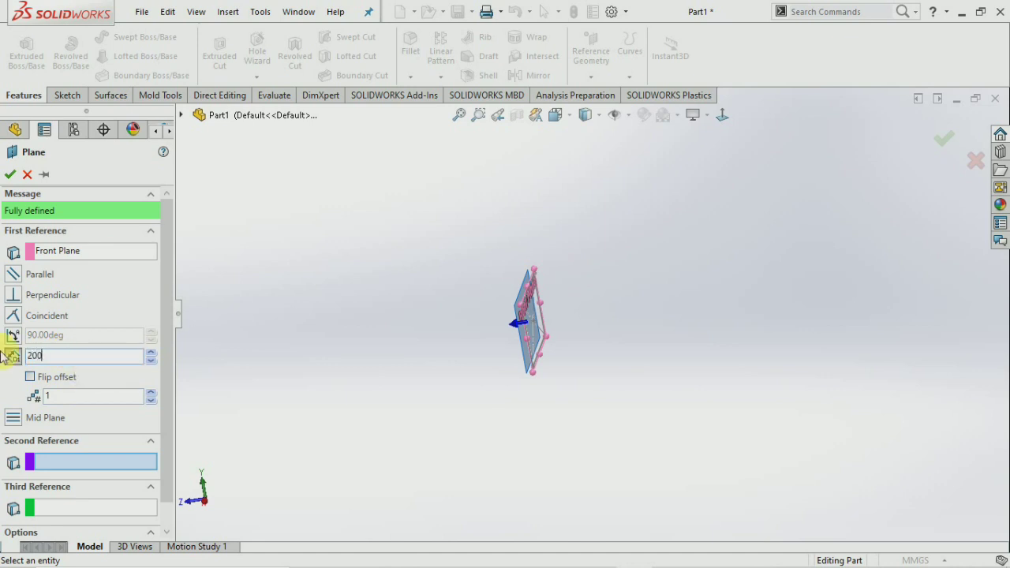
{"action": "type", "text": "0"}
{"action": "key", "text": "Return"}
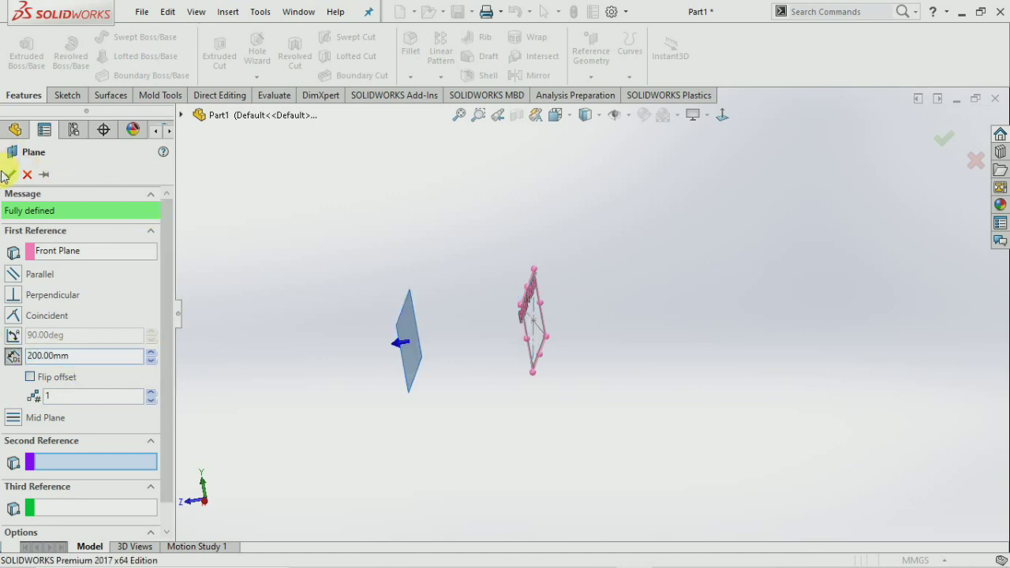
{"action": "left_click", "coordinate": [10, 174]}
{"action": "left_click", "coordinate": [67, 95]}
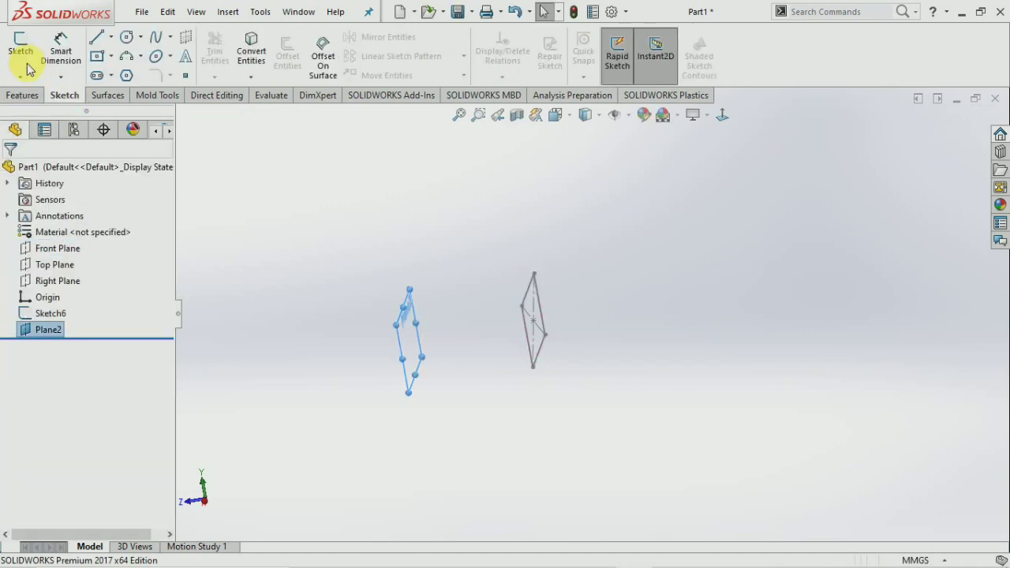
On Plane2, draw a hexagon centred on the sketch origin.
{"action": "left_click", "coordinate": [20, 51]}
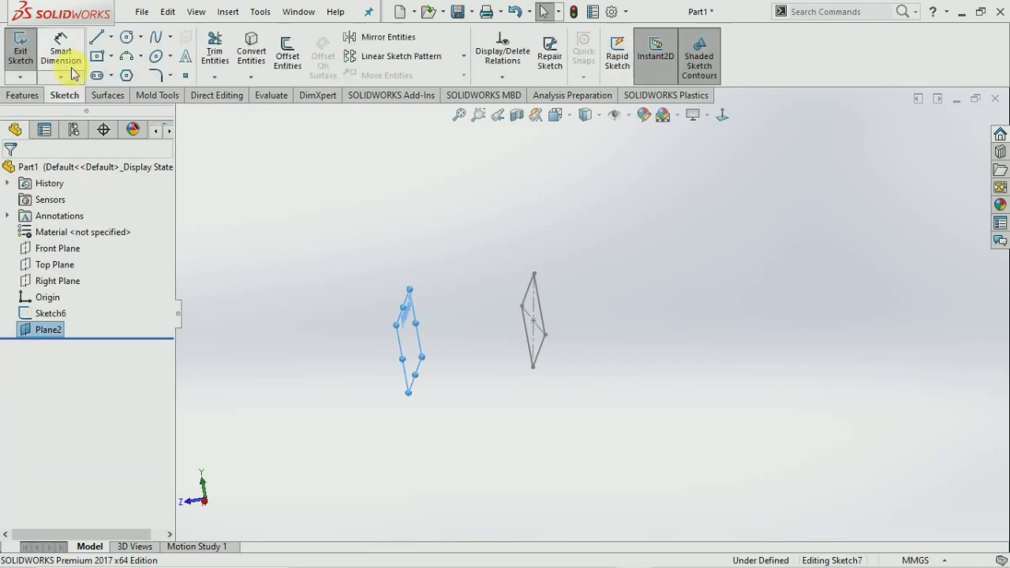
{"action": "left_click", "coordinate": [722, 116]}
{"action": "left_click", "coordinate": [866, 261]}
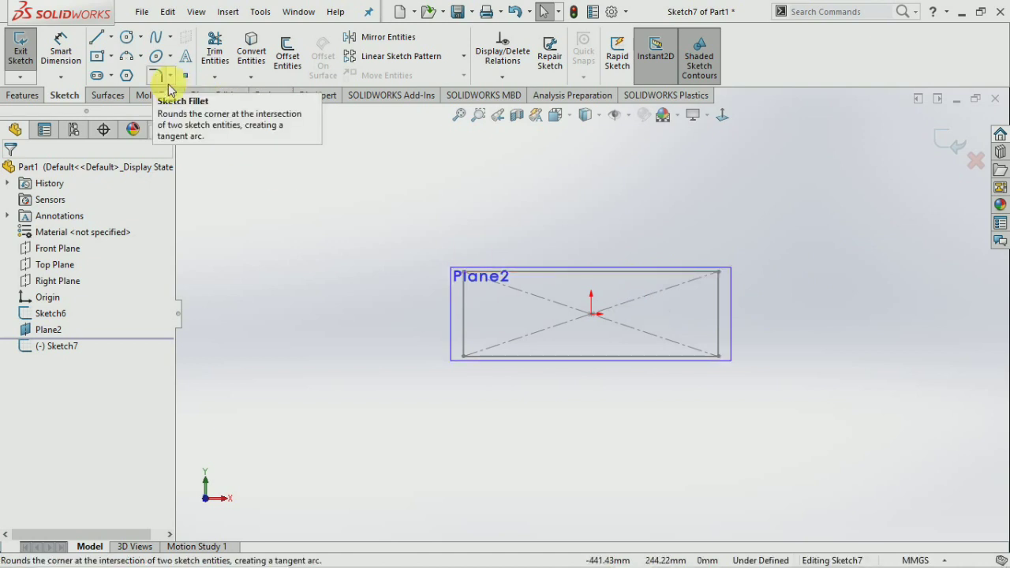
{"action": "left_click", "coordinate": [127, 75]}
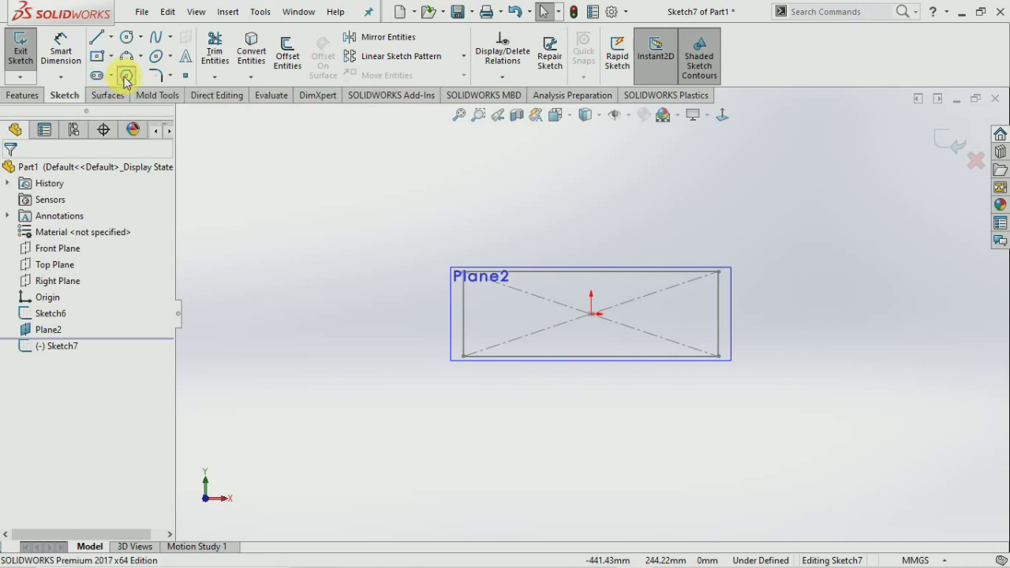
{"action": "left_click", "coordinate": [592, 315]}
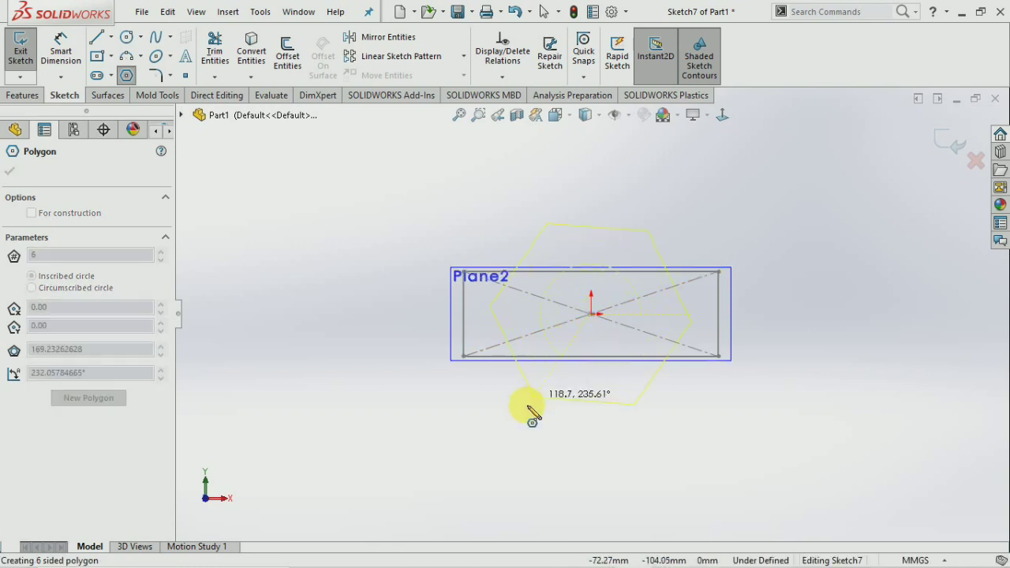
{"action": "left_click", "coordinate": [593, 488]}
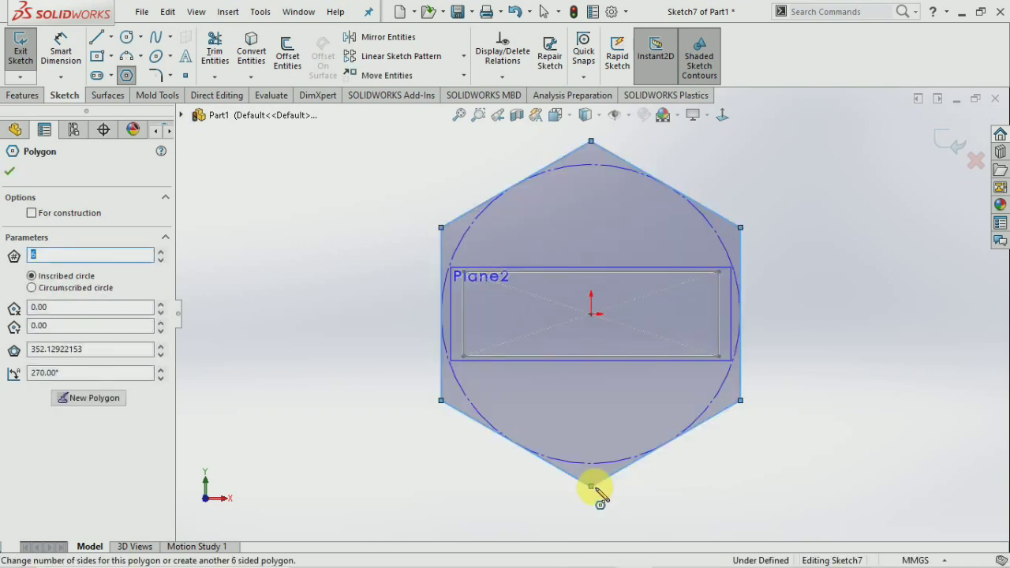
{"action": "key", "text": "Escape"}
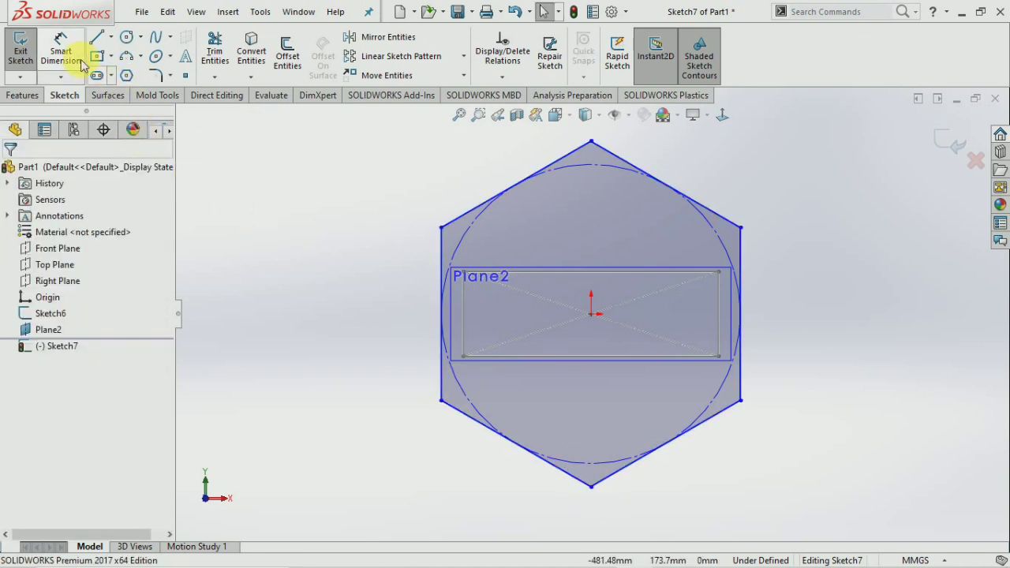
Give the hexagon's inscribed circle a 400 mm diameter and exit Sketch7.
{"action": "left_click", "coordinate": [467, 231]}
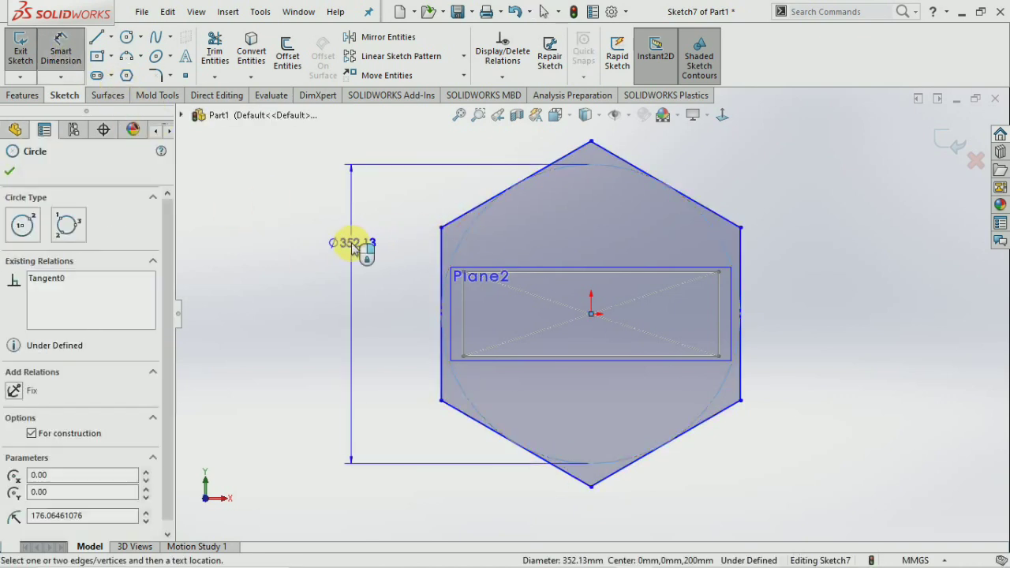
{"action": "left_click", "coordinate": [353, 247]}
{"action": "type", "text": "400"}
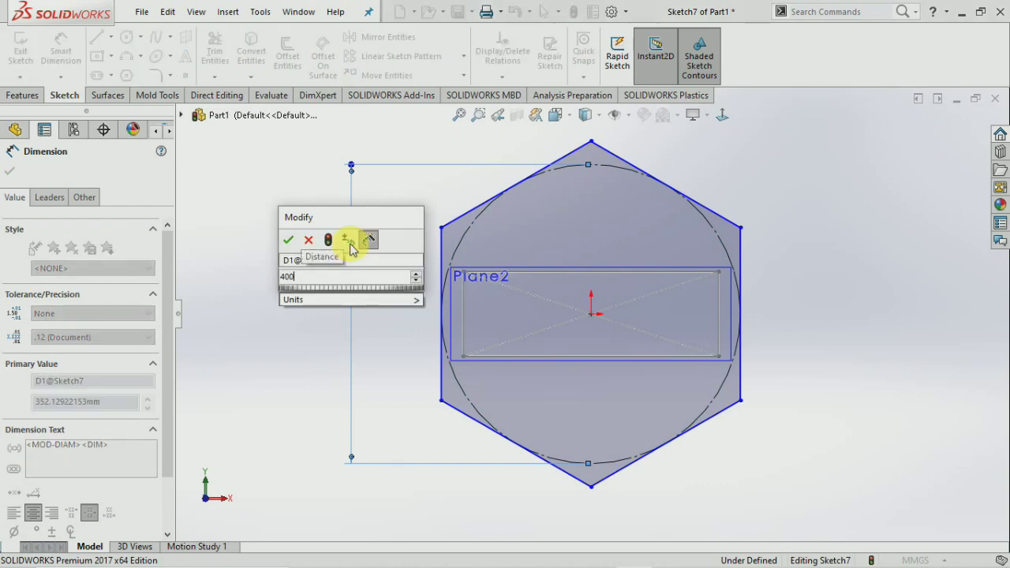
{"action": "key", "text": "Return"}
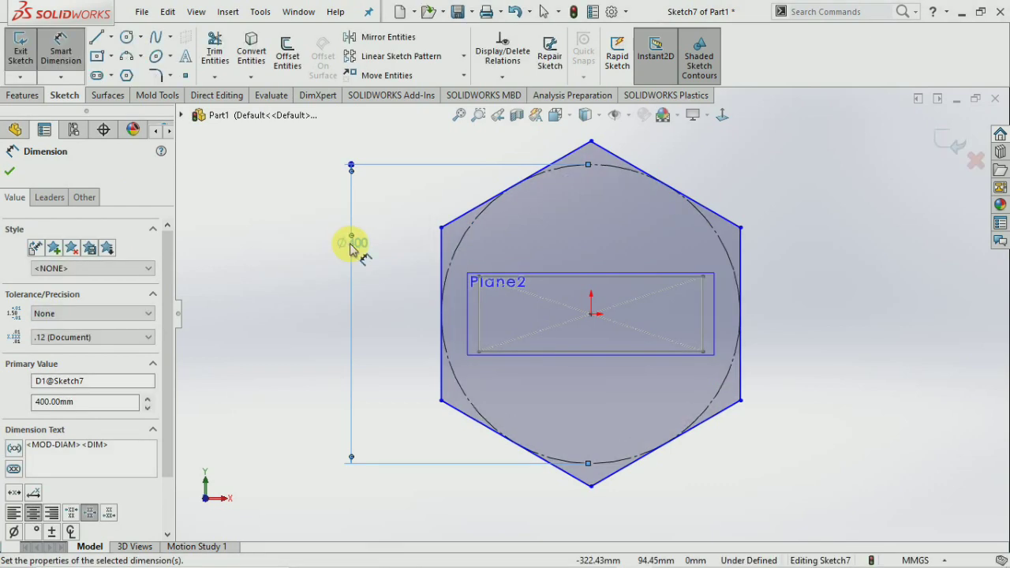
{"action": "key", "text": "Escape"}
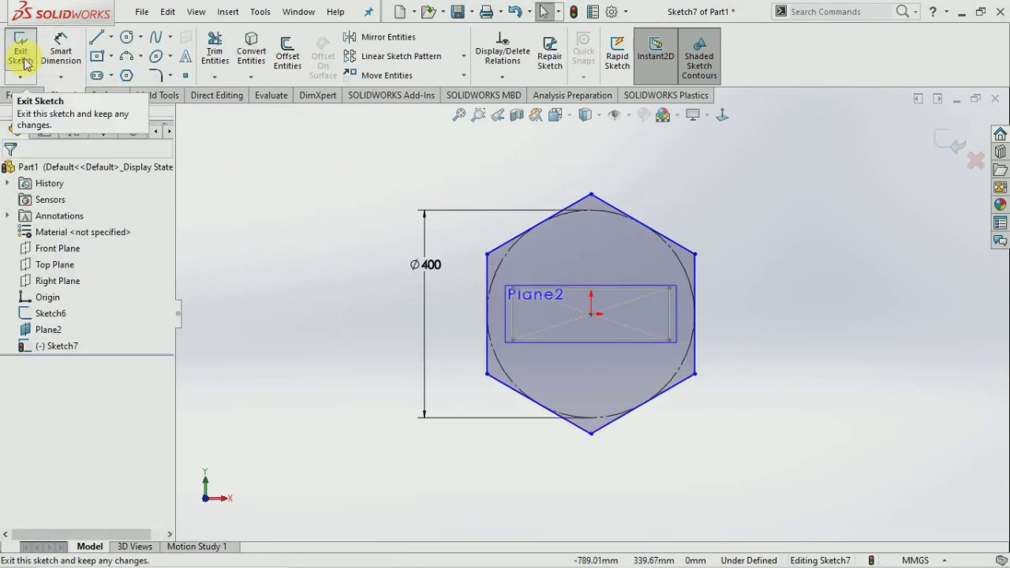
{"action": "middle_click_drag", "start_coordinate": [717, 384], "coordinate": [652, 412]}
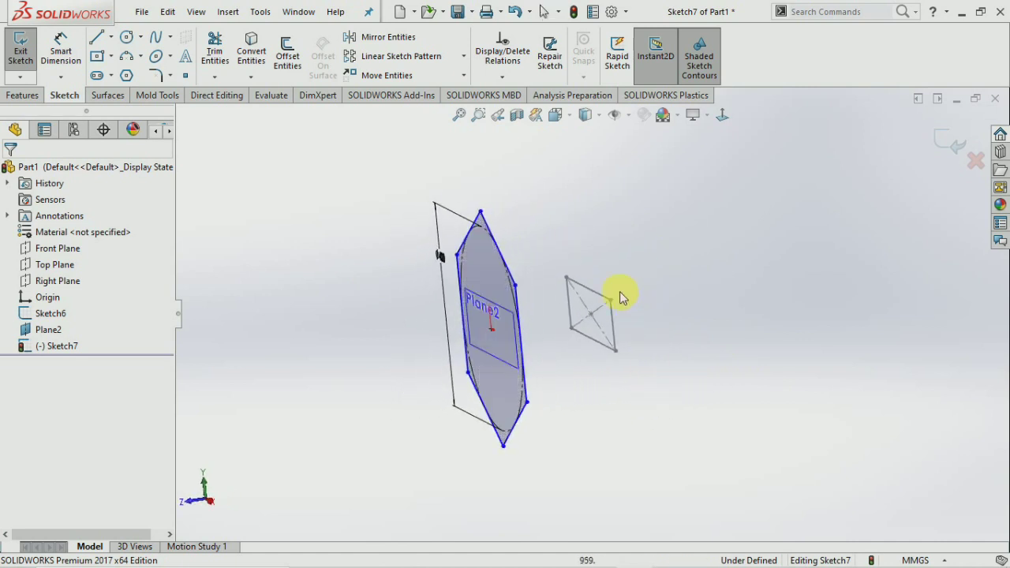
{"action": "left_click", "coordinate": [21, 51]}
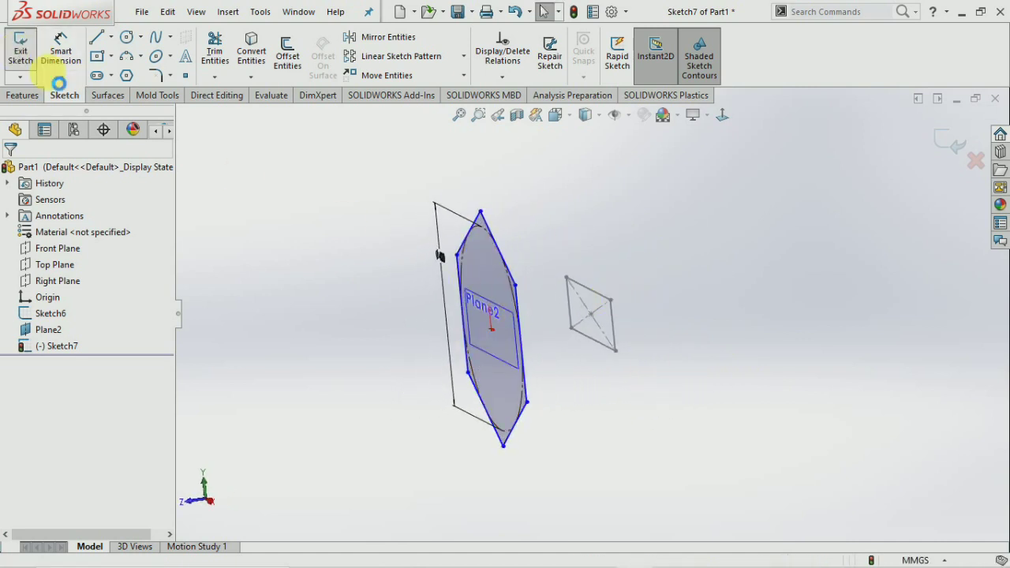
{"action": "left_click", "coordinate": [277, 178]}
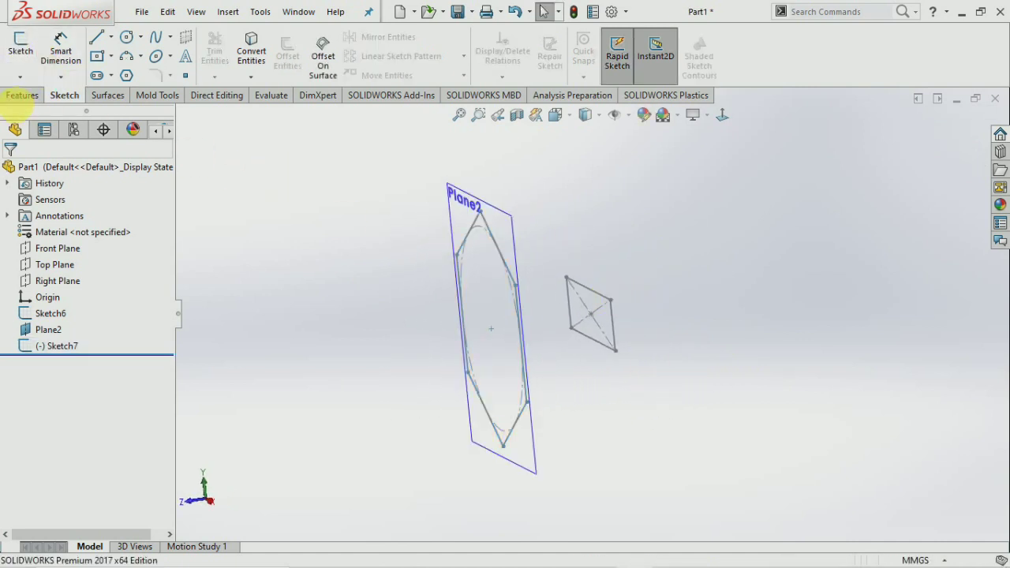
Loft Sketch6's rectangle to Sketch7's hexagon, adjusting the connectors, to create Loft1.
{"action": "left_click", "coordinate": [23, 95]}
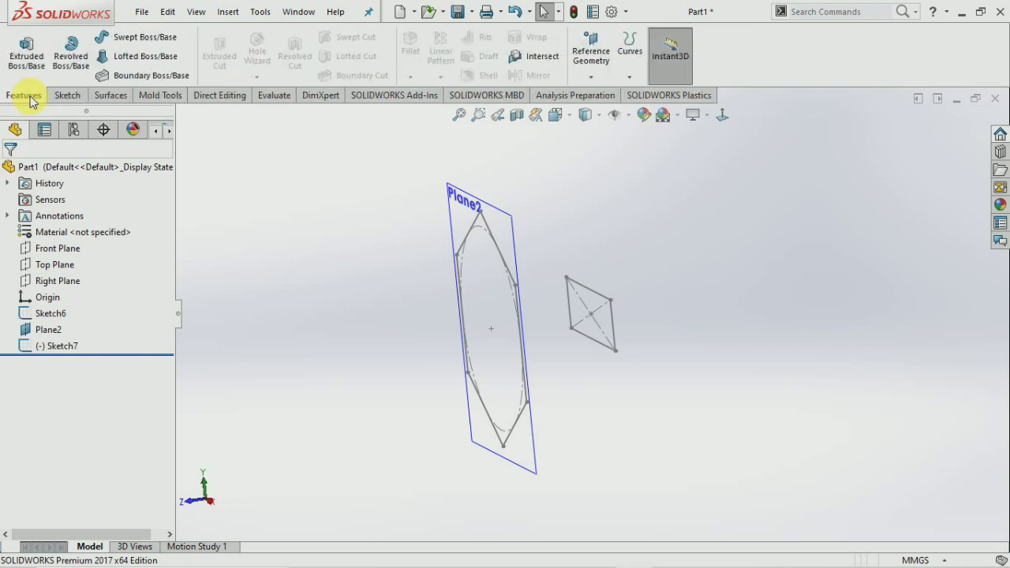
{"action": "left_click", "coordinate": [135, 60]}
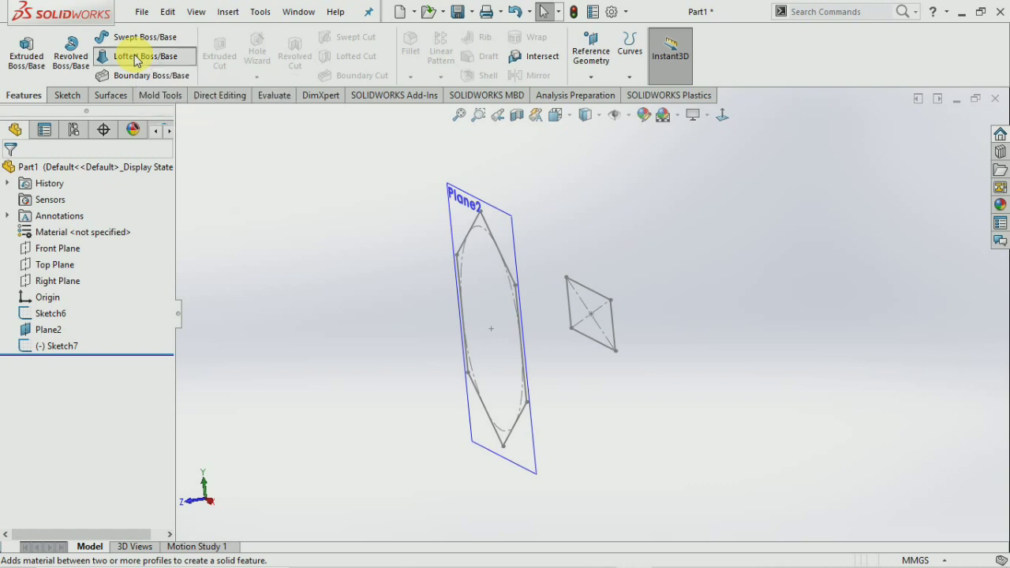
{"action": "left_click", "coordinate": [596, 299]}
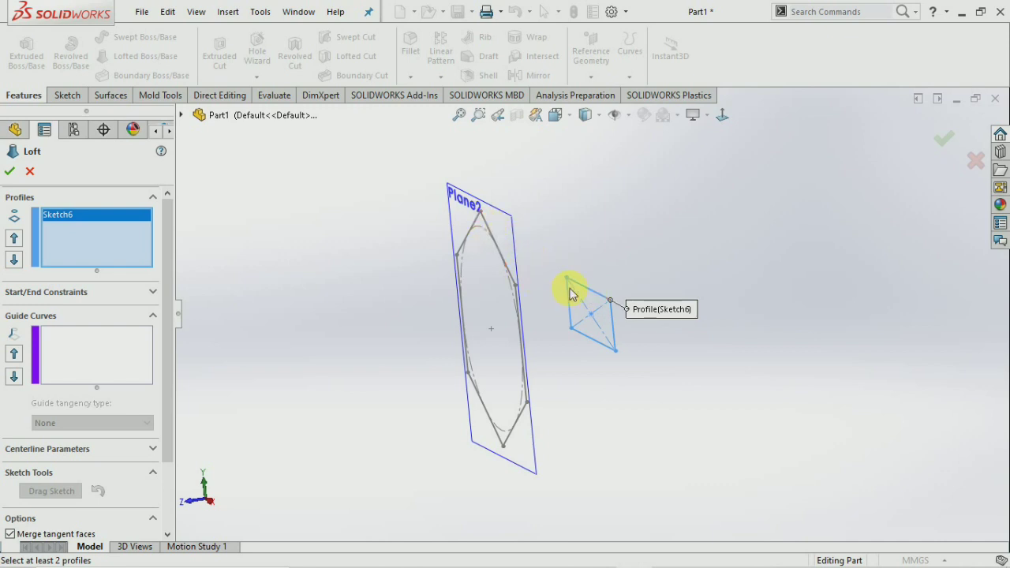
{"action": "left_click", "coordinate": [488, 233]}
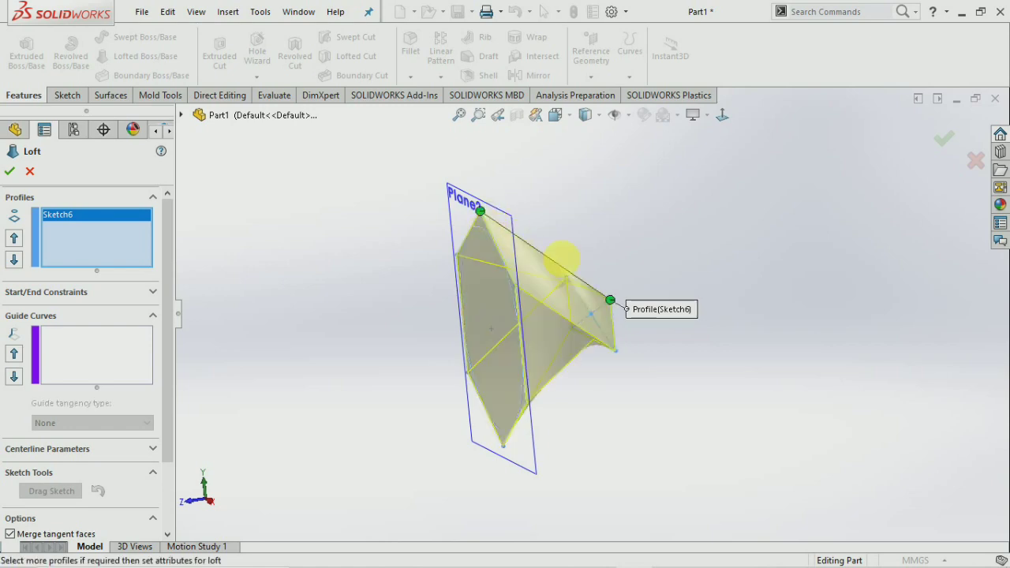
{"action": "mouse_move", "coordinate": [680, 340]}
{"action": "middle_mouse_down"}
{"action": "mouse_move", "coordinate": [710, 219]}
{"action": "mouse_move", "coordinate": [614, 214]}
{"action": "mouse_move", "coordinate": [627, 279]}
{"action": "mouse_move", "coordinate": [593, 329]}
{"action": "mouse_move", "coordinate": [602, 367]}
{"action": "mouse_move", "coordinate": [565, 383]}
{"action": "middle_mouse_up"}
{"action": "left_click_drag", "start_coordinate": [545, 390], "coordinate": [603, 340]}
{"action": "middle_click_drag", "start_coordinate": [652, 344], "coordinate": [584, 287]}
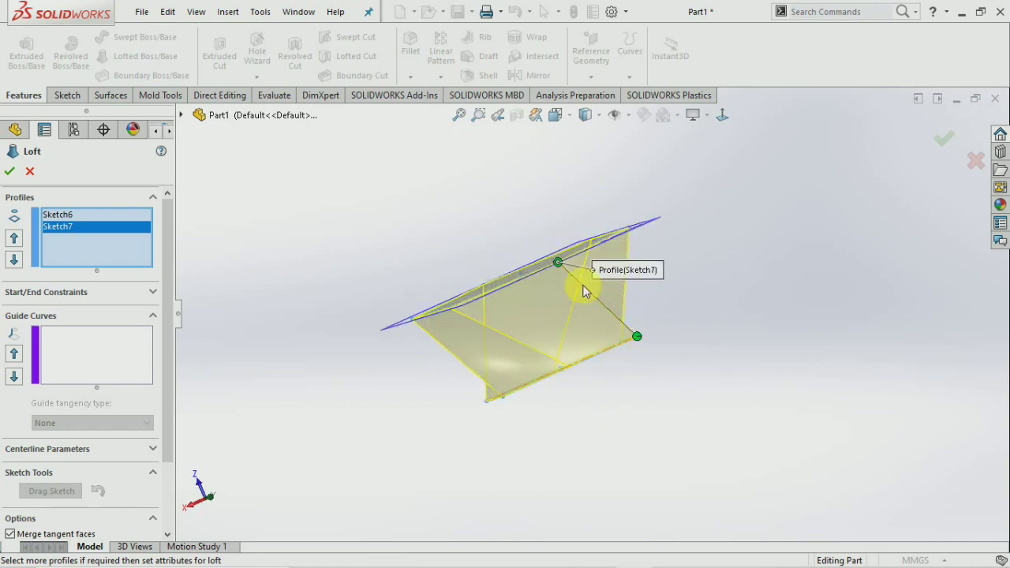
{"action": "left_click_drag", "start_coordinate": [562, 262], "coordinate": [629, 228]}
{"action": "middle_click_drag", "start_coordinate": [676, 244], "coordinate": [513, 182]}
{"action": "left_click", "coordinate": [11, 172]}
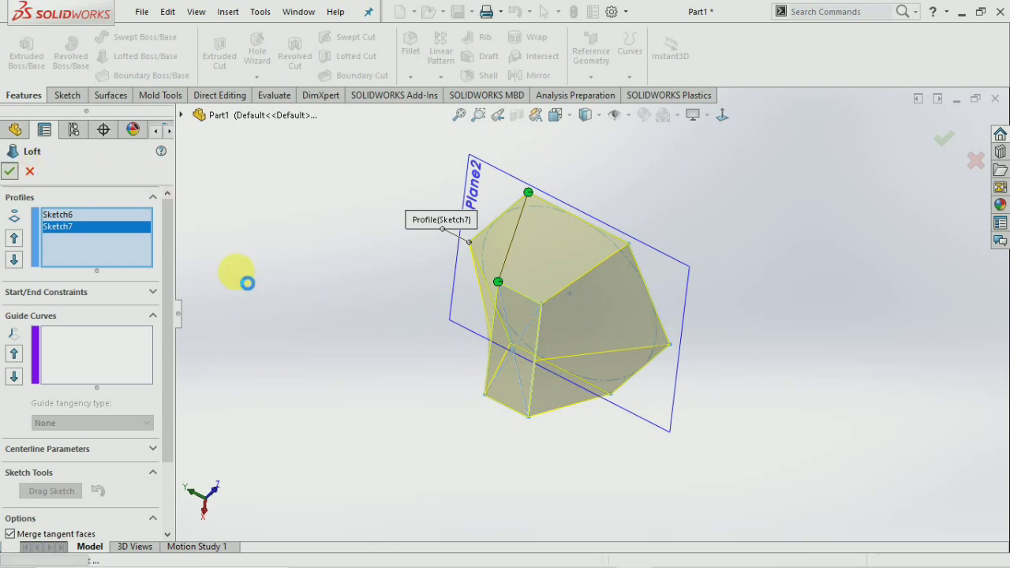
{"action": "middle_click_drag", "start_coordinate": [421, 418], "coordinate": [582, 524]}
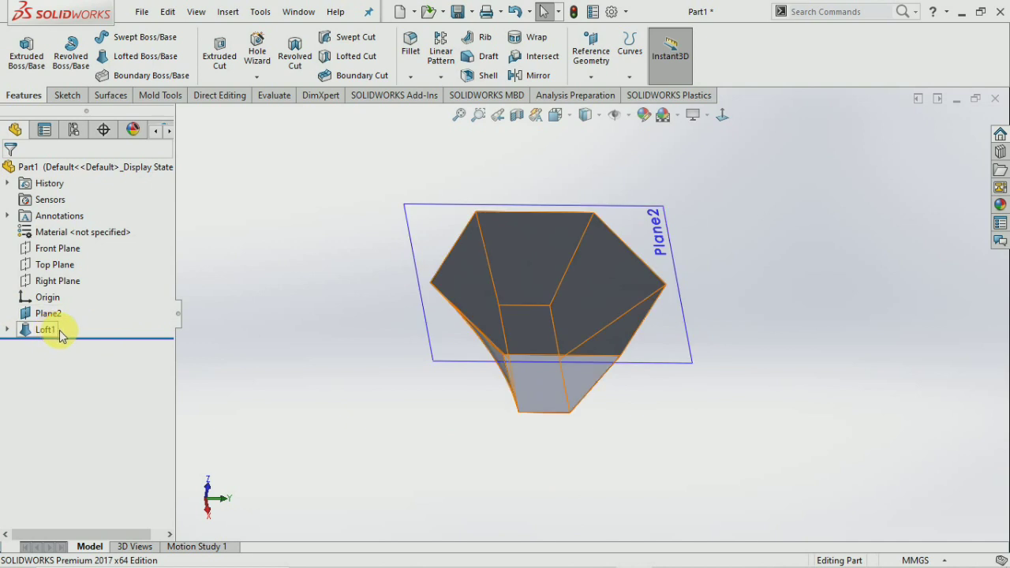
{"action": "middle_click_drag", "start_coordinate": [293, 337], "coordinate": [413, 334]}
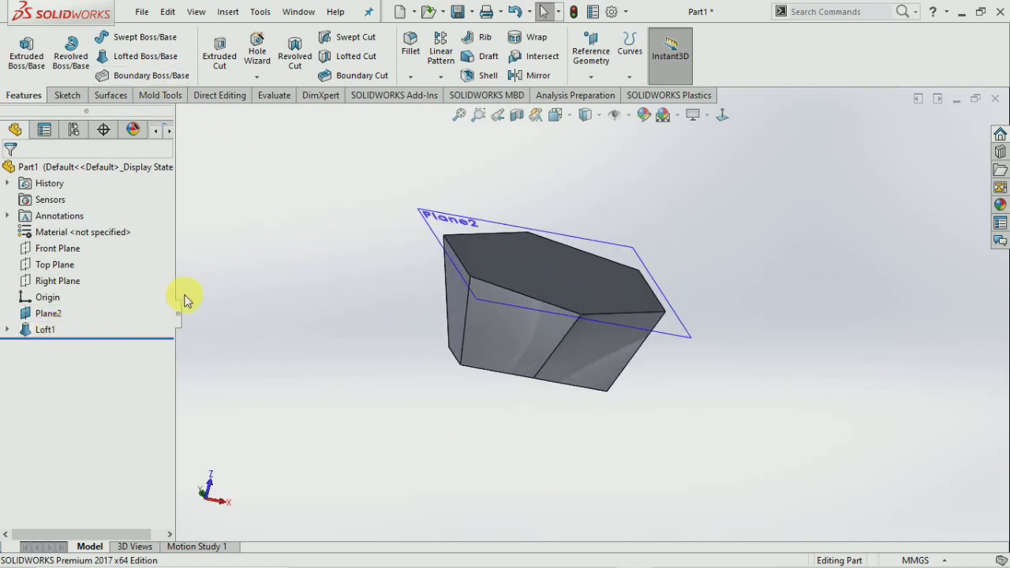
Delete the Loft1 feature.
{"action": "right_click", "coordinate": [51, 332]}
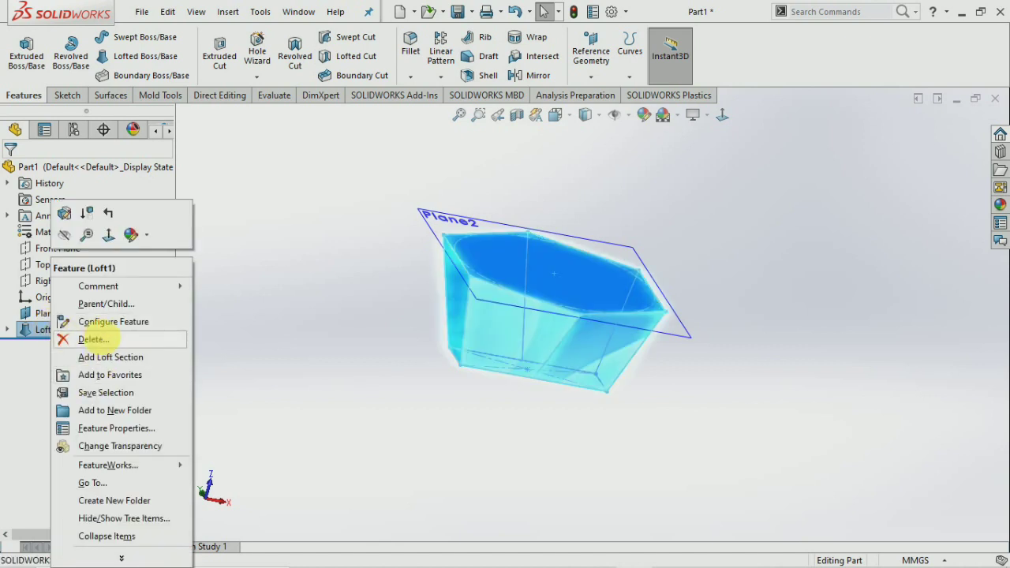
{"action": "left_click", "coordinate": [83, 341]}
{"action": "left_click", "coordinate": [596, 204]}
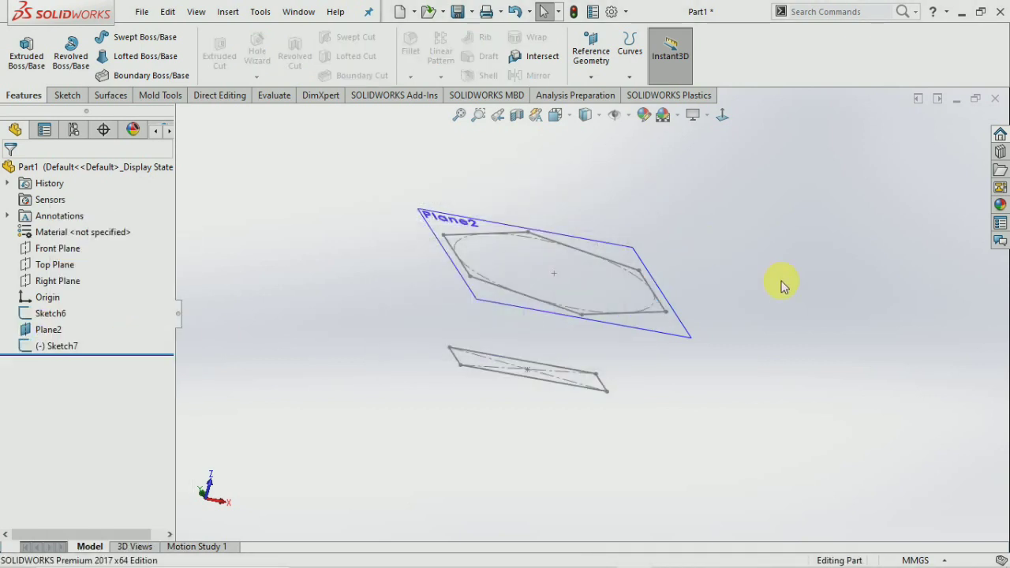
{"action": "middle_click_drag", "start_coordinate": [778, 282], "coordinate": [778, 289]}
Start a Boundary Boss/Base with Sketch7 and Sketch6 as Direction 1 profiles.
{"action": "left_click", "coordinate": [150, 75]}
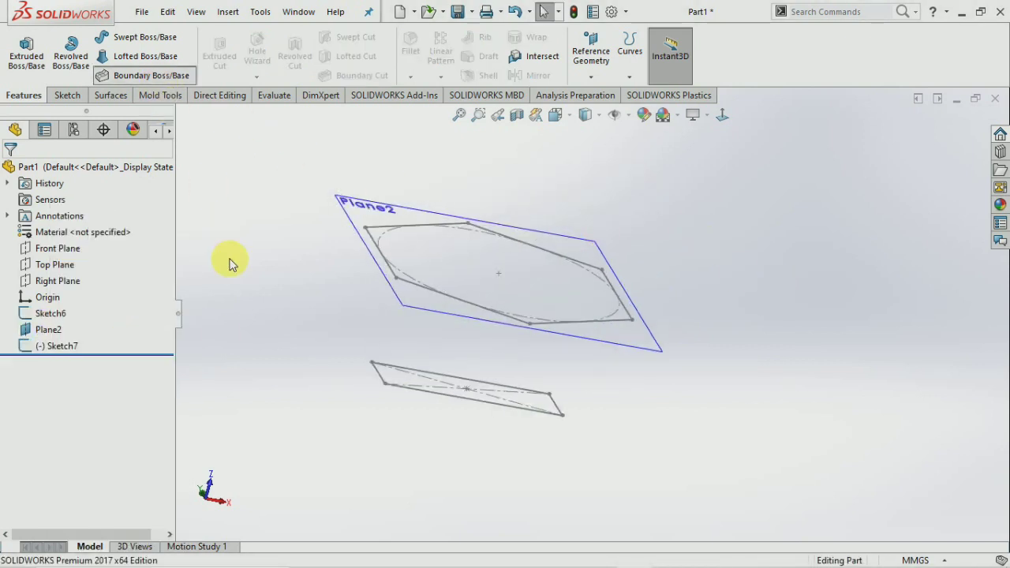
{"action": "middle_click_drag", "start_coordinate": [264, 303], "coordinate": [376, 282]}
{"action": "left_click", "coordinate": [359, 284]}
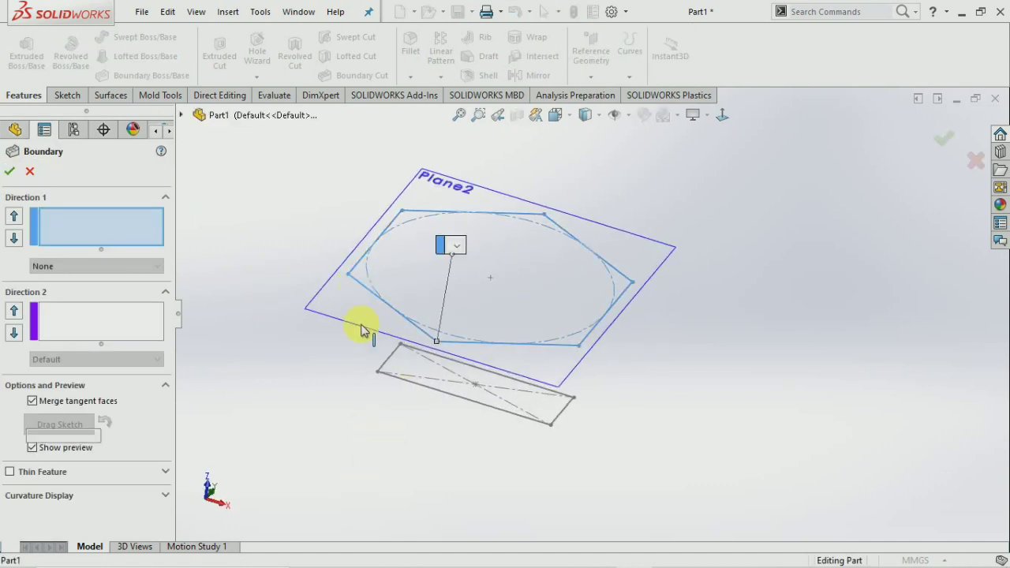
{"action": "left_click", "coordinate": [416, 386]}
{"action": "mouse_move", "coordinate": [355, 413]}
{"action": "middle_mouse_down"}
{"action": "mouse_move", "coordinate": [366, 334]}
{"action": "mouse_move", "coordinate": [417, 356]}
{"action": "mouse_move", "coordinate": [386, 413]}
{"action": "mouse_move", "coordinate": [384, 343]}
{"action": "mouse_move", "coordinate": [373, 352]}
{"action": "middle_mouse_up"}
Set both boundary end constraints to Normal To Profile.
{"action": "left_click", "coordinate": [479, 186]}
{"action": "left_click", "coordinate": [483, 216]}
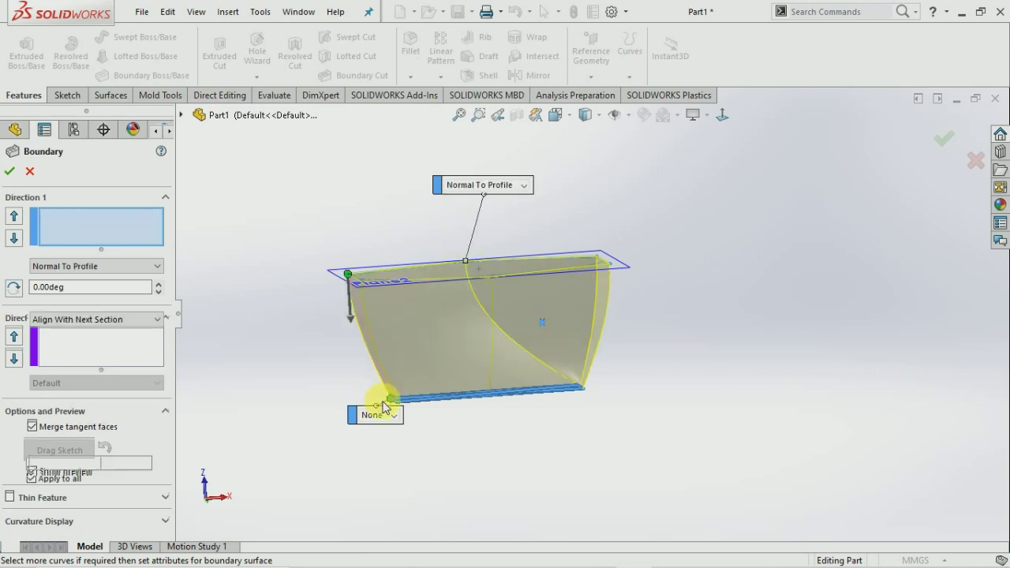
{"action": "left_click", "coordinate": [395, 447]}
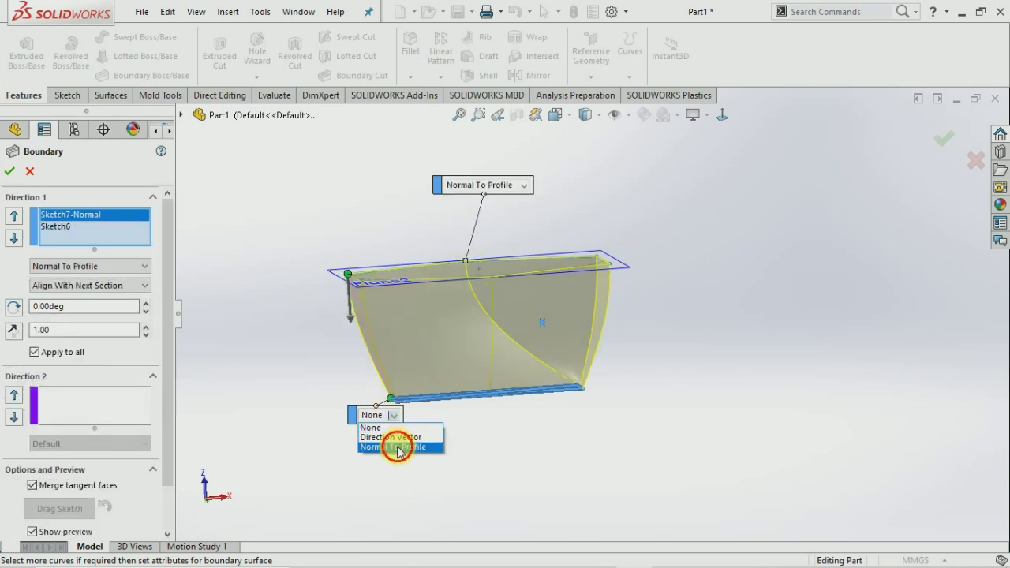
{"action": "mouse_move", "coordinate": [300, 360]}
{"action": "middle_mouse_down"}
{"action": "mouse_move", "coordinate": [280, 405]}
{"action": "mouse_move", "coordinate": [321, 410]}
{"action": "mouse_move", "coordinate": [318, 371]}
{"action": "mouse_move", "coordinate": [308, 456]}
{"action": "mouse_move", "coordinate": [264, 402]}
{"action": "mouse_move", "coordinate": [339, 406]}
{"action": "middle_mouse_up"}
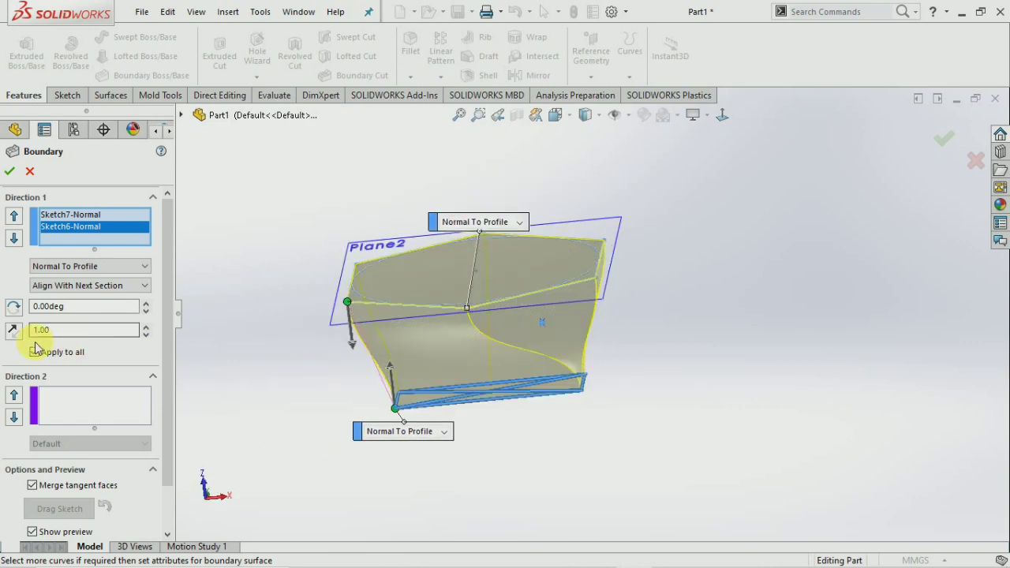
Raise the tangent length to 2.50 and accept Boundary1.
{"action": "left_click", "coordinate": [147, 326]}
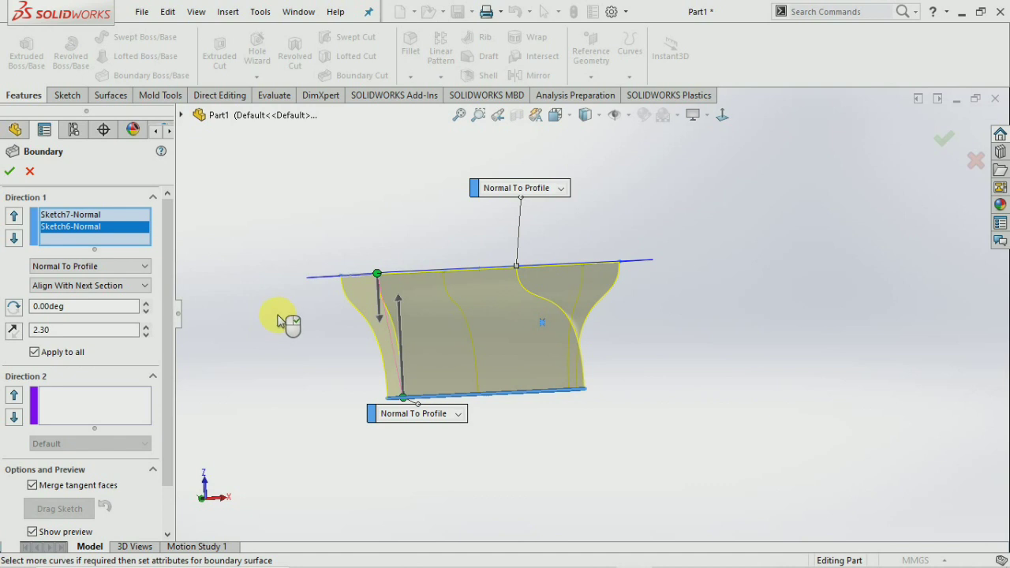
{"action": "middle_click_drag", "start_coordinate": [281, 320], "coordinate": [273, 341]}
{"action": "middle_click_drag", "start_coordinate": [415, 388], "coordinate": [379, 371]}
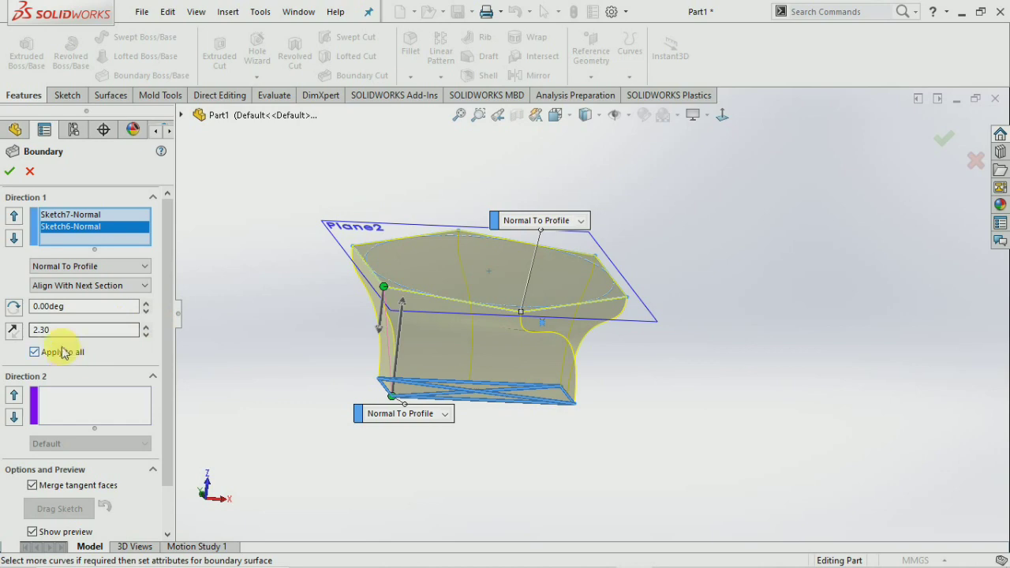
{"action": "left_click", "coordinate": [145, 326]}
{"action": "left_click", "coordinate": [146, 326]}
{"action": "middle_click_drag", "start_coordinate": [213, 337], "coordinate": [218, 293]}
{"action": "left_click", "coordinate": [10, 170]}
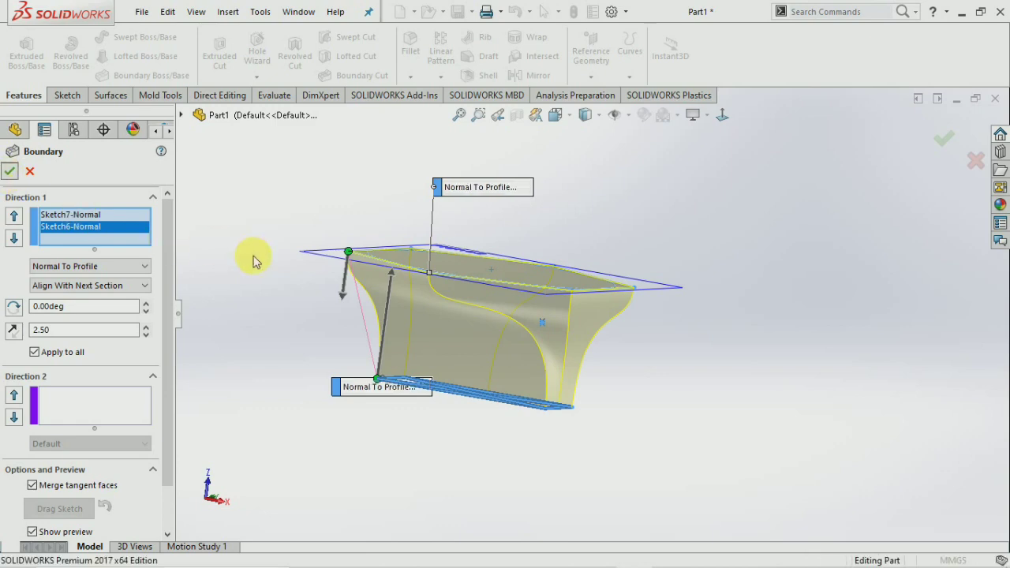
{"action": "middle_click_drag", "start_coordinate": [334, 287], "coordinate": [647, 289]}
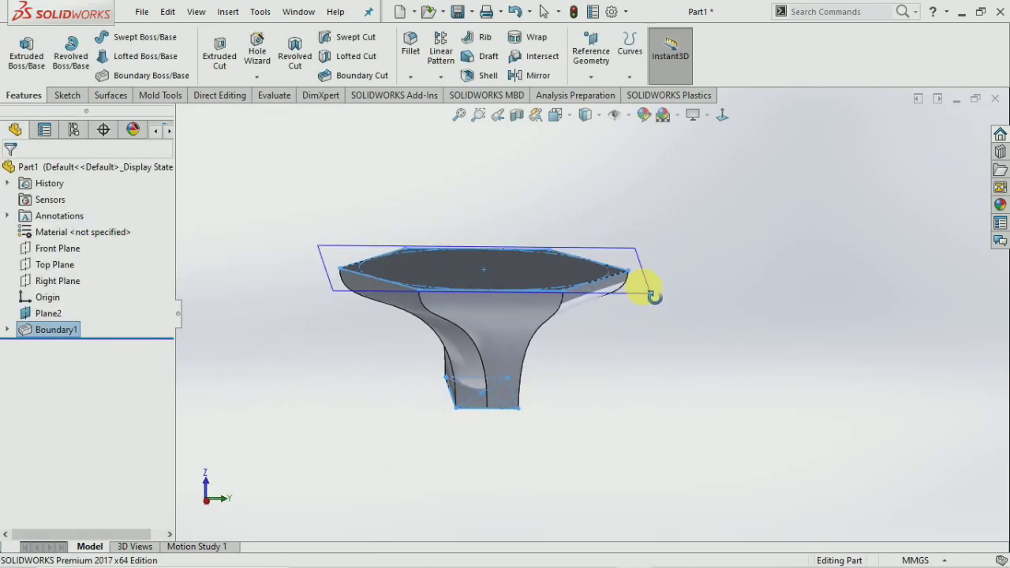
Delete the Boundary1 feature from the feature tree.
{"action": "right_click", "coordinate": [65, 336]}
{"action": "left_click", "coordinate": [107, 357]}
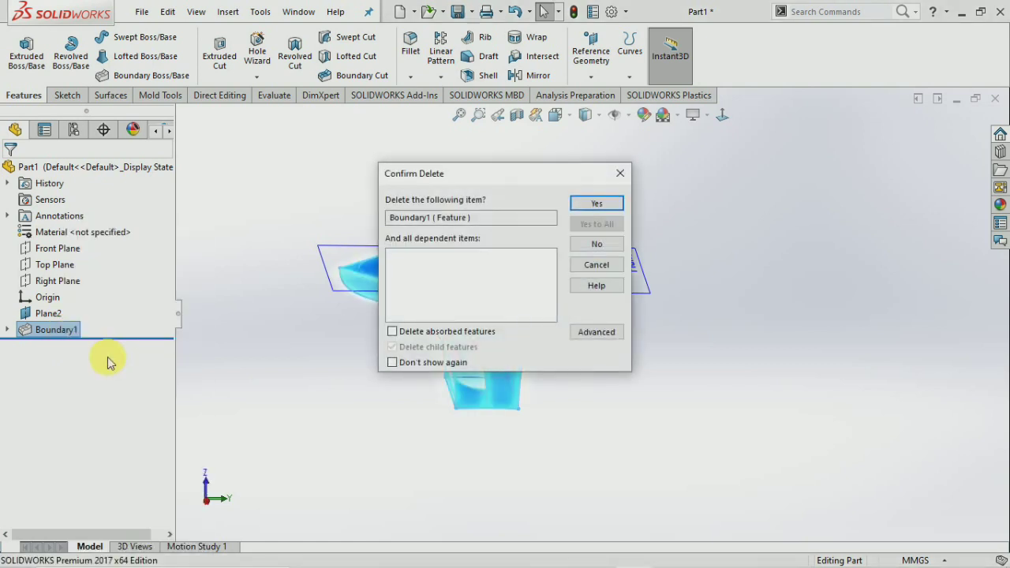
{"action": "left_click", "coordinate": [598, 204]}
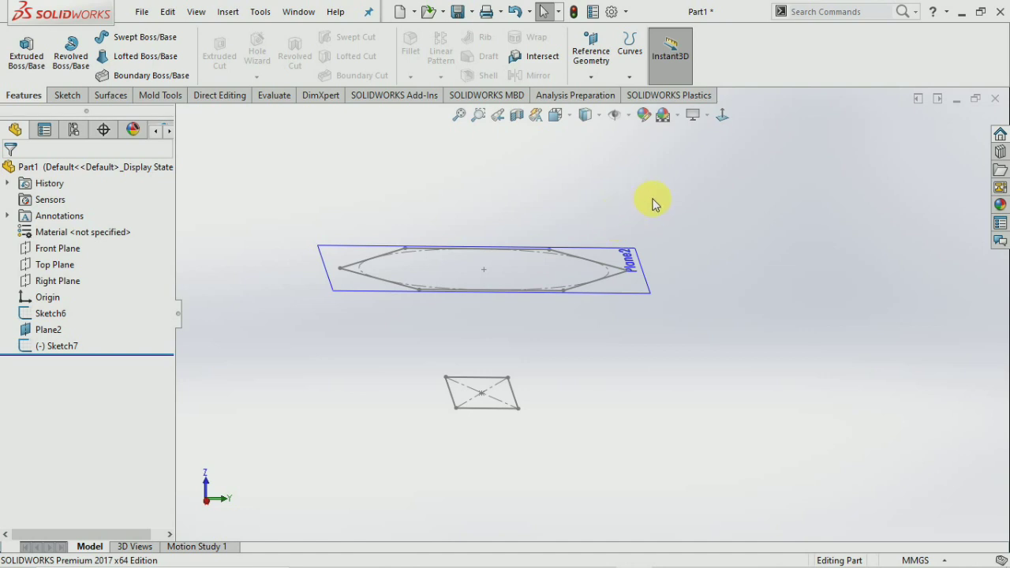
Start a new boundary with the hexagon and quadrilateral profiles, adjusting the hexagon connector.
{"action": "middle_click_drag", "start_coordinate": [652, 203], "coordinate": [665, 226]}
{"action": "left_click", "coordinate": [126, 75]}
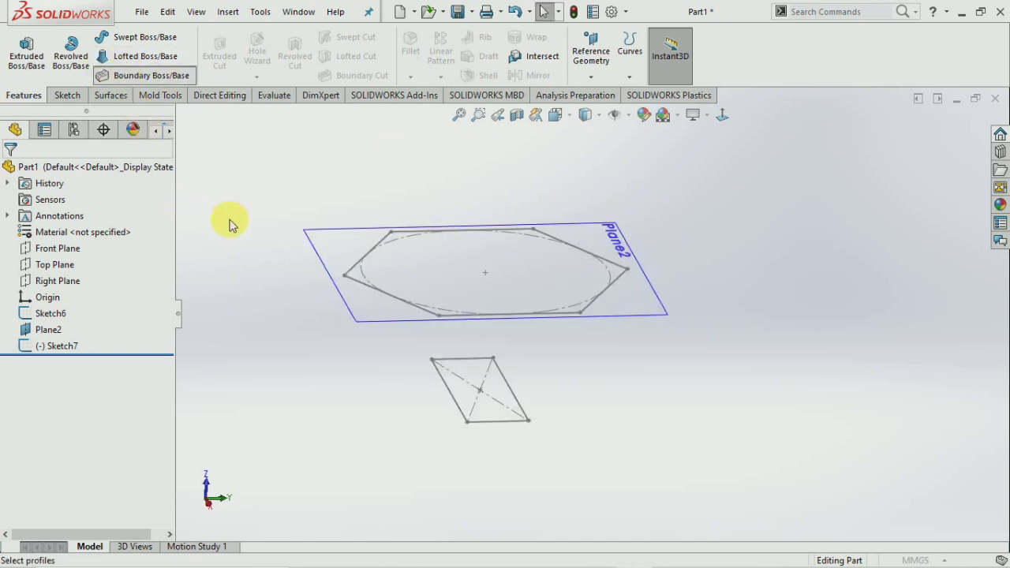
{"action": "left_click", "coordinate": [356, 271]}
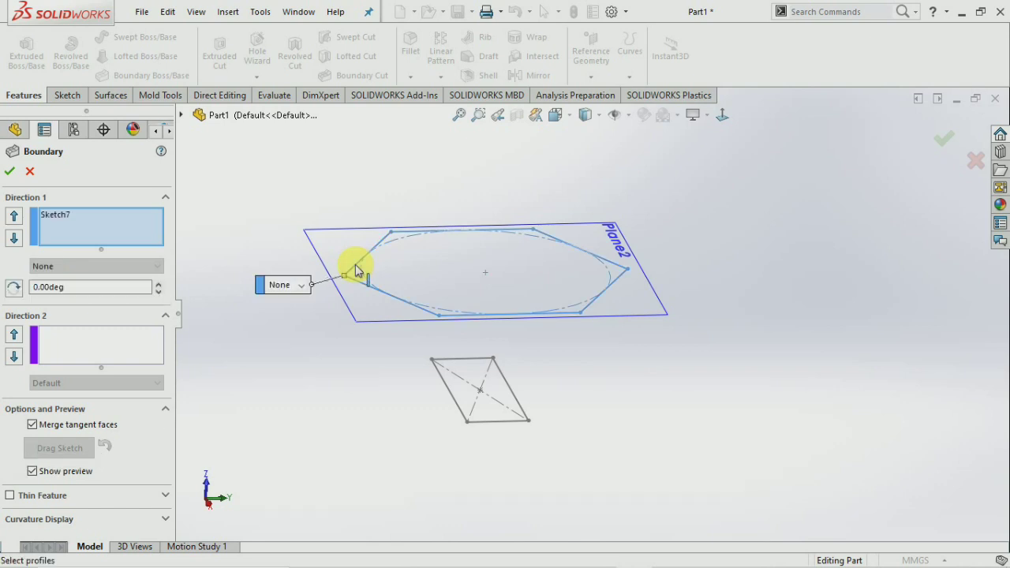
{"action": "left_click", "coordinate": [447, 389]}
{"action": "middle_click_drag", "start_coordinate": [419, 397], "coordinate": [514, 334]}
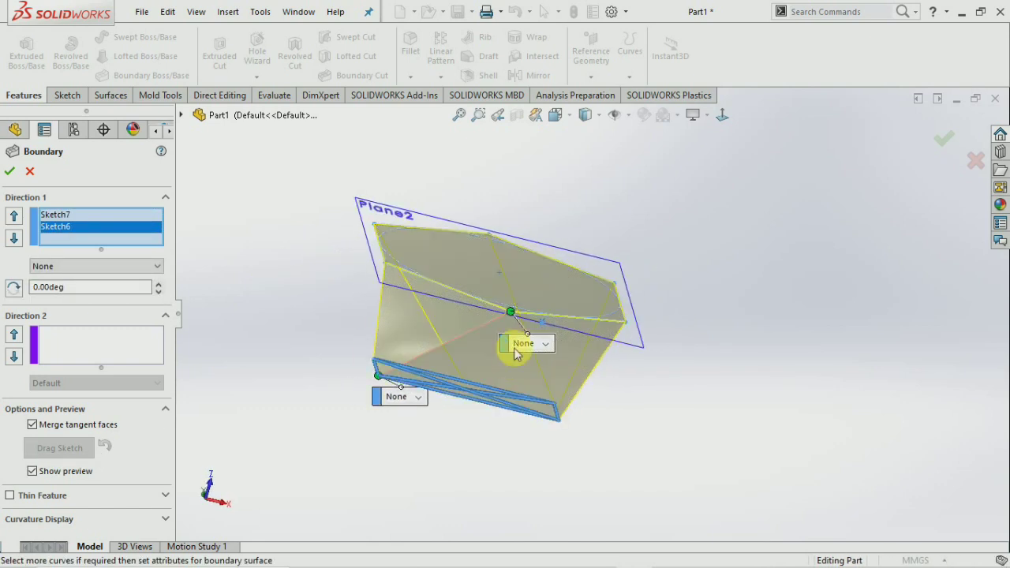
{"action": "left_click_drag", "start_coordinate": [419, 280], "coordinate": [393, 266]}
{"action": "mouse_move", "coordinate": [318, 379]}
{"action": "middle_mouse_down"}
{"action": "mouse_move", "coordinate": [300, 308]}
{"action": "mouse_move", "coordinate": [279, 302]}
{"action": "mouse_move", "coordinate": [342, 390]}
{"action": "middle_mouse_up"}
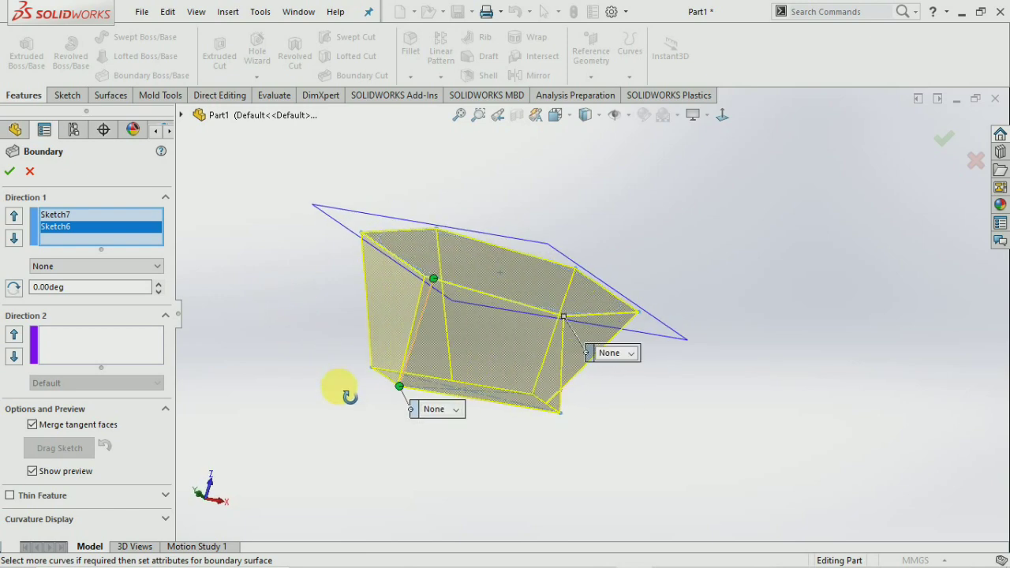
Set both the hexagon and quadrilateral ends to Normal To Profile.
{"action": "left_click", "coordinate": [626, 362]}
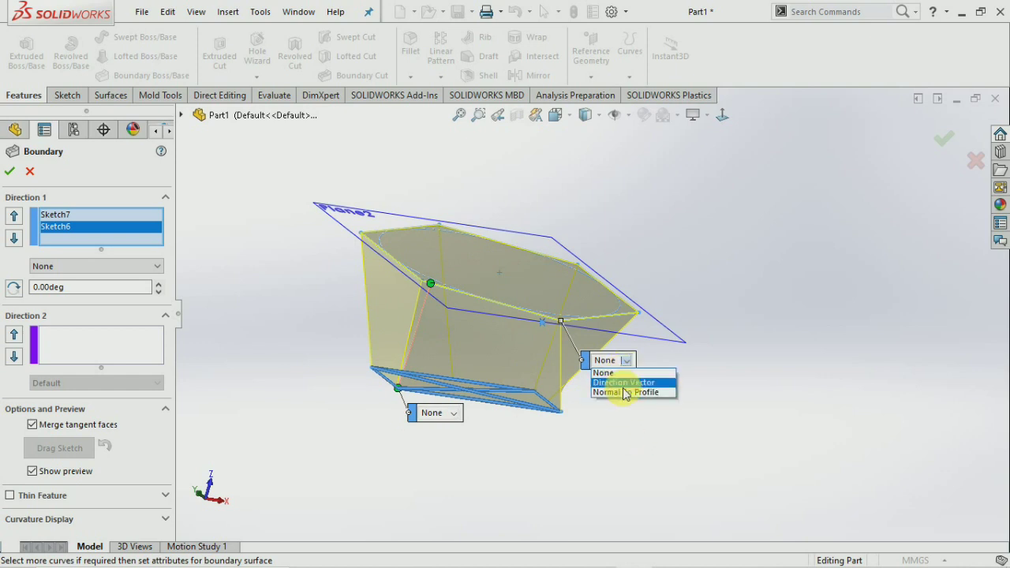
{"action": "left_click", "coordinate": [602, 392]}
{"action": "left_click", "coordinate": [456, 420]}
{"action": "left_click", "coordinate": [451, 444]}
{"action": "mouse_move", "coordinate": [368, 449]}
{"action": "middle_mouse_down"}
{"action": "mouse_move", "coordinate": [331, 349]}
{"action": "mouse_move", "coordinate": [370, 438]}
{"action": "middle_mouse_up"}
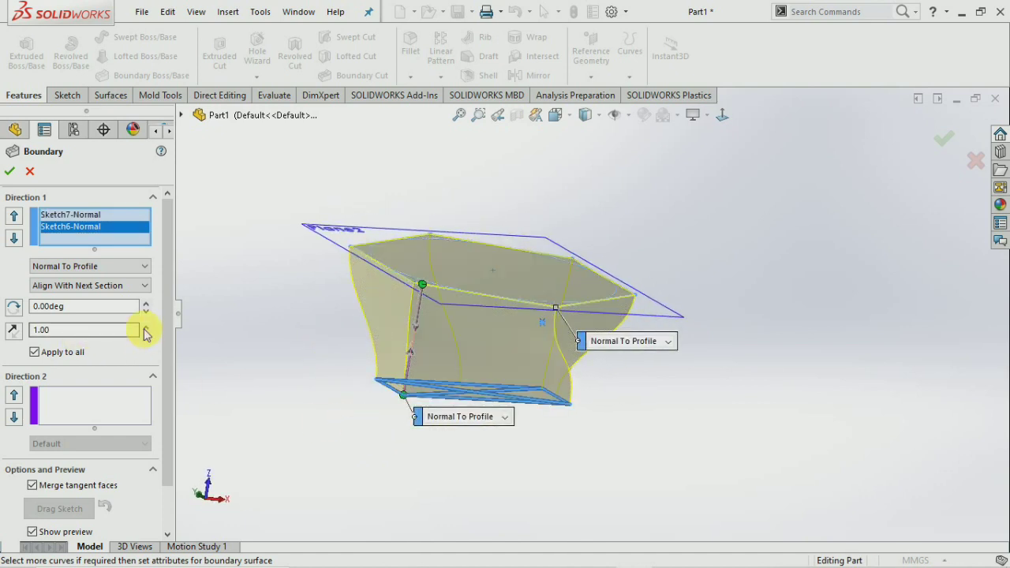
Raise the Direction 1 tangent length to 1.80 and accept Boundary2.
{"action": "left_click", "coordinate": [146, 326]}
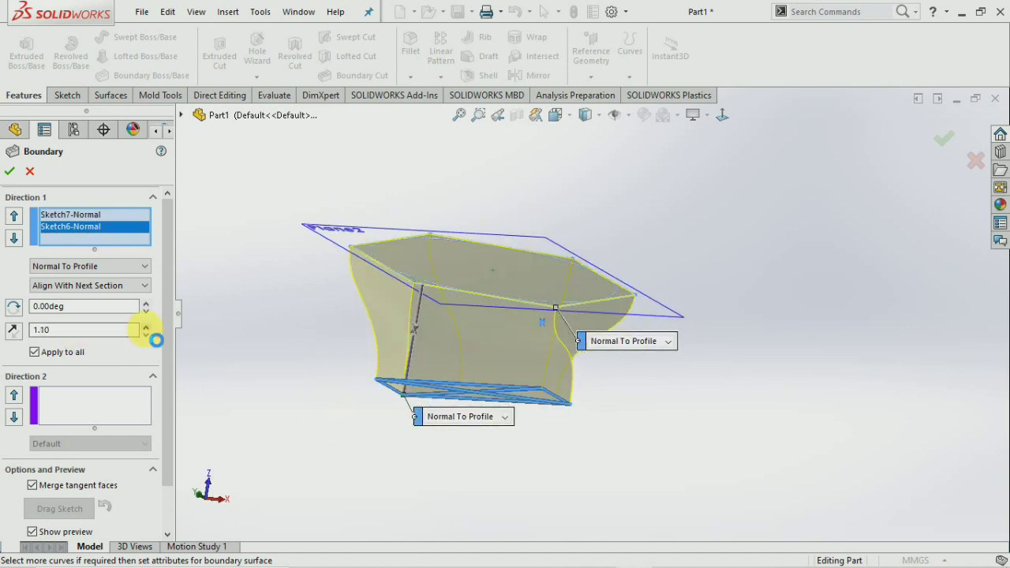
{"action": "left_click", "coordinate": [146, 326]}
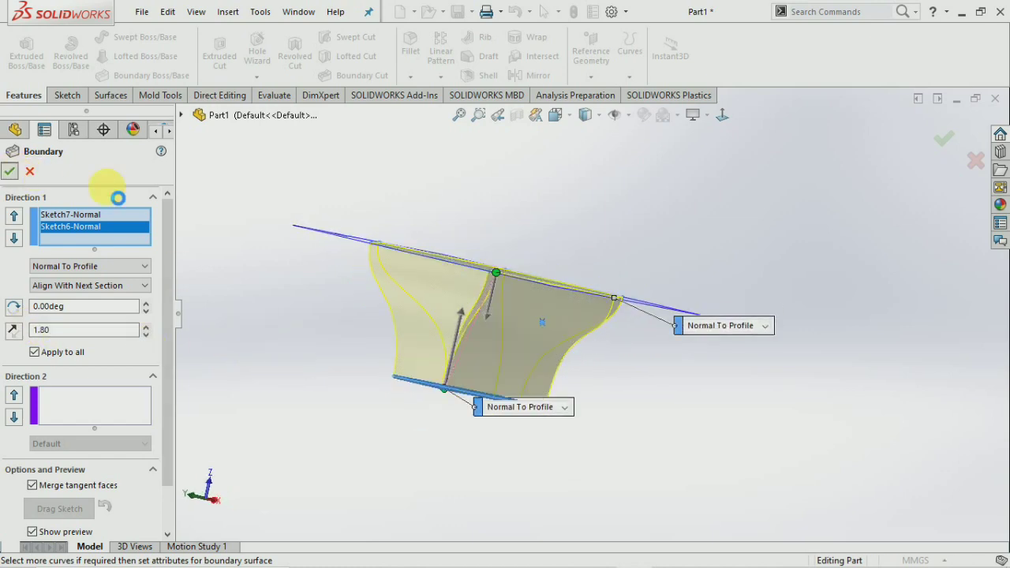
{"action": "key", "text": "Return"}
{"action": "left_click", "coordinate": [264, 309]}
{"action": "middle_click_drag", "start_coordinate": [264, 309], "coordinate": [210, 397]}
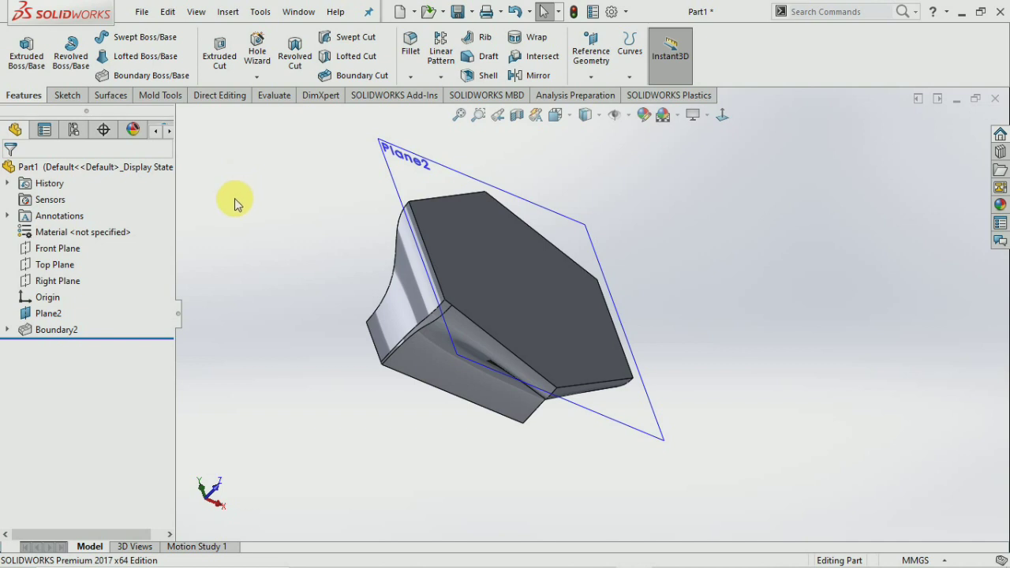
{"action": "scroll", "coordinate": [520, 294], "scroll_direction": "up", "scroll_amount": 3}
{"action": "scroll", "coordinate": [758, 299], "scroll_direction": "down", "scroll_amount": 2}
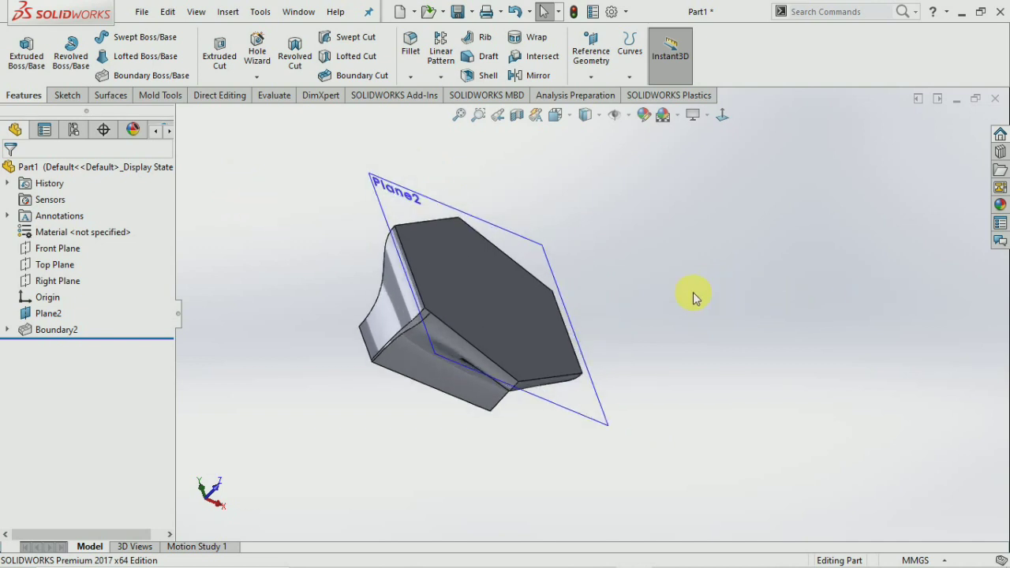
{"action": "left_click", "coordinate": [629, 76]}
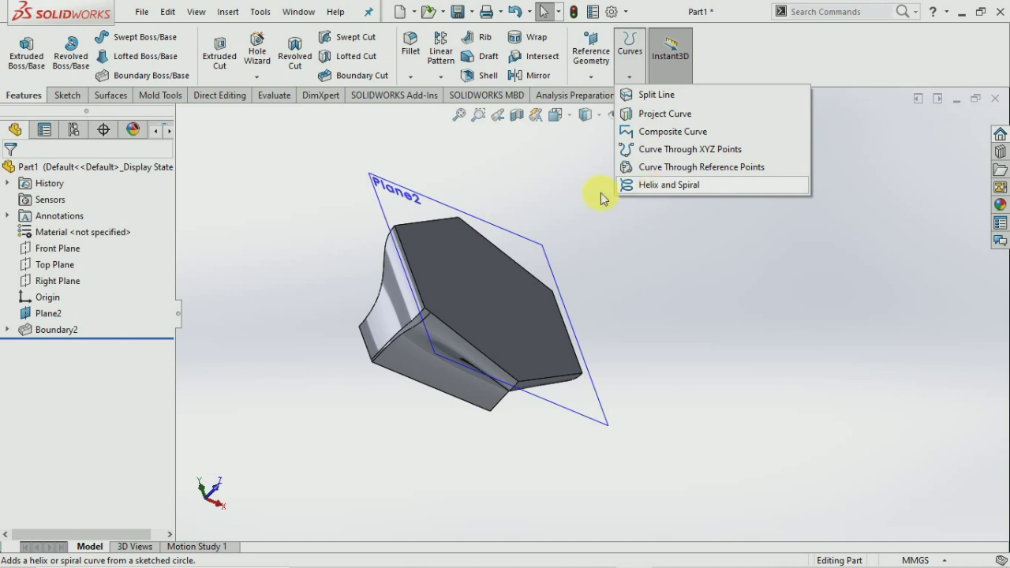
{"action": "left_click", "coordinate": [306, 193]}
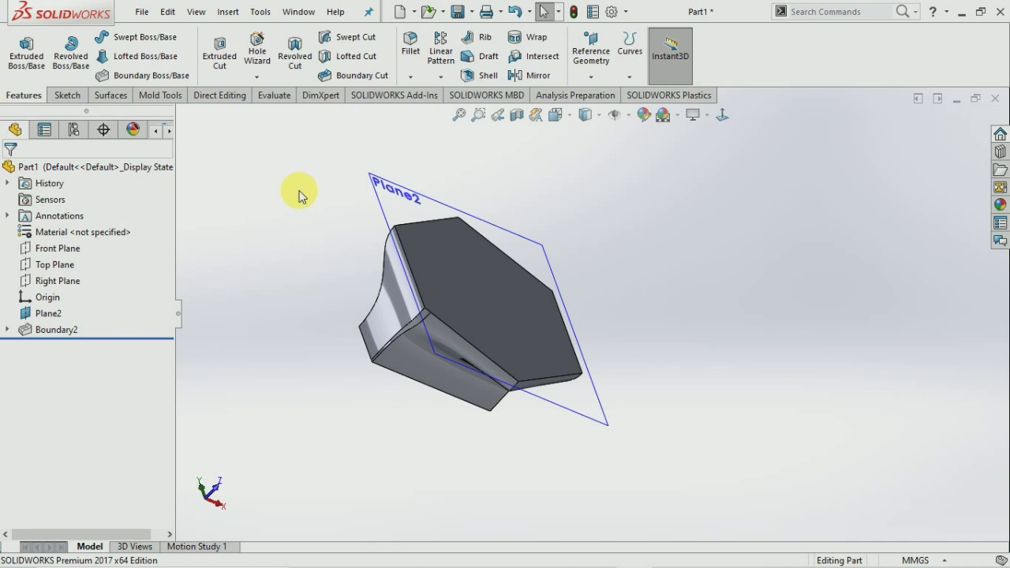
{"action": "left_click", "coordinate": [262, 79]}
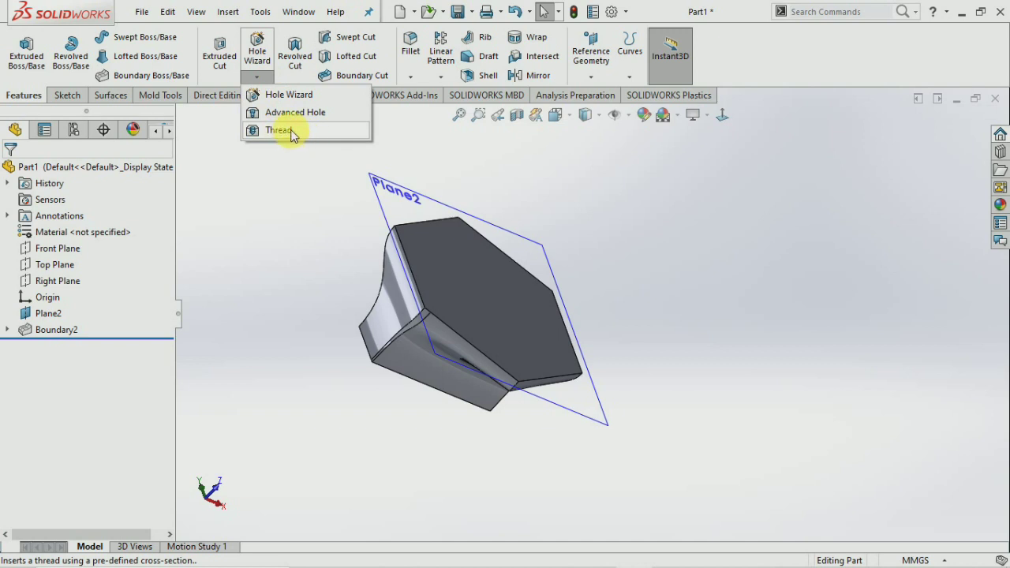
{"action": "left_click", "coordinate": [274, 235]}
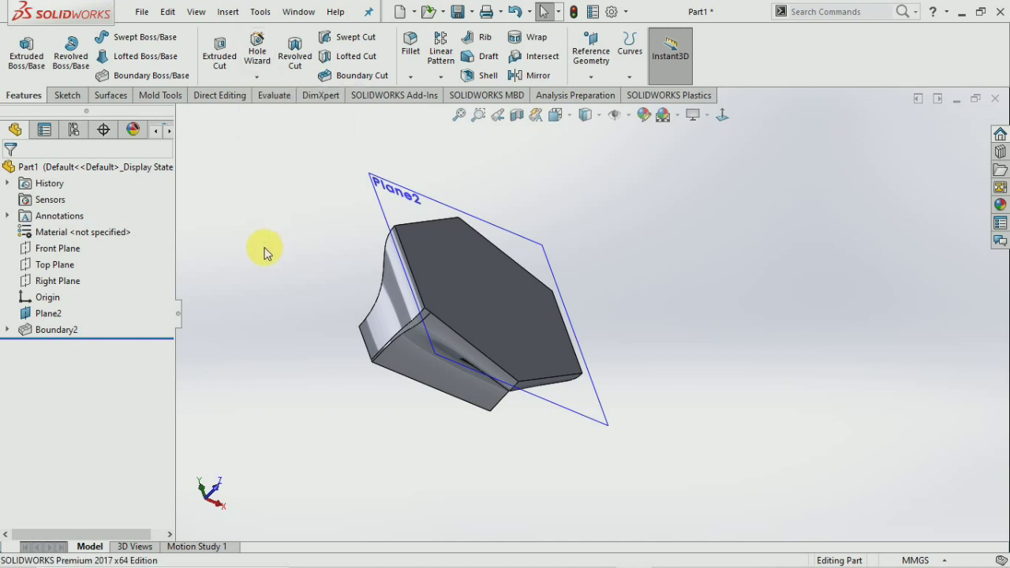
Sketch a circle on the Front Plane to the right of the hexagonal part.
{"action": "left_click", "coordinate": [66, 96]}
{"action": "left_click", "coordinate": [20, 48]}
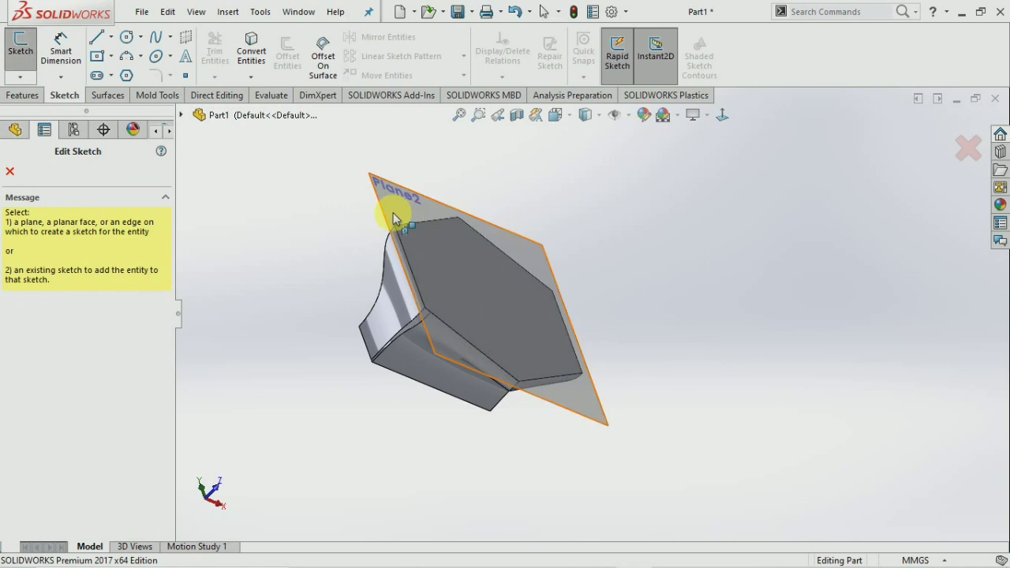
{"action": "left_click", "coordinate": [183, 115]}
{"action": "left_click", "coordinate": [255, 200]}
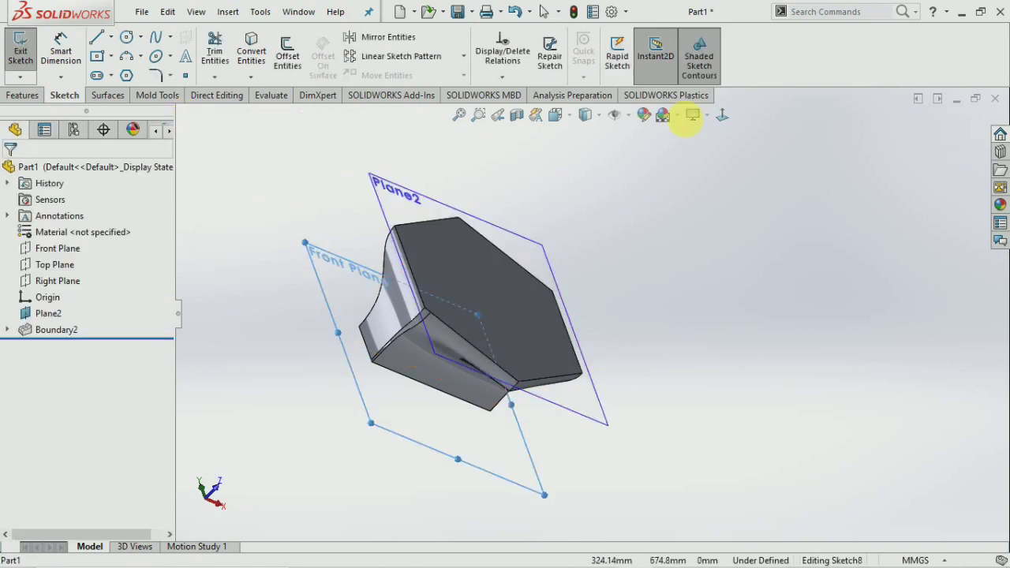
{"action": "left_click", "coordinate": [725, 118]}
{"action": "scroll", "coordinate": [439, 198], "scroll_direction": "up", "scroll_amount": 7}
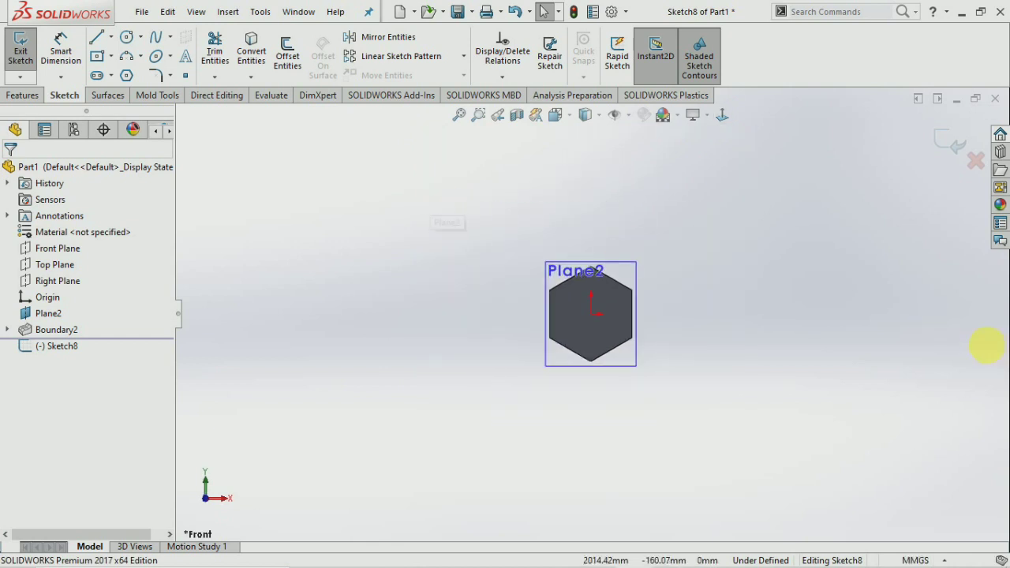
{"action": "scroll", "coordinate": [830, 321], "scroll_direction": "down", "scroll_amount": 3}
{"action": "left_click", "coordinate": [127, 37]}
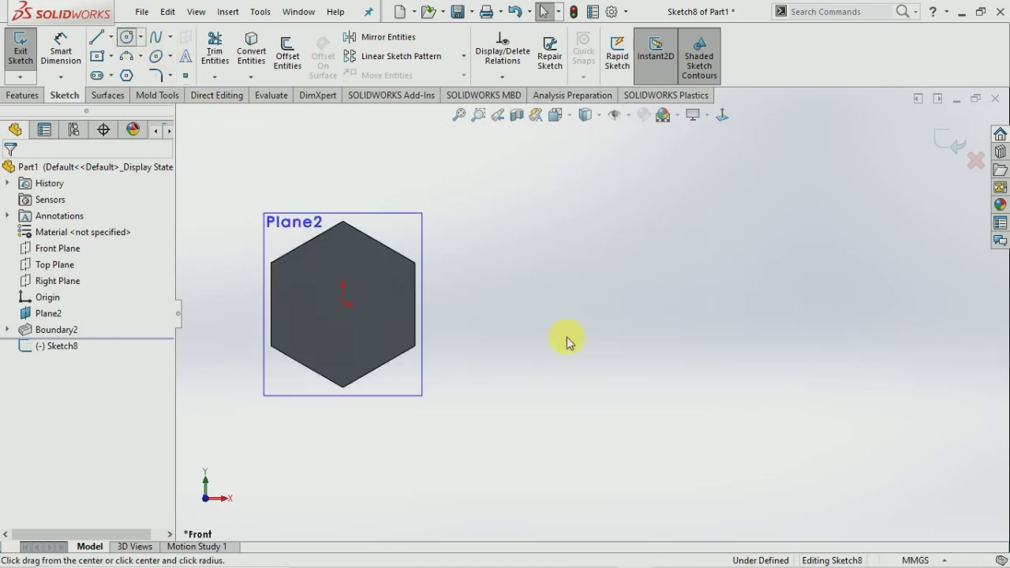
{"action": "left_click", "coordinate": [609, 304]}
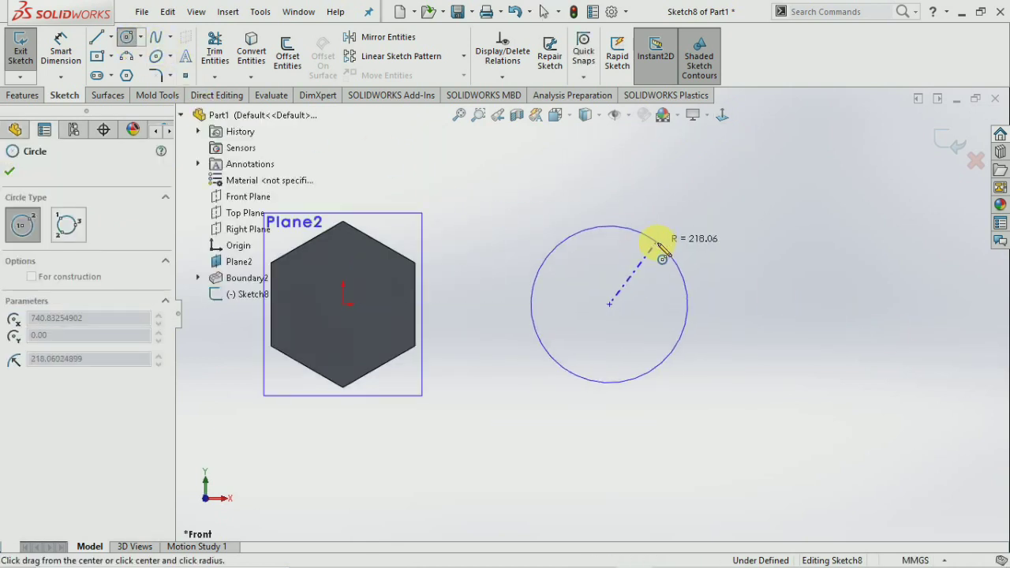
{"action": "left_click", "coordinate": [656, 242]}
{"action": "left_click", "coordinate": [21, 55]}
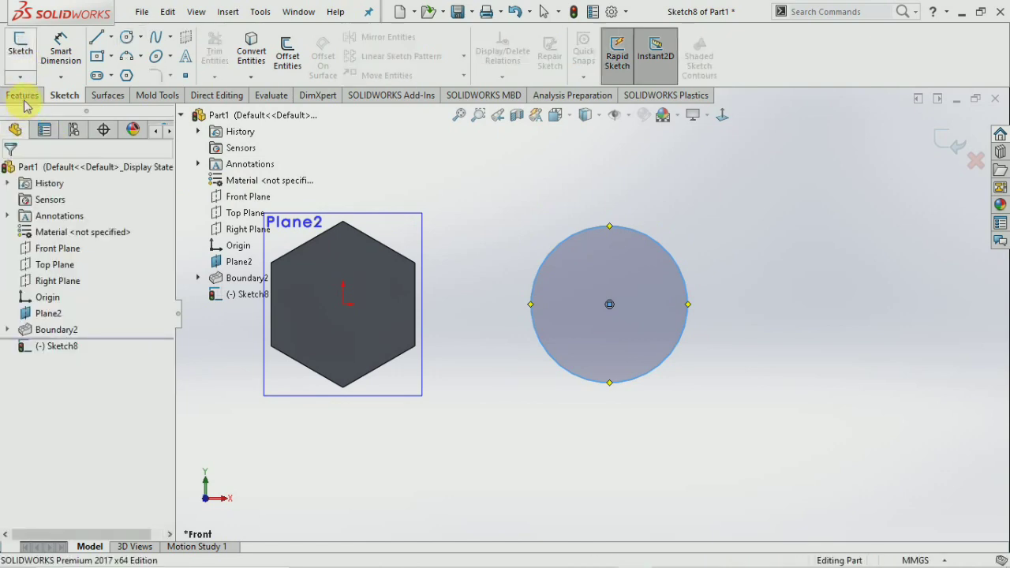
Extrude the circle 200 mm into the Boss-Extrude5 cylinder.
{"action": "left_click", "coordinate": [22, 96]}
{"action": "left_click", "coordinate": [26, 59]}
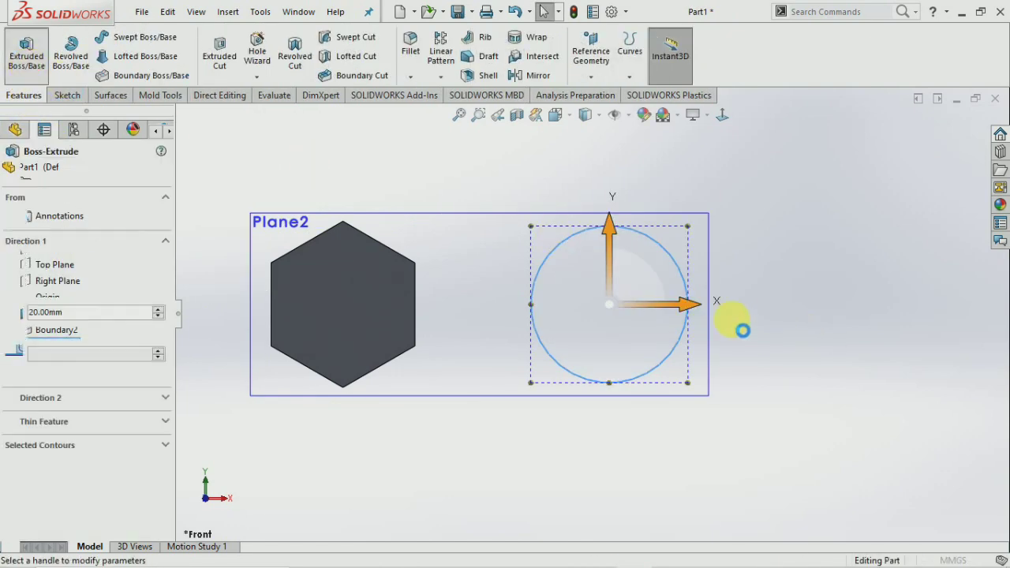
{"action": "middle_click_drag", "start_coordinate": [675, 347], "coordinate": [629, 357]}
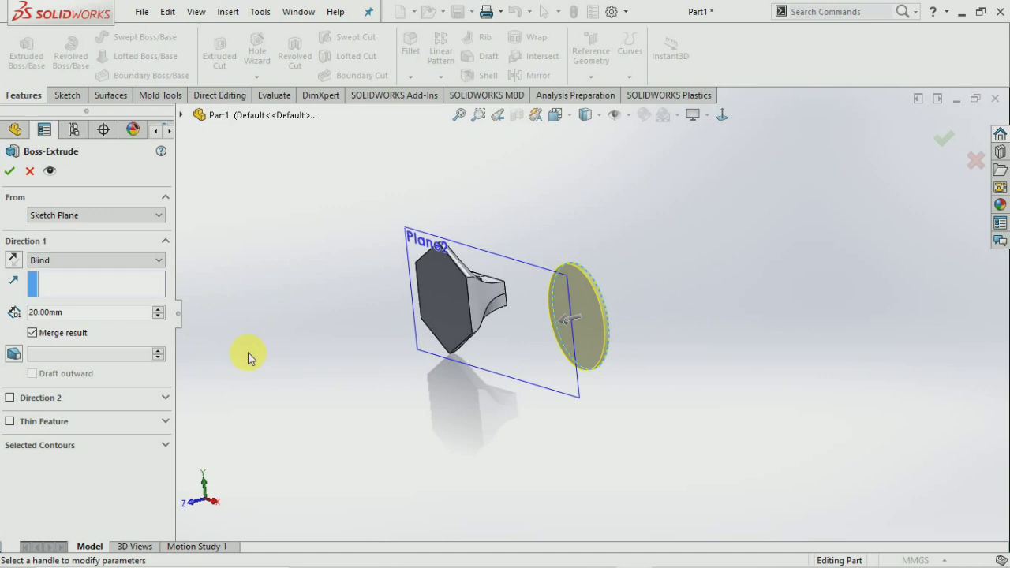
{"action": "left_click", "coordinate": [158, 309]}
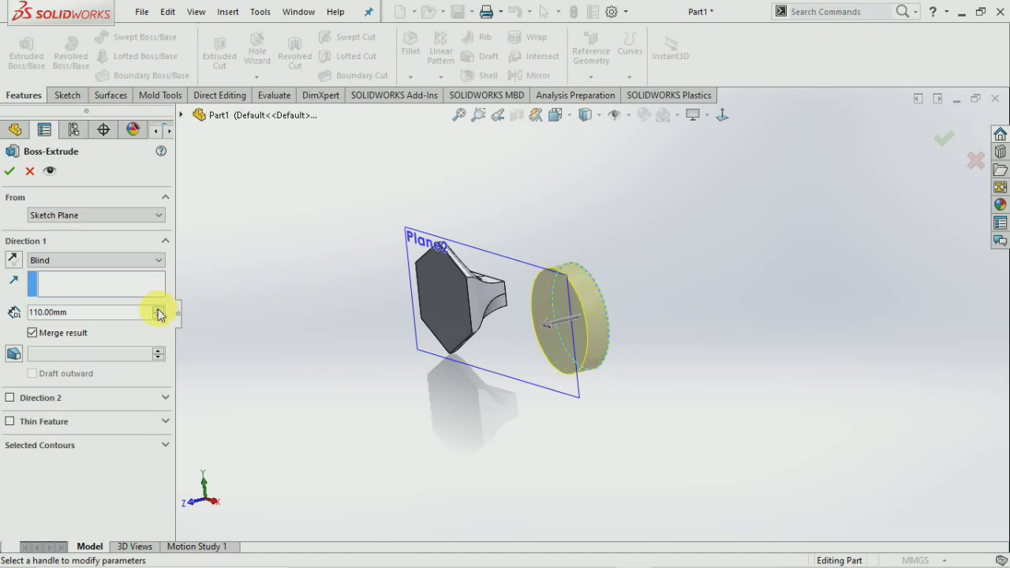
{"action": "type", "text": "200"}
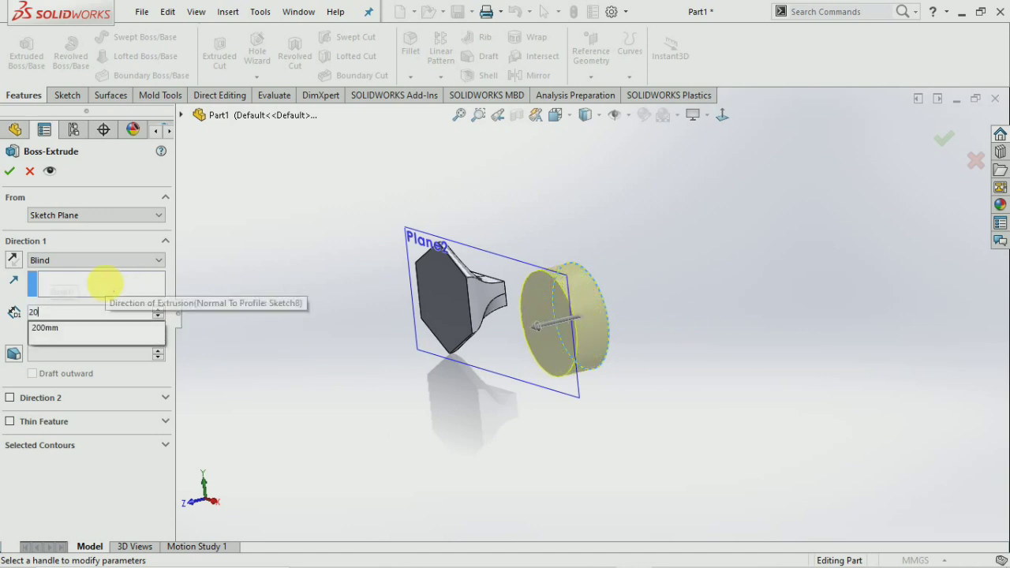
{"action": "key", "text": "Return"}
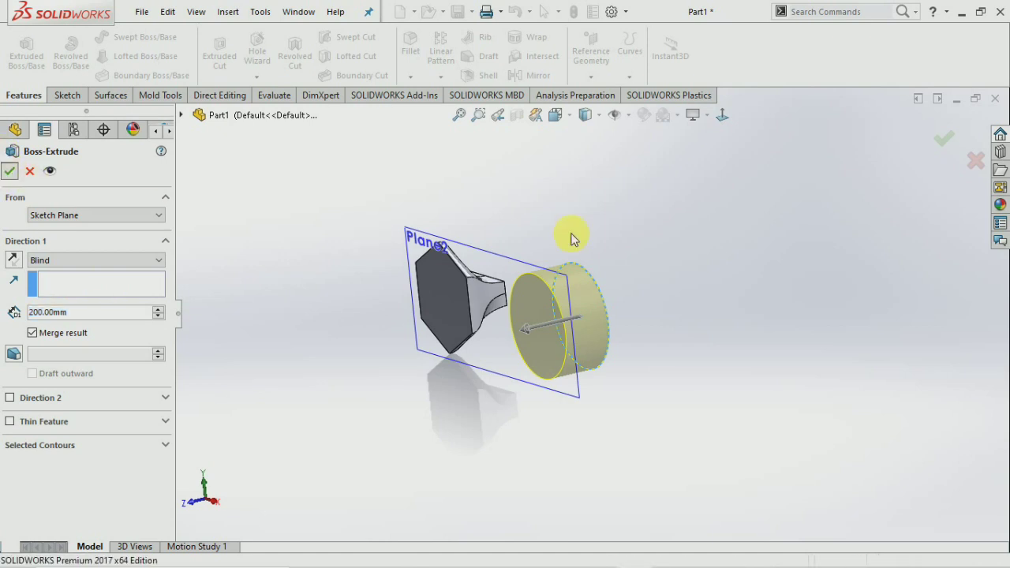
{"action": "key", "text": "Return"}
{"action": "middle_click_drag", "start_coordinate": [665, 292], "coordinate": [687, 287]}
{"action": "scroll", "coordinate": [599, 308], "scroll_direction": "down", "scroll_amount": 1}
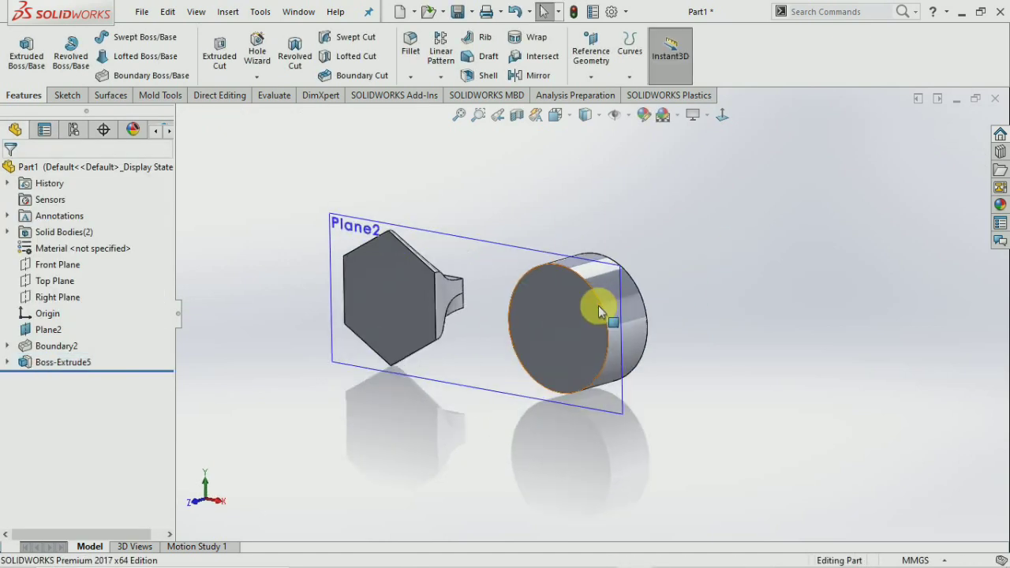
{"action": "left_click", "coordinate": [257, 77]}
{"action": "left_click", "coordinate": [274, 131]}
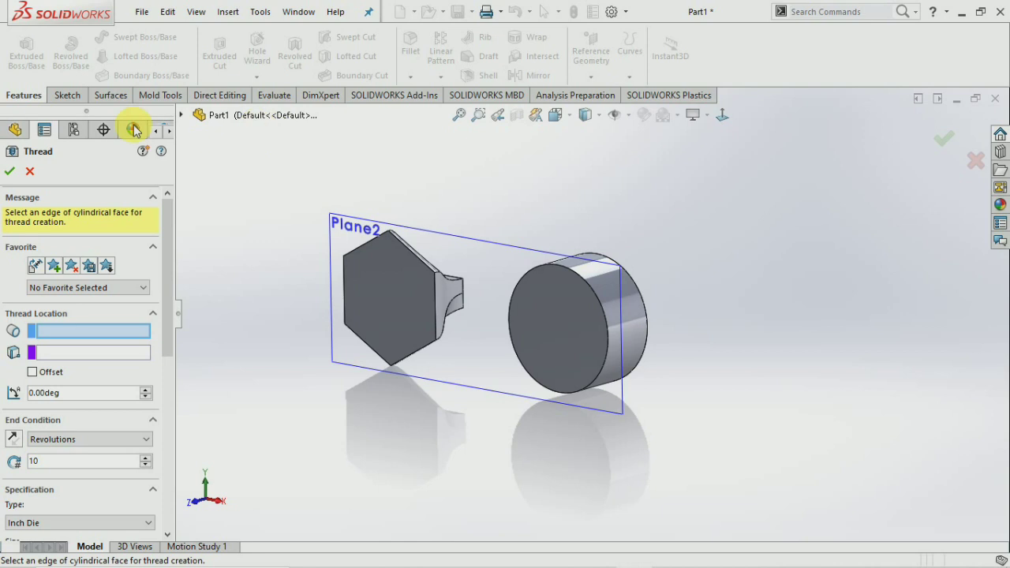
{"action": "left_click", "coordinate": [29, 171]}
{"action": "left_click", "coordinate": [257, 77]}
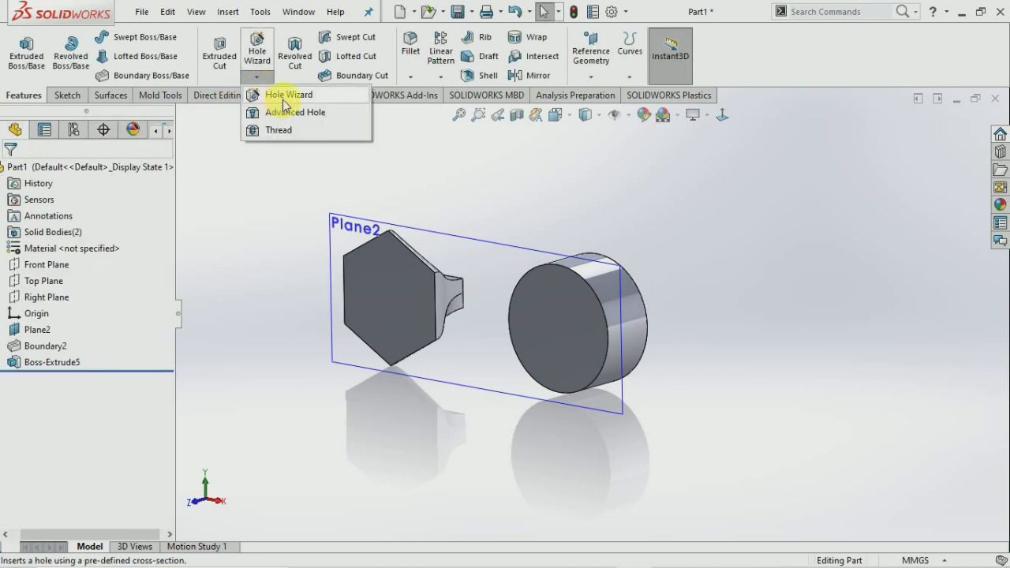
{"action": "left_click", "coordinate": [720, 331]}
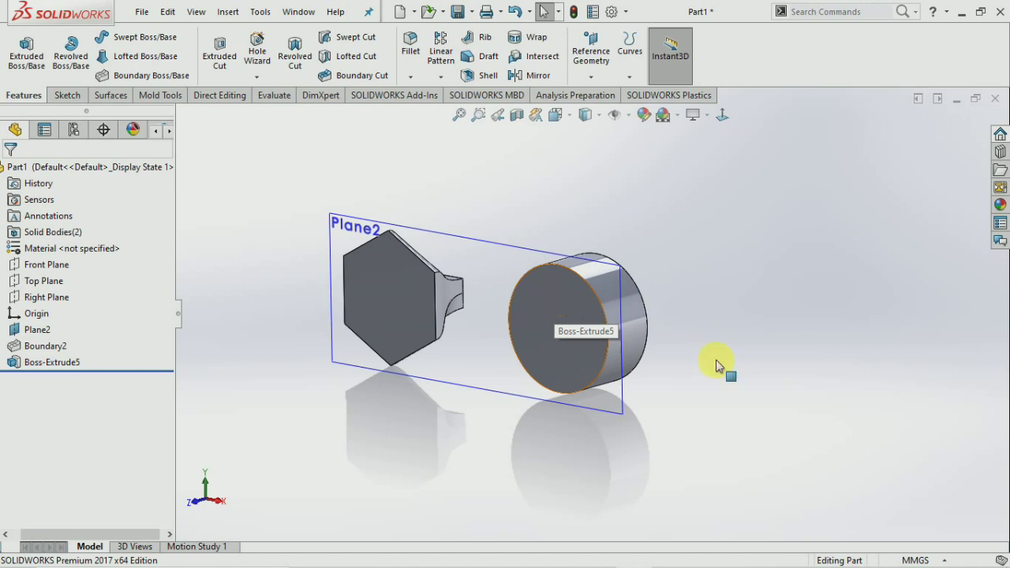
{"action": "left_click", "coordinate": [577, 339]}
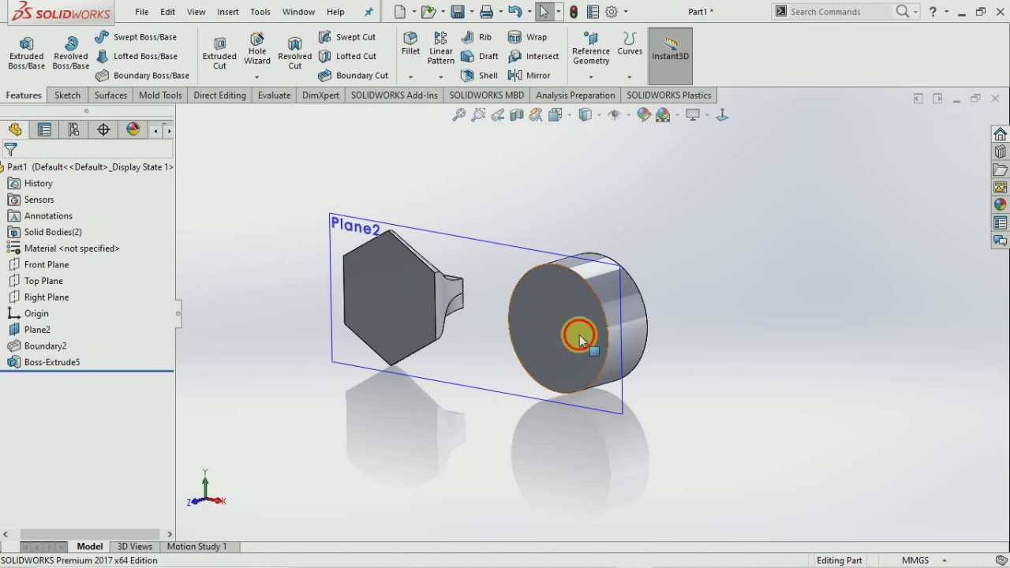
On the cylinder's end face, draw a centred circle with radius 20.
{"action": "left_click", "coordinate": [66, 94]}
{"action": "left_click", "coordinate": [20, 52]}
{"action": "left_click", "coordinate": [724, 115]}
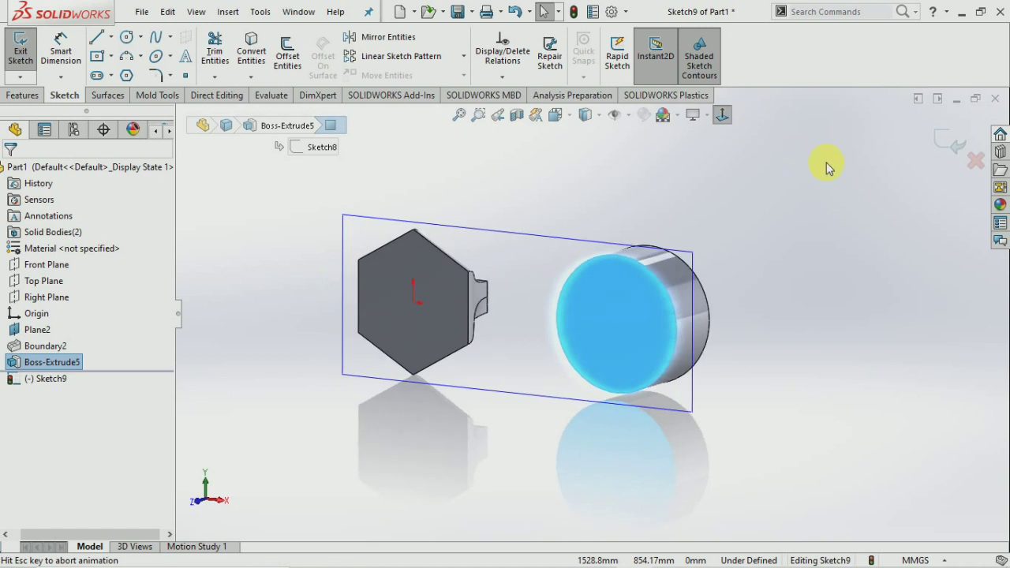
{"action": "scroll", "coordinate": [892, 272], "scroll_direction": "down", "scroll_amount": 3}
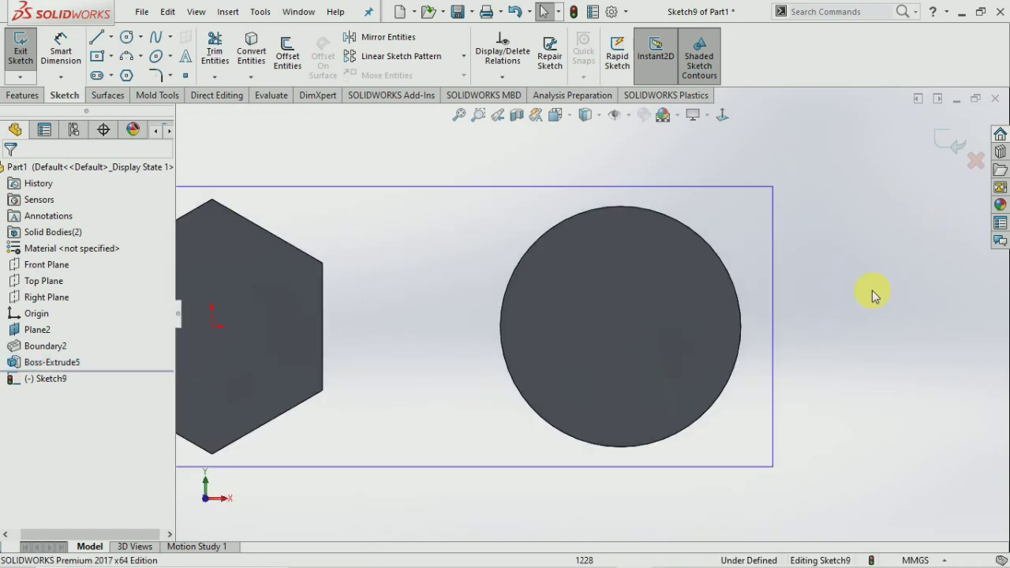
{"action": "left_click", "coordinate": [126, 38]}
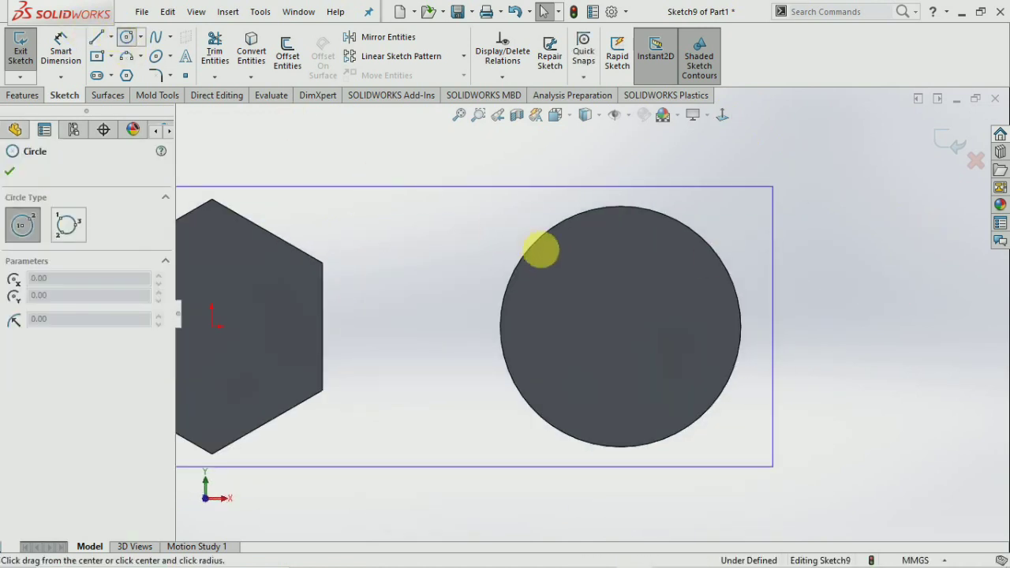
{"action": "left_click", "coordinate": [621, 326]}
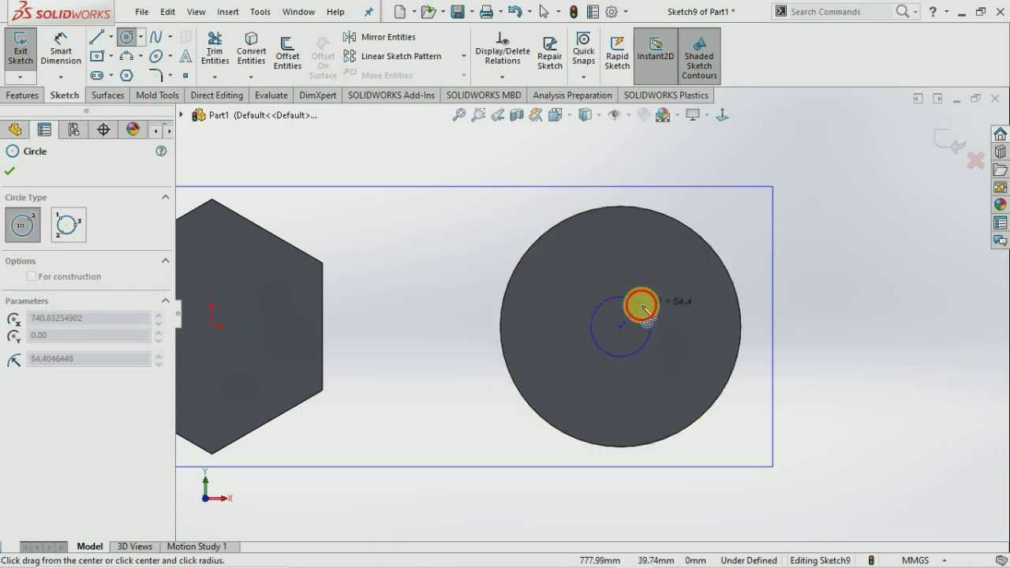
{"action": "left_click", "coordinate": [643, 309]}
{"action": "type", "text": "5"}
{"action": "key", "text": "Return"}
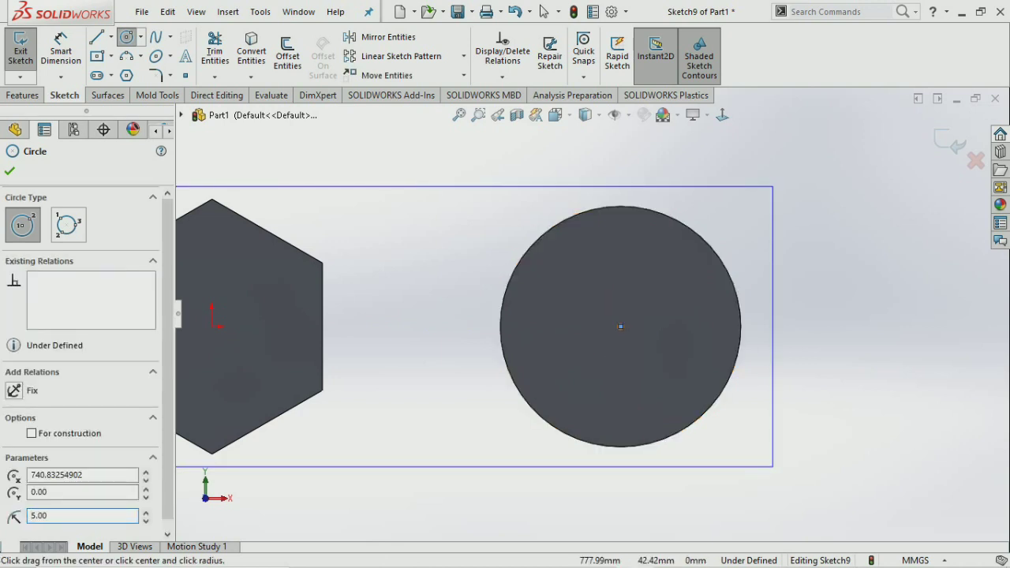
{"action": "left_click_drag", "start_coordinate": [75, 515], "coordinate": [14, 517]}
{"action": "type", "text": "20"}
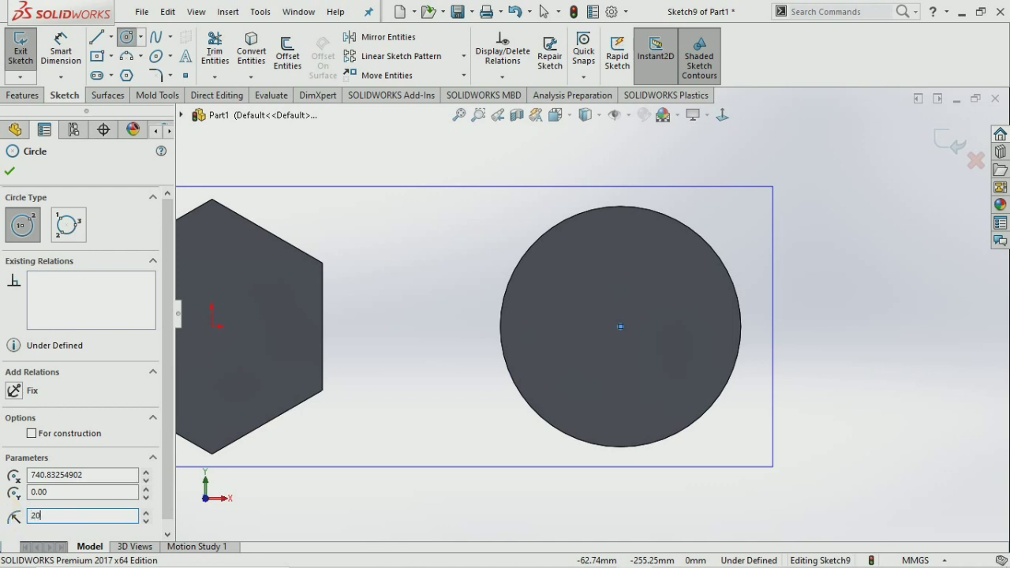
{"action": "key", "text": "Return"}
{"action": "key", "text": "Escape"}
Cancel a diameter dimension on the circle and exit Sketch9.
{"action": "middle_click_drag", "start_coordinate": [671, 358], "coordinate": [656, 329]}
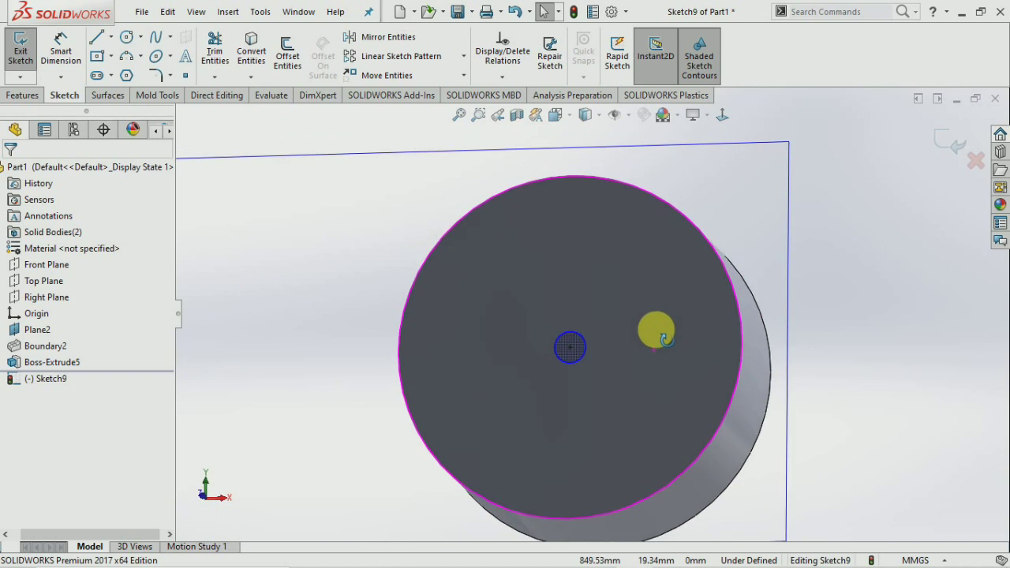
{"action": "left_click", "coordinate": [61, 48]}
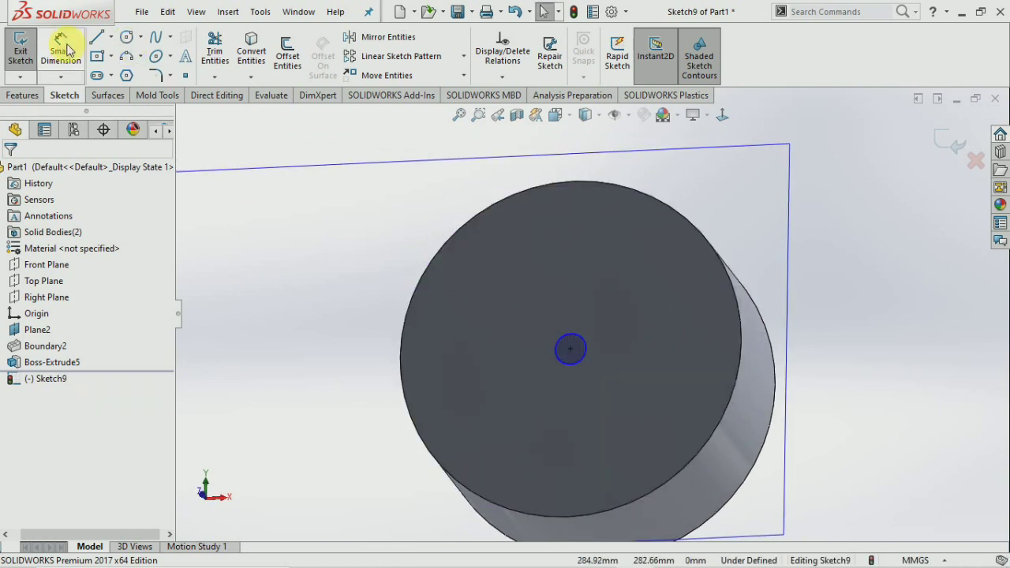
{"action": "left_click", "coordinate": [584, 352]}
{"action": "key", "text": "Escape"}
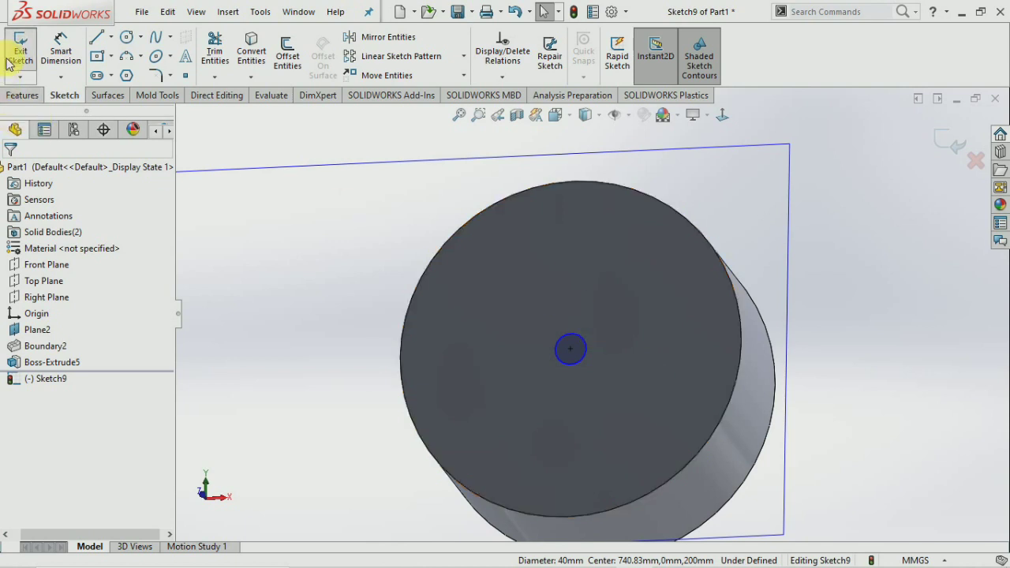
{"action": "left_click", "coordinate": [21, 55]}
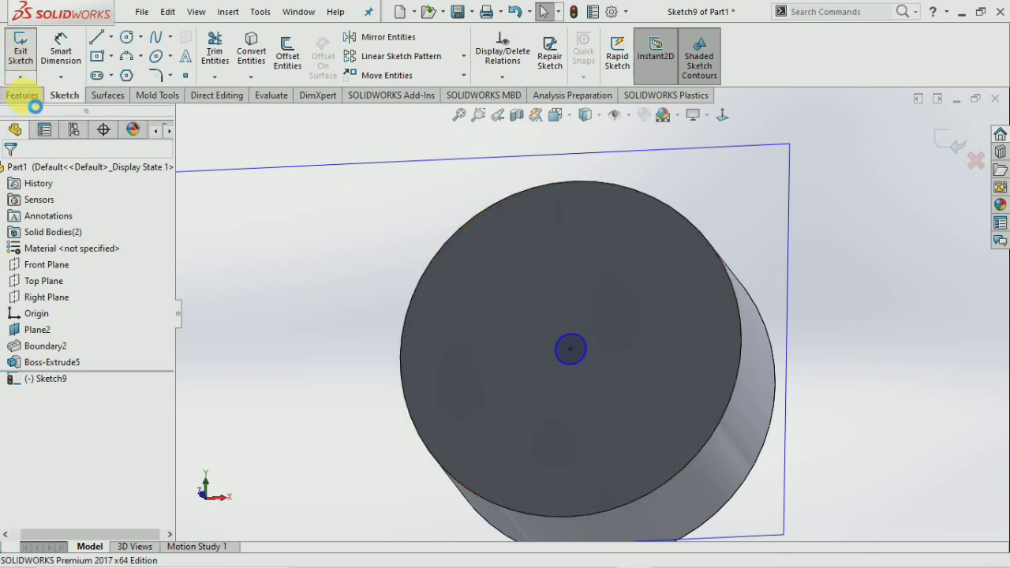
{"action": "left_click", "coordinate": [27, 96]}
Extrude-cut the Sketch9 circle 340 mm blind to bore a 40 mm hole through the cylinder.
{"action": "left_click", "coordinate": [219, 53]}
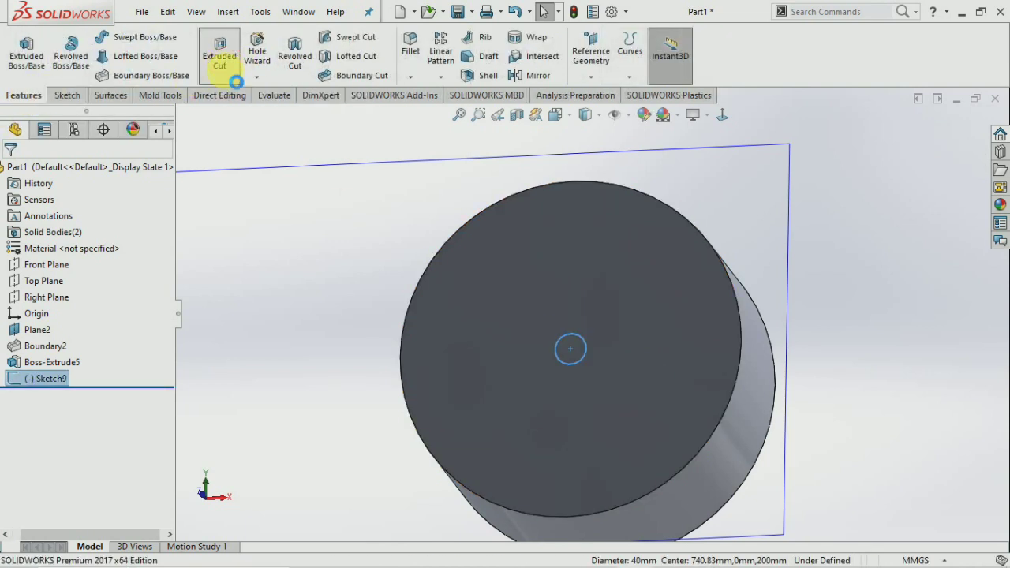
{"action": "middle_click_drag", "start_coordinate": [344, 277], "coordinate": [565, 374]}
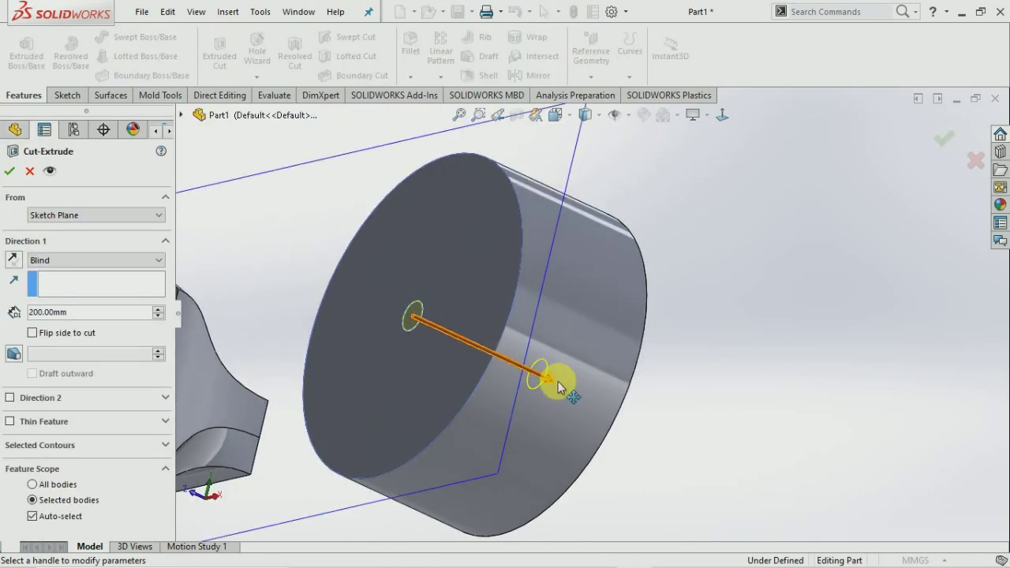
{"action": "left_click_drag", "start_coordinate": [559, 386], "coordinate": [672, 401]}
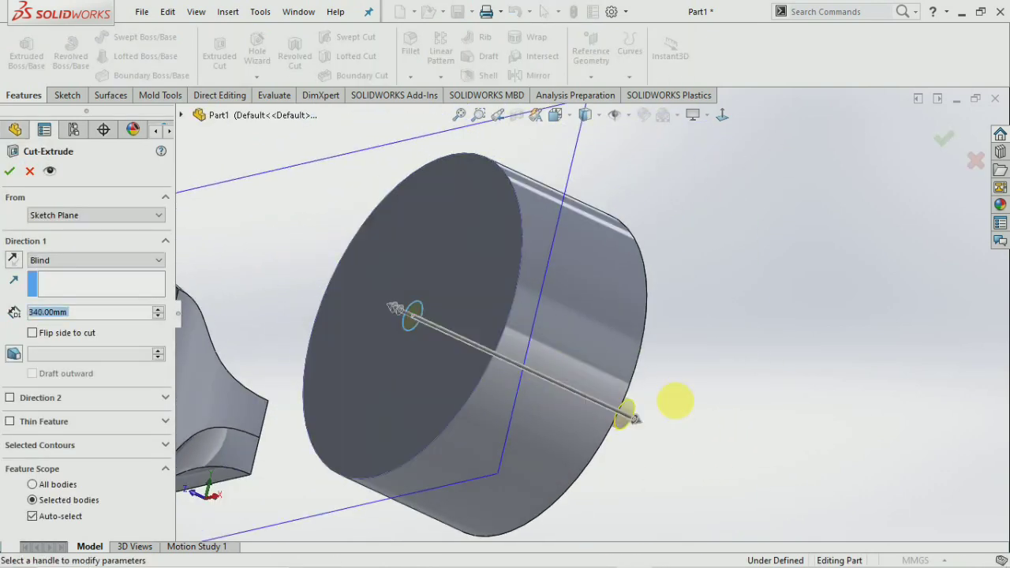
{"action": "left_click", "coordinate": [10, 171]}
{"action": "middle_click_drag", "start_coordinate": [744, 270], "coordinate": [835, 327]}
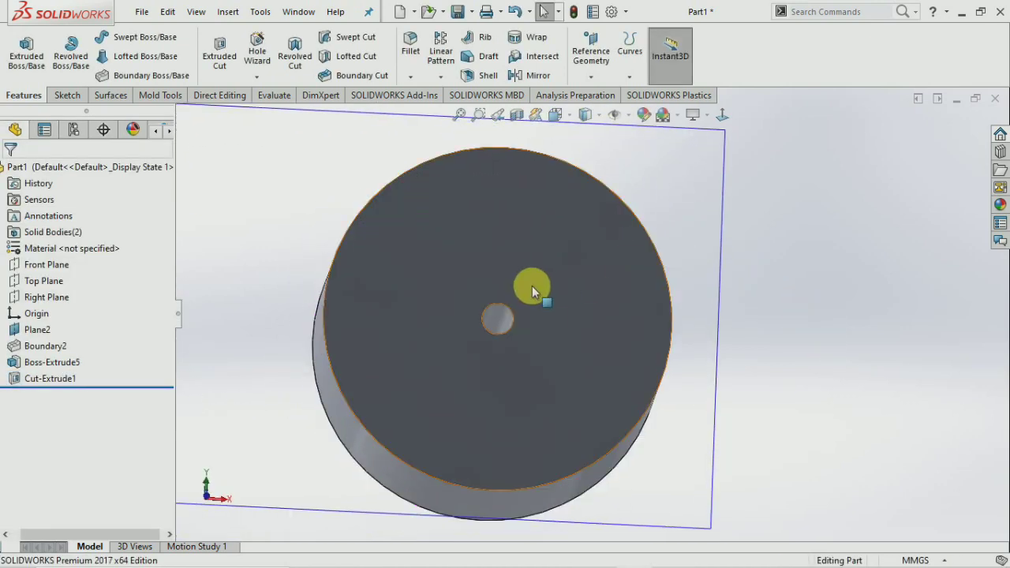
{"action": "scroll", "coordinate": [515, 307], "scroll_direction": "down", "scroll_amount": 2}
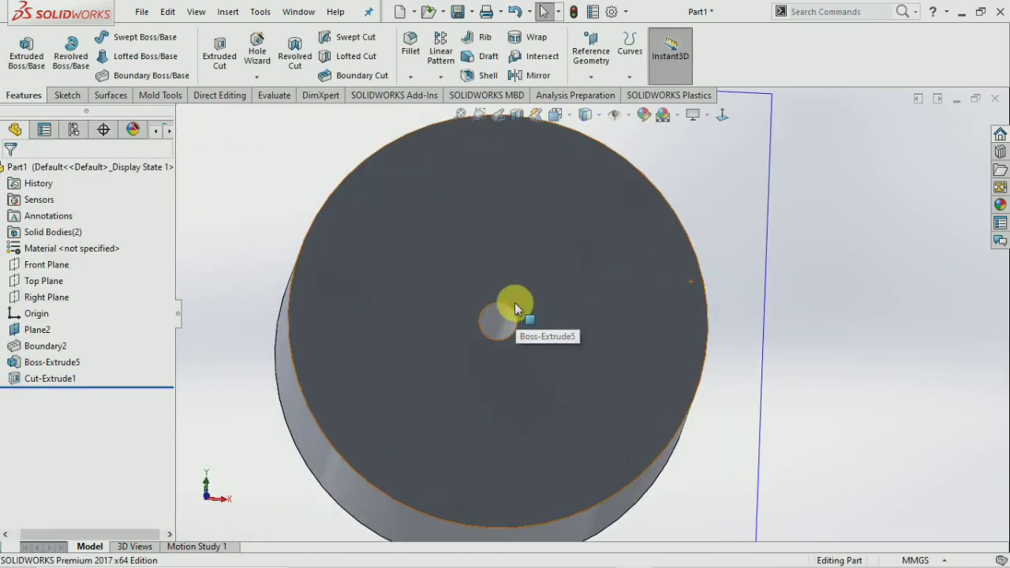
Start a Thread feature and pick the centre hole's edge as the thread location.
{"action": "left_click", "coordinate": [257, 77]}
{"action": "left_click", "coordinate": [281, 133]}
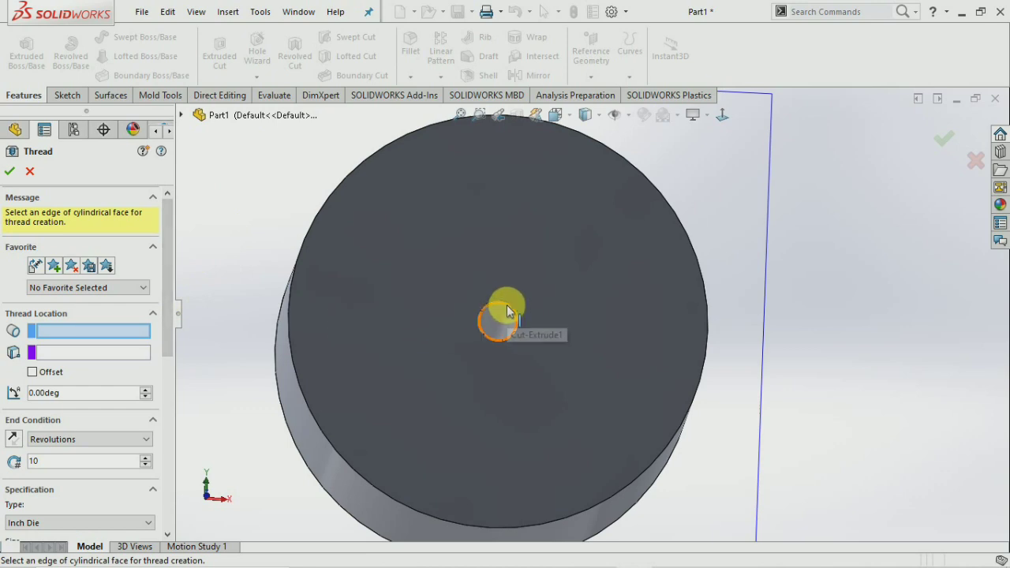
{"action": "middle_click_drag", "start_coordinate": [713, 338], "coordinate": [537, 311]}
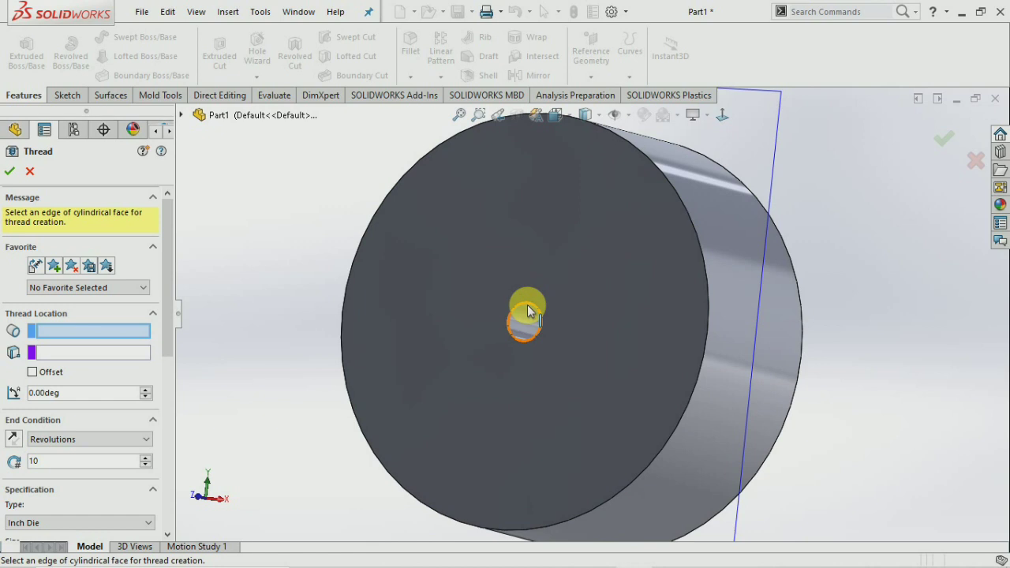
{"action": "left_click", "coordinate": [753, 334]}
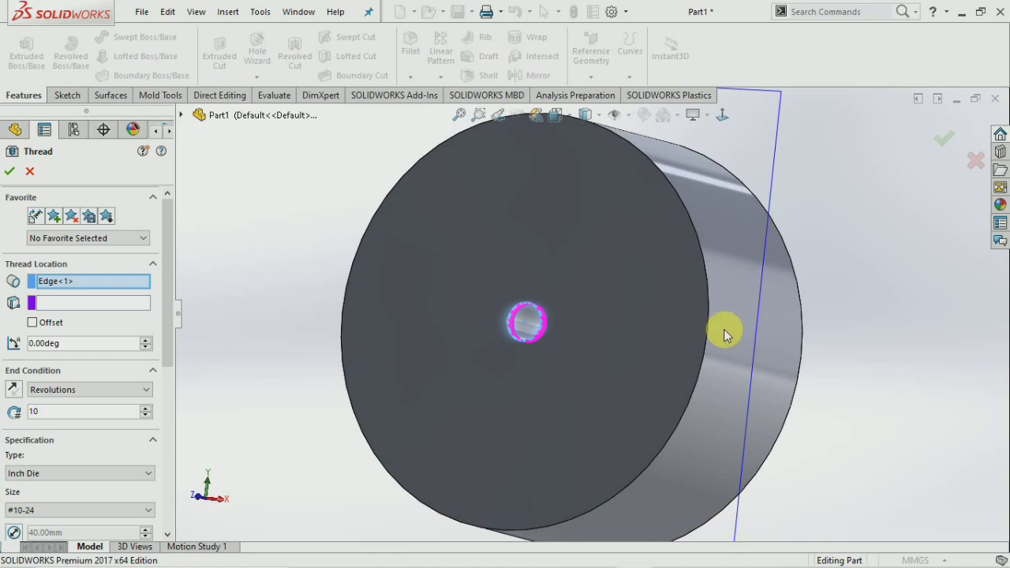
{"action": "scroll", "coordinate": [545, 324], "scroll_direction": "down", "scroll_amount": 10}
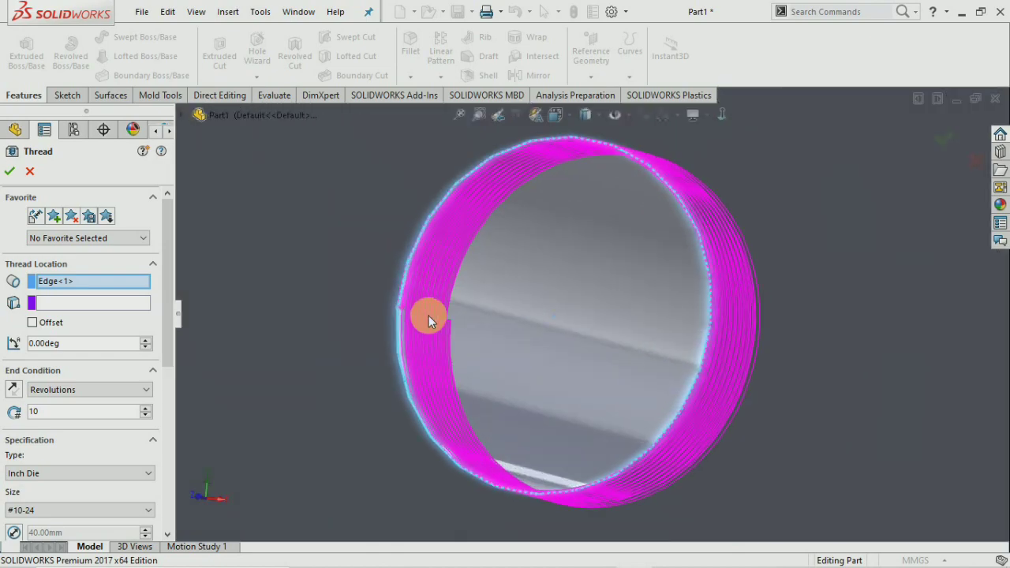
{"action": "scroll", "coordinate": [429, 320], "scroll_direction": "down", "scroll_amount": 10}
{"action": "scroll", "coordinate": [412, 332], "scroll_direction": "up", "scroll_amount": 10}
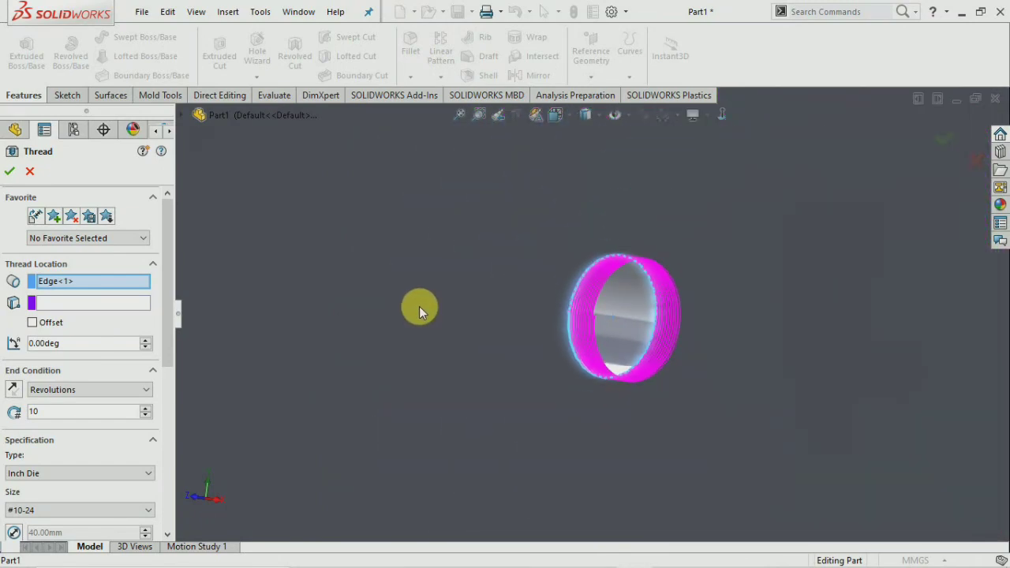
{"action": "scroll", "coordinate": [419, 307], "scroll_direction": "up", "scroll_amount": 5}
Set the thread's end condition to Up To Selection and pick the cylinder's end face.
{"action": "left_click", "coordinate": [105, 390]}
{"action": "left_click", "coordinate": [103, 395]}
{"action": "left_click", "coordinate": [102, 395]}
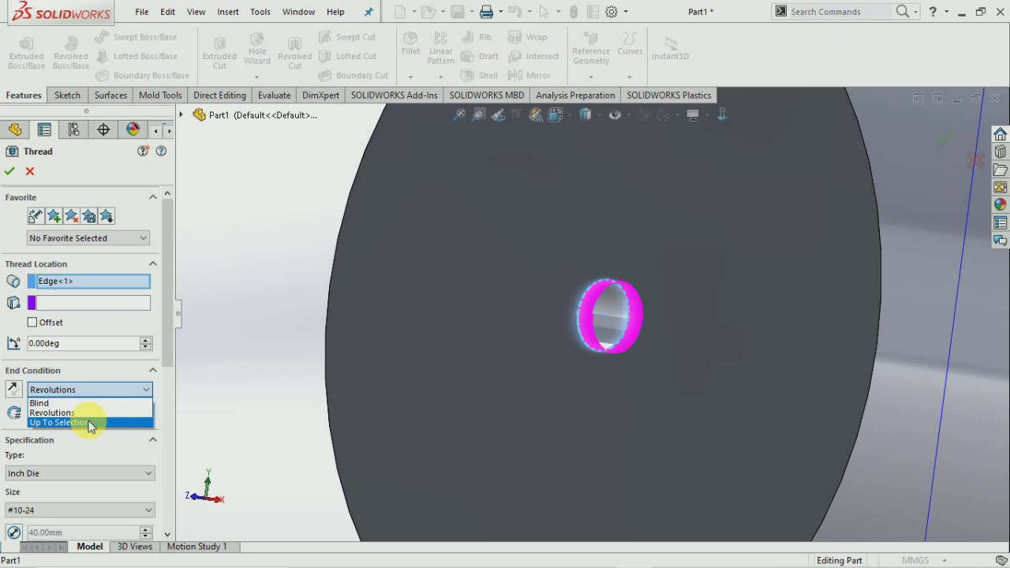
{"action": "left_click", "coordinate": [89, 424]}
{"action": "mouse_move", "coordinate": [315, 361]}
{"action": "middle_mouse_down"}
{"action": "mouse_move", "coordinate": [323, 355]}
{"action": "mouse_move", "coordinate": [268, 364]}
{"action": "mouse_move", "coordinate": [311, 377]}
{"action": "middle_mouse_up"}
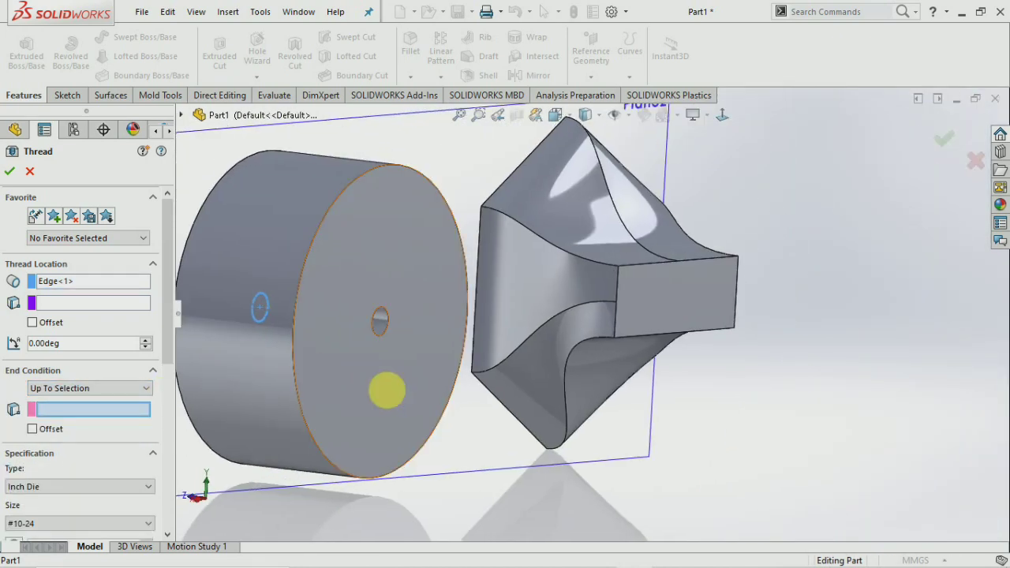
{"action": "left_click", "coordinate": [384, 391]}
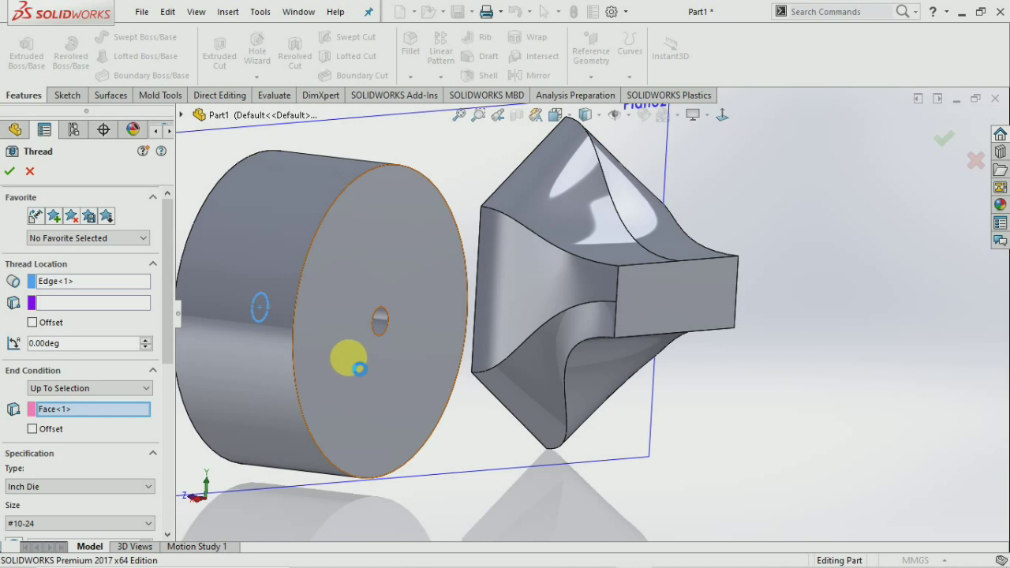
{"action": "scroll", "coordinate": [451, 316], "scroll_direction": "down", "scroll_amount": 6}
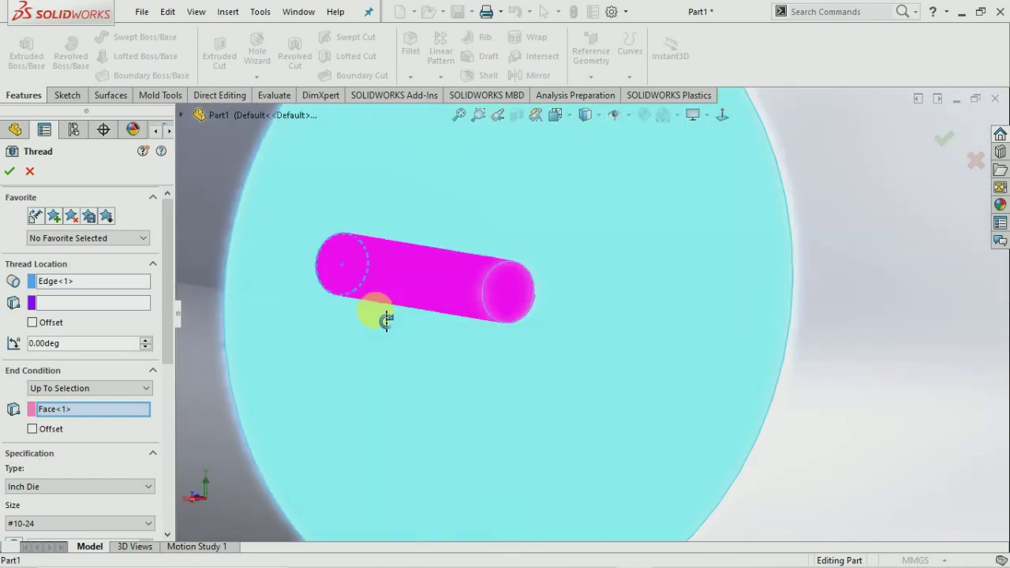
{"action": "middle_click_drag", "start_coordinate": [386, 320], "coordinate": [440, 305]}
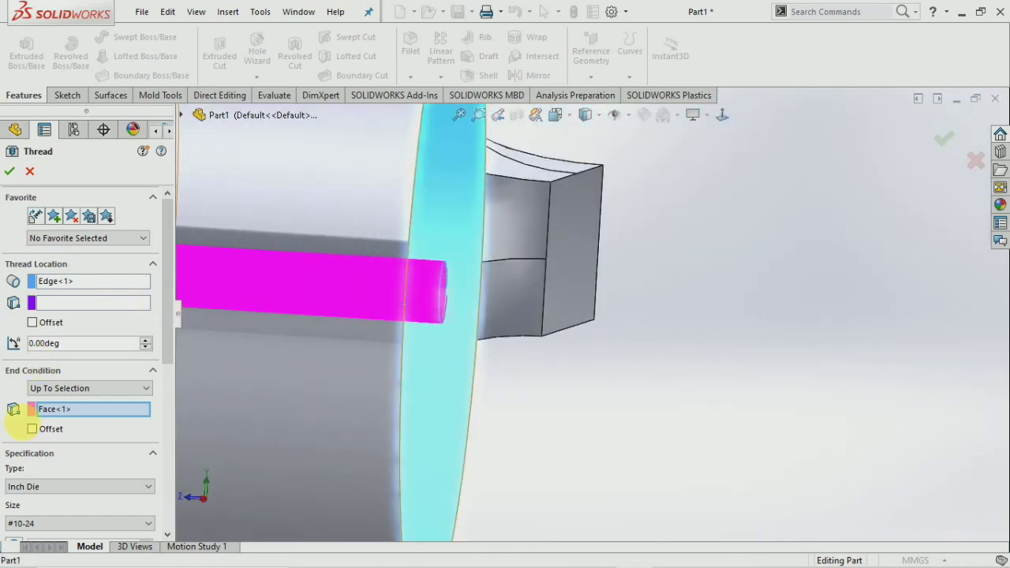
{"action": "scroll", "coordinate": [140, 438], "scroll_direction": "down", "scroll_amount": 3}
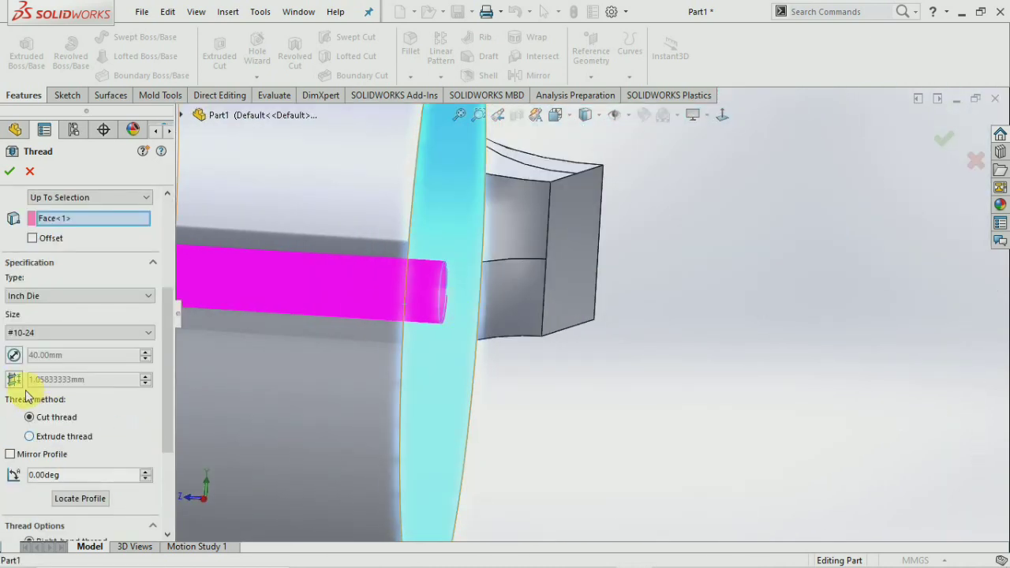
Set the thread specification type to Metric Die with size M42x4.5.
{"action": "left_click", "coordinate": [91, 291]}
{"action": "left_click", "coordinate": [81, 328]}
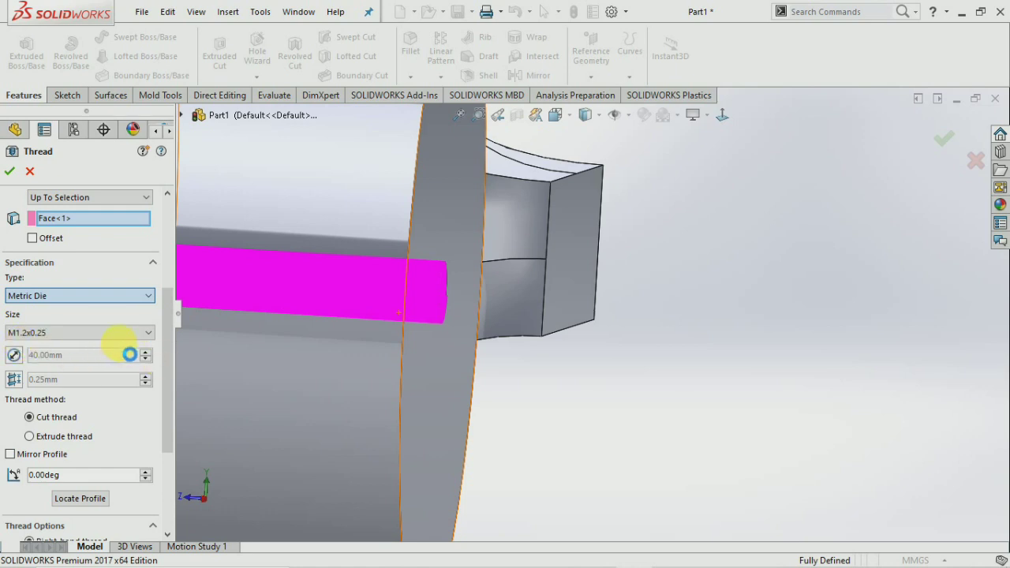
{"action": "middle_click_drag", "start_coordinate": [586, 316], "coordinate": [624, 318]}
{"action": "left_click", "coordinate": [64, 334]}
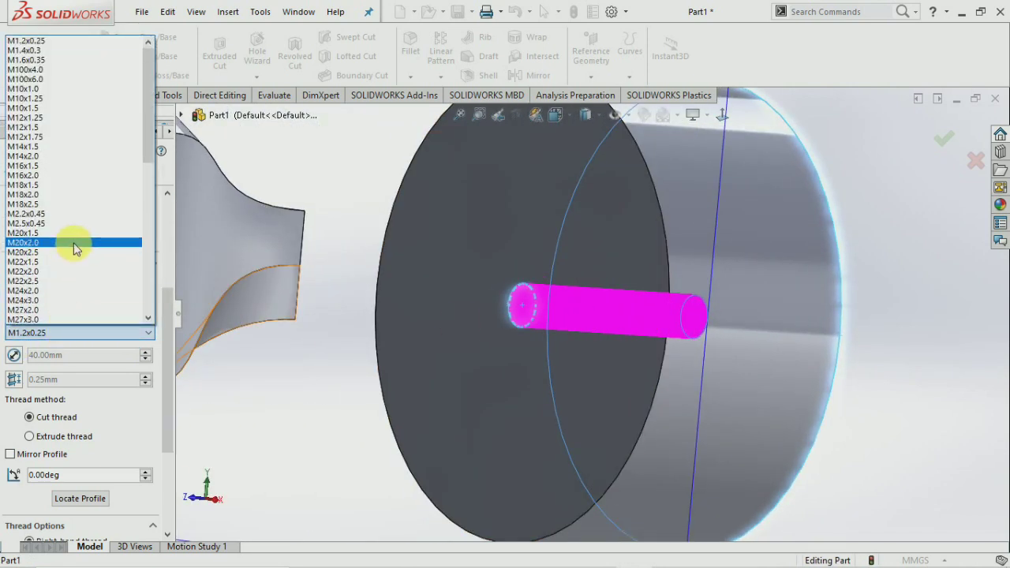
{"action": "scroll", "coordinate": [68, 273], "scroll_direction": "down", "scroll_amount": 5}
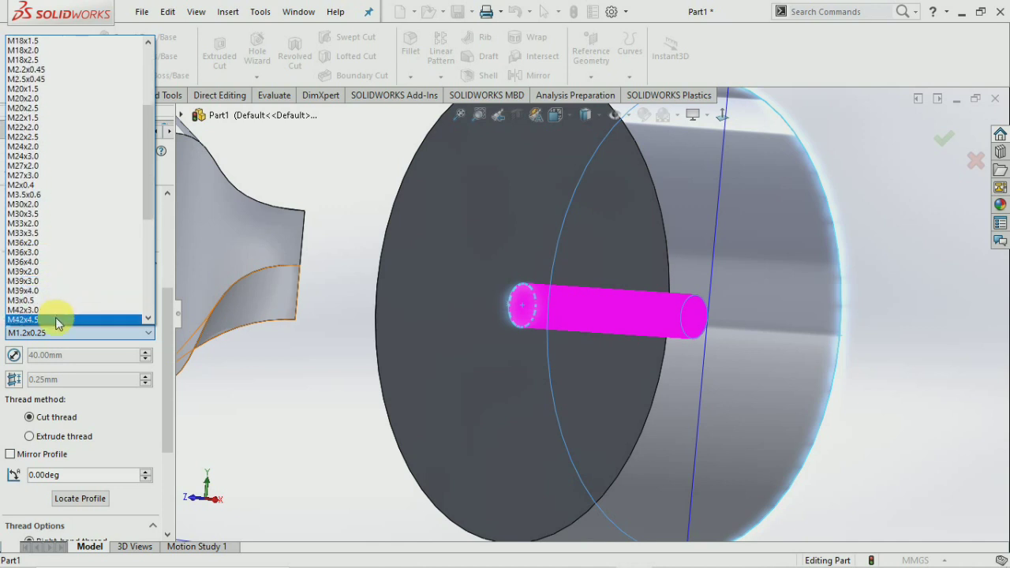
{"action": "scroll", "coordinate": [55, 316], "scroll_direction": "down", "scroll_amount": 2}
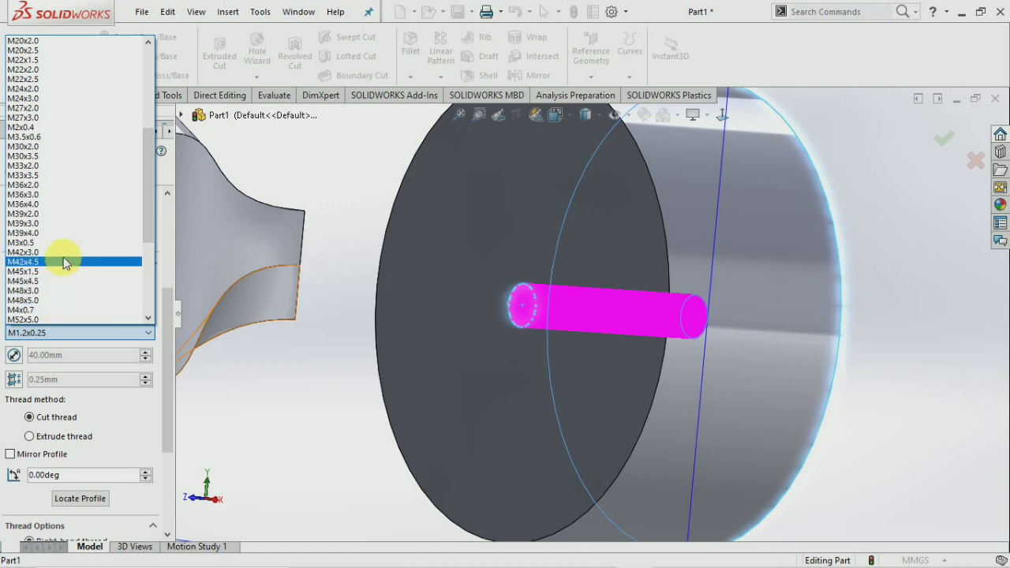
{"action": "left_click", "coordinate": [65, 262]}
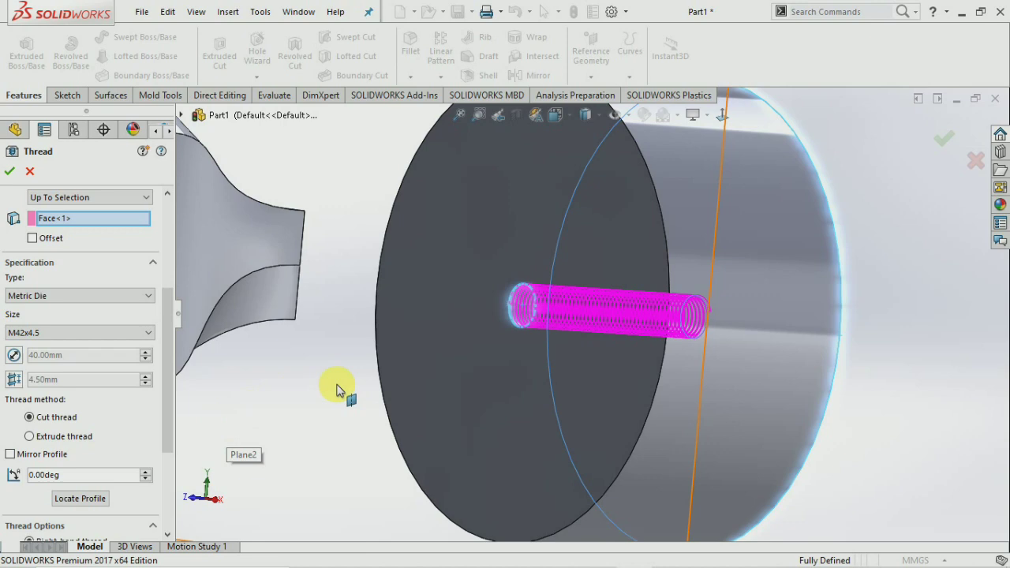
{"action": "scroll", "coordinate": [516, 307], "scroll_direction": "down", "scroll_amount": 5}
{"action": "scroll", "coordinate": [516, 311], "scroll_direction": "down", "scroll_amount": 2}
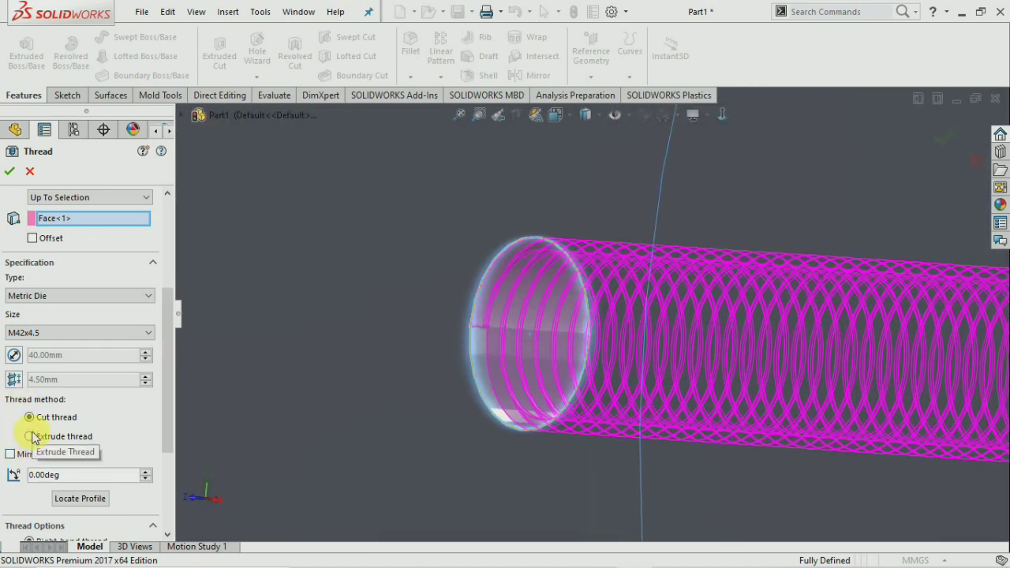
{"action": "scroll", "coordinate": [368, 232], "scroll_direction": "up", "scroll_amount": 4}
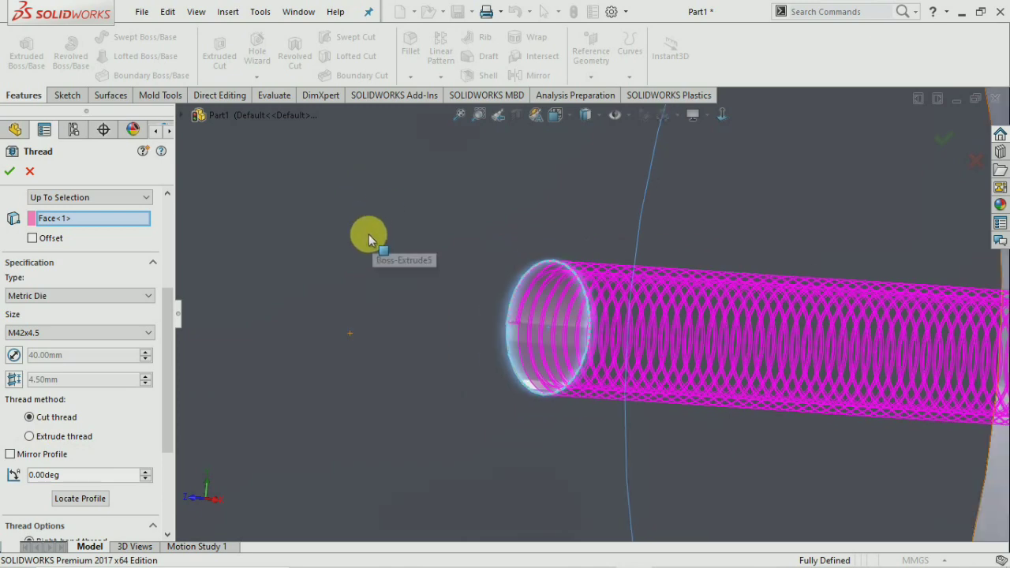
Change the thread size to M30x3.5, keep it as an extruded thread, and accept Thread1.
{"action": "left_click", "coordinate": [11, 175]}
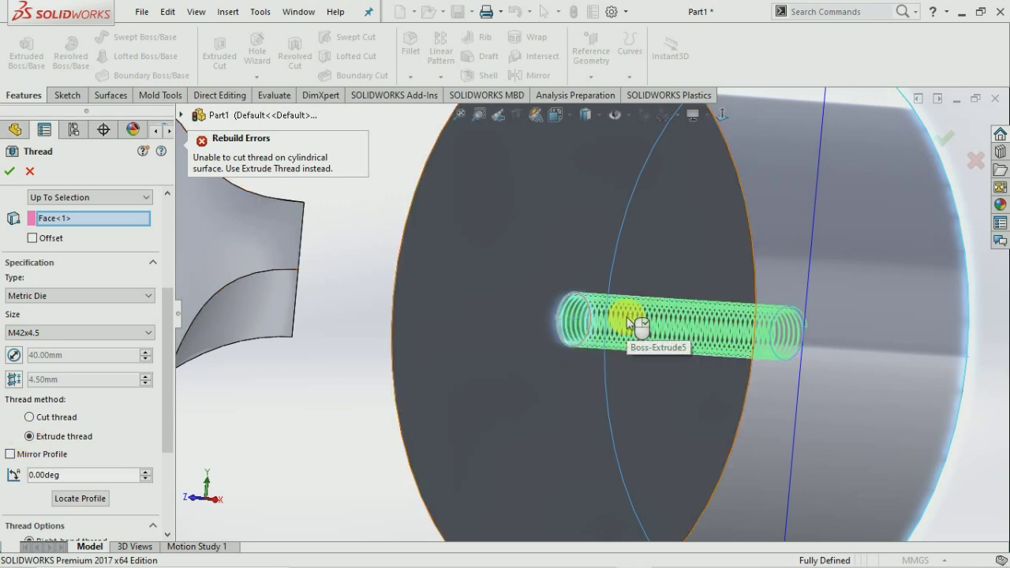
{"action": "scroll", "coordinate": [628, 320], "scroll_direction": "down", "scroll_amount": 5}
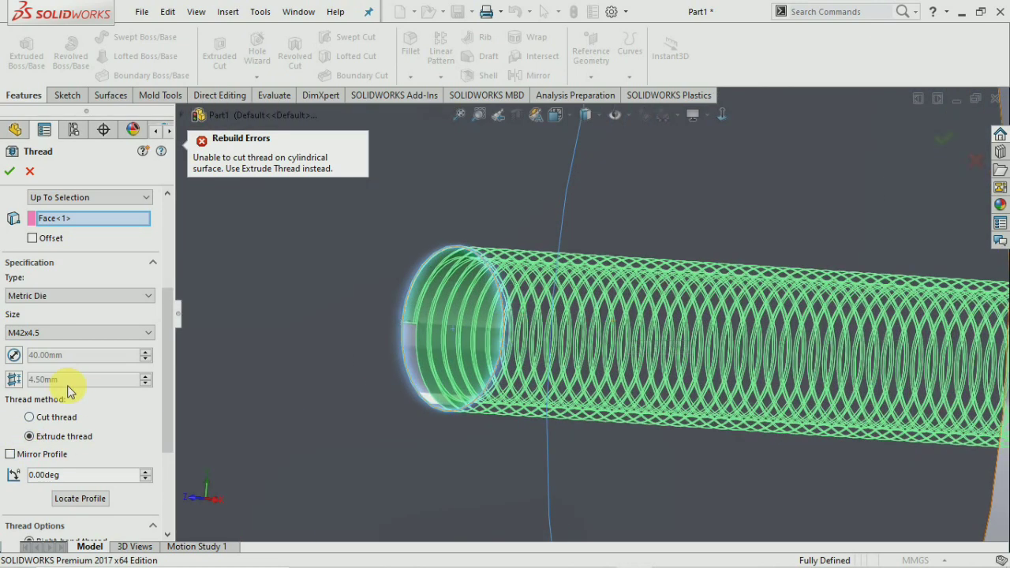
{"action": "left_click", "coordinate": [40, 338]}
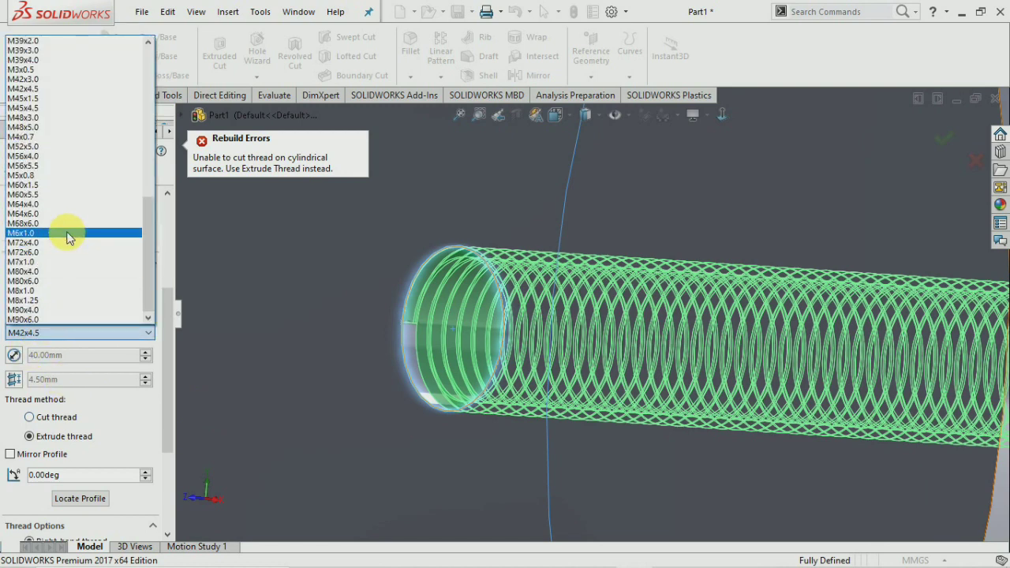
{"action": "scroll", "coordinate": [63, 151], "scroll_direction": "up", "scroll_amount": 3}
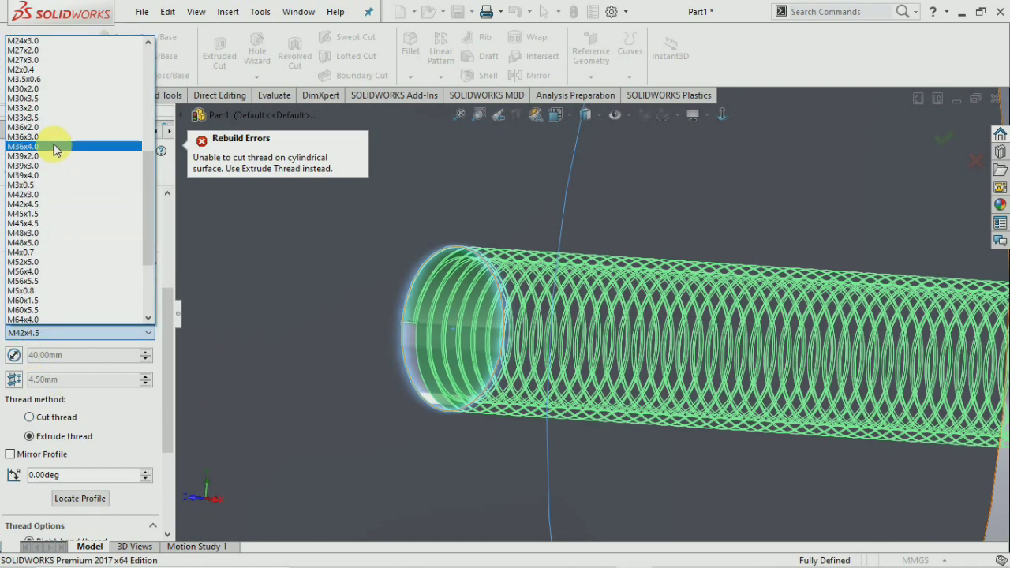
{"action": "left_click", "coordinate": [60, 103]}
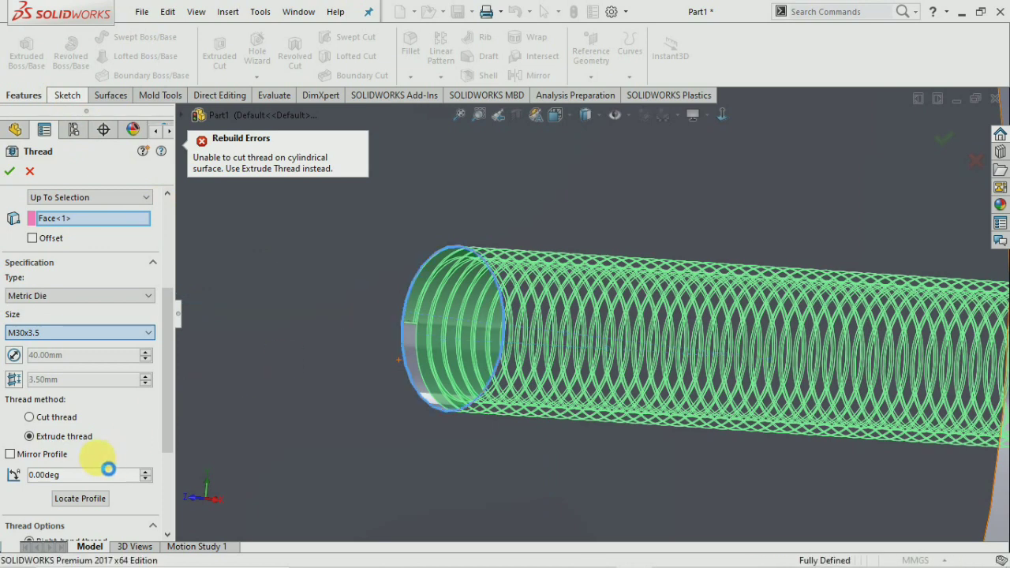
{"action": "left_click", "coordinate": [31, 416]}
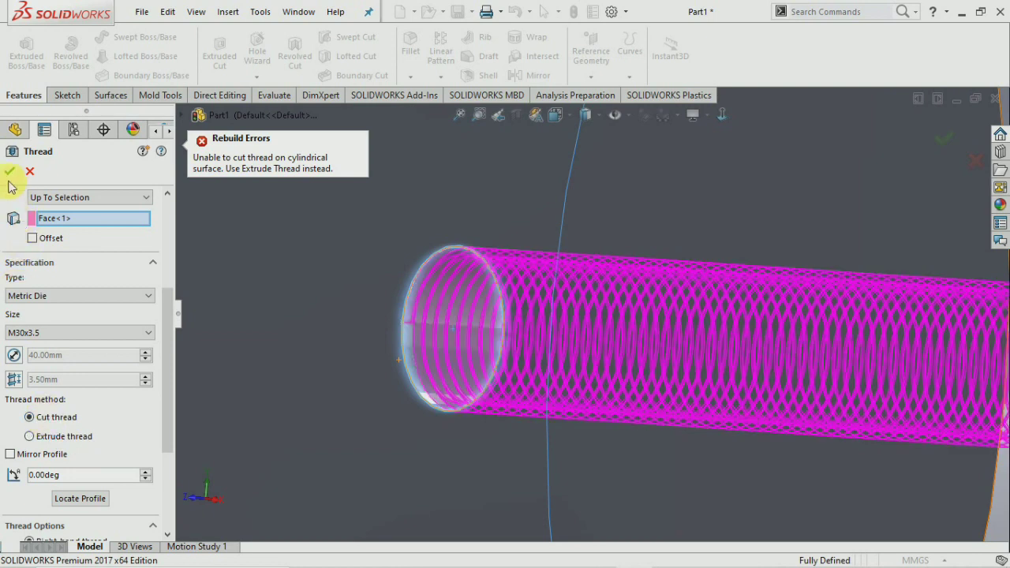
{"action": "left_click", "coordinate": [22, 437]}
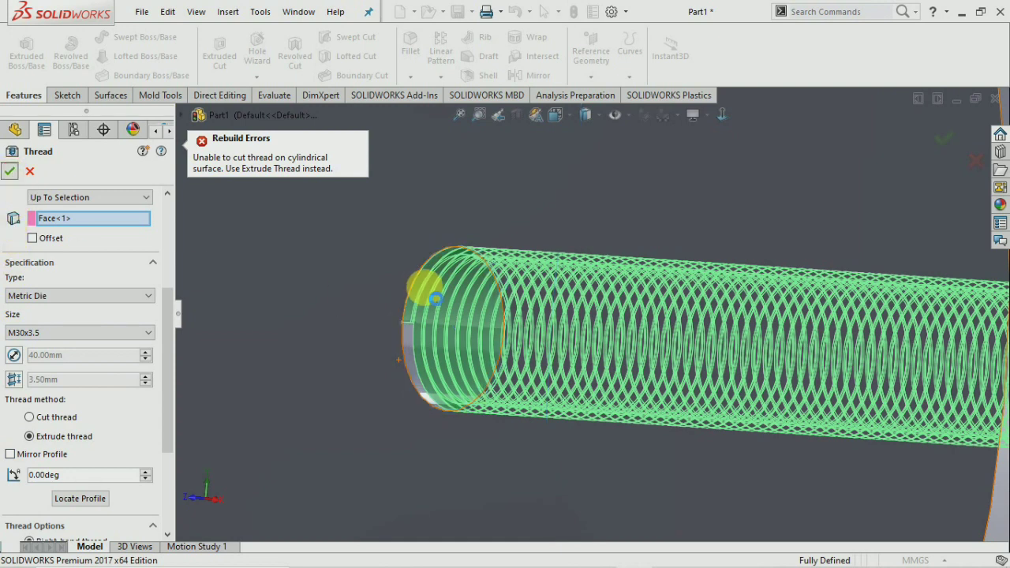
{"action": "key", "text": "Return"}
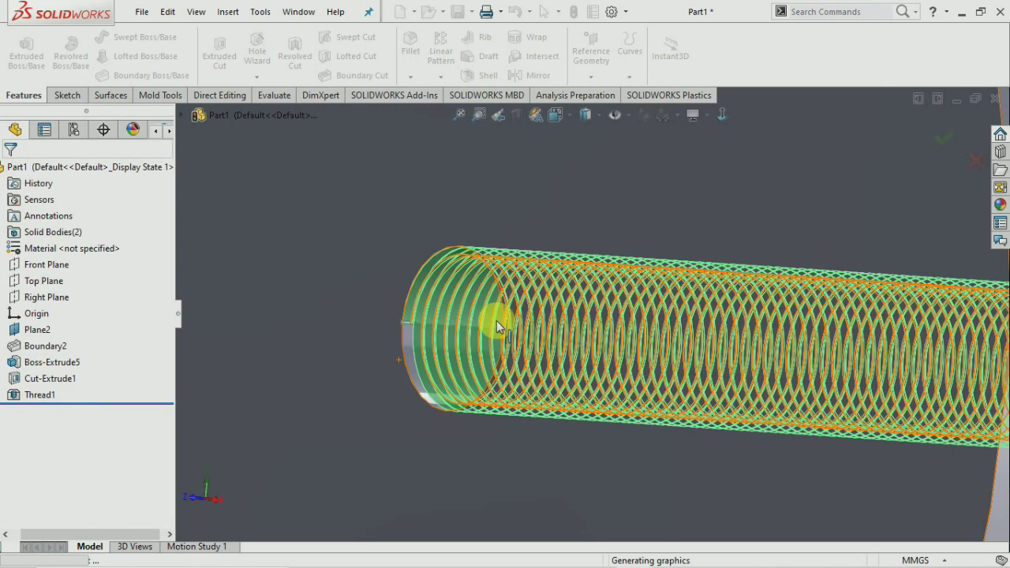
Orbit and zoom to inspect the threaded end, then start a Section View.
{"action": "scroll", "coordinate": [451, 356], "scroll_direction": "down", "scroll_amount": 5}
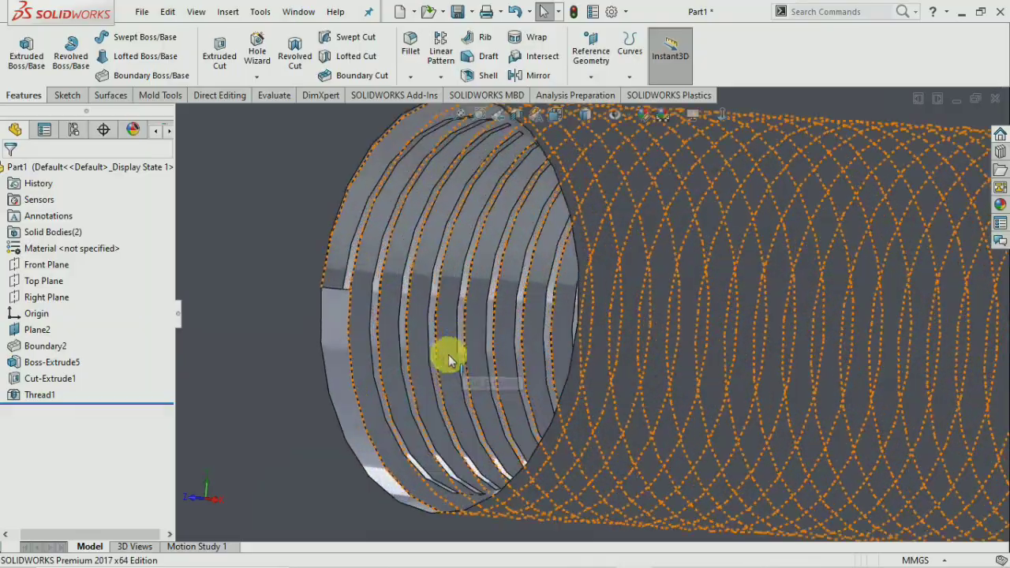
{"action": "middle_click_drag", "start_coordinate": [435, 365], "coordinate": [490, 503]}
{"action": "scroll", "coordinate": [489, 501], "scroll_direction": "down", "scroll_amount": 1}
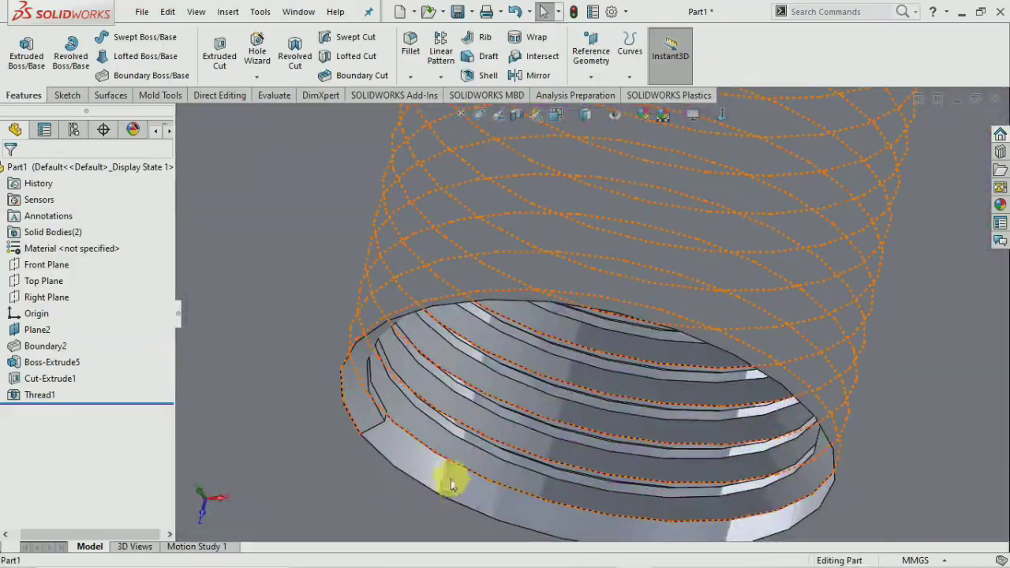
{"action": "scroll", "coordinate": [453, 481], "scroll_direction": "up", "scroll_amount": 5}
{"action": "scroll", "coordinate": [441, 431], "scroll_direction": "up", "scroll_amount": 10}
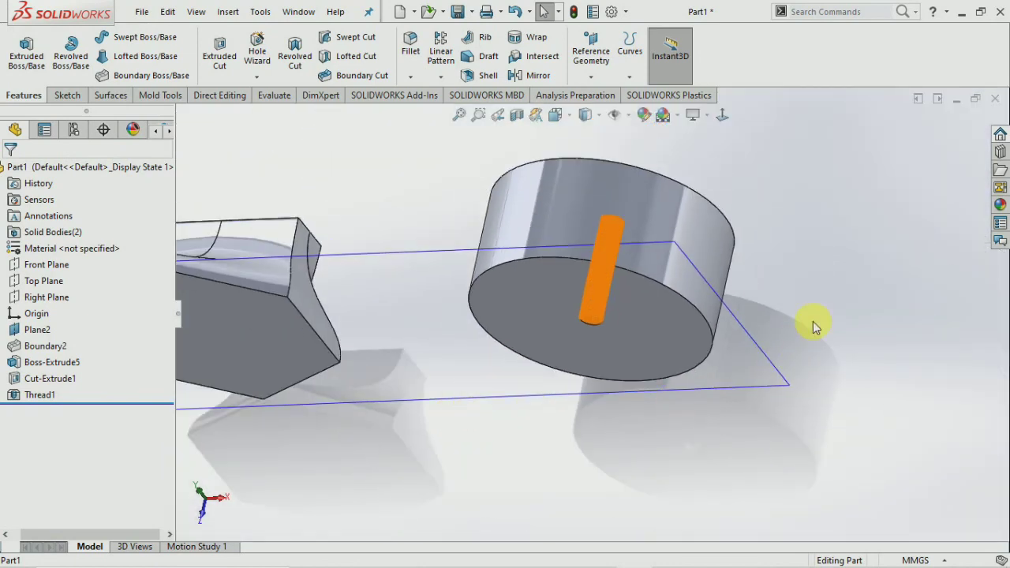
{"action": "middle_click_drag", "start_coordinate": [816, 217], "coordinate": [745, 341]}
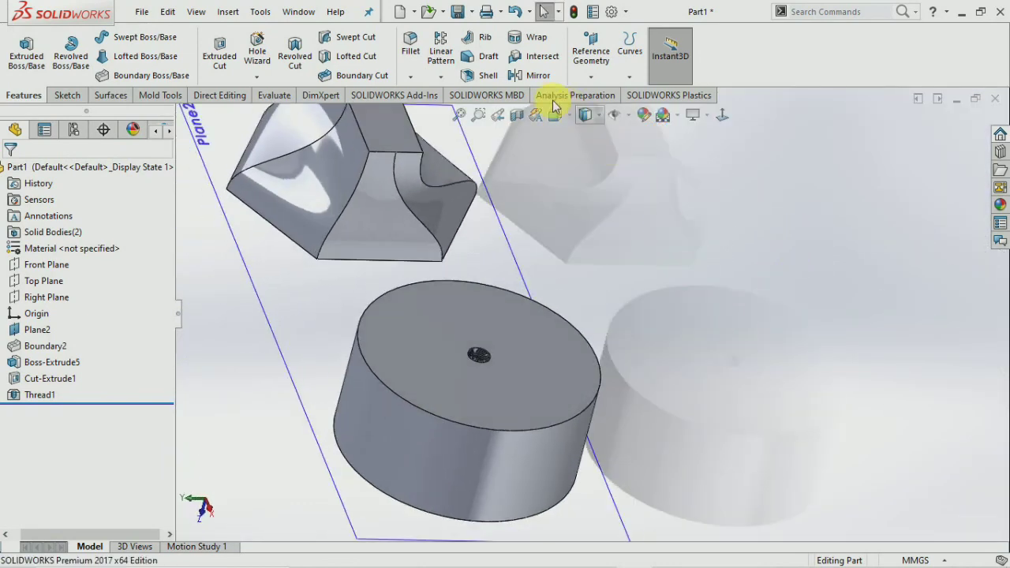
{"action": "left_click", "coordinate": [521, 118]}
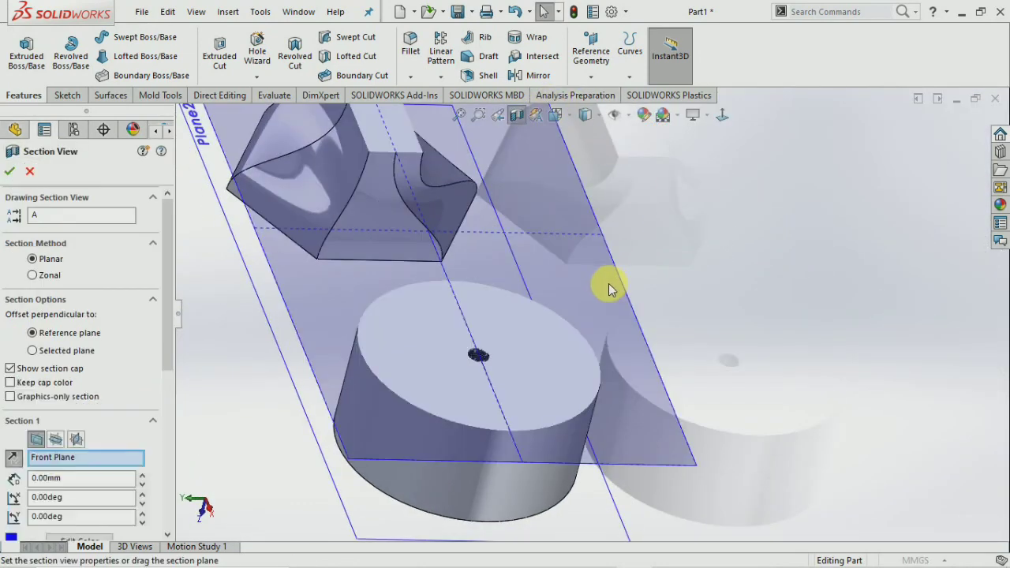
{"action": "left_click", "coordinate": [62, 441]}
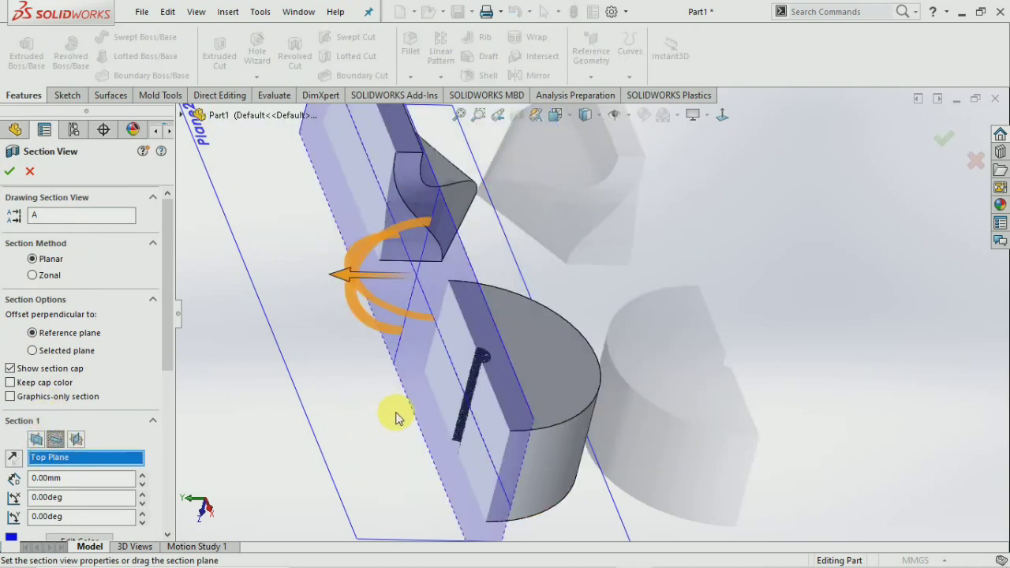
{"action": "left_click", "coordinate": [9, 171]}
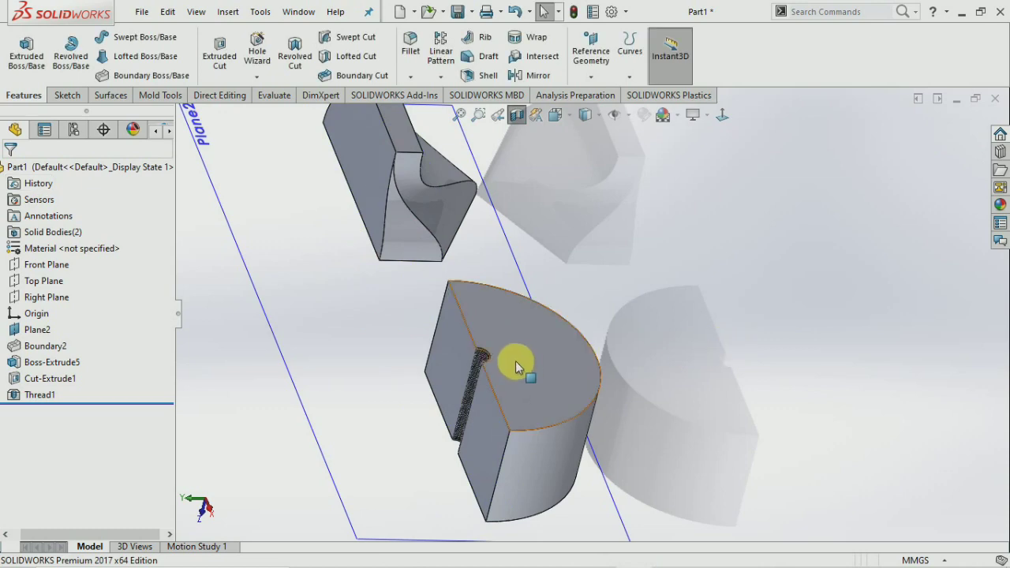
{"action": "scroll", "coordinate": [516, 365], "scroll_direction": "down", "scroll_amount": 10}
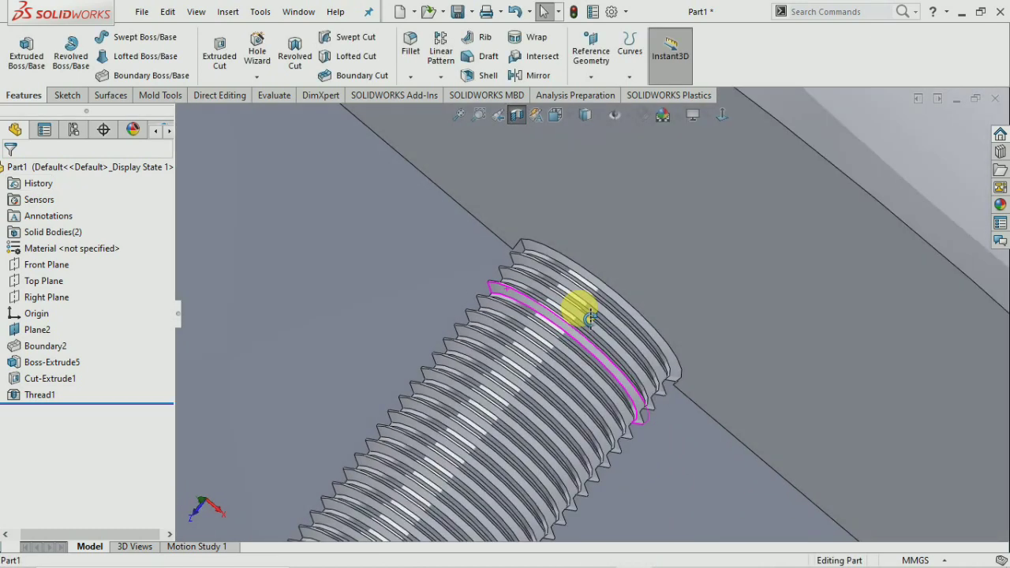
{"action": "scroll", "coordinate": [590, 315], "scroll_direction": "down", "scroll_amount": 8}
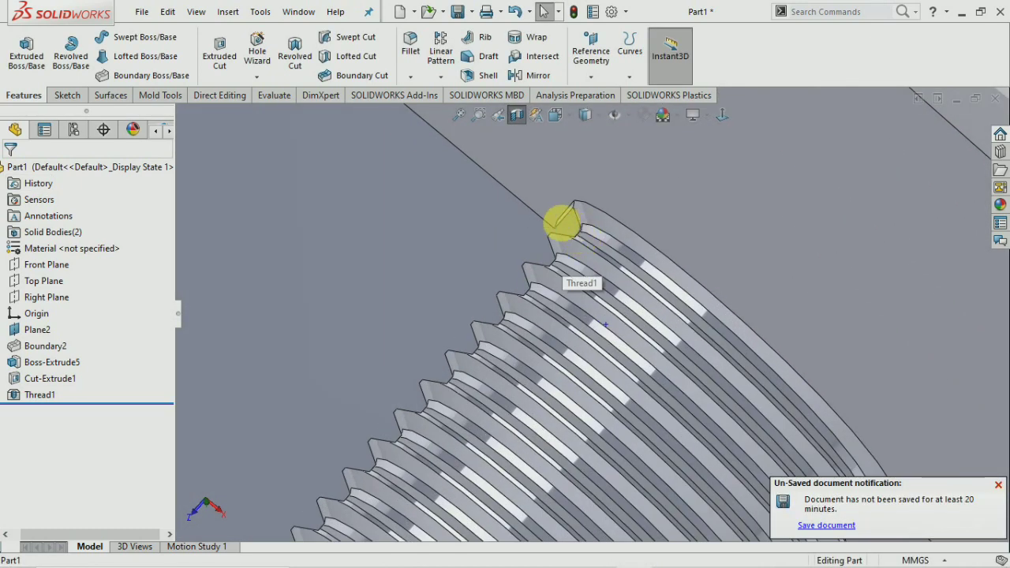
{"action": "scroll", "coordinate": [569, 234], "scroll_direction": "up", "scroll_amount": 6}
{"action": "scroll", "coordinate": [562, 237], "scroll_direction": "up", "scroll_amount": 5}
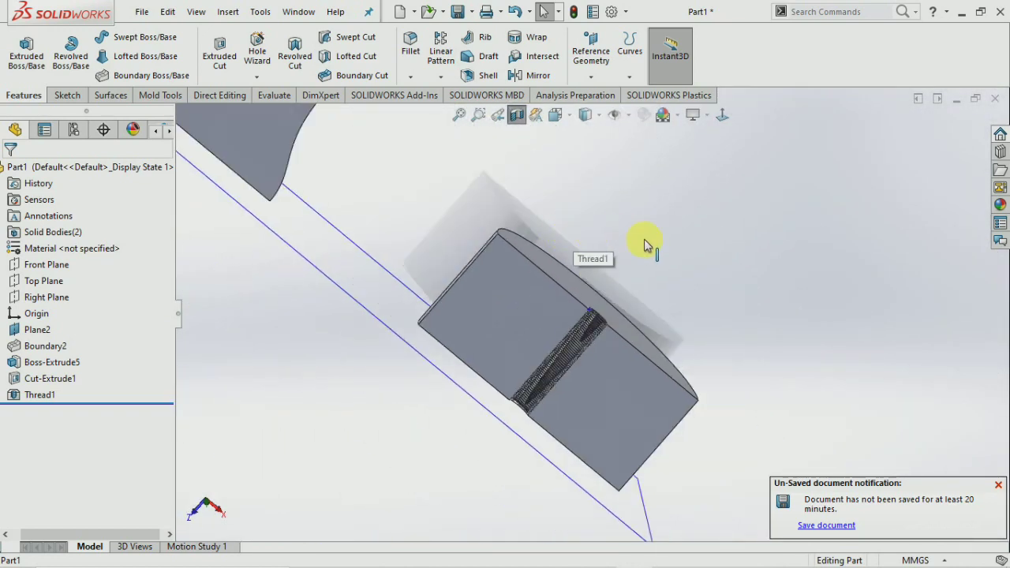
{"action": "left_click", "coordinate": [517, 116]}
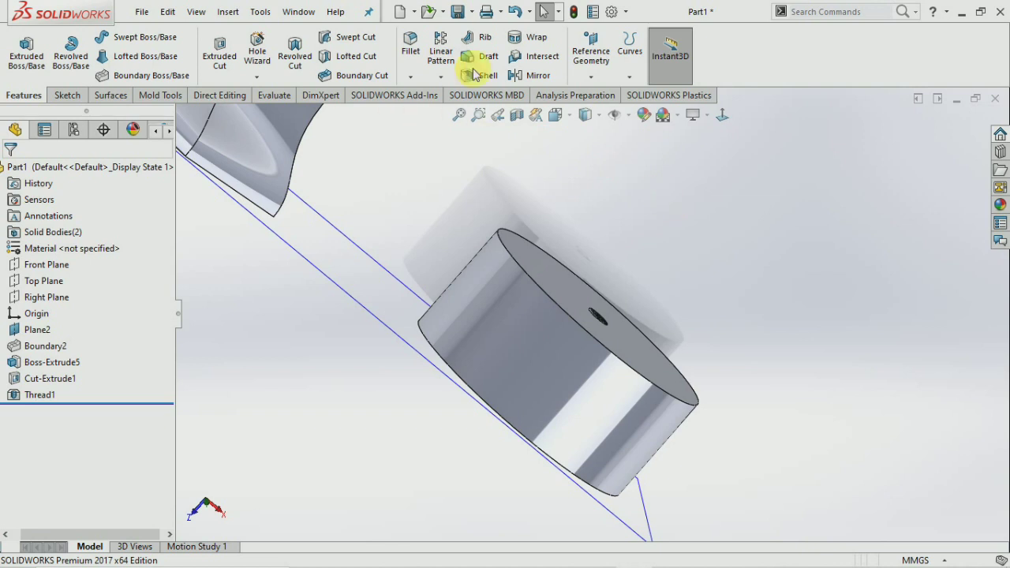
{"action": "left_click", "coordinate": [441, 78]}
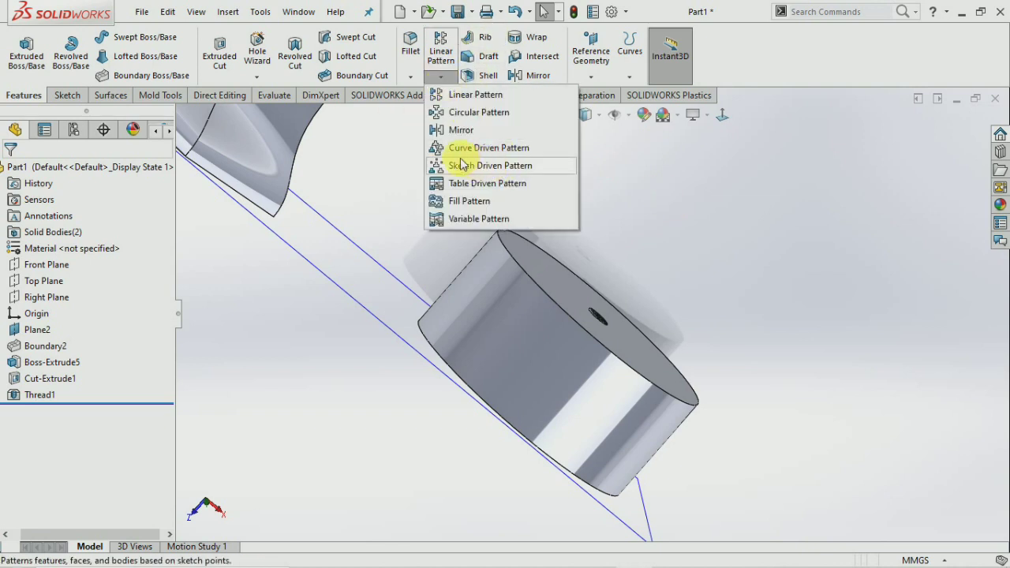
{"action": "left_click", "coordinate": [671, 227]}
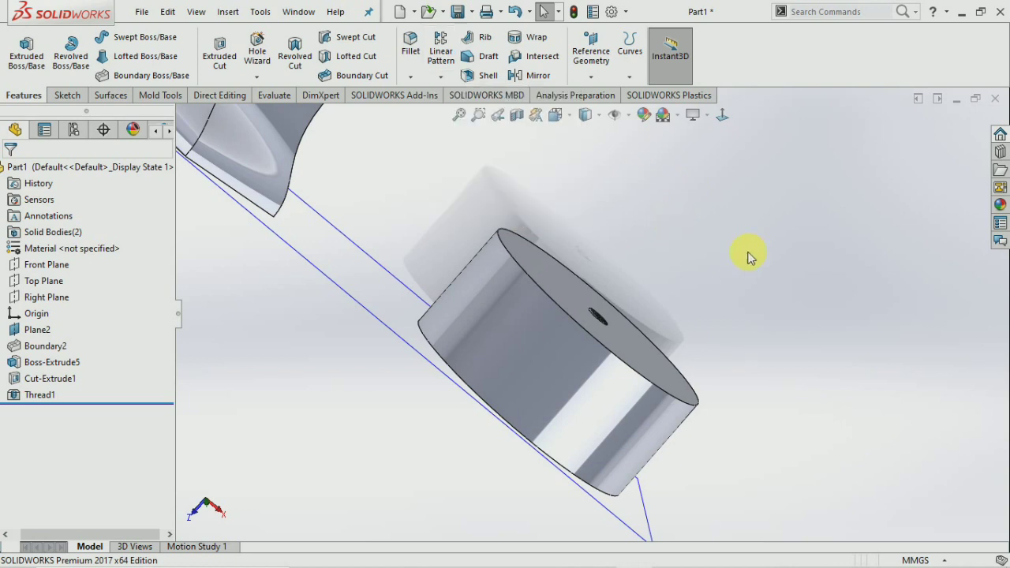
{"action": "scroll", "coordinate": [725, 270], "scroll_direction": "up", "scroll_amount": 5}
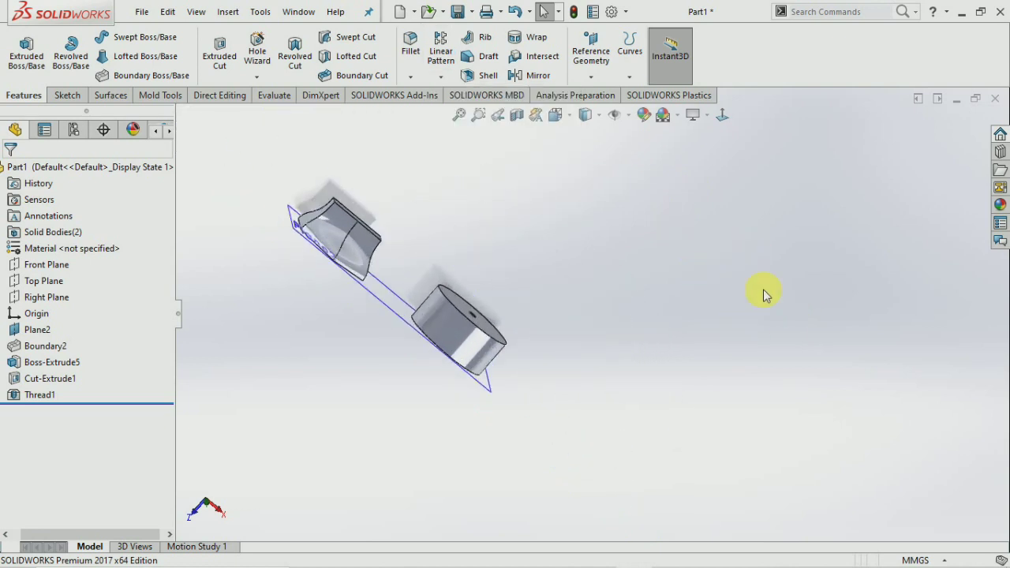
{"action": "middle_click_drag", "start_coordinate": [763, 290], "coordinate": [780, 205]}
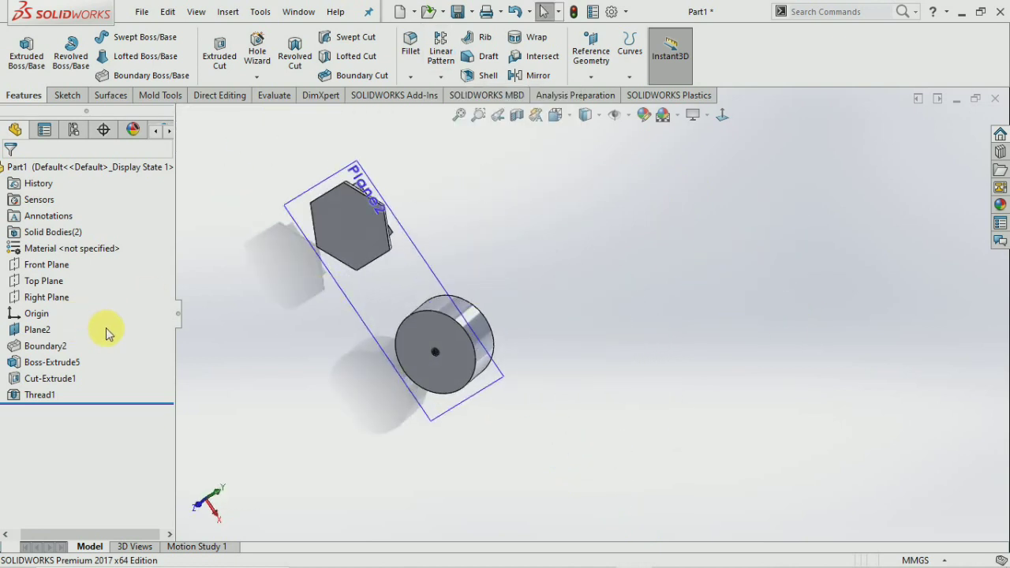
Delete Boundary2, Boss-Extrude5, Cut-Extrude1 and Thread1.
{"action": "left_click_drag", "start_coordinate": [103, 346], "coordinate": [27, 399]}
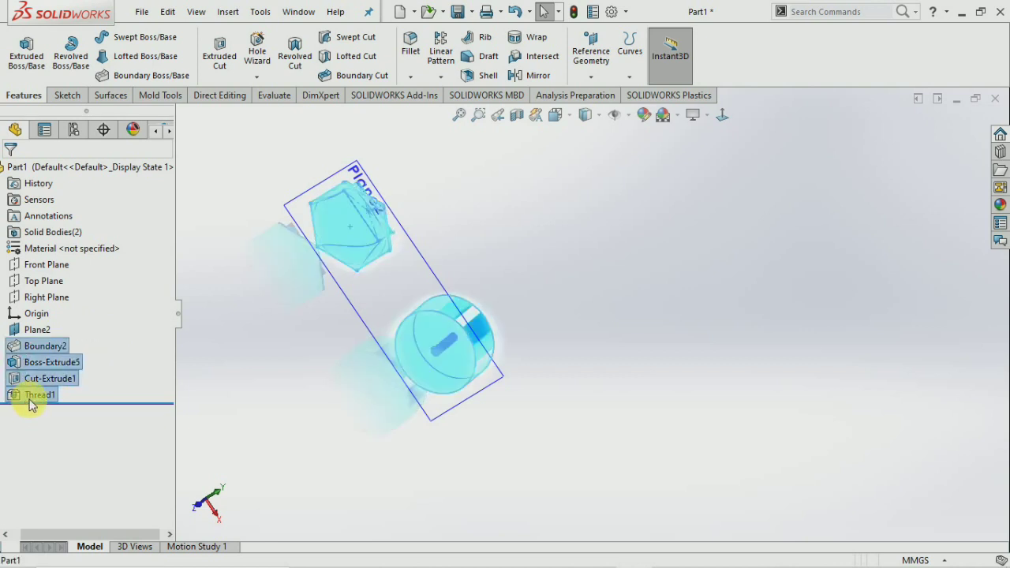
{"action": "right_click", "coordinate": [32, 404]}
{"action": "left_click", "coordinate": [69, 357]}
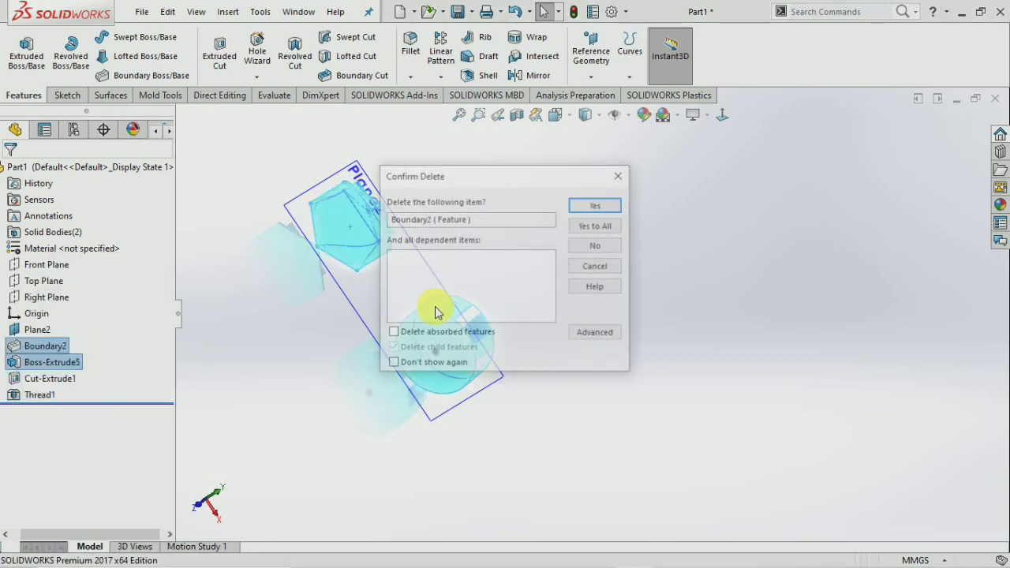
{"action": "left_click", "coordinate": [596, 225]}
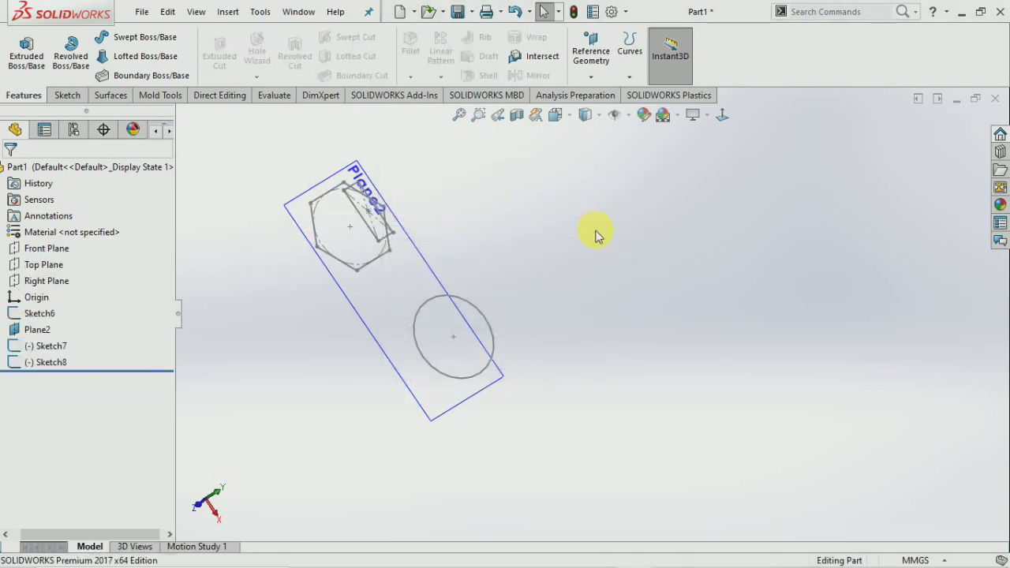
Delete Sketch6, Plane2, Sketch7 and Sketch8 with Yes to All.
{"action": "left_click_drag", "start_coordinate": [59, 364], "coordinate": [50, 364]}
{"action": "right_click", "coordinate": [50, 362]}
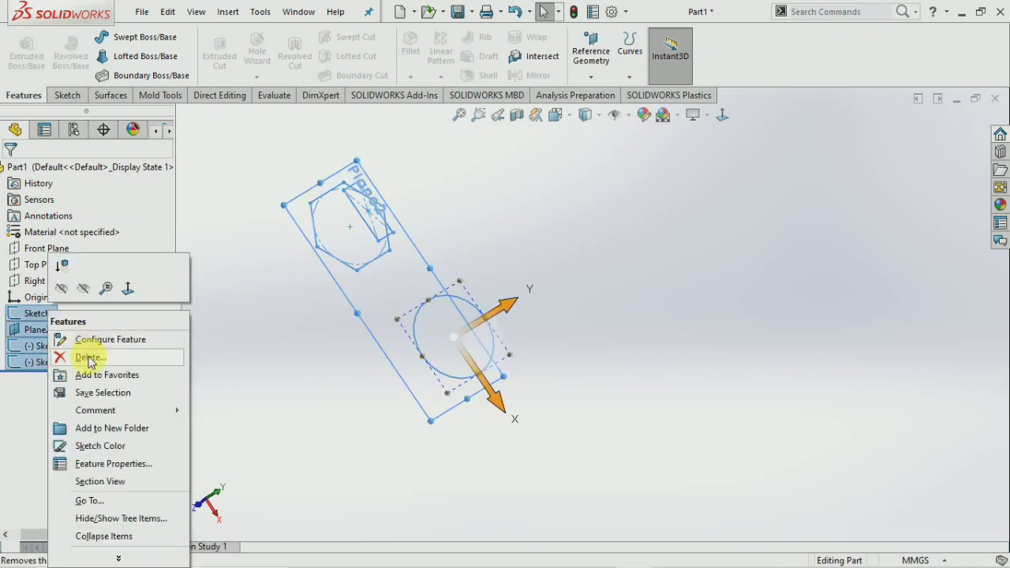
{"action": "left_click", "coordinate": [89, 360]}
{"action": "left_click", "coordinate": [606, 224]}
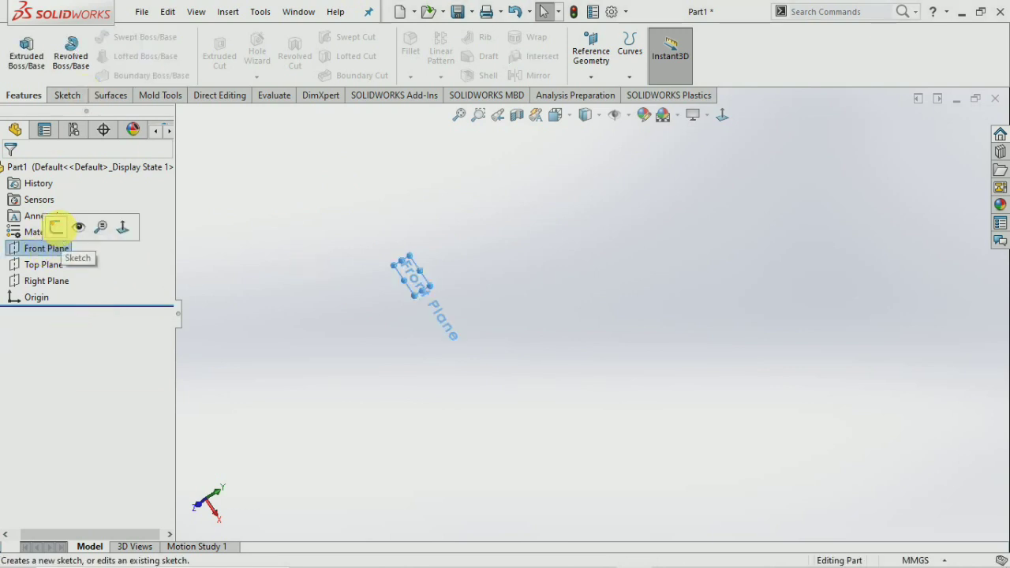
Sketch a centre-point rectangle centred on the origin on the Front Plane.
{"action": "left_click", "coordinate": [56, 228]}
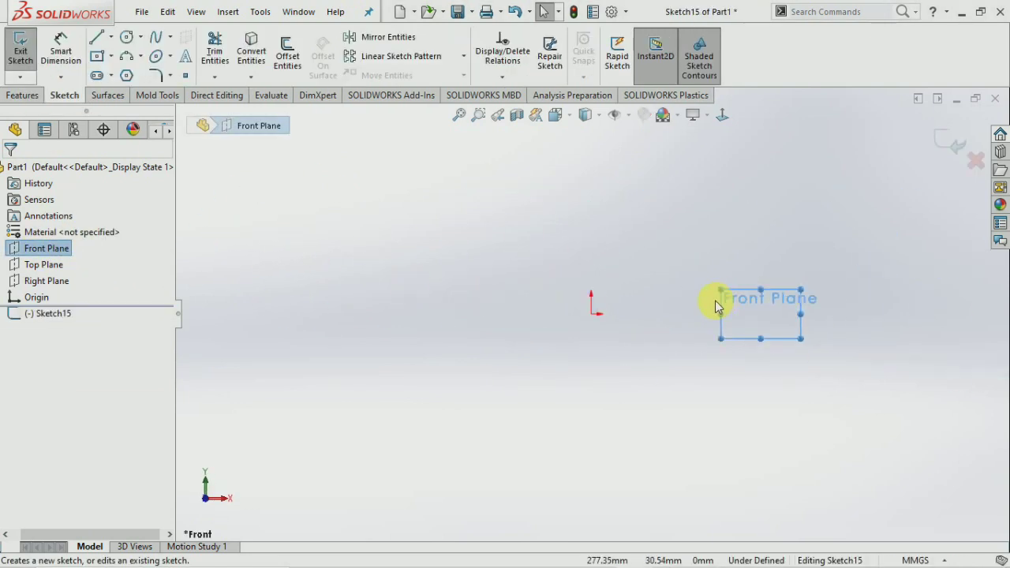
{"action": "left_click", "coordinate": [620, 293]}
{"action": "scroll", "coordinate": [622, 294], "scroll_direction": "down", "scroll_amount": 3}
{"action": "scroll", "coordinate": [592, 308], "scroll_direction": "down", "scroll_amount": 2}
{"action": "left_click", "coordinate": [96, 56]}
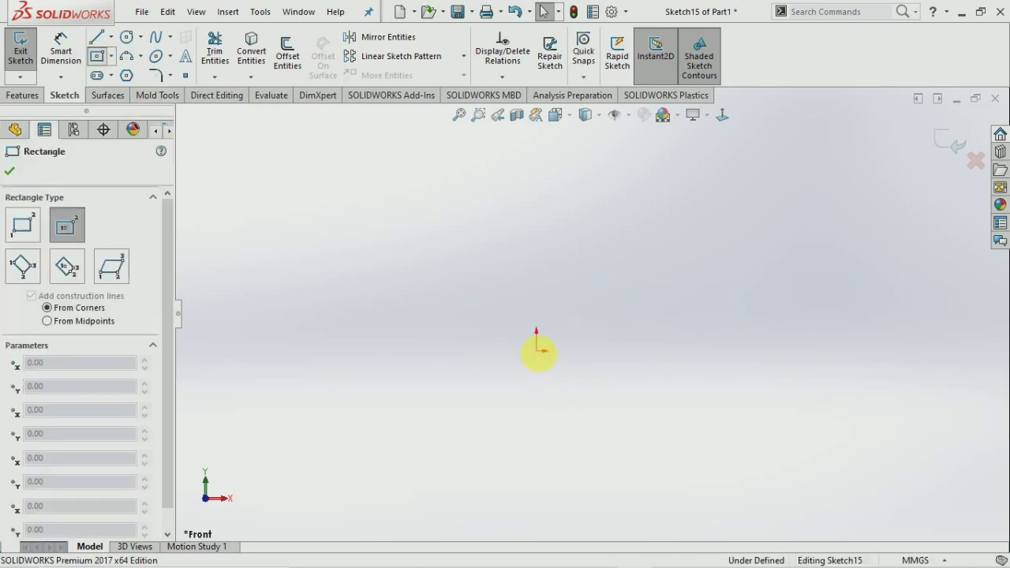
{"action": "left_click", "coordinate": [536, 350]}
{"action": "left_click", "coordinate": [756, 243]}
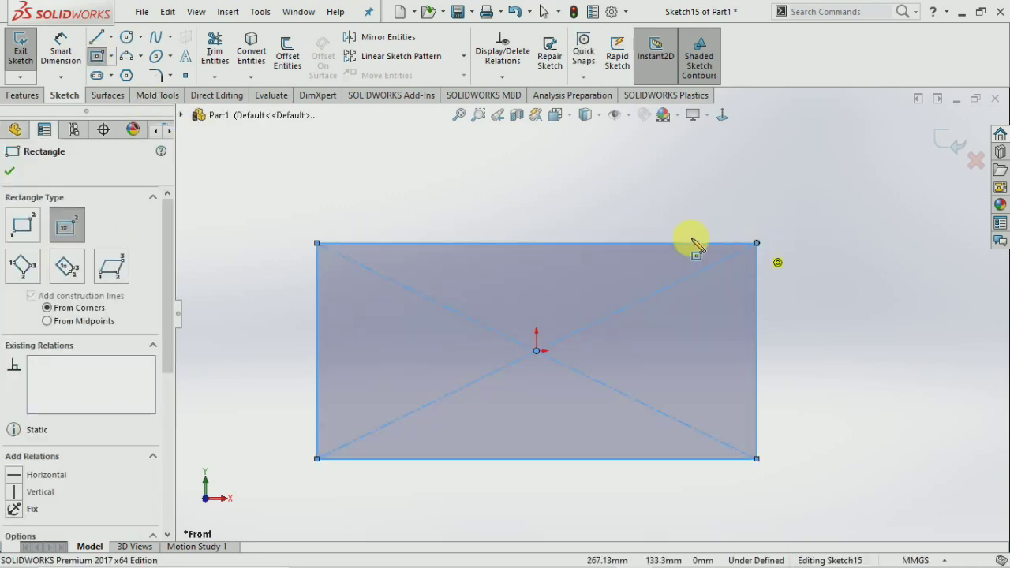
{"action": "left_click", "coordinate": [20, 54]}
Extrude the rectangle 10 mm into a thin plate, Boss-Extrude6.
{"action": "left_click", "coordinate": [25, 94]}
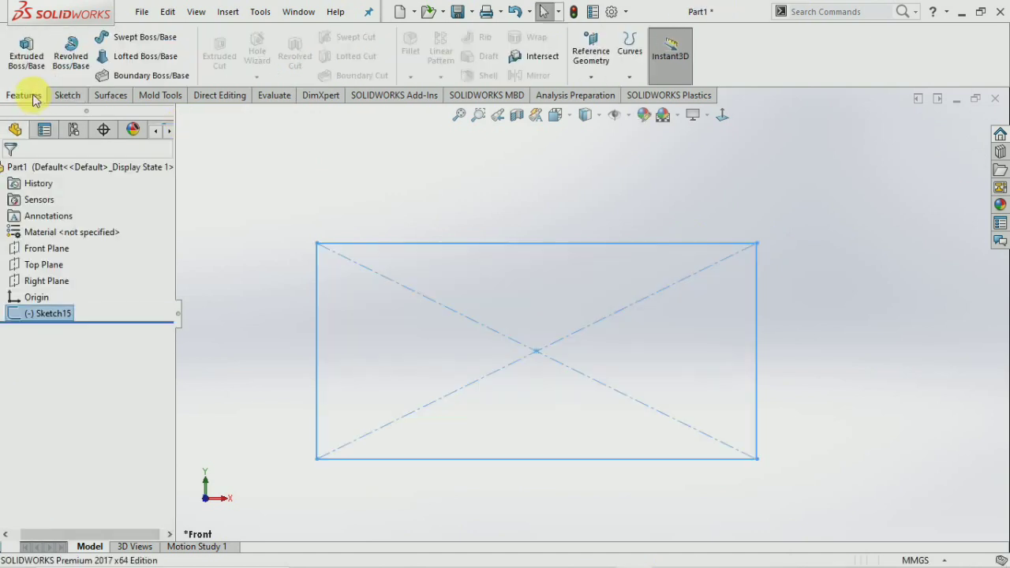
{"action": "left_click", "coordinate": [25, 52]}
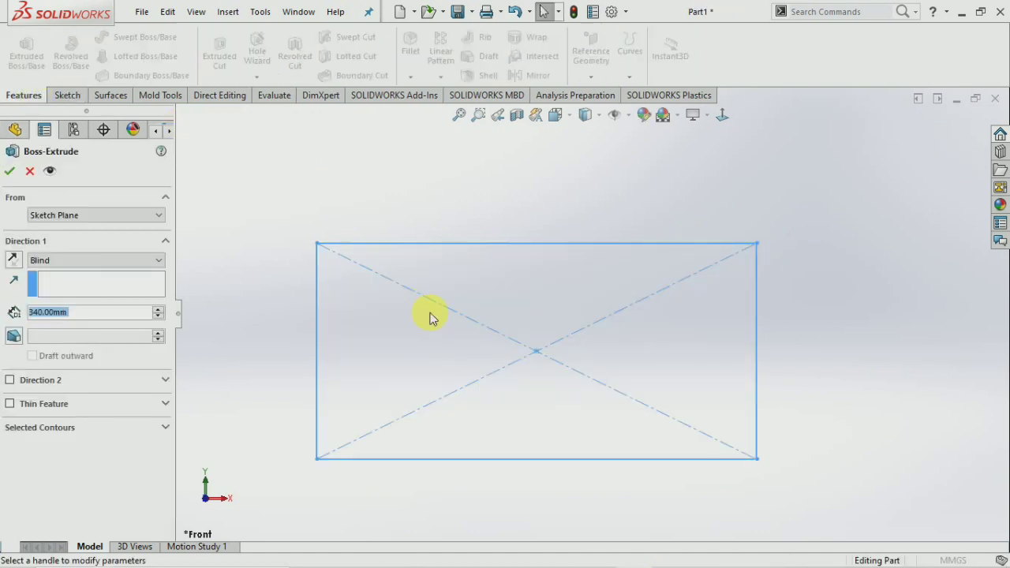
{"action": "type", "text": "1"}
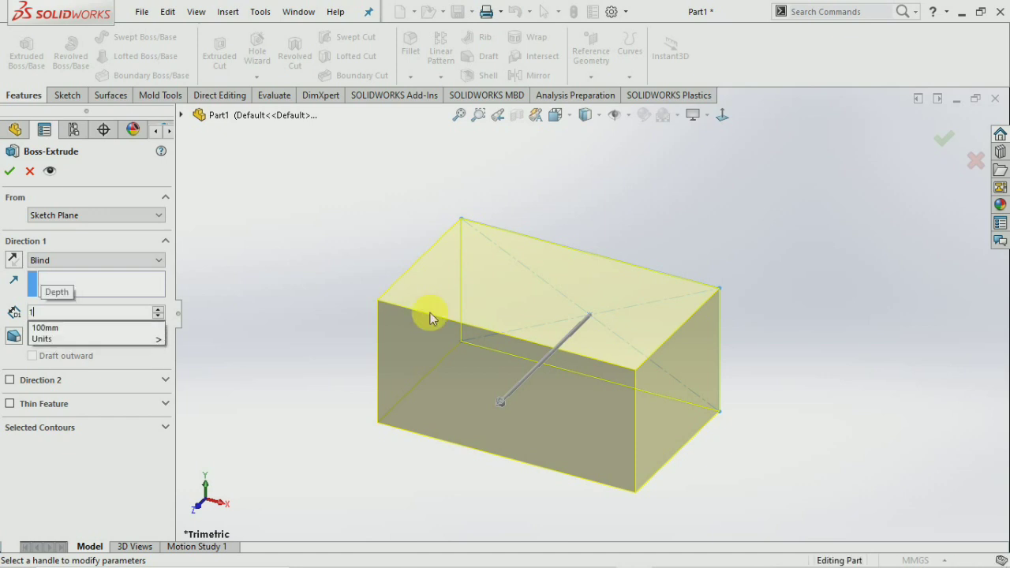
{"action": "type", "text": "0"}
{"action": "key", "text": "Return"}
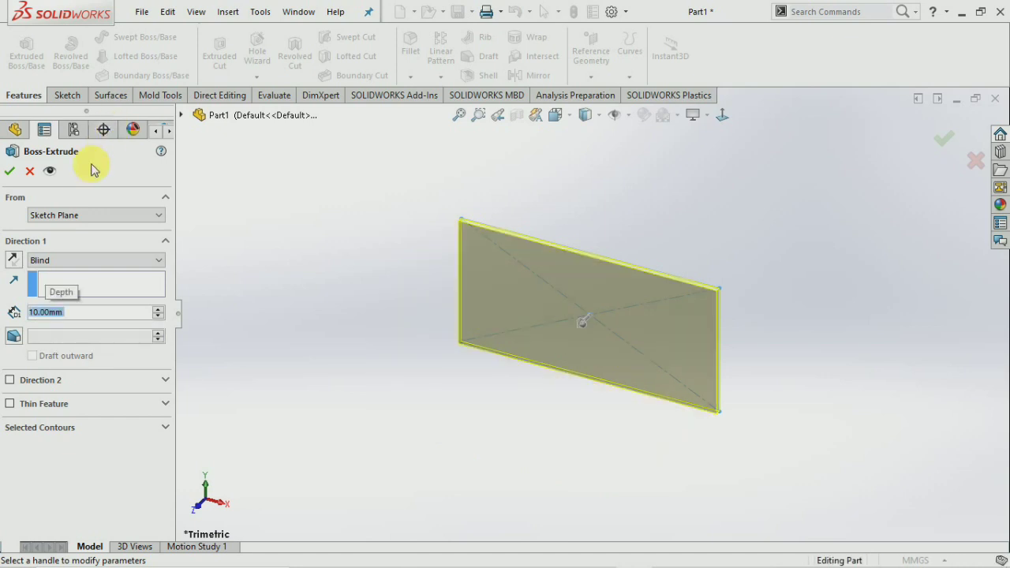
{"action": "left_click", "coordinate": [9, 170]}
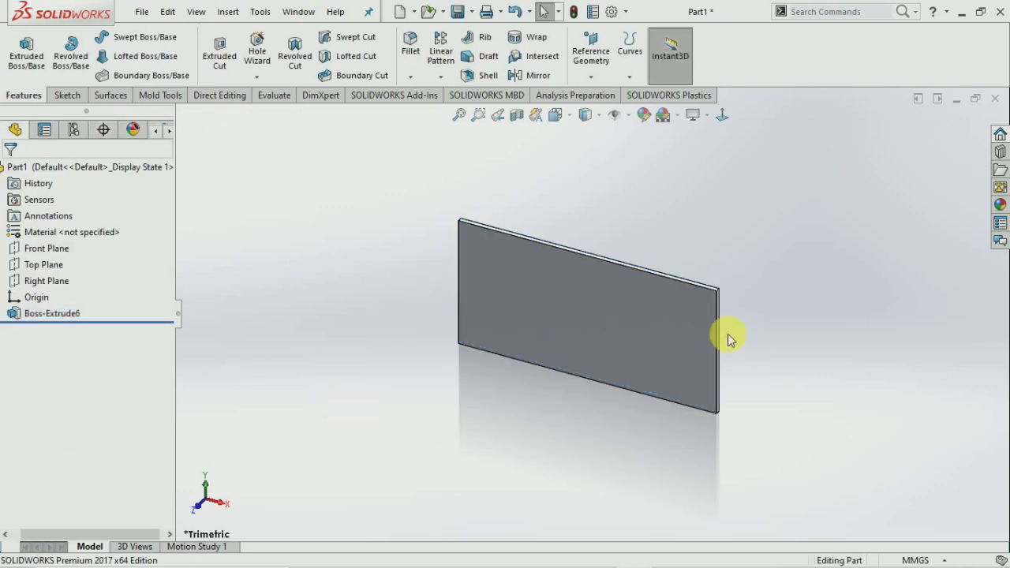
{"action": "left_click", "coordinate": [702, 331]}
Start a sketch on the plate face viewed Normal To, with the Spline tool.
{"action": "left_click", "coordinate": [67, 94]}
{"action": "left_click", "coordinate": [20, 44]}
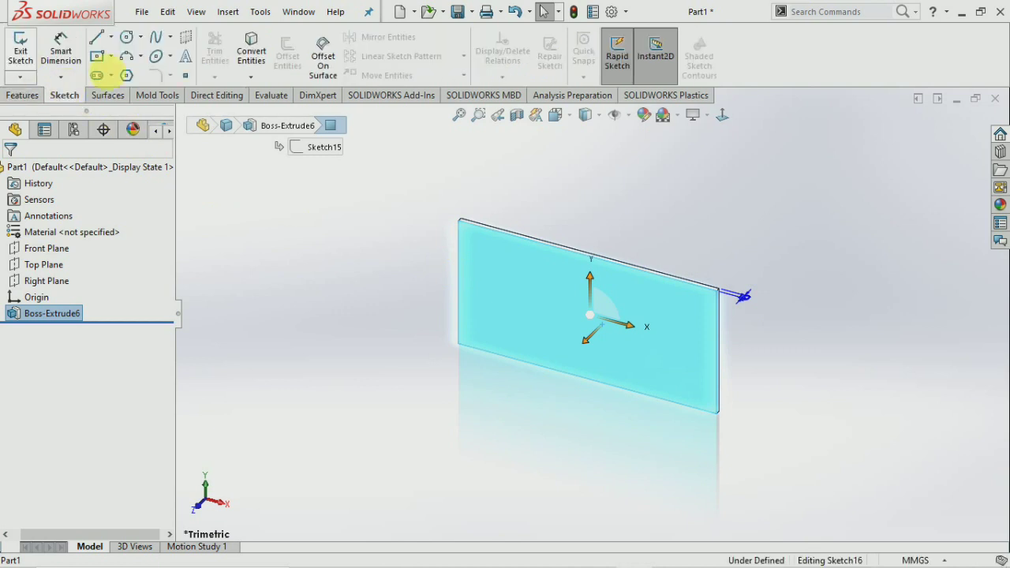
{"action": "left_click", "coordinate": [721, 115]}
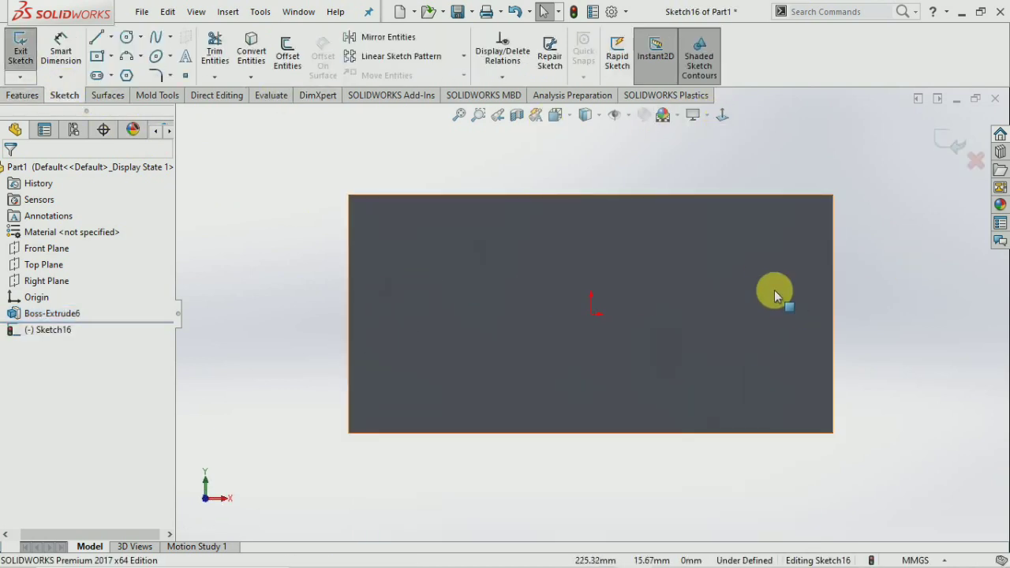
{"action": "left_click", "coordinate": [155, 41]}
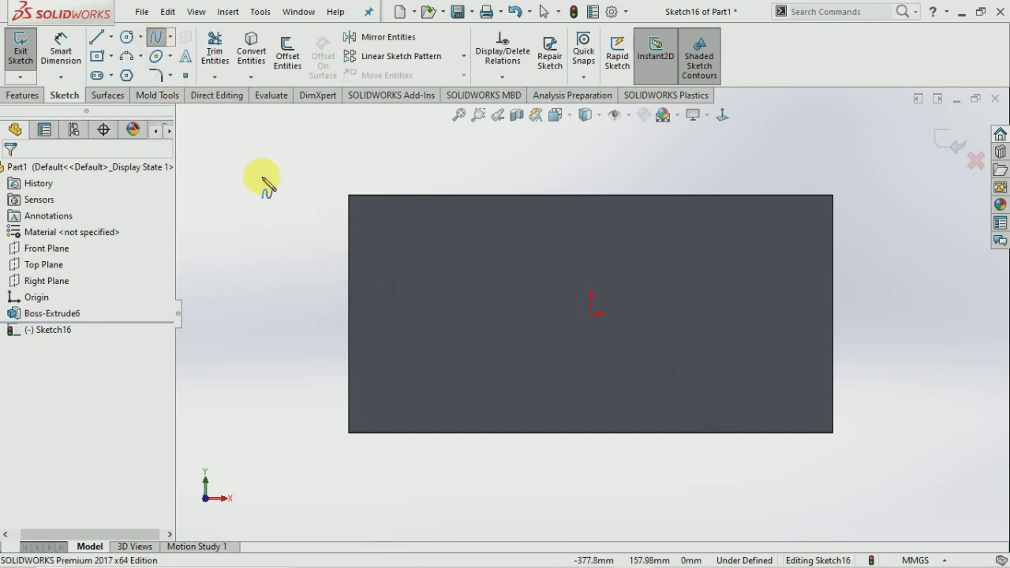
Draw a six-point wavy spline from the plate's left edge to its right edge and exit the sketch.
{"action": "left_click", "coordinate": [348, 314]}
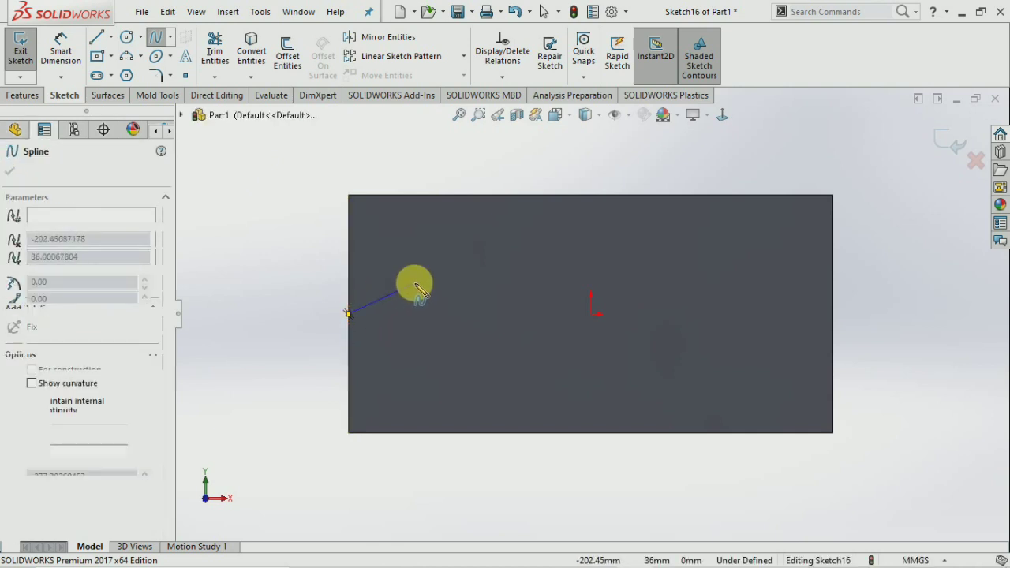
{"action": "left_click", "coordinate": [415, 282]}
{"action": "left_click", "coordinate": [572, 280]}
{"action": "left_click", "coordinate": [652, 322]}
{"action": "left_click", "coordinate": [737, 279]}
{"action": "left_click", "coordinate": [813, 337]}
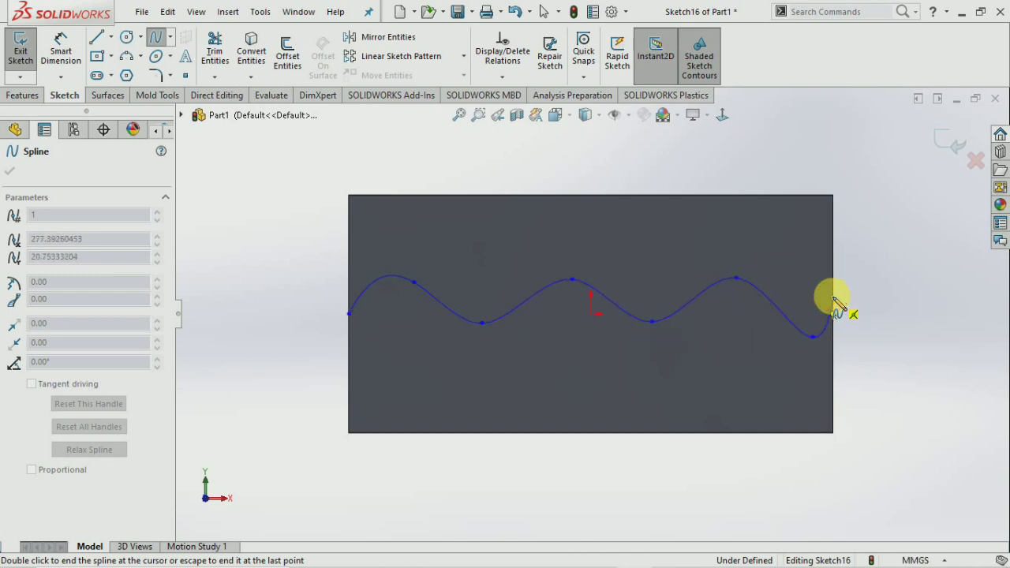
{"action": "right_click", "coordinate": [835, 301]}
{"action": "left_click", "coordinate": [842, 305]}
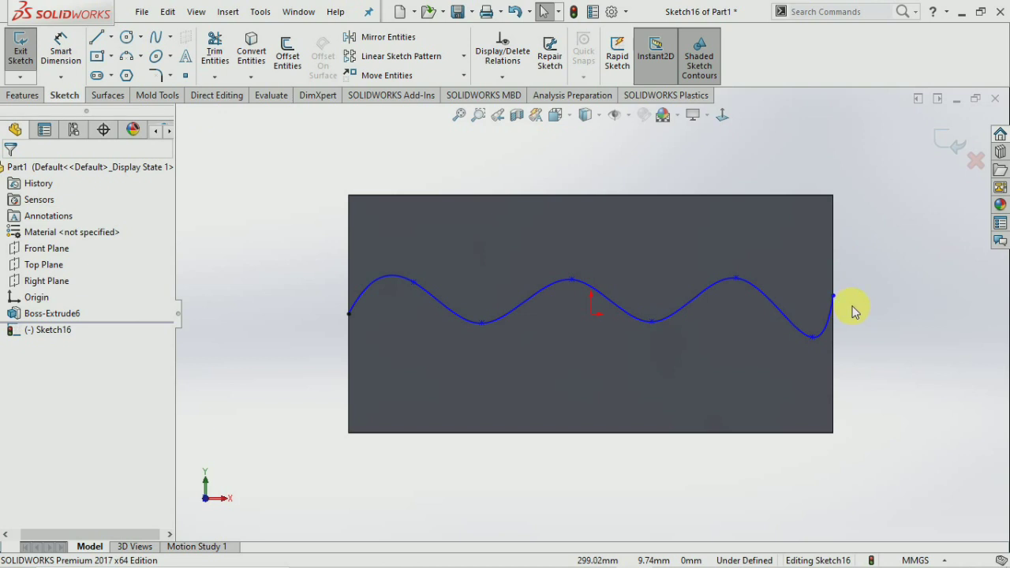
{"action": "scroll", "coordinate": [553, 348], "scroll_direction": "up", "scroll_amount": 2}
{"action": "scroll", "coordinate": [640, 325], "scroll_direction": "down", "scroll_amount": 2}
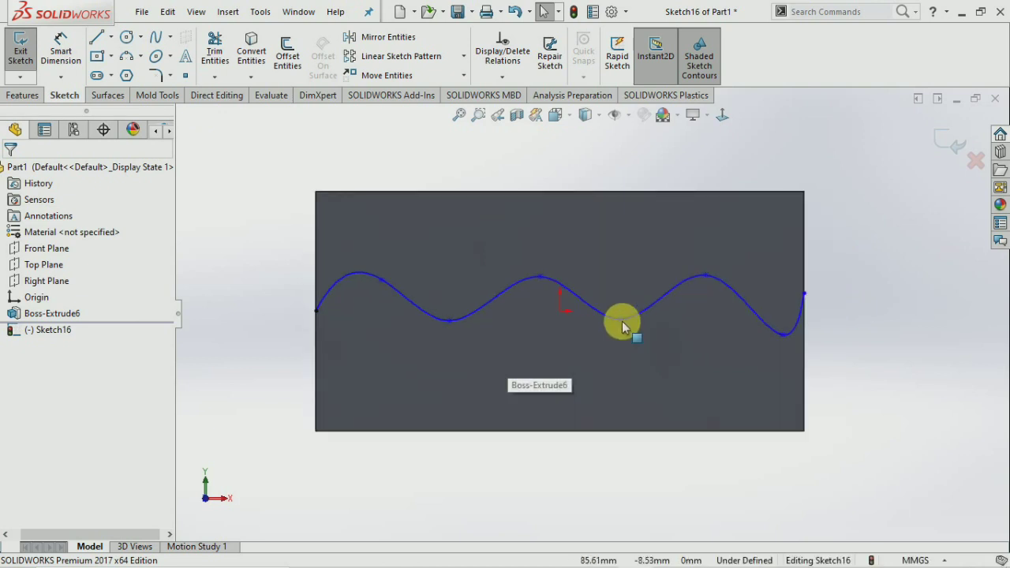
{"action": "left_click", "coordinate": [20, 59]}
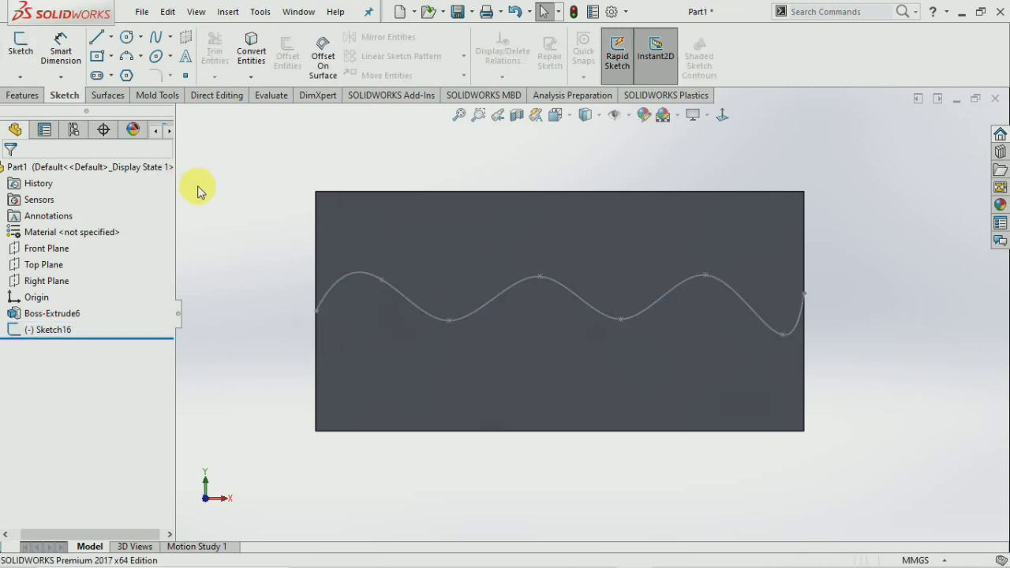
Sketch a small hexagon near the plate face's lower-left corner with the Polygon tool.
{"action": "left_click", "coordinate": [371, 384]}
{"action": "left_click", "coordinate": [21, 56]}
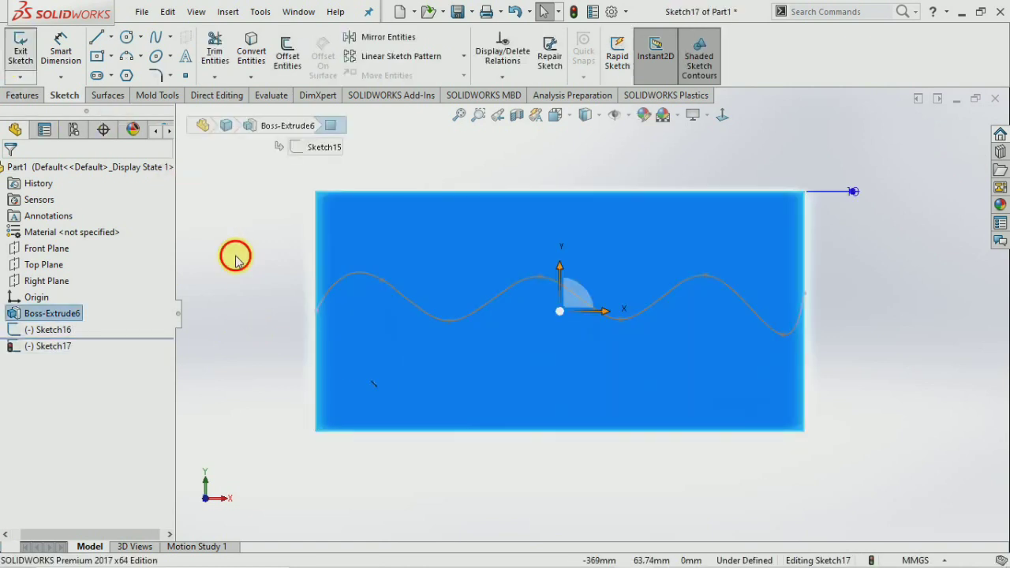
{"action": "left_click", "coordinate": [125, 76]}
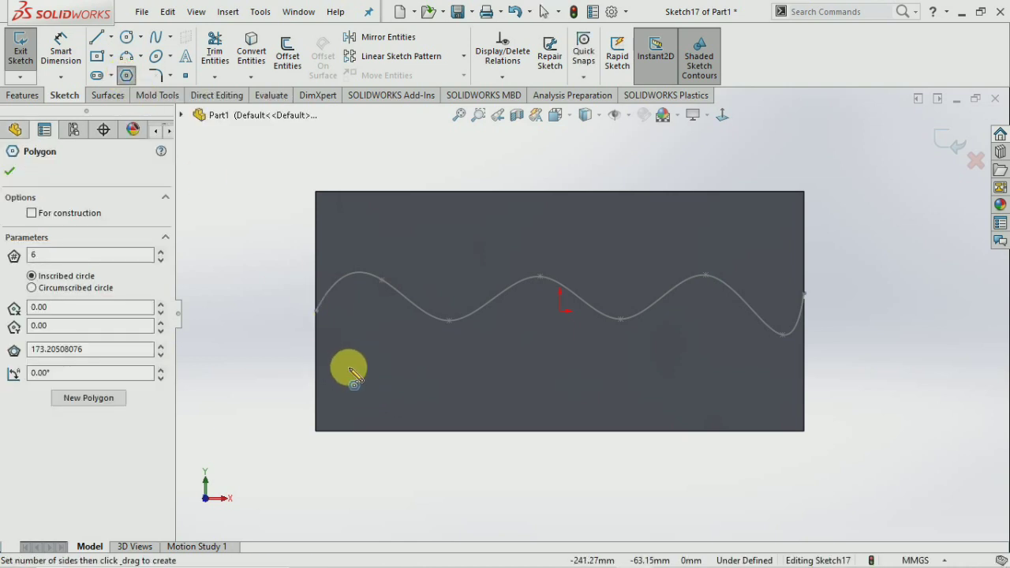
{"action": "left_click", "coordinate": [356, 370]}
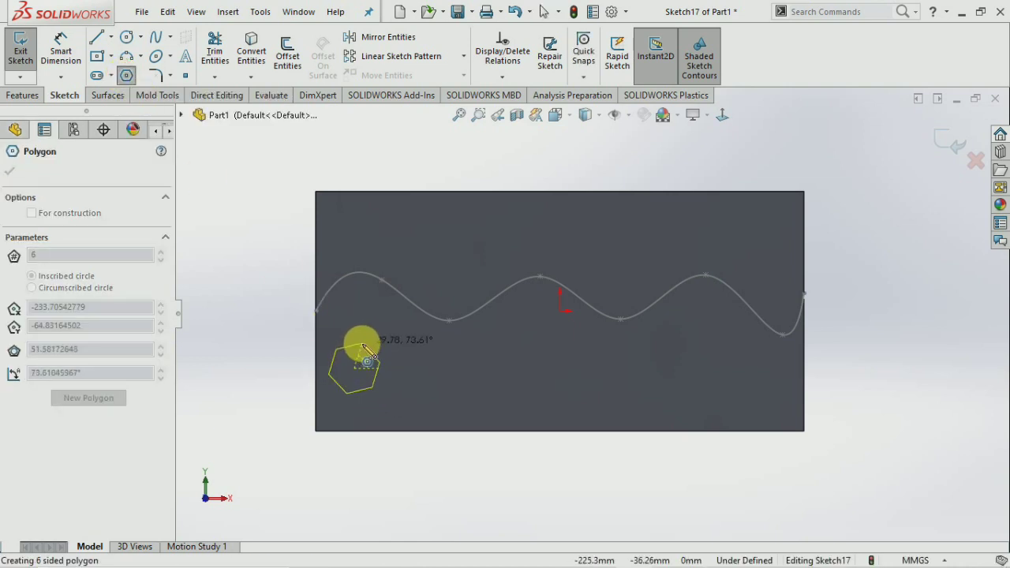
{"action": "left_click", "coordinate": [361, 347]}
{"action": "key", "text": "Escape"}
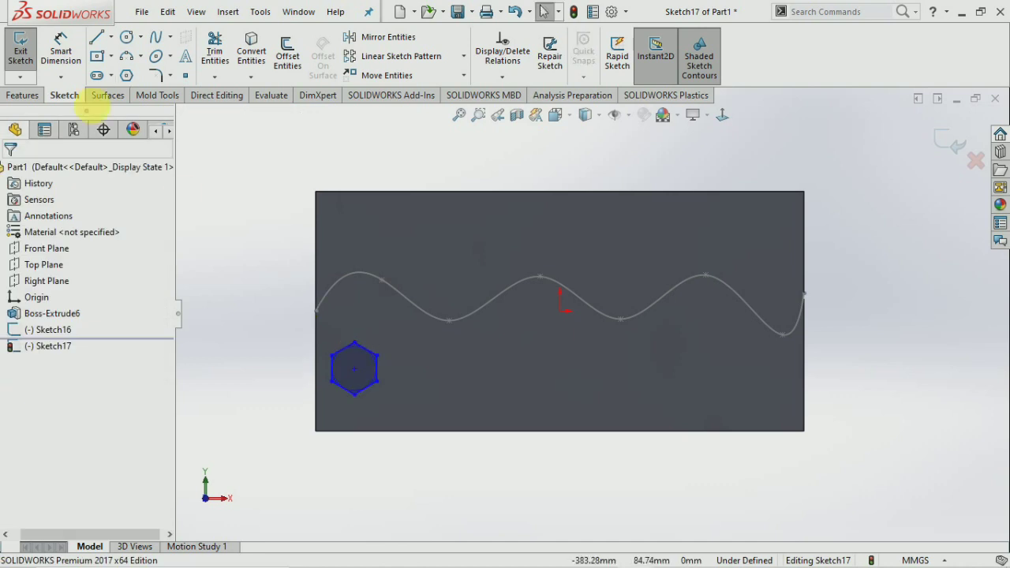
{"action": "left_click", "coordinate": [21, 50]}
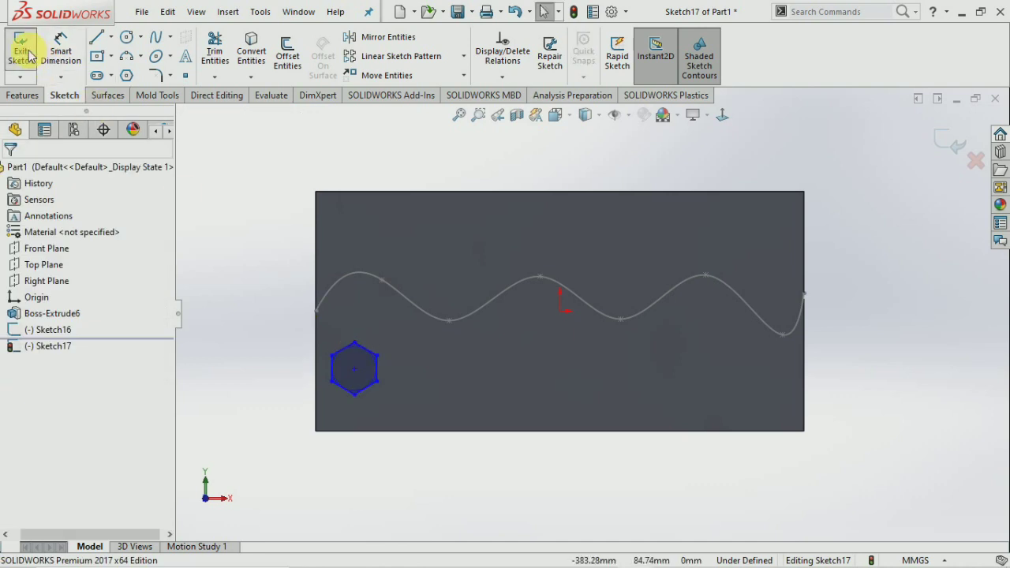
Extrude the hexagon 10 mm as Boss-Extrude7.
{"action": "left_click", "coordinate": [22, 96]}
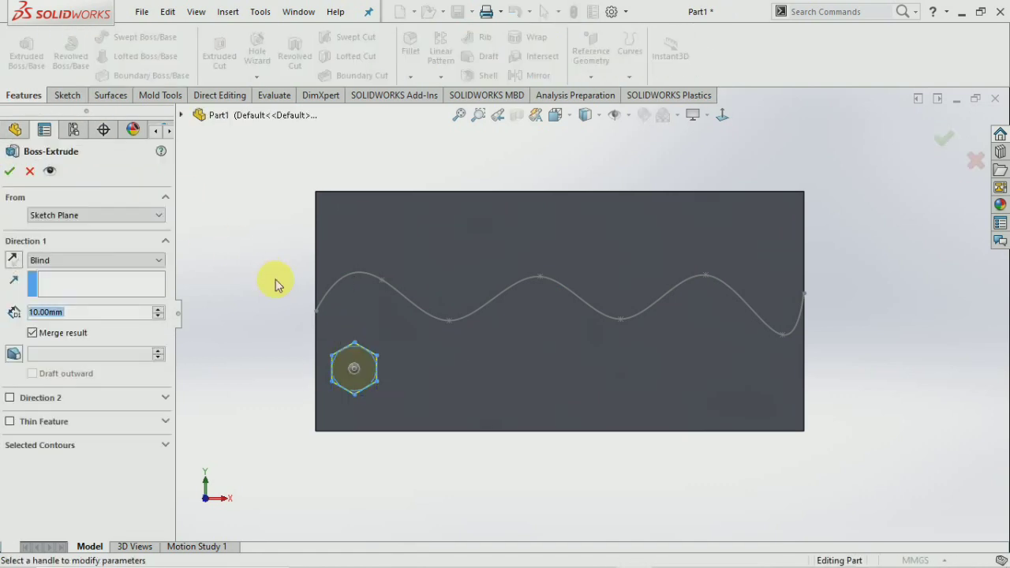
{"action": "left_click", "coordinate": [9, 171]}
{"action": "middle_click_drag", "start_coordinate": [272, 371], "coordinate": [425, 233]}
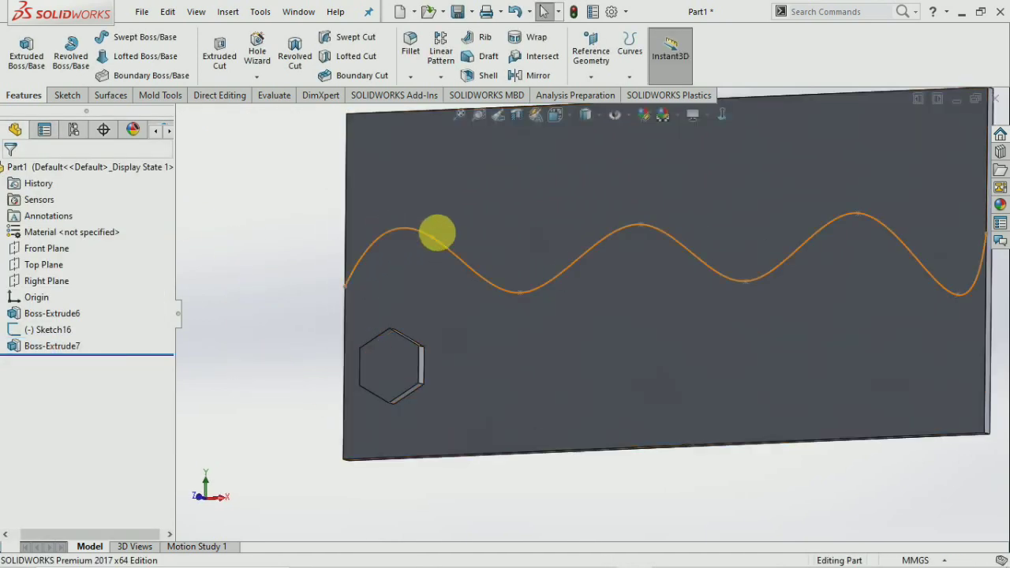
{"action": "scroll", "coordinate": [605, 271], "scroll_direction": "up", "scroll_amount": 5}
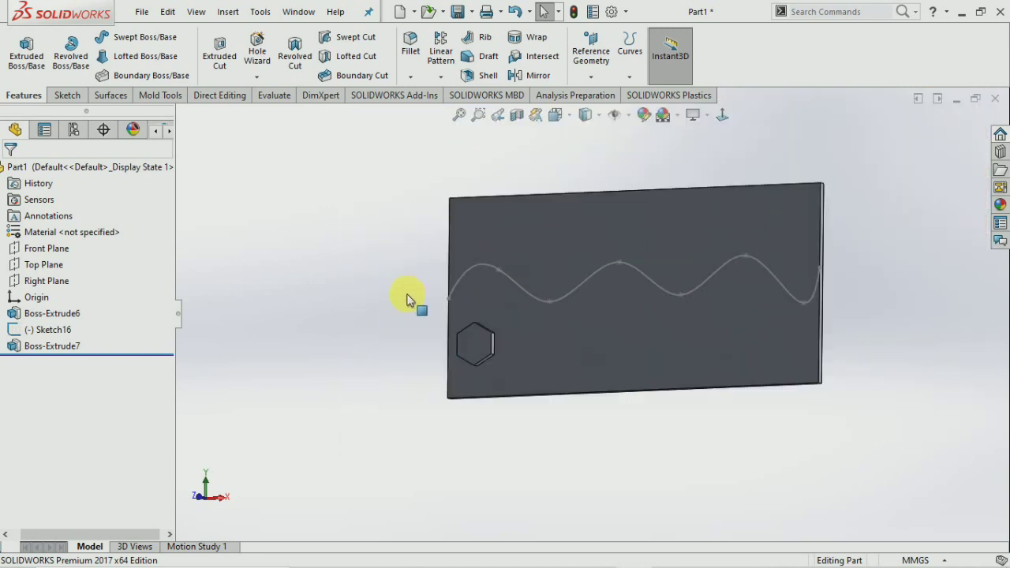
{"action": "scroll", "coordinate": [814, 299], "scroll_direction": "down", "scroll_amount": 2}
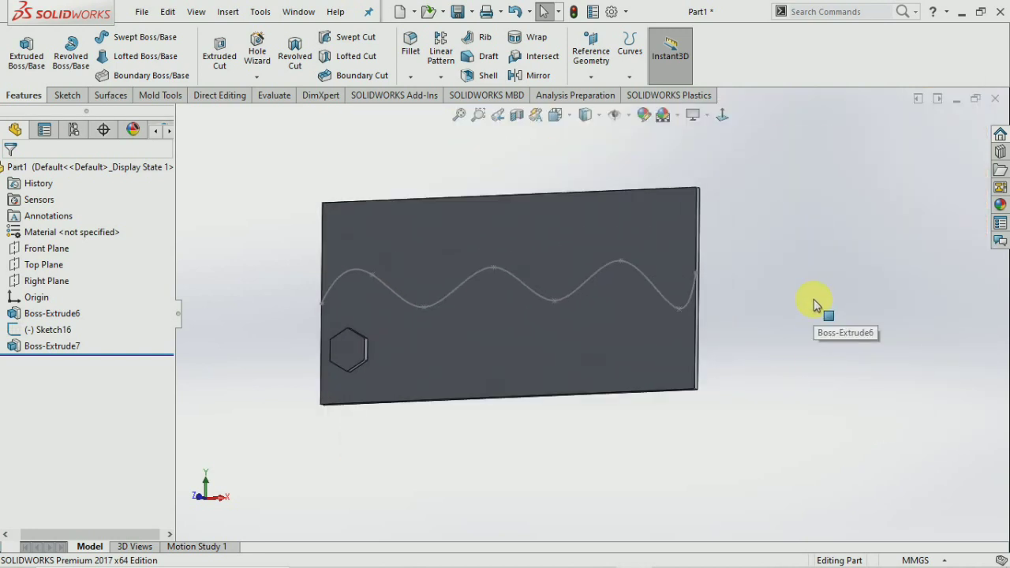
Start a Curve Driven Pattern using the wavy spline as Direction 1 and Boss-Extrude7 as the feature.
{"action": "left_click", "coordinate": [440, 77]}
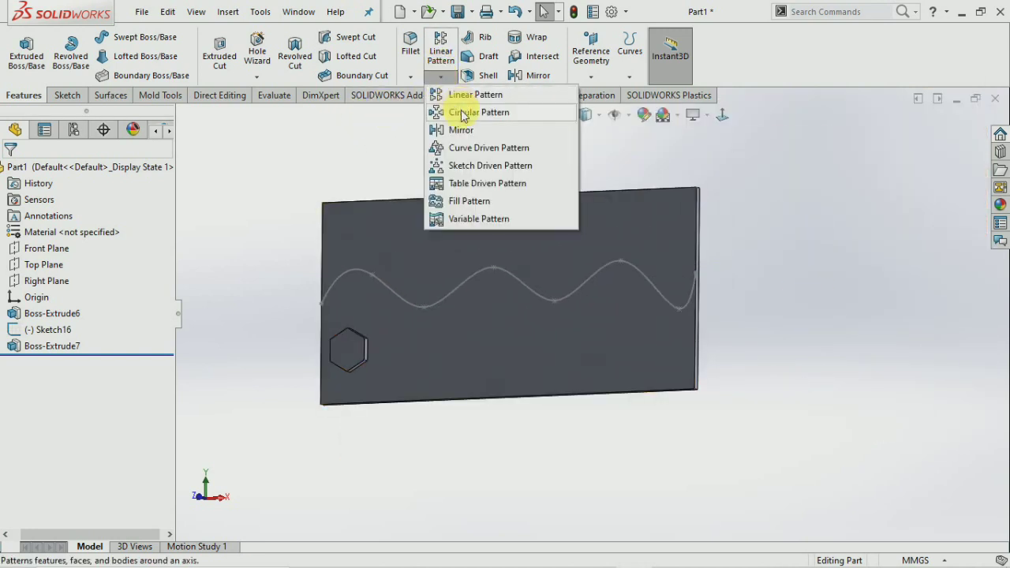
{"action": "left_click", "coordinate": [467, 154]}
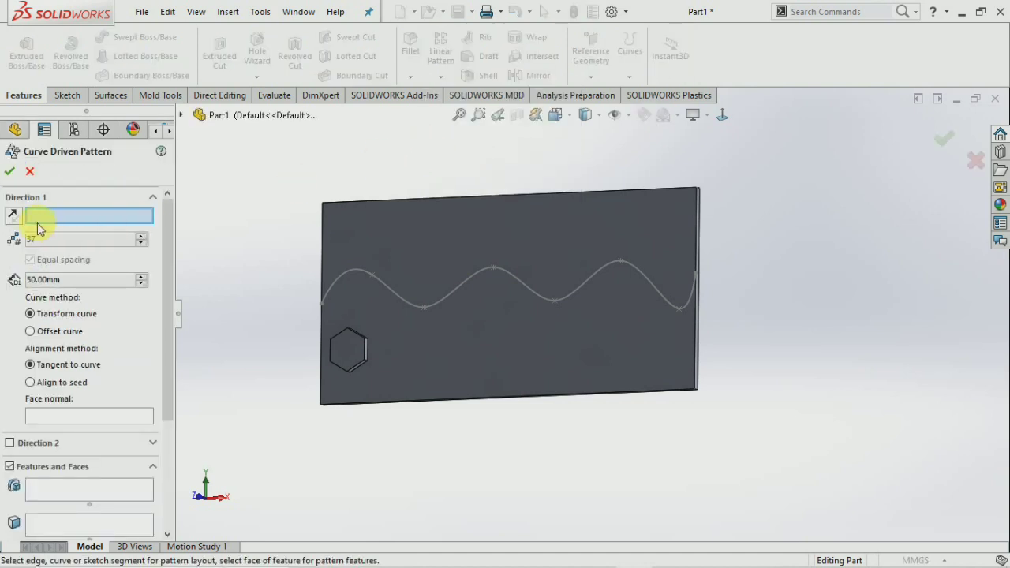
{"action": "left_click", "coordinate": [392, 293]}
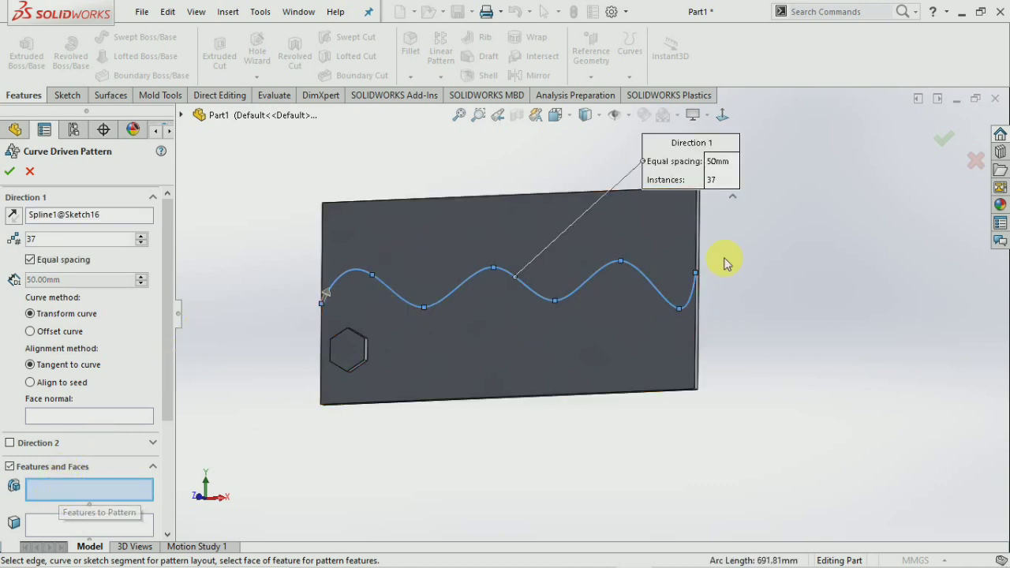
{"action": "left_click", "coordinate": [346, 350]}
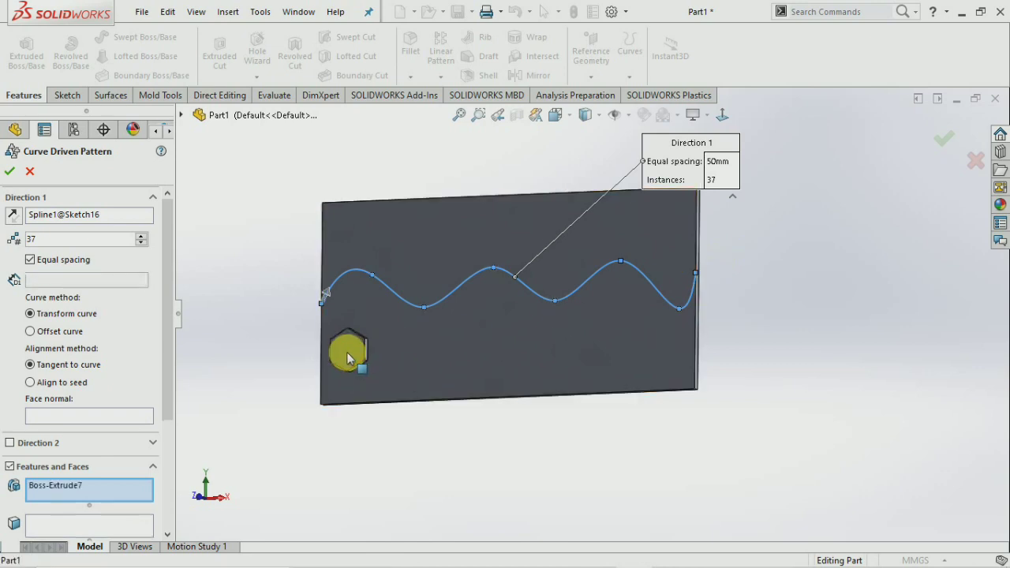
{"action": "middle_click_drag", "start_coordinate": [334, 390], "coordinate": [365, 386]}
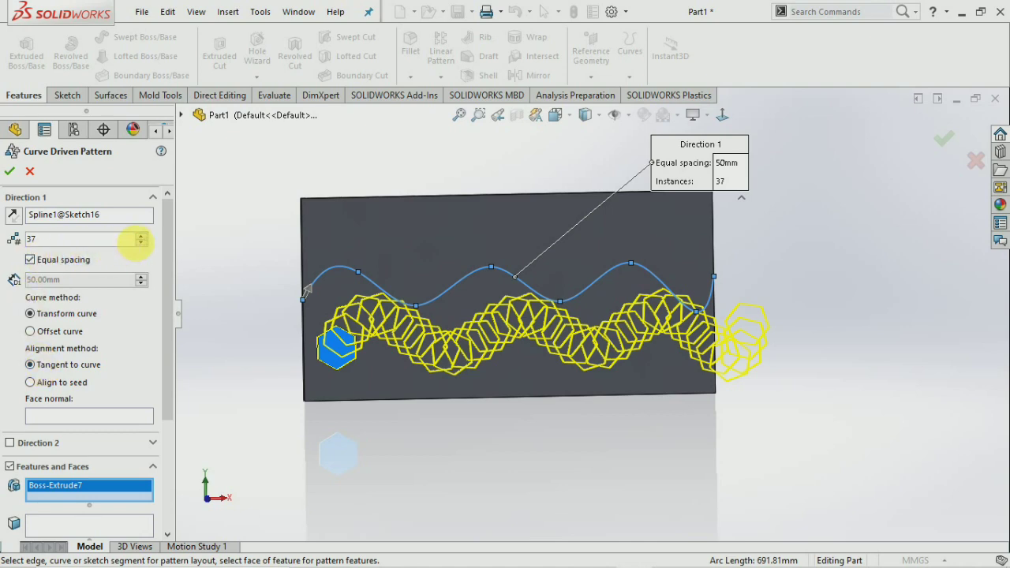
Lower the pattern's Direction 1 instance count from 37 to 10 hexagon copies.
{"action": "left_click", "coordinate": [142, 244]}
{"action": "left_click", "coordinate": [142, 243]}
{"action": "left_click", "coordinate": [142, 243]}
{"action": "left_click", "coordinate": [142, 243]}
{"action": "left_click", "coordinate": [142, 243]}
{"action": "left_click", "coordinate": [142, 243]}
{"action": "left_click", "coordinate": [142, 243]}
{"action": "left_click", "coordinate": [142, 243]}
{"action": "left_click", "coordinate": [142, 243]}
{"action": "left_click", "coordinate": [142, 243]}
{"action": "left_click", "coordinate": [142, 243]}
{"action": "left_click", "coordinate": [142, 243]}
{"action": "left_click", "coordinate": [142, 244]}
{"action": "left_click", "coordinate": [142, 244]}
{"action": "left_click", "coordinate": [142, 243]}
{"action": "left_click", "coordinate": [142, 244]}
{"action": "left_click", "coordinate": [142, 243]}
{"action": "left_click", "coordinate": [142, 243]}
{"action": "left_click", "coordinate": [143, 243]}
{"action": "left_click", "coordinate": [142, 243]}
{"action": "left_click", "coordinate": [142, 243]}
{"action": "left_click", "coordinate": [142, 243]}
{"action": "left_click", "coordinate": [142, 243]}
{"action": "left_click", "coordinate": [142, 244]}
{"action": "left_click", "coordinate": [142, 244]}
{"action": "left_click", "coordinate": [143, 243]}
{"action": "left_click", "coordinate": [143, 243]}
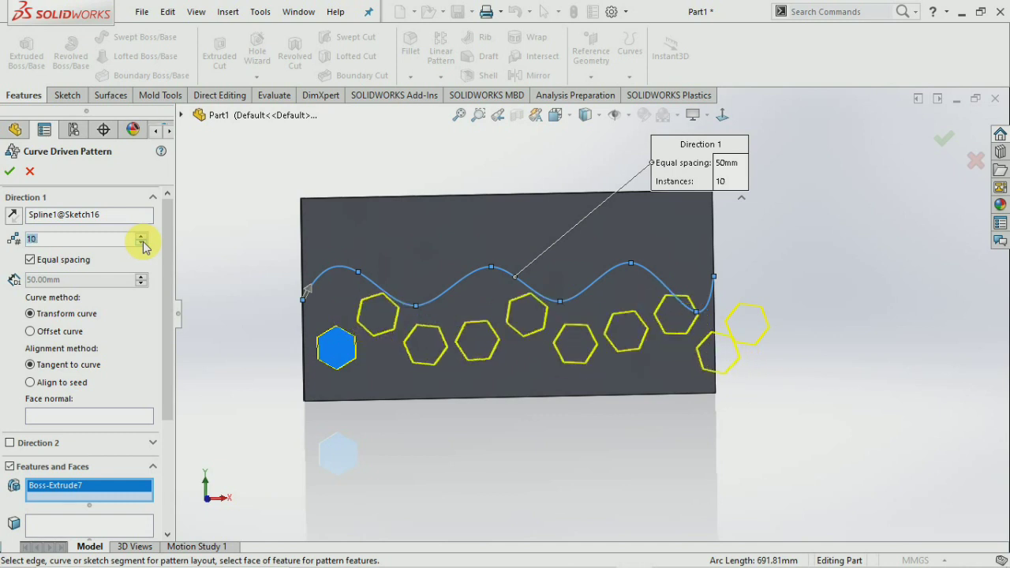
{"action": "left_click", "coordinate": [142, 243]}
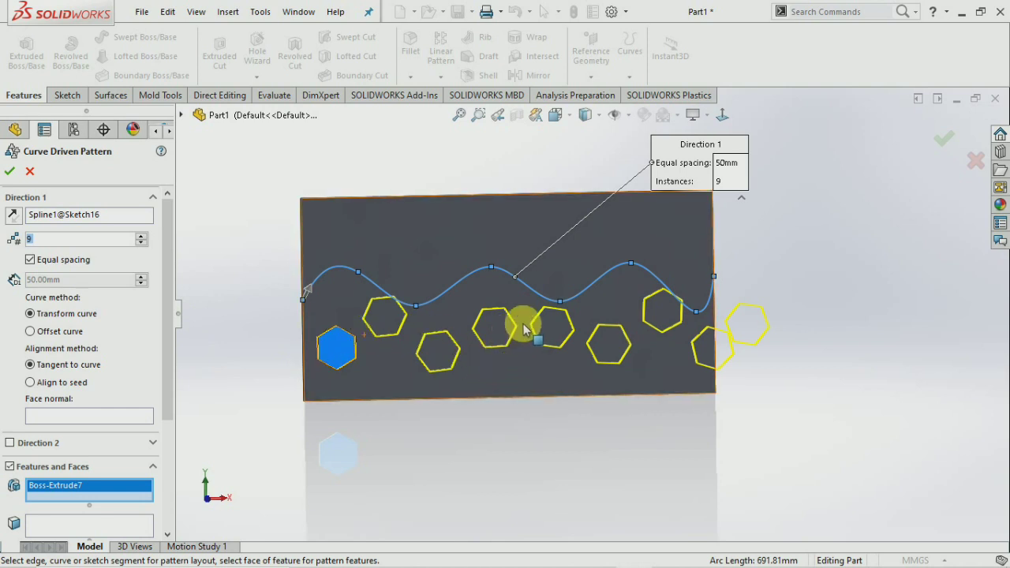
Switch the hexagon pattern's alignment to Tangent to curve and confirm, which reports a pattern failure.
{"action": "left_click", "coordinate": [36, 335]}
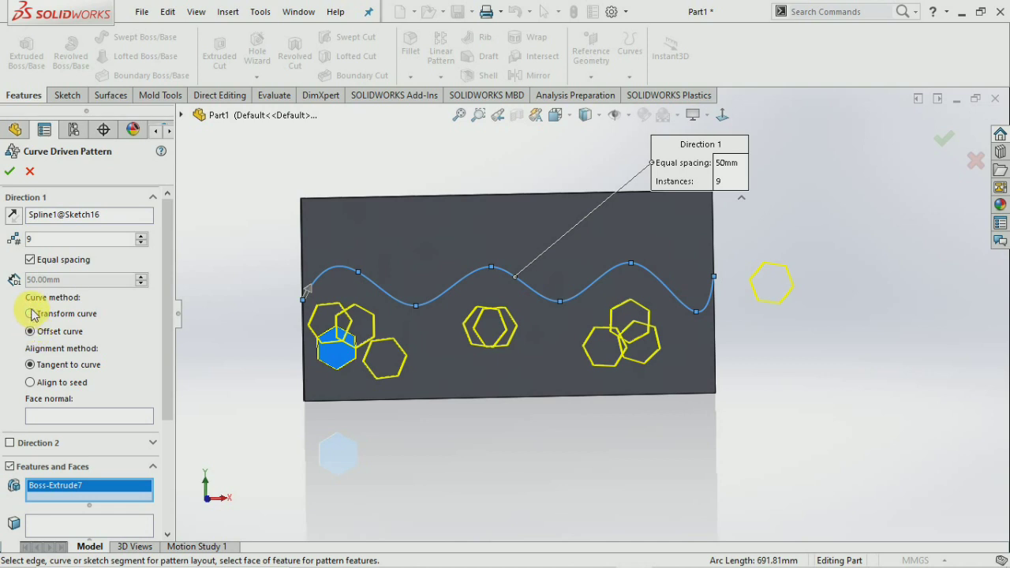
{"action": "left_click", "coordinate": [30, 314]}
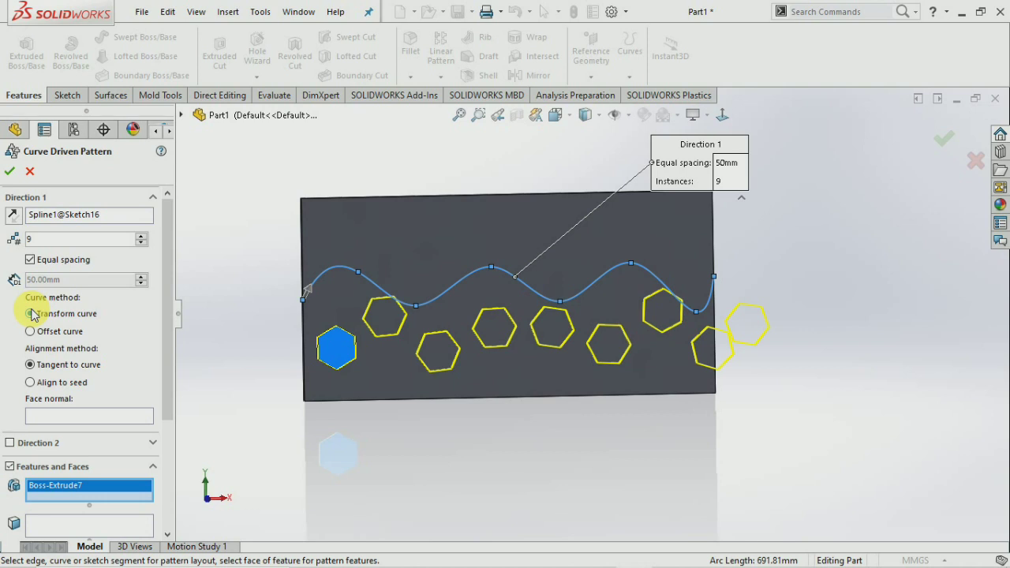
{"action": "left_click", "coordinate": [30, 383]}
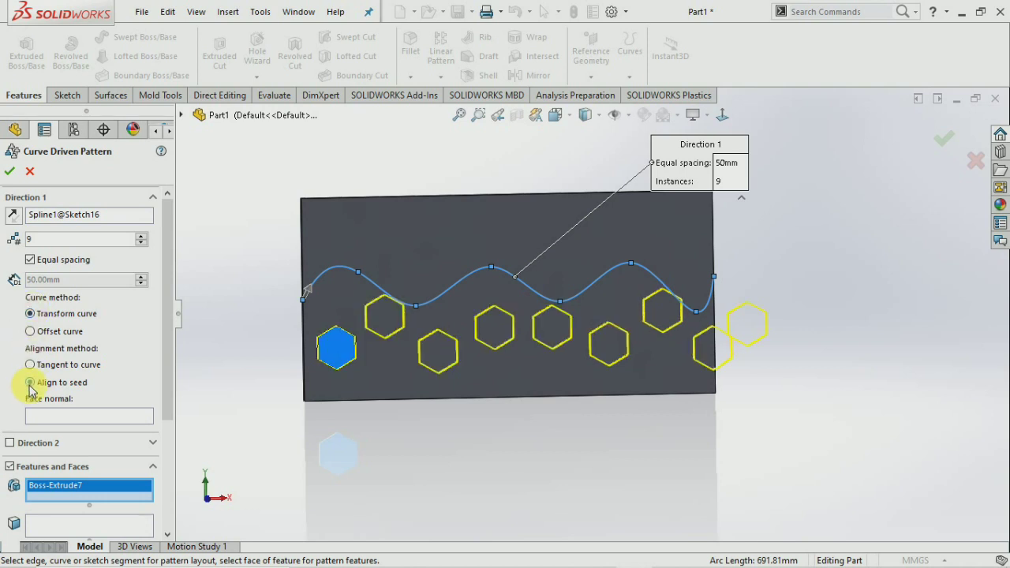
{"action": "left_click", "coordinate": [36, 367]}
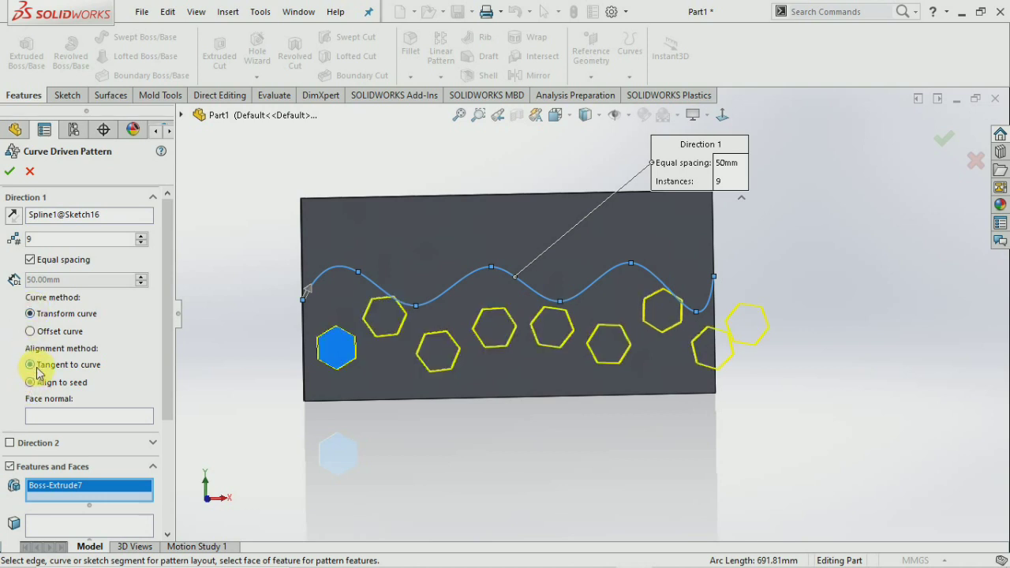
{"action": "left_click", "coordinate": [30, 383]}
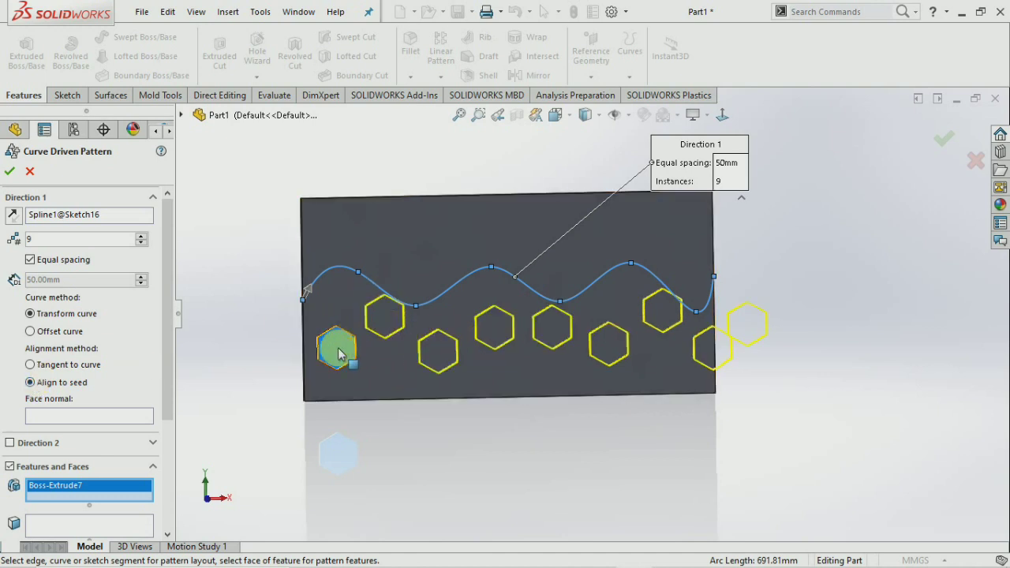
{"action": "left_click", "coordinate": [30, 365]}
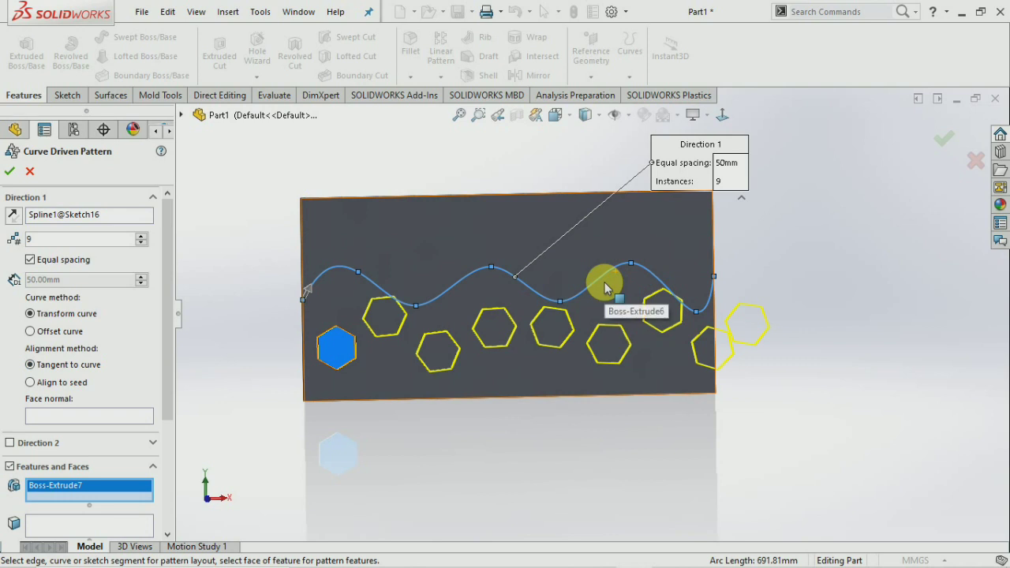
{"action": "left_click", "coordinate": [10, 172]}
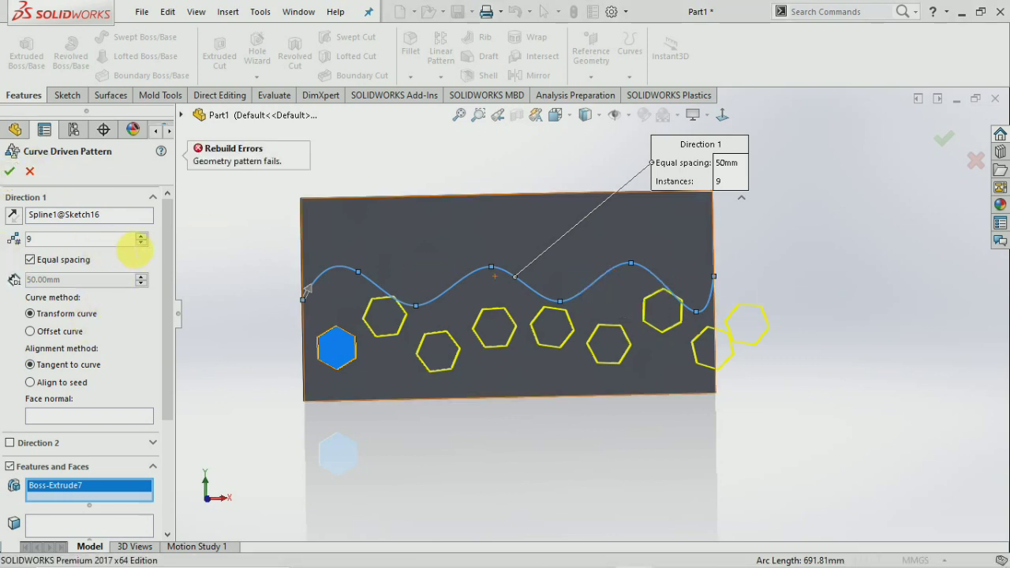
Turn off equal spacing and finish the hexagon pattern with 8 instances at 80 mm spacing.
{"action": "left_click", "coordinate": [141, 243]}
{"action": "left_click", "coordinate": [140, 242]}
{"action": "left_click", "coordinate": [141, 242]}
{"action": "left_click", "coordinate": [140, 243]}
{"action": "left_click", "coordinate": [31, 260]}
{"action": "left_click", "coordinate": [141, 235]}
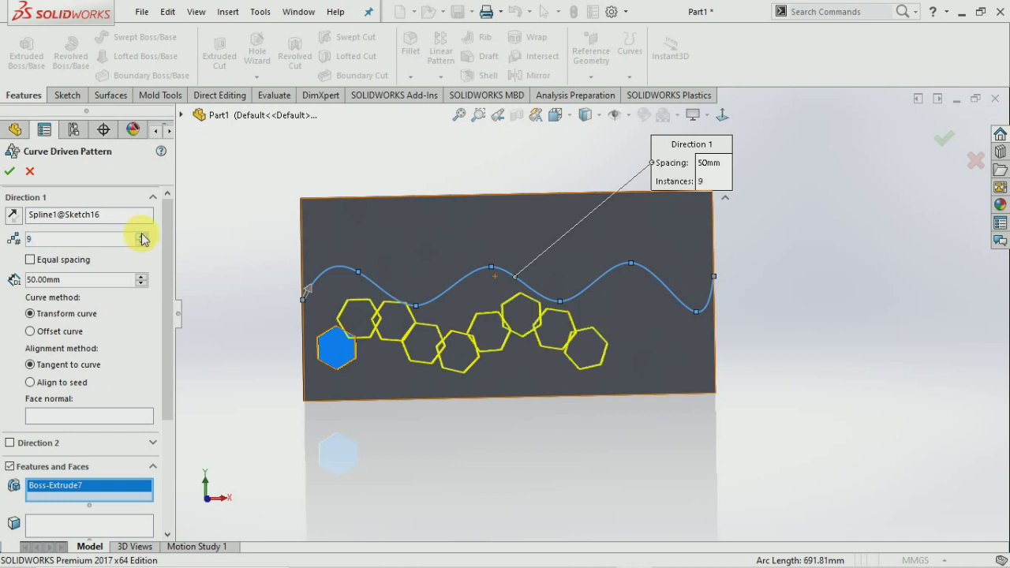
{"action": "left_click", "coordinate": [86, 282]}
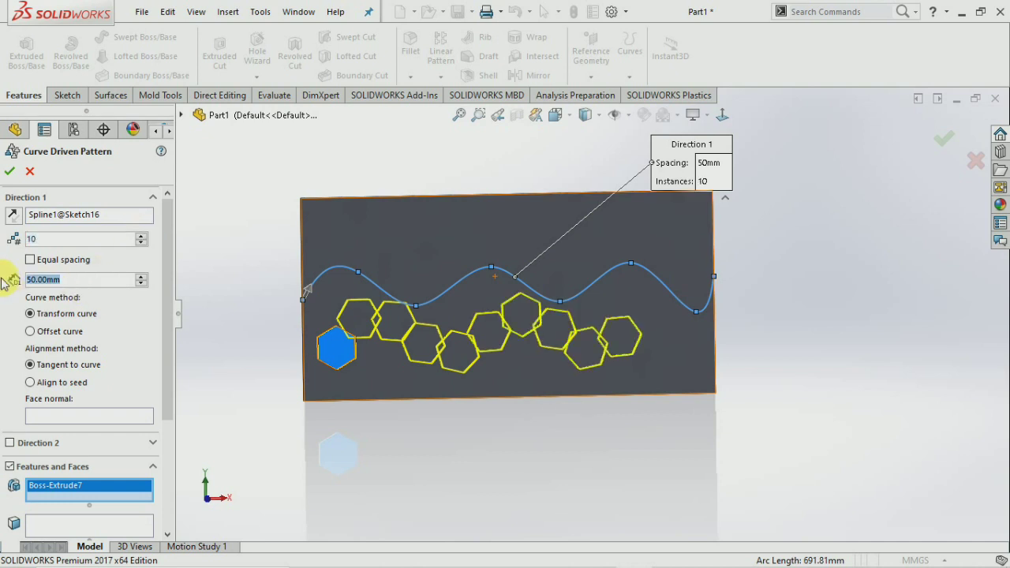
{"action": "type", "text": "80"}
{"action": "key", "text": "Return"}
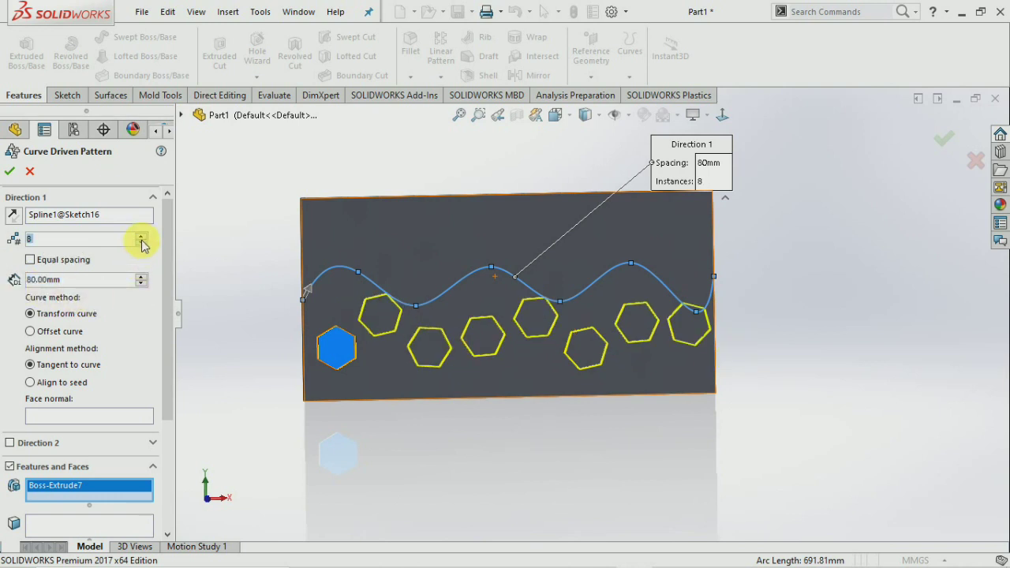
{"action": "left_click", "coordinate": [9, 171]}
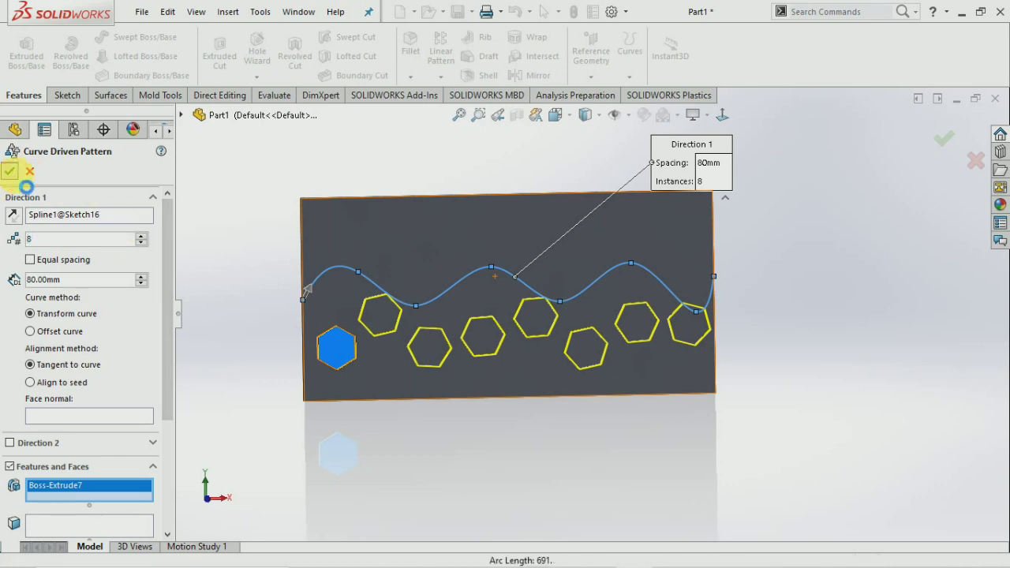
Orbit and zoom the plate to inspect the hexagon pegs along the spline.
{"action": "middle_click_drag", "start_coordinate": [526, 457], "coordinate": [564, 383]}
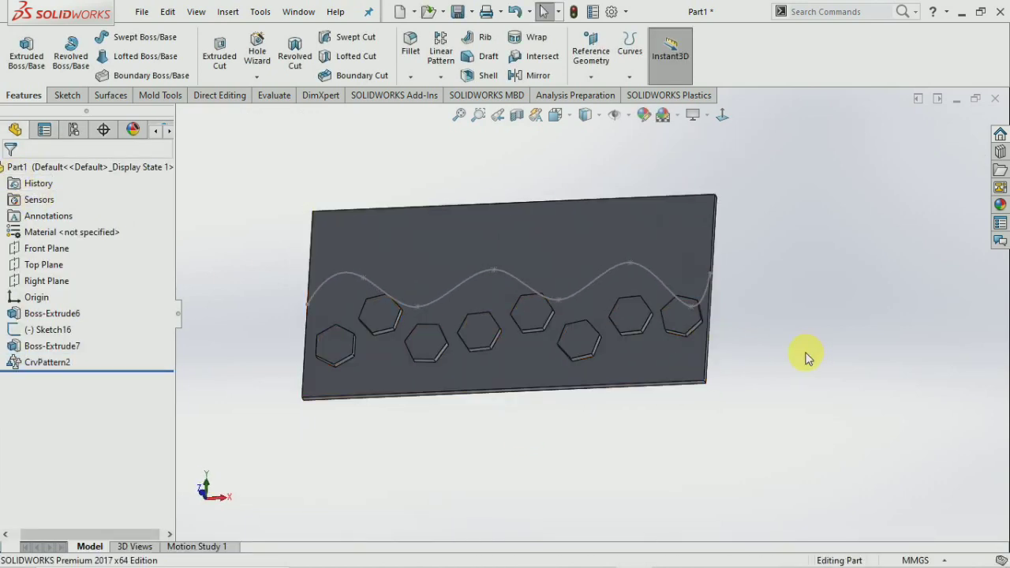
{"action": "middle_click_drag", "start_coordinate": [763, 376], "coordinate": [583, 279]}
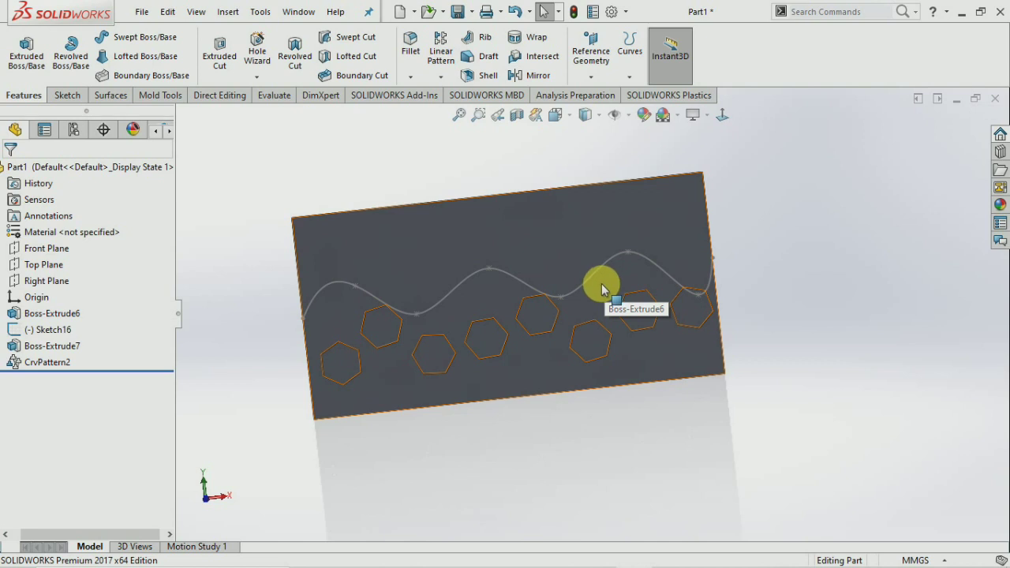
{"action": "key", "text": "z"}
{"action": "middle_click_drag", "start_coordinate": [509, 360], "coordinate": [671, 295]}
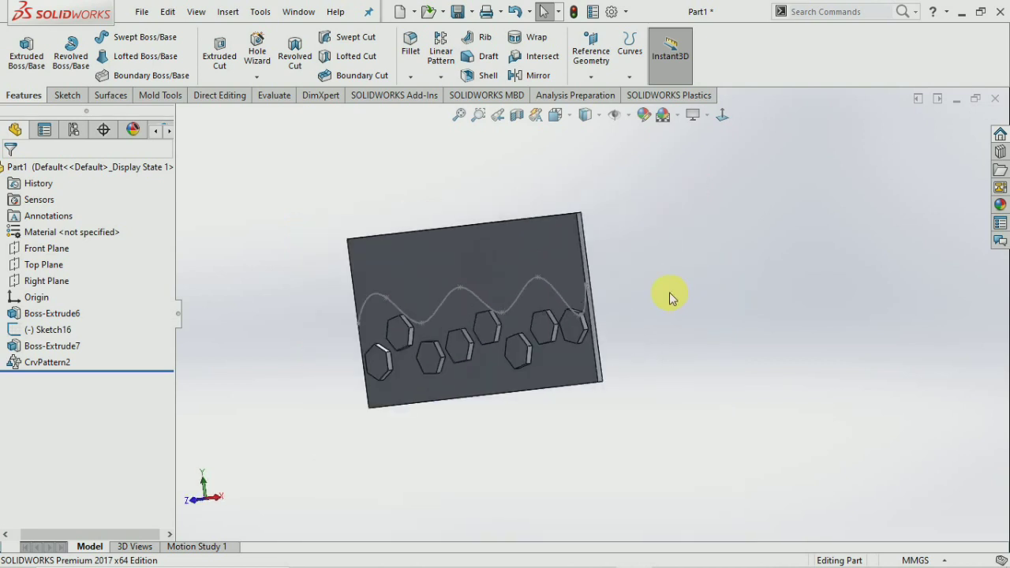
Sketch a circle on the Front Plane to the left of the plate.
{"action": "left_click", "coordinate": [45, 248]}
{"action": "left_click", "coordinate": [40, 229]}
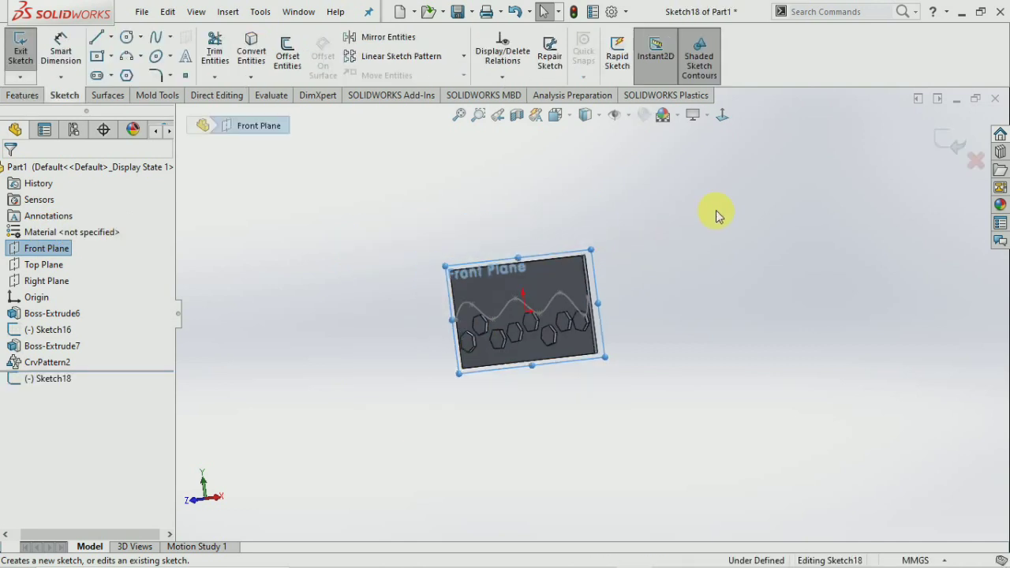
{"action": "left_click", "coordinate": [722, 116]}
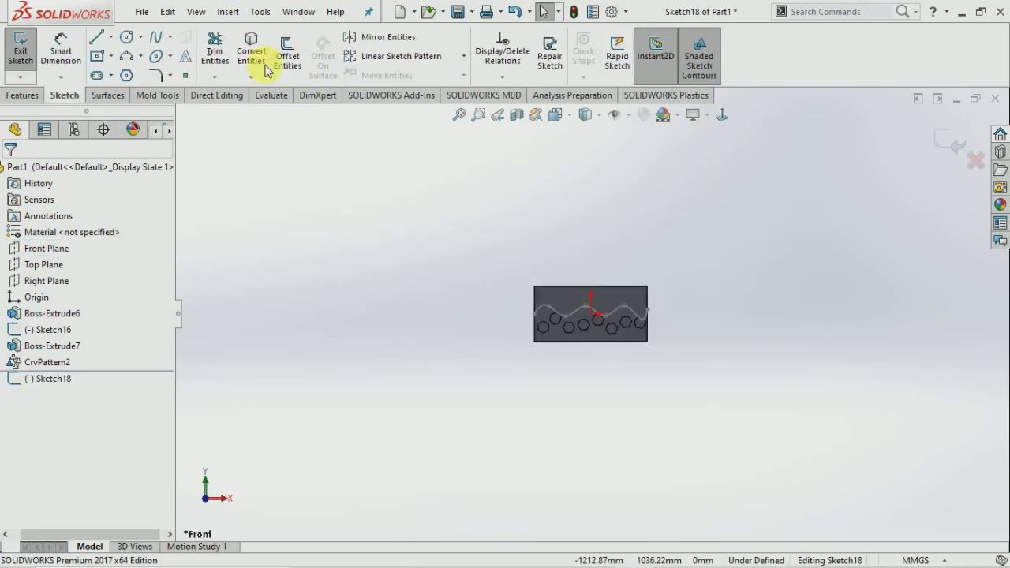
{"action": "left_click", "coordinate": [127, 37]}
{"action": "left_click", "coordinate": [334, 305]}
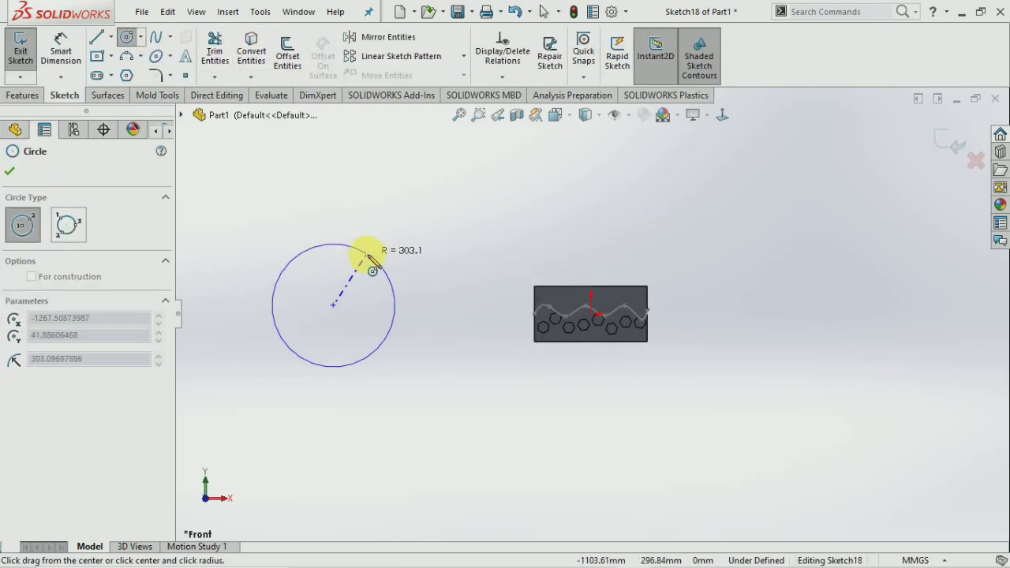
{"action": "left_click", "coordinate": [373, 255]}
{"action": "left_click", "coordinate": [10, 171]}
{"action": "left_click", "coordinate": [28, 56]}
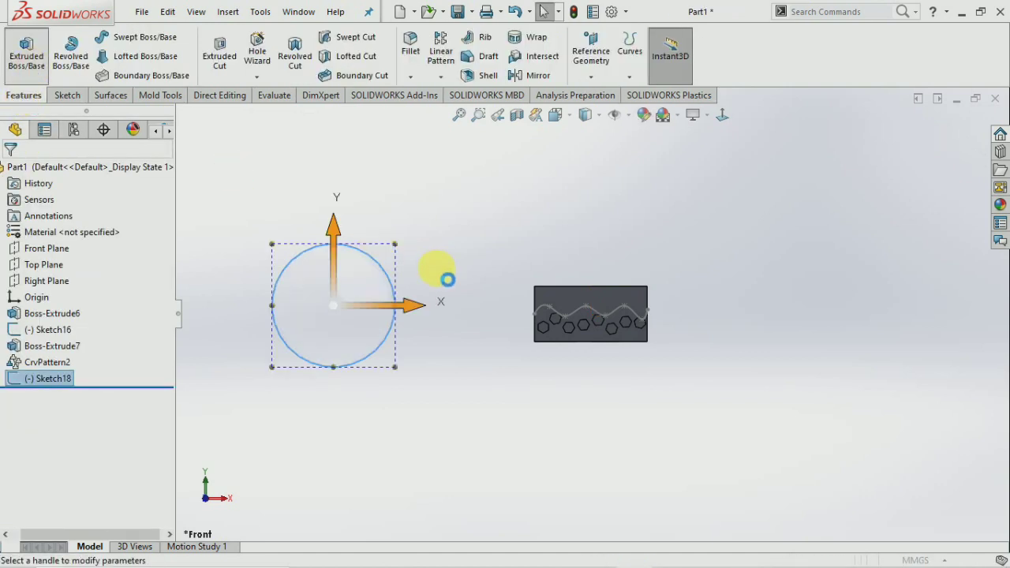
Extrude the circle 500 mm into a cylinder.
{"action": "type", "text": "500.00mm"}
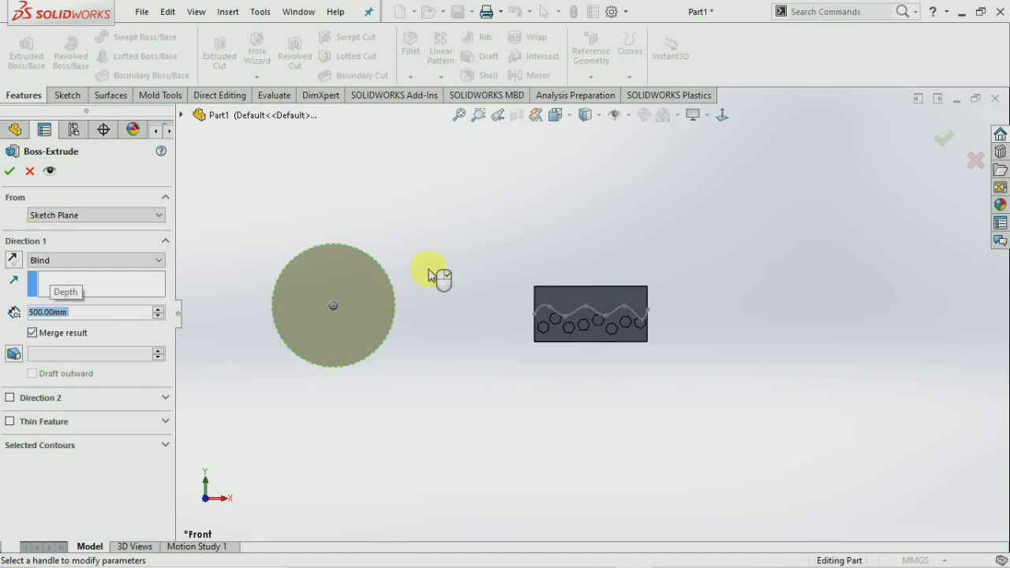
{"action": "middle_click_drag", "start_coordinate": [431, 274], "coordinate": [513, 324]}
{"action": "left_click", "coordinate": [10, 171]}
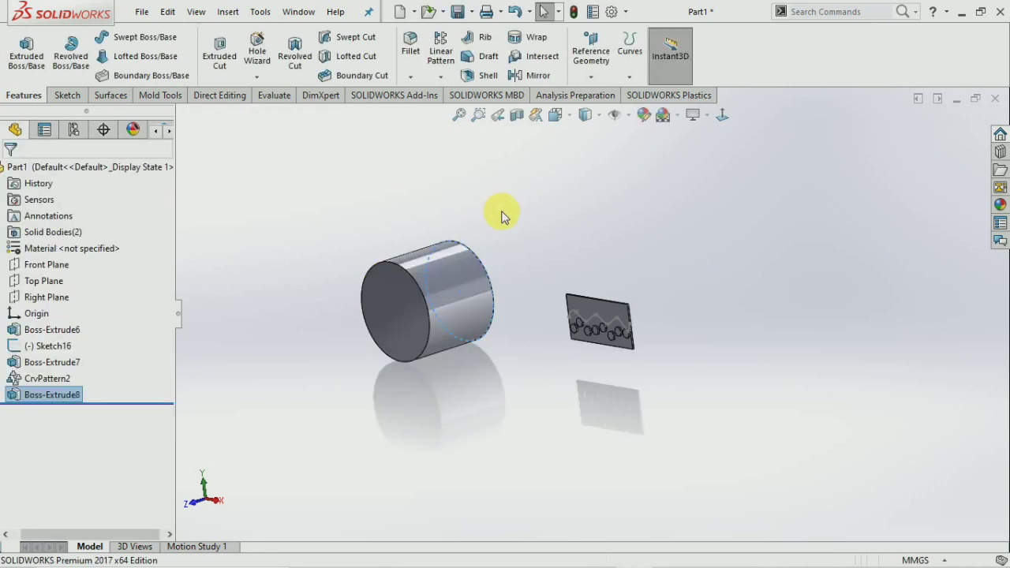
Start a helix based on the cylinder's end-face edge converted into a sketch.
{"action": "left_click", "coordinate": [631, 78]}
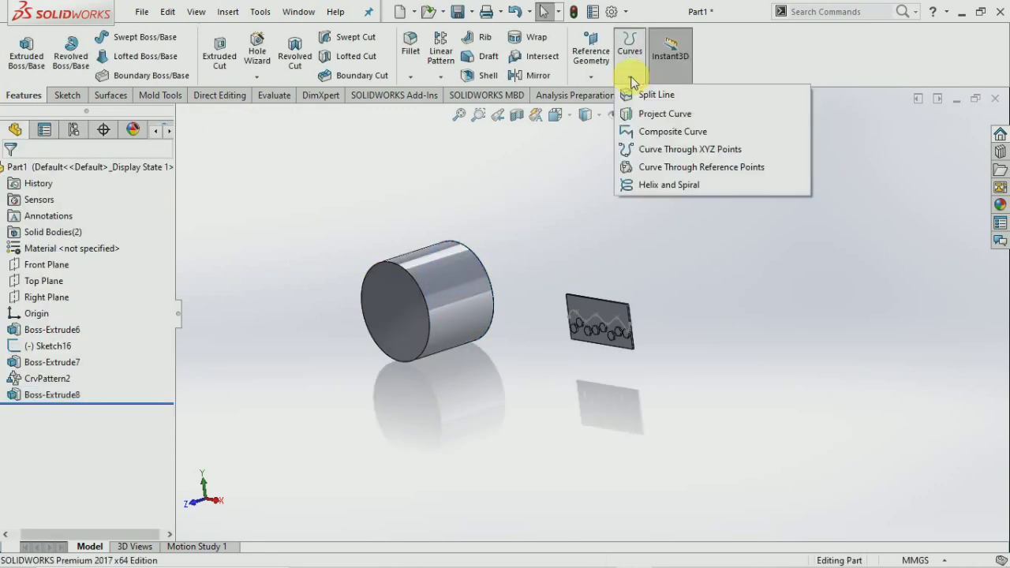
{"action": "left_click", "coordinate": [669, 186]}
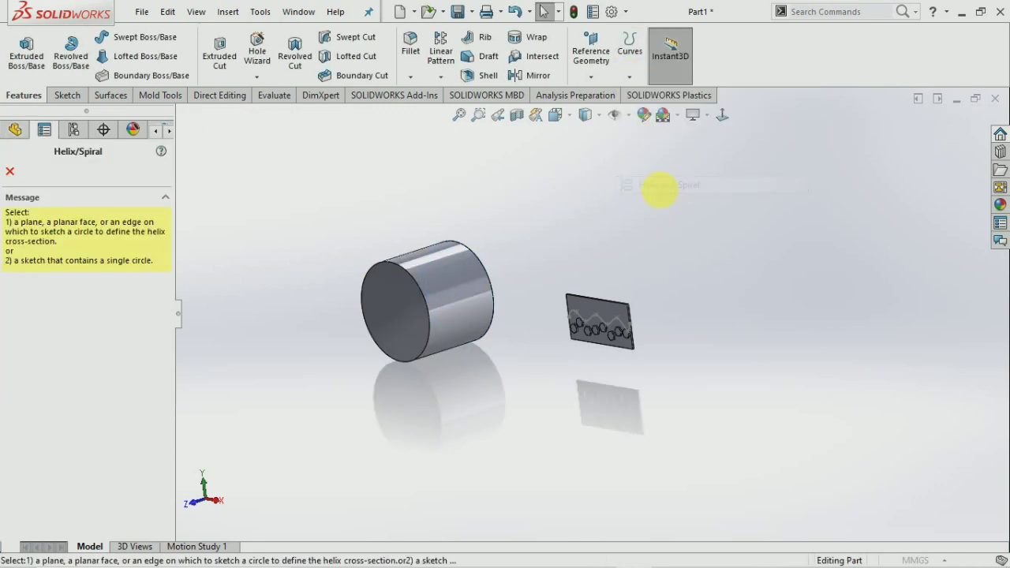
{"action": "left_click", "coordinate": [418, 292]}
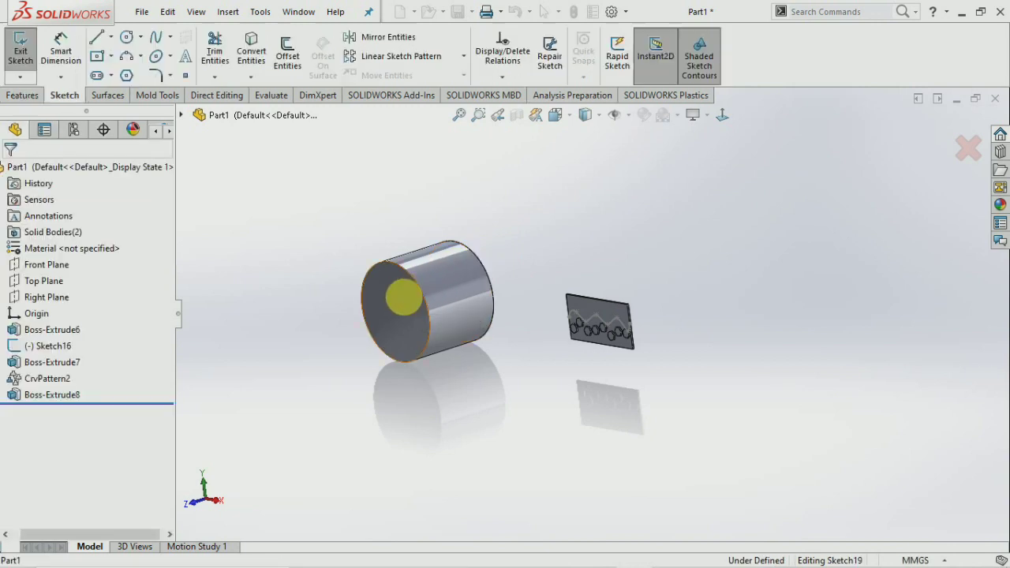
{"action": "left_click", "coordinate": [420, 294]}
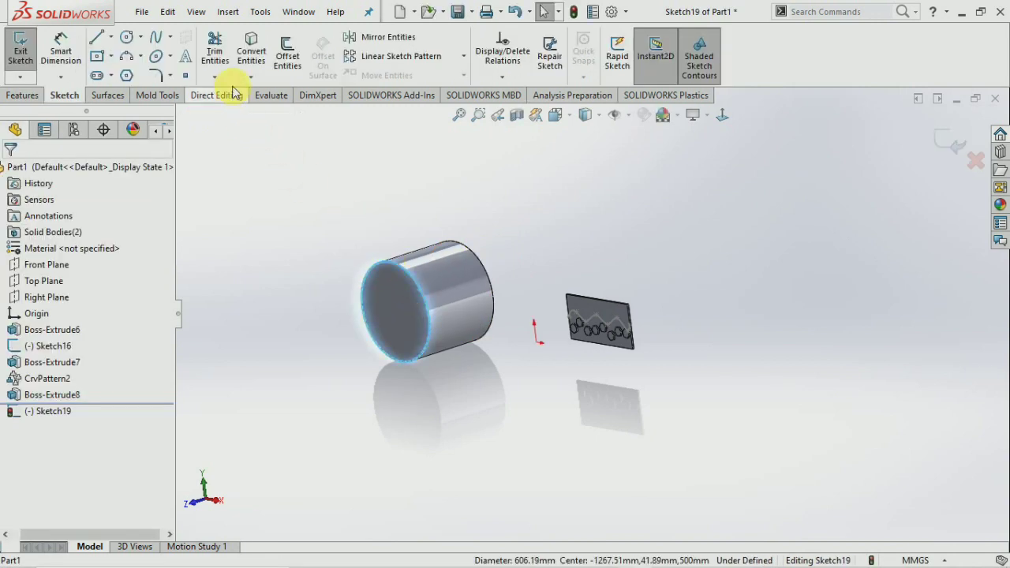
{"action": "left_click", "coordinate": [252, 47]}
{"action": "left_click", "coordinate": [21, 49]}
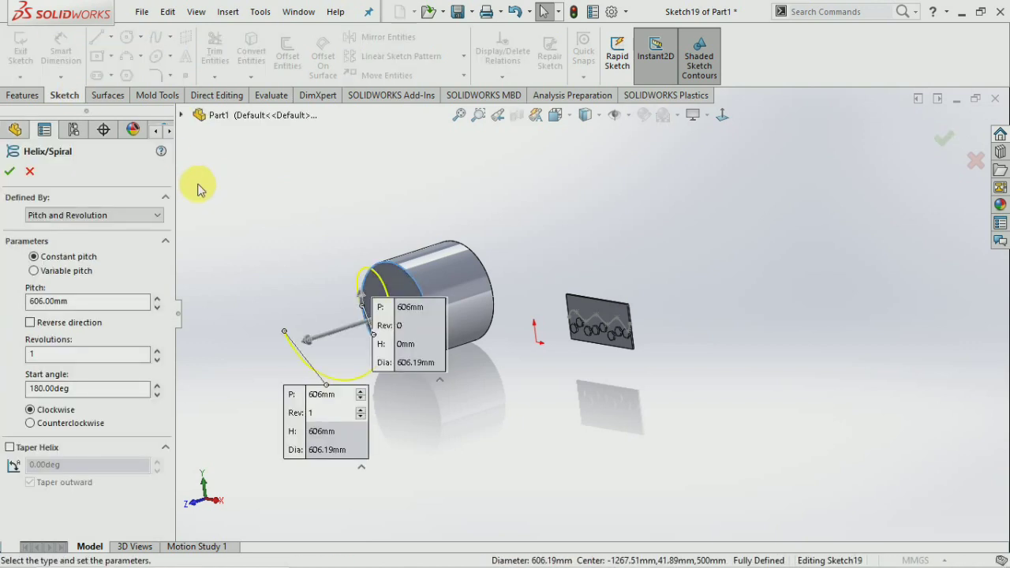
Define the helix by Height and Revolution, shortening it to 469 mm to fit the cylinder.
{"action": "left_click_drag", "start_coordinate": [301, 344], "coordinate": [511, 274]}
{"action": "scroll", "coordinate": [511, 274], "scroll_direction": "up", "scroll_amount": 2}
{"action": "middle_click_drag", "start_coordinate": [512, 274], "coordinate": [742, 237]}
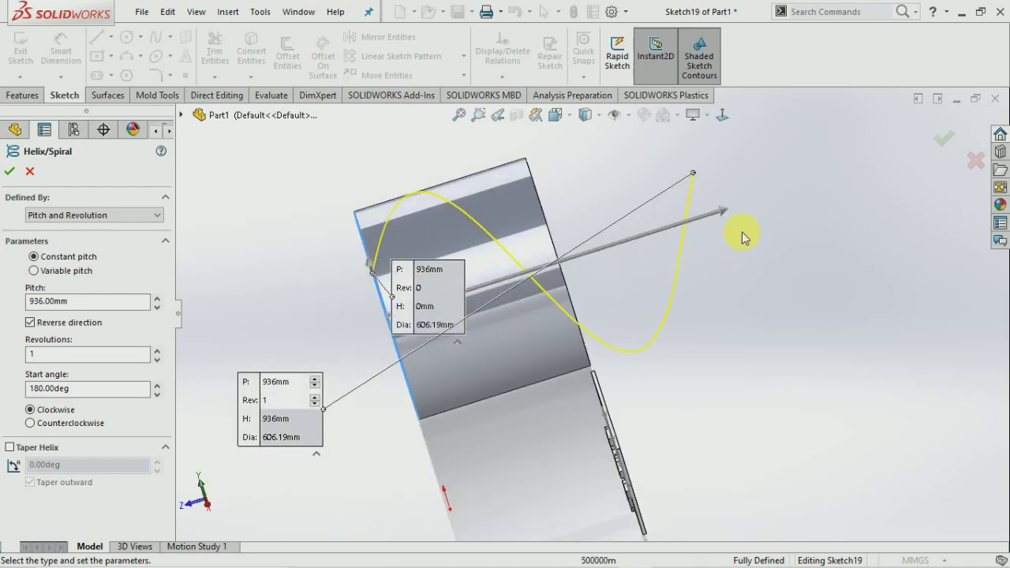
{"action": "left_click_drag", "start_coordinate": [726, 215], "coordinate": [562, 259]}
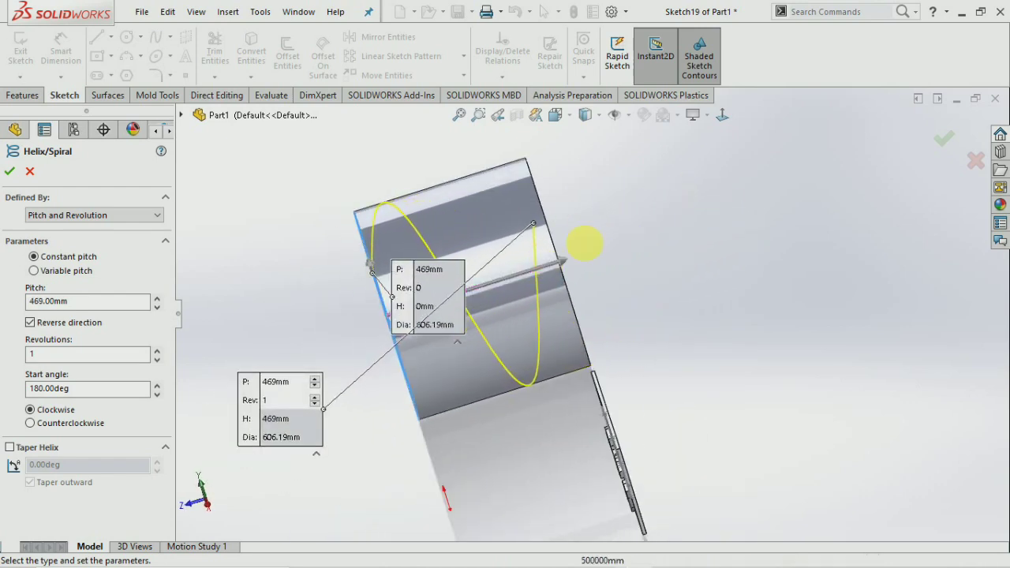
{"action": "double_click", "coordinate": [29, 352]}
{"action": "key", "text": "Delete"}
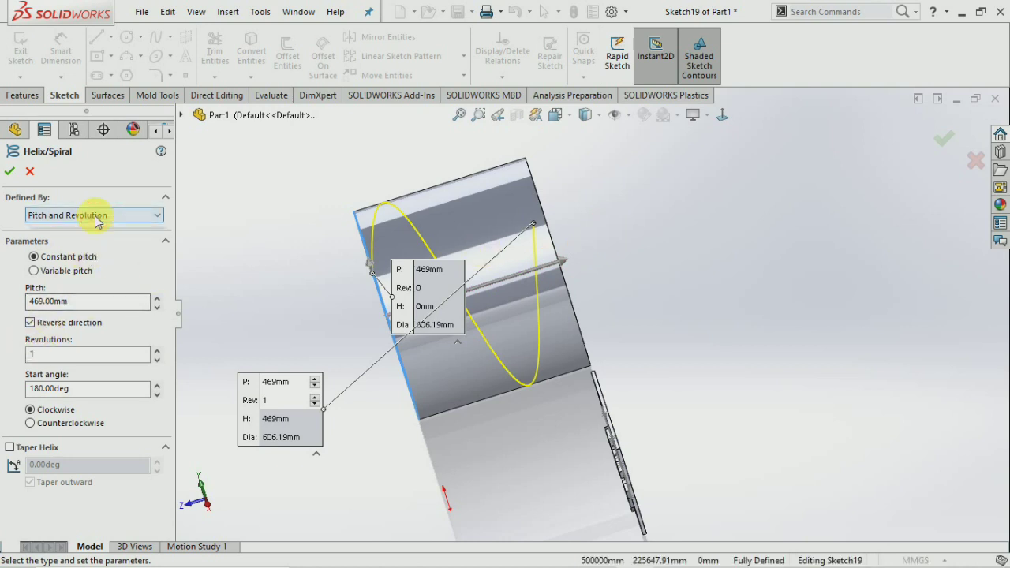
{"action": "left_click", "coordinate": [92, 215]}
{"action": "left_click", "coordinate": [70, 238]}
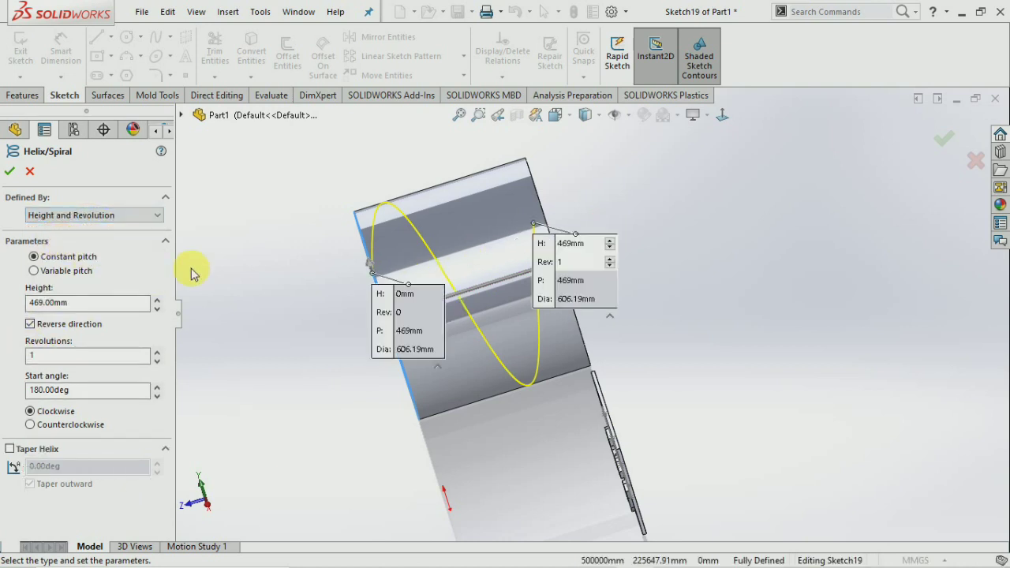
Raise the helix to 3.25 revolutions and confirm it.
{"action": "left_click", "coordinate": [158, 352]}
{"action": "left_click", "coordinate": [158, 352]}
{"action": "left_click", "coordinate": [158, 352]}
{"action": "left_click", "coordinate": [158, 352]}
{"action": "left_click", "coordinate": [158, 352]}
{"action": "left_click", "coordinate": [158, 352]}
{"action": "left_click", "coordinate": [158, 352]}
{"action": "left_click", "coordinate": [158, 352]}
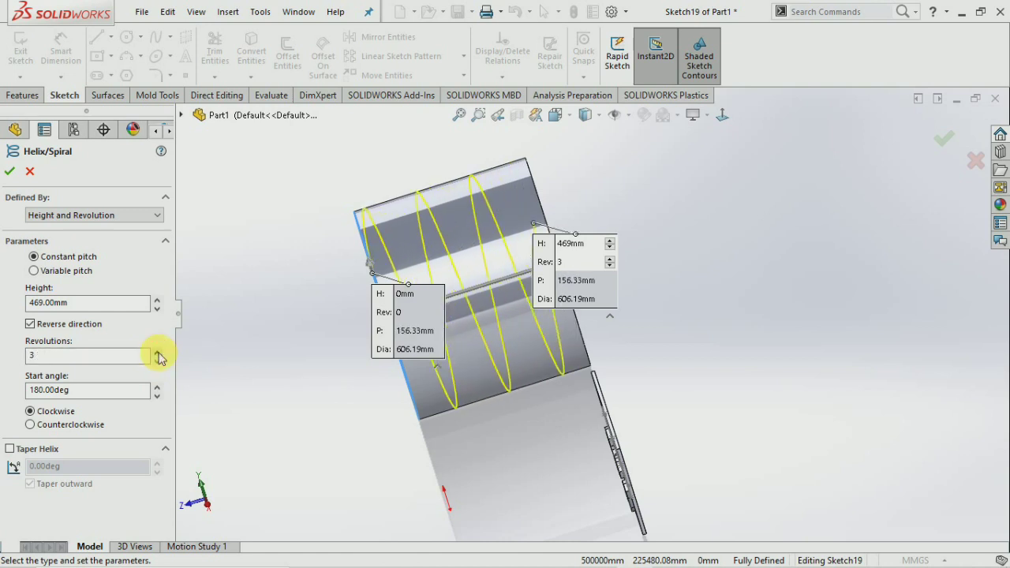
{"action": "left_click", "coordinate": [158, 353]}
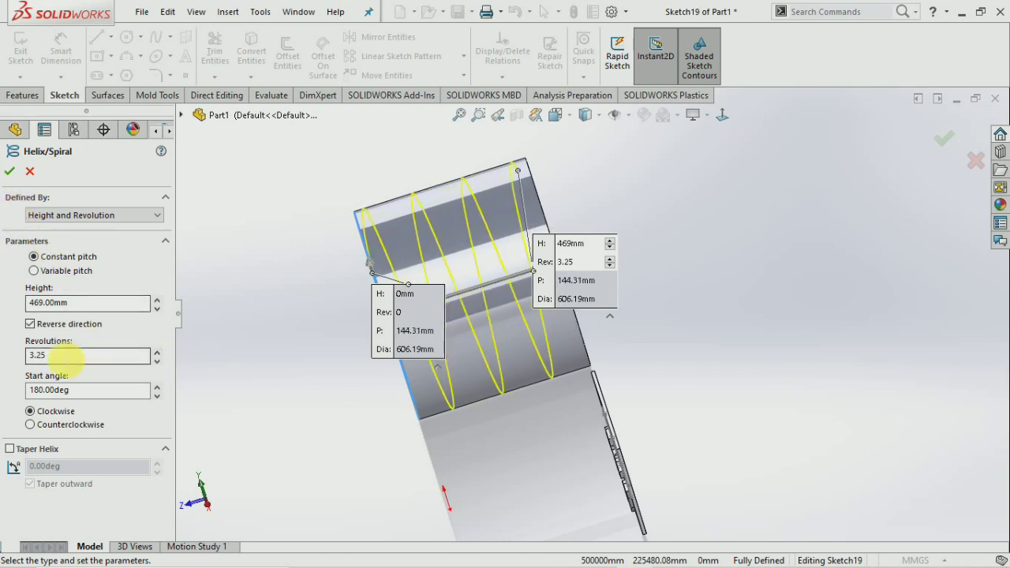
{"action": "left_click", "coordinate": [11, 172]}
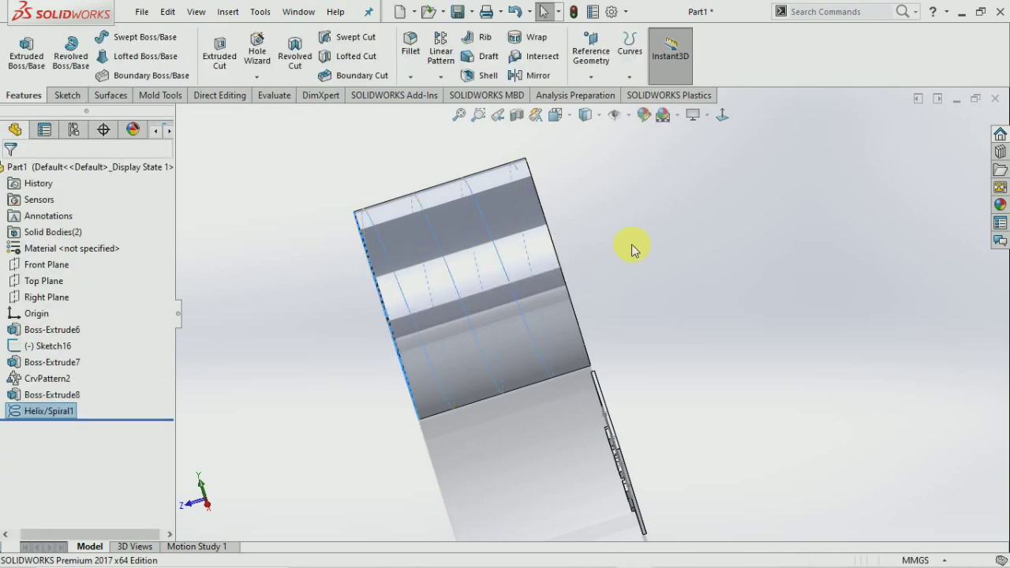
{"action": "left_click", "coordinate": [631, 250]}
{"action": "middle_click_drag", "start_coordinate": [621, 248], "coordinate": [362, 292]}
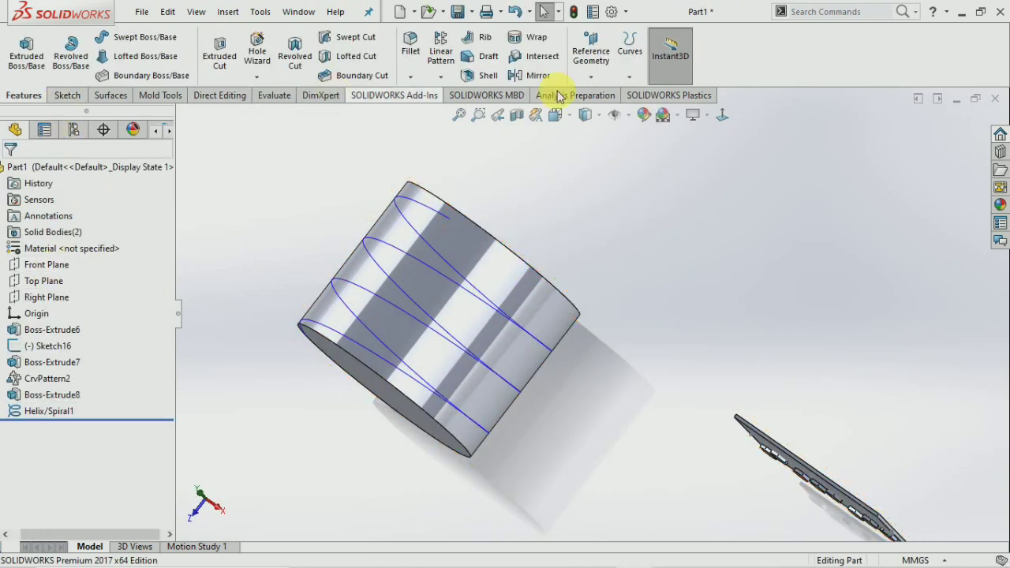
{"action": "left_click", "coordinate": [606, 79]}
{"action": "left_click", "coordinate": [604, 95]}
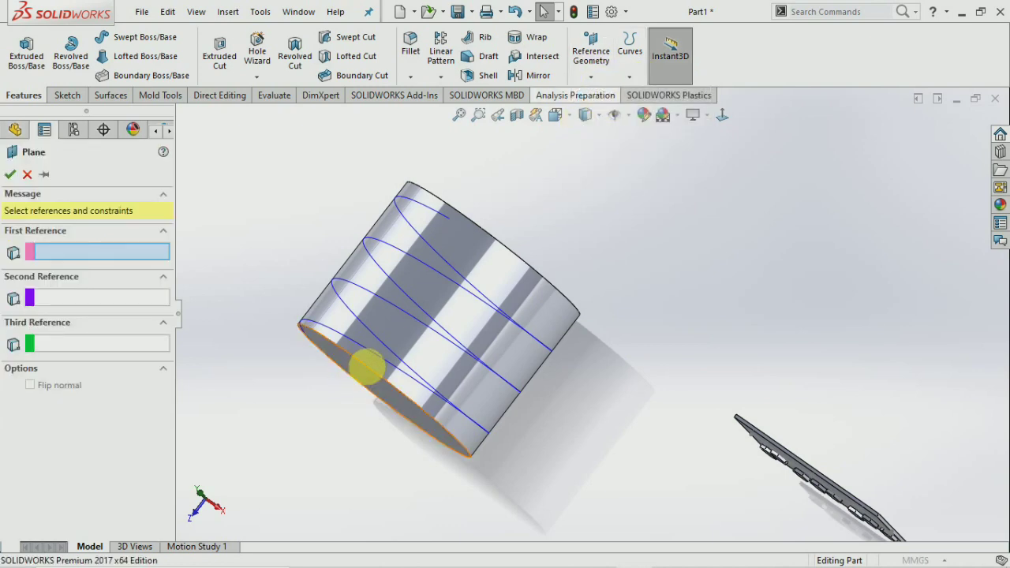
{"action": "left_click", "coordinate": [367, 372]}
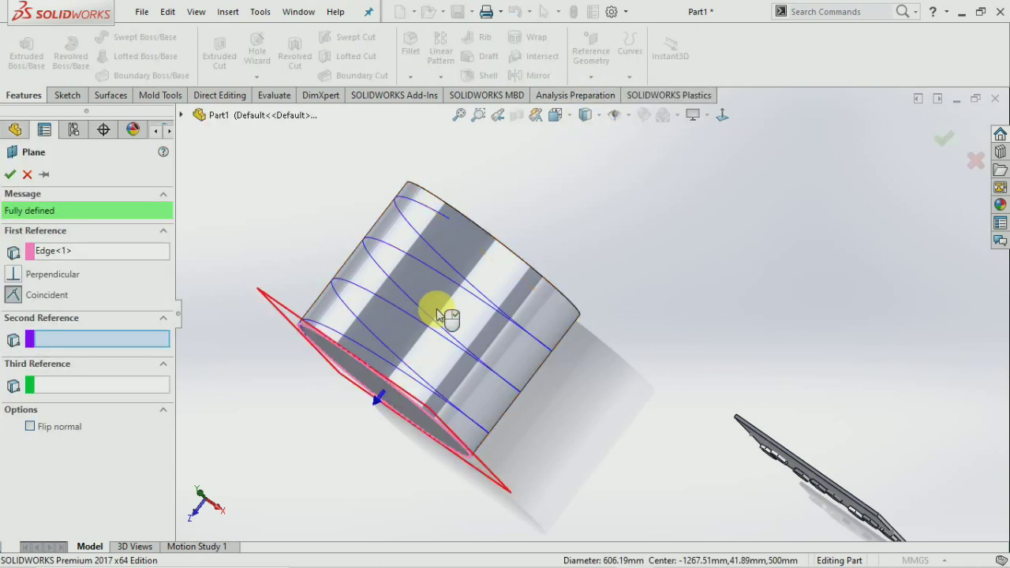
{"action": "left_click", "coordinate": [439, 314]}
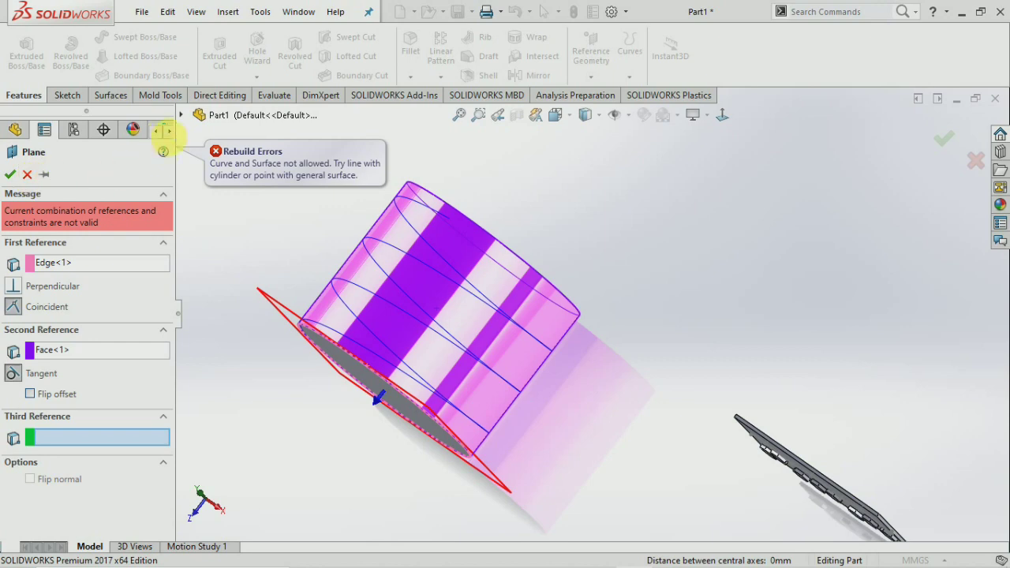
{"action": "left_click", "coordinate": [180, 116]}
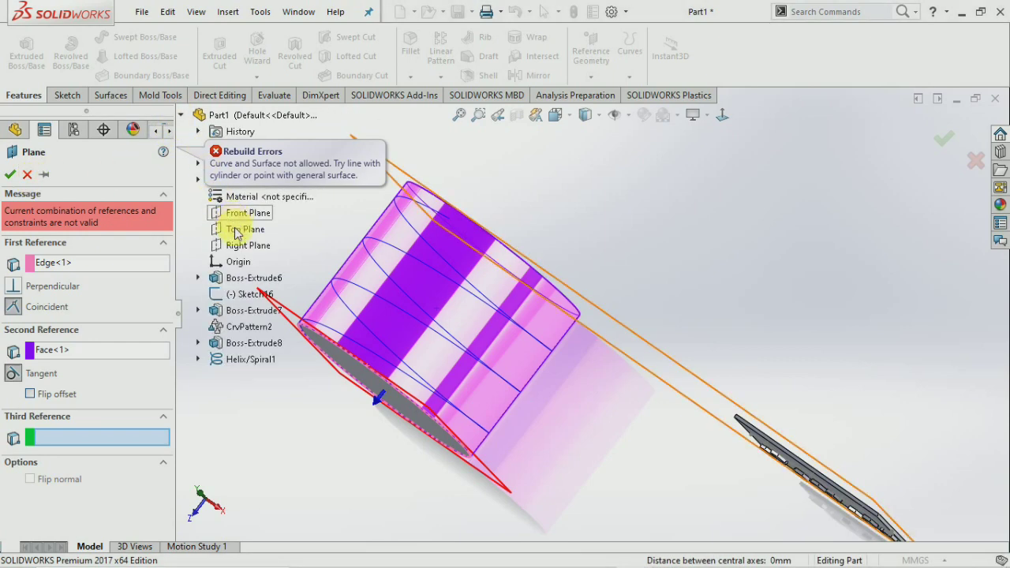
{"action": "left_click", "coordinate": [237, 234]}
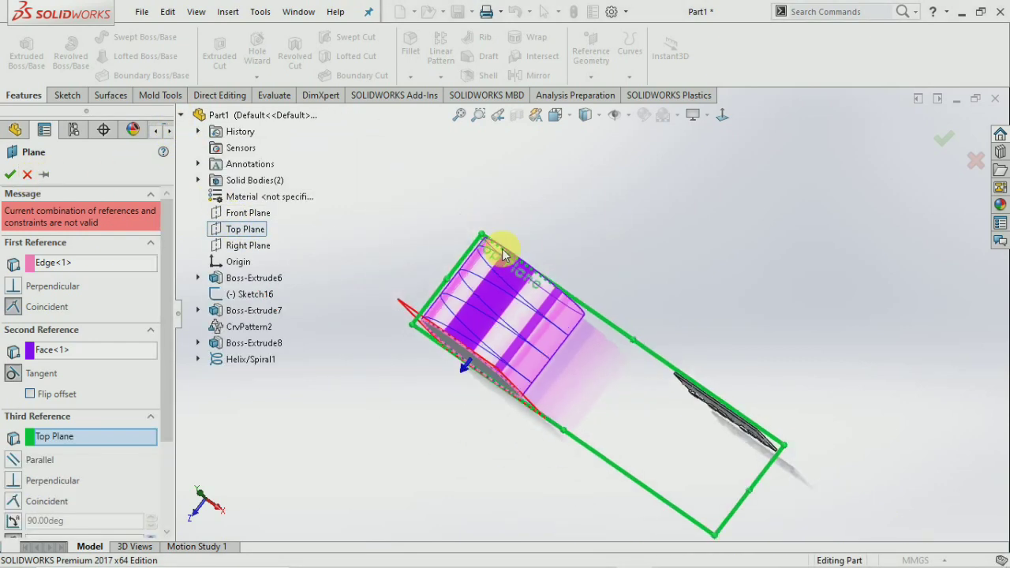
{"action": "left_click", "coordinate": [27, 174]}
{"action": "left_click", "coordinate": [591, 76]}
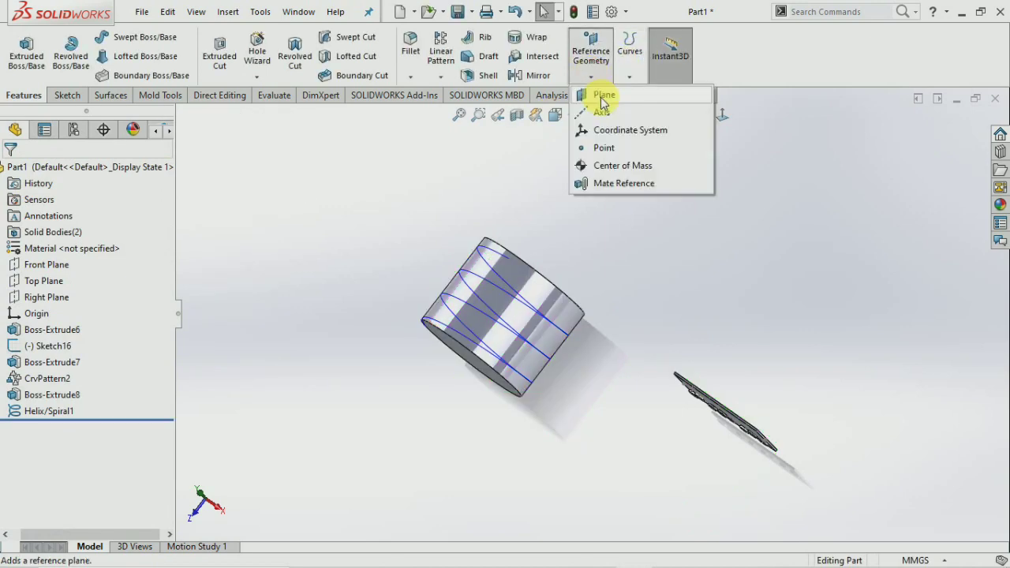
{"action": "left_click", "coordinate": [605, 100]}
{"action": "scroll", "coordinate": [505, 305], "scroll_direction": "down", "scroll_amount": 4}
{"action": "left_click", "coordinate": [505, 308]}
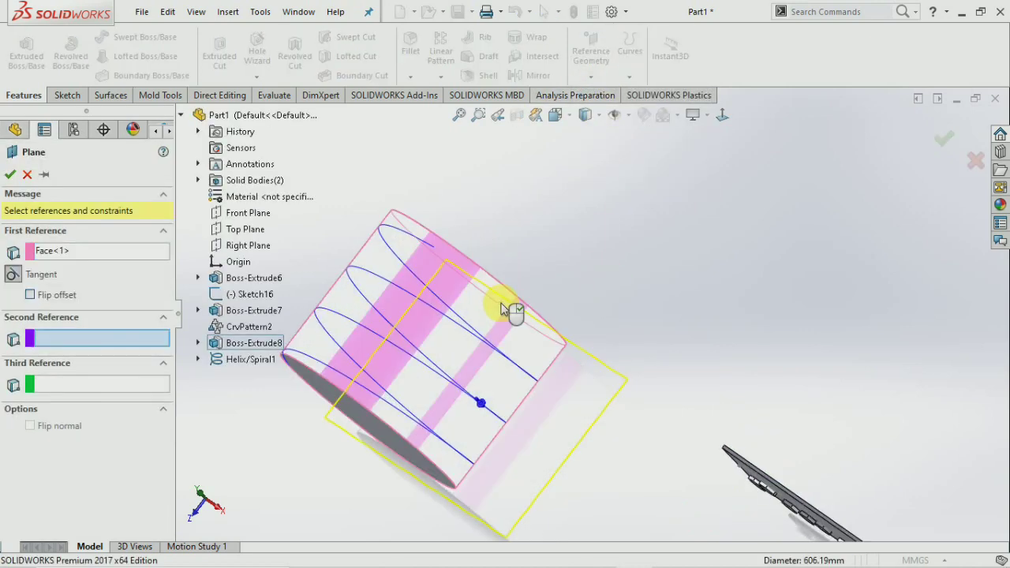
{"action": "middle_click_drag", "start_coordinate": [528, 297], "coordinate": [509, 293]}
{"action": "left_click", "coordinate": [509, 294]}
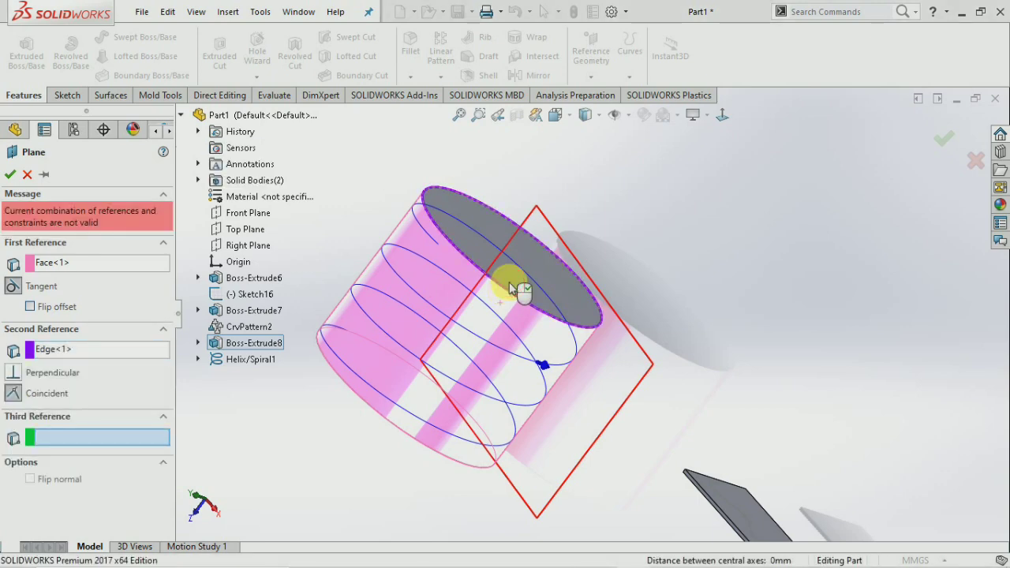
{"action": "left_click", "coordinate": [510, 289]}
{"action": "left_click", "coordinate": [27, 175]}
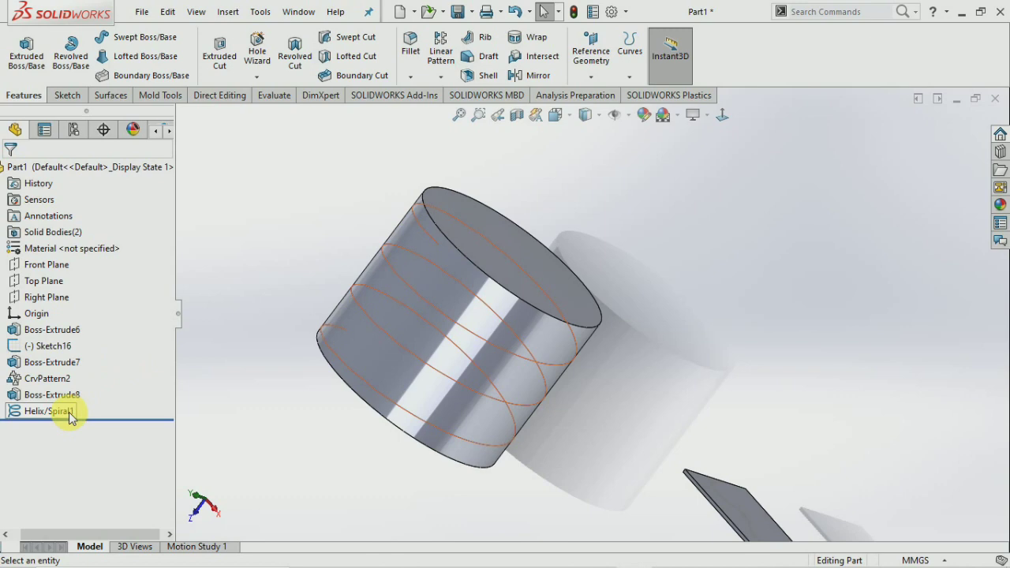
Create Plane4 parallel to the Top Plane at a 380 mm offset.
{"action": "left_click", "coordinate": [43, 282]}
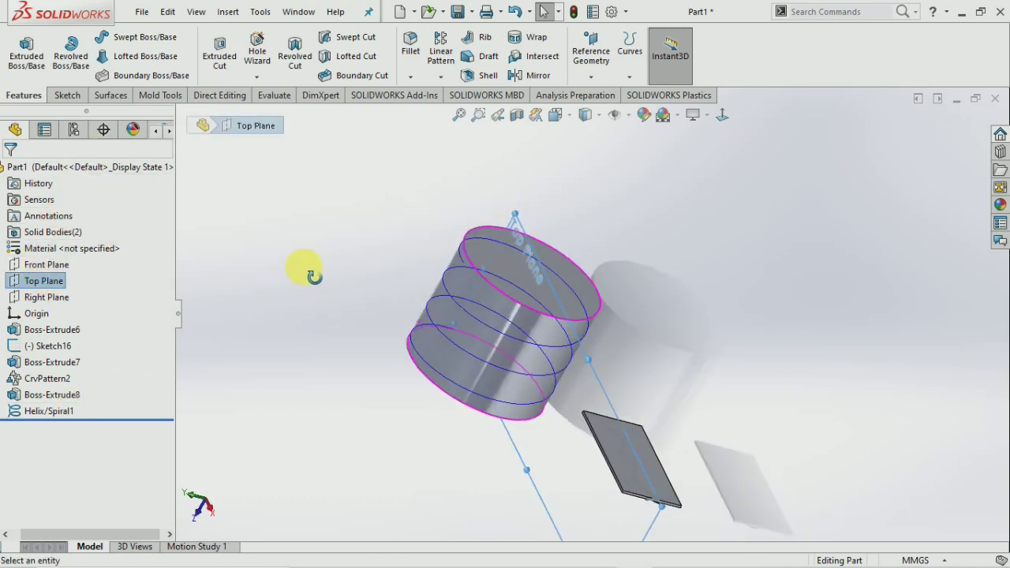
{"action": "left_click", "coordinate": [591, 54]}
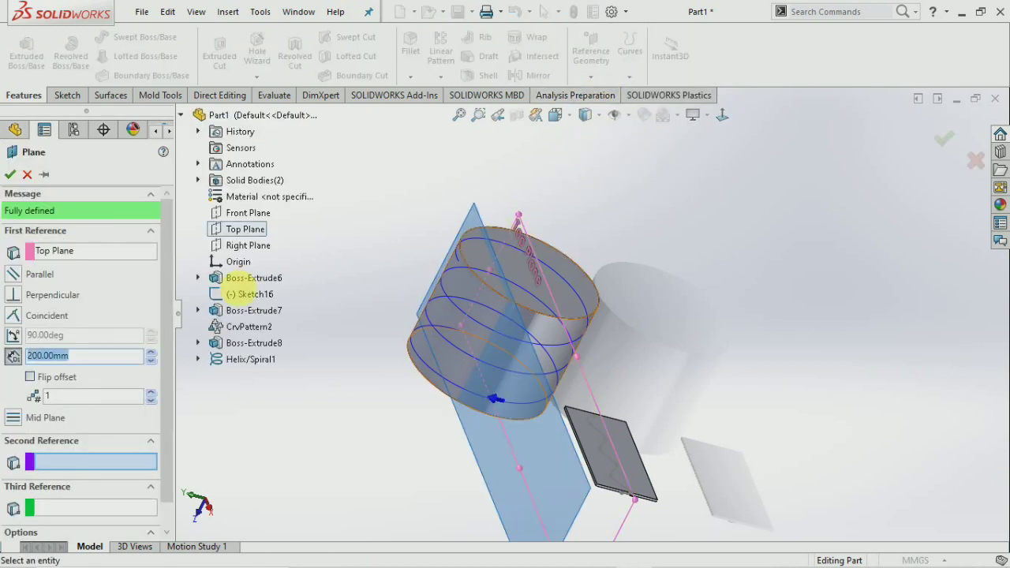
{"action": "scroll", "coordinate": [152, 356], "scroll_direction": "up", "scroll_amount": 10}
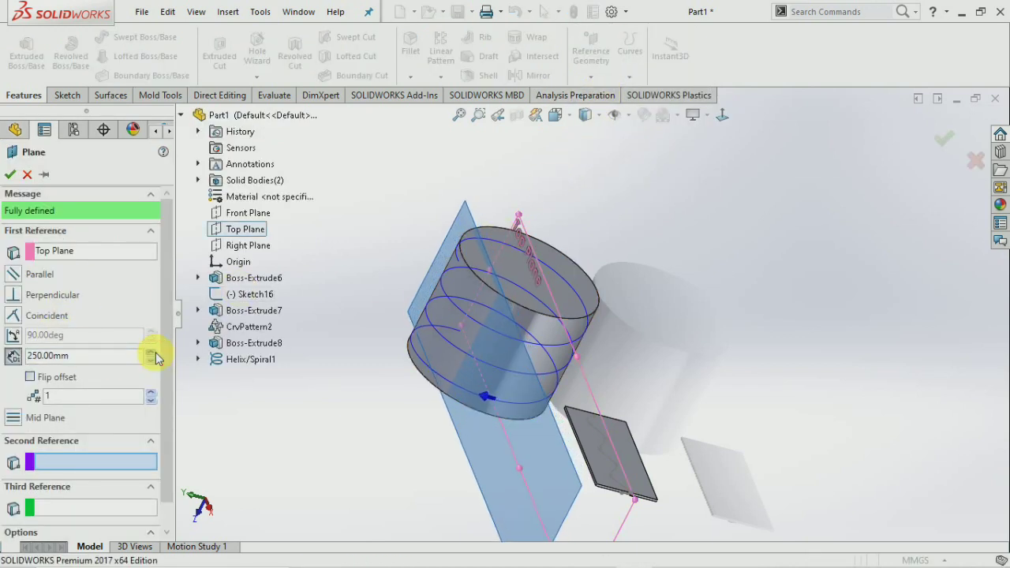
{"action": "scroll", "coordinate": [154, 355], "scroll_direction": "up", "scroll_amount": 8}
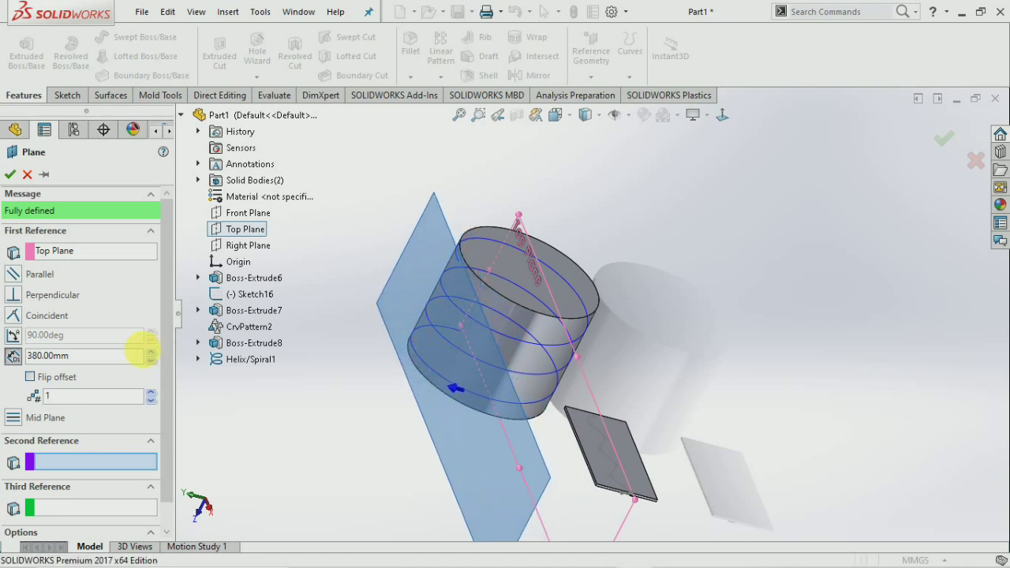
{"action": "left_click", "coordinate": [10, 175]}
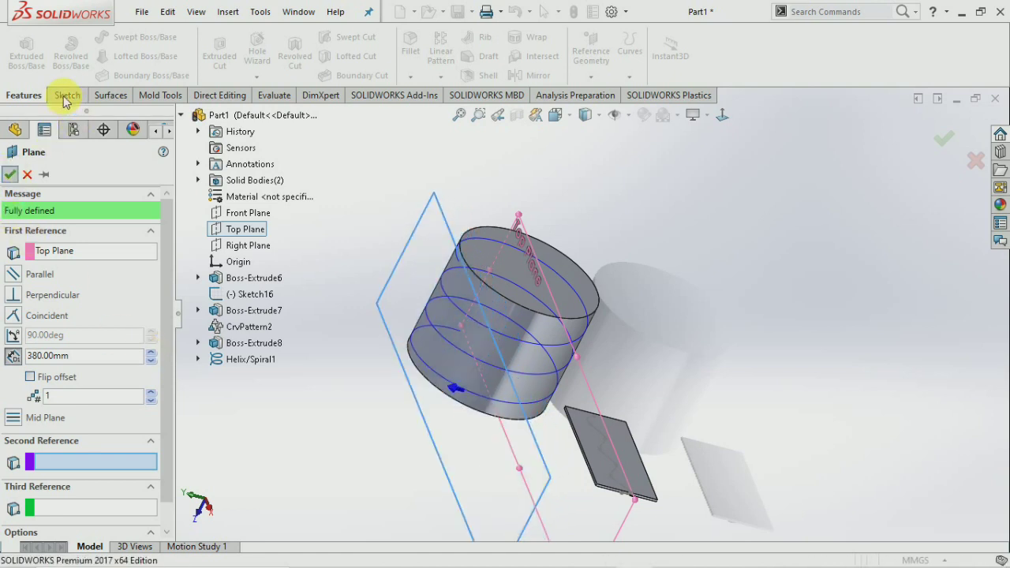
{"action": "left_click", "coordinate": [67, 96]}
Sketch a circle of about 30 mm radius on Plane4, centred at the helix's bottom end.
{"action": "left_click", "coordinate": [22, 57]}
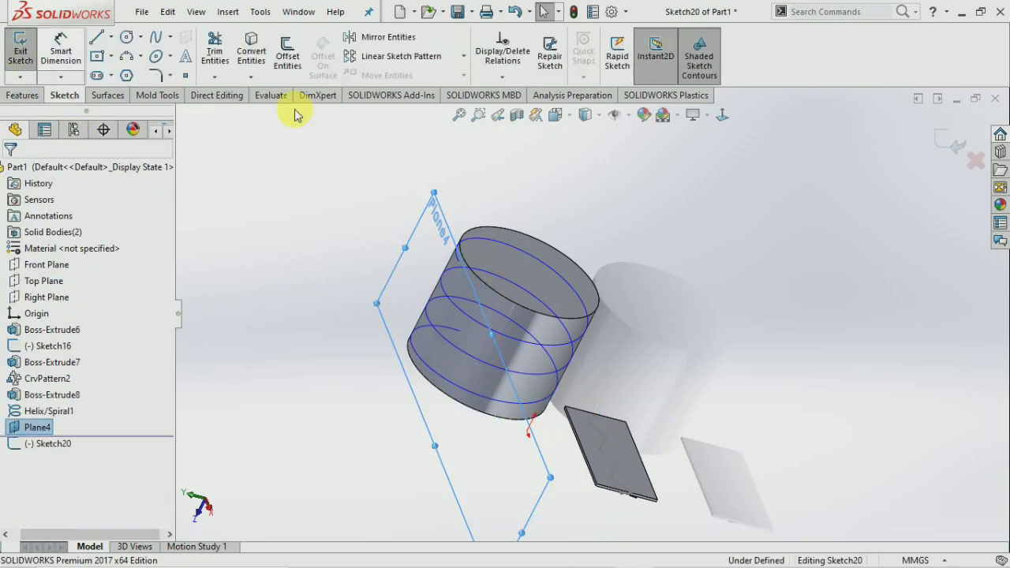
{"action": "left_click", "coordinate": [722, 114]}
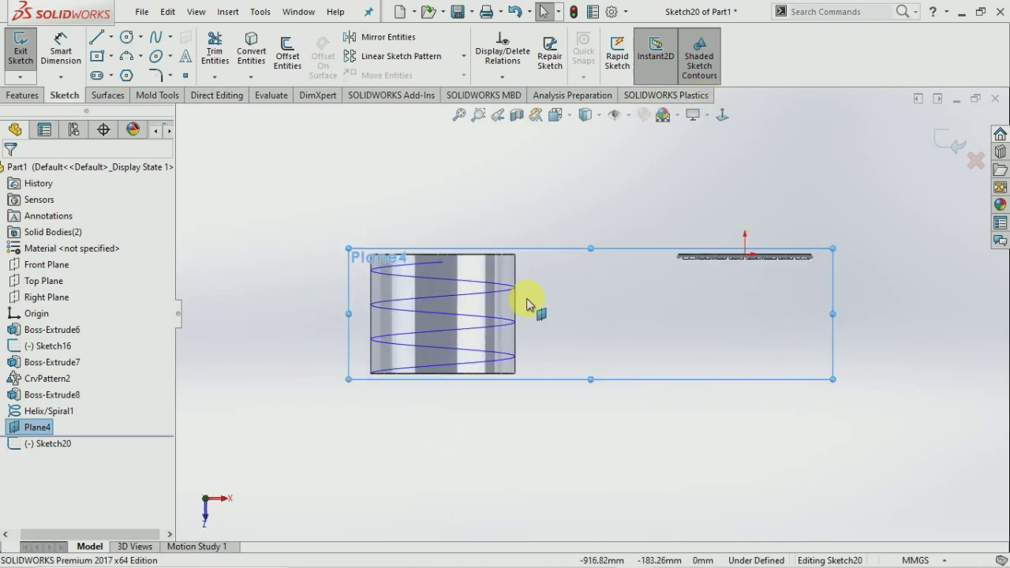
{"action": "scroll", "coordinate": [530, 305], "scroll_direction": "down", "scroll_amount": 2}
{"action": "left_click", "coordinate": [130, 41]}
{"action": "left_click", "coordinate": [429, 384]}
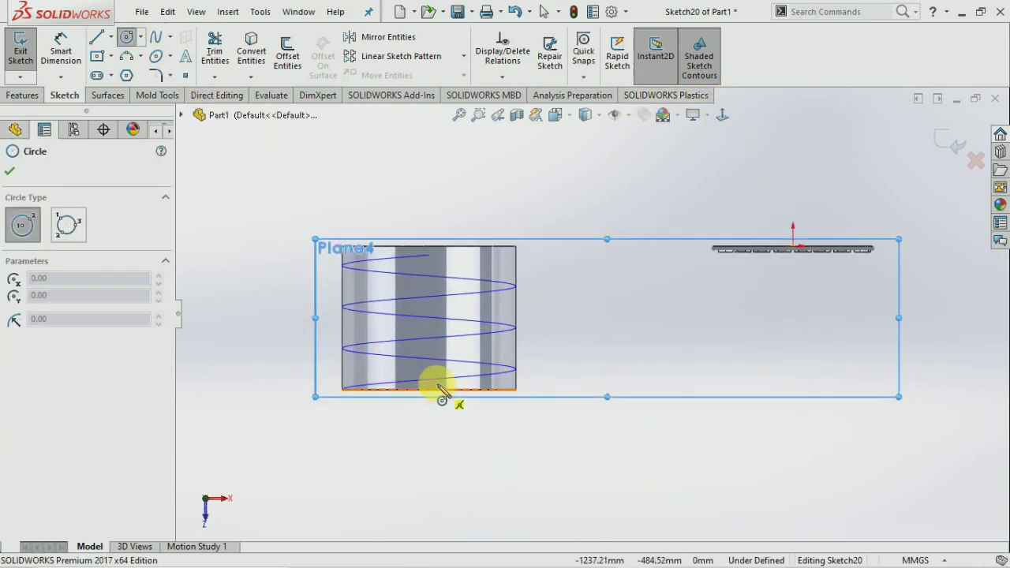
{"action": "left_click_drag", "start_coordinate": [427, 383], "coordinate": [433, 374]}
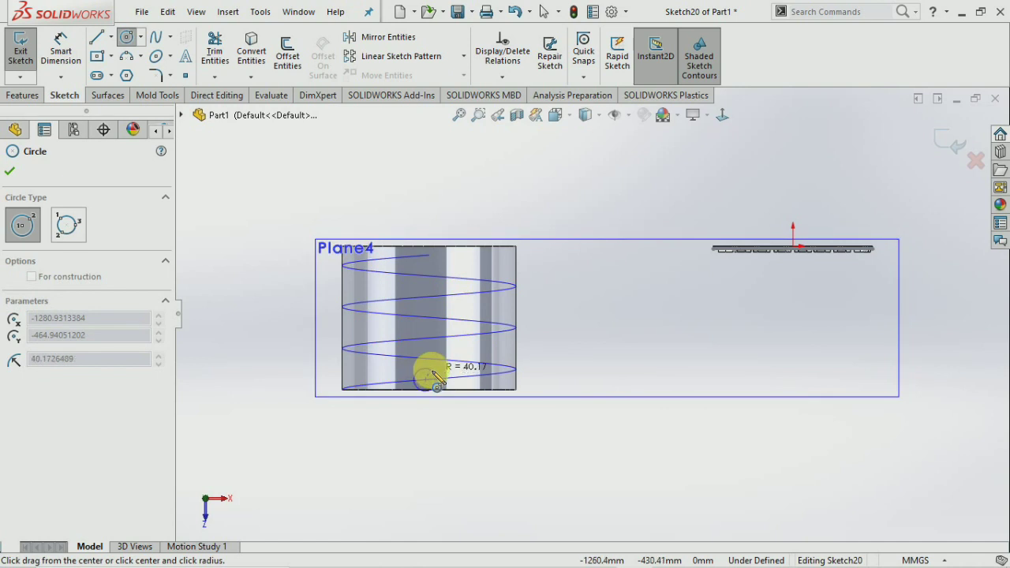
{"action": "left_click_drag", "start_coordinate": [435, 379], "coordinate": [435, 380]}
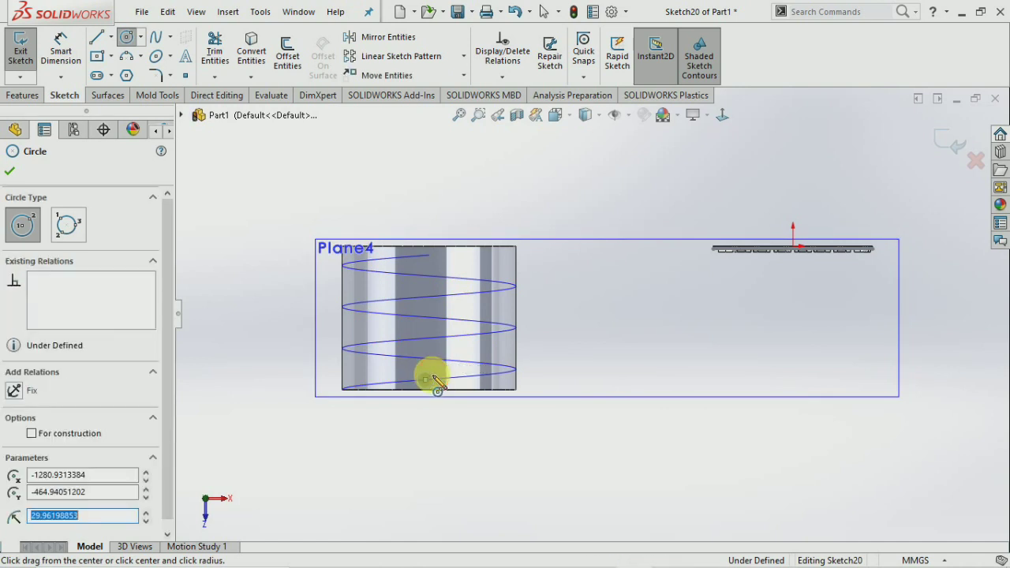
{"action": "key", "text": "Escape"}
{"action": "scroll", "coordinate": [446, 385], "scroll_direction": "down", "scroll_amount": 5}
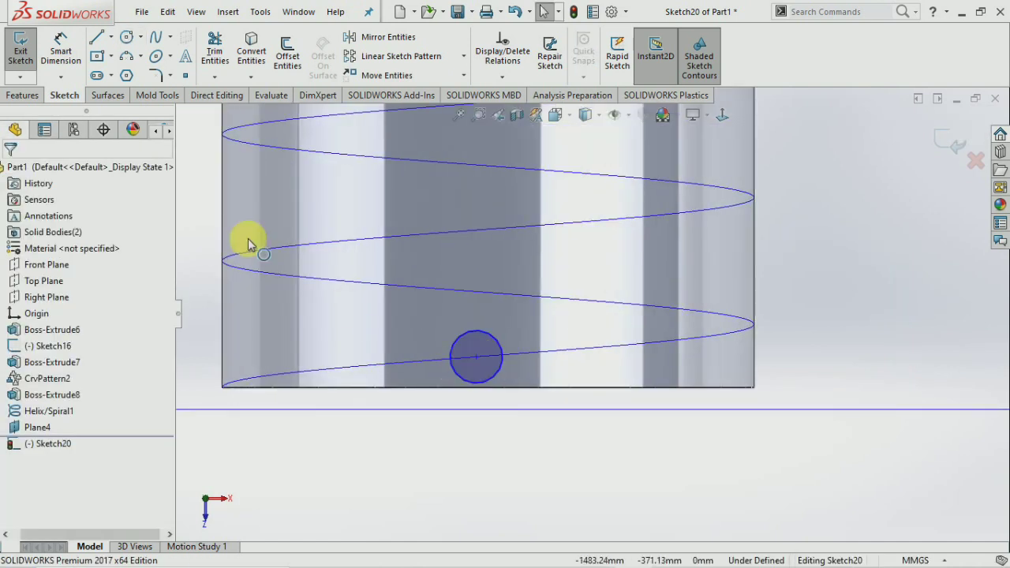
{"action": "left_click", "coordinate": [13, 60]}
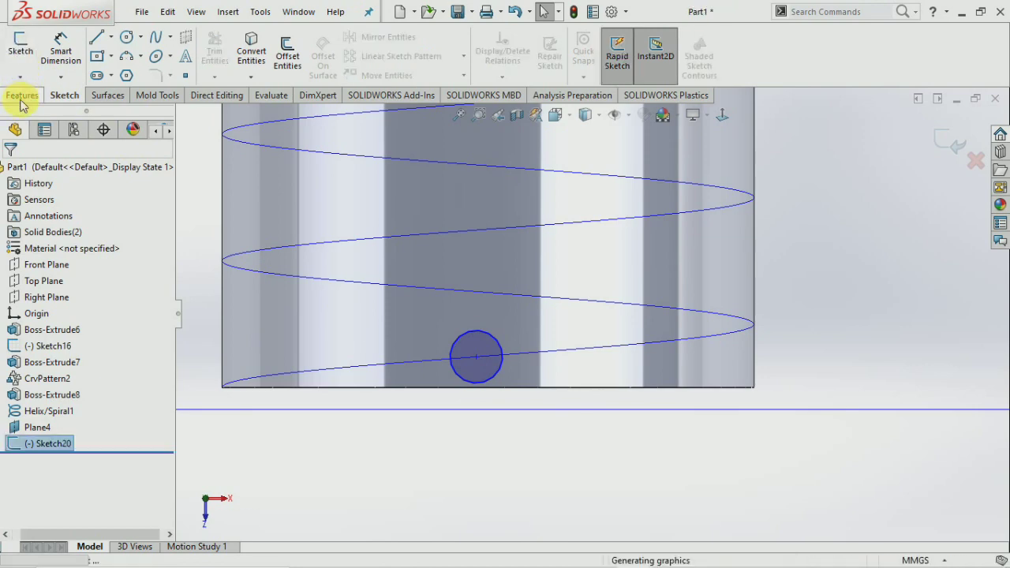
{"action": "left_click", "coordinate": [21, 95]}
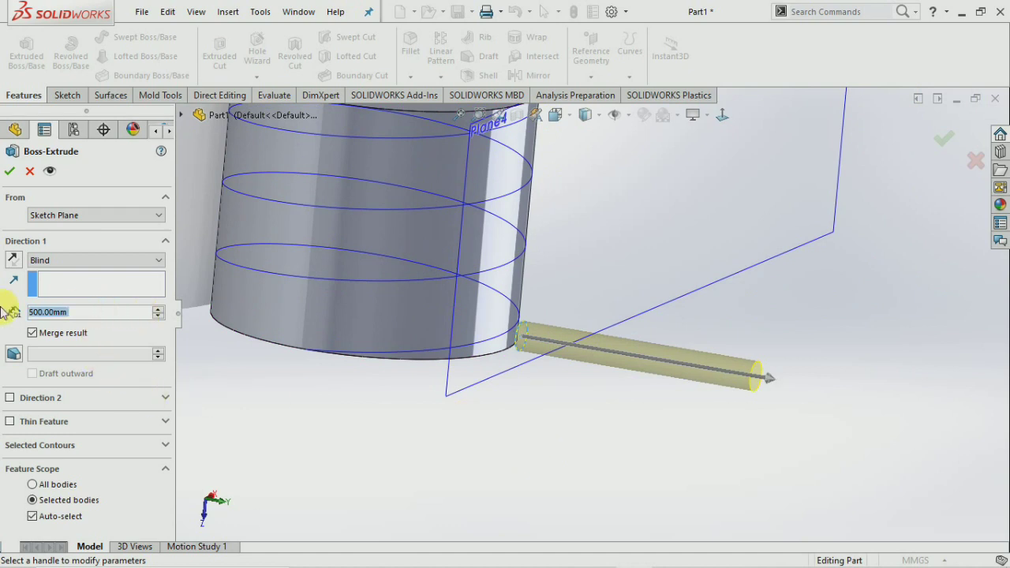
Extrude the circle into a peg, 100 mm in Direction 1 and 50 mm in Direction 2.
{"action": "type", "text": "100"}
{"action": "key", "text": "Return"}
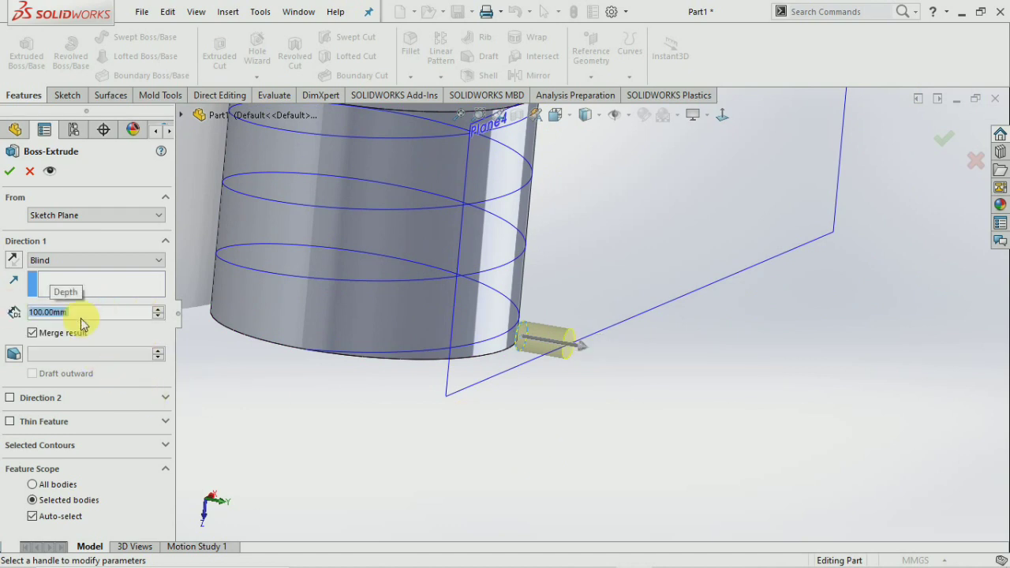
{"action": "left_click", "coordinate": [9, 399]}
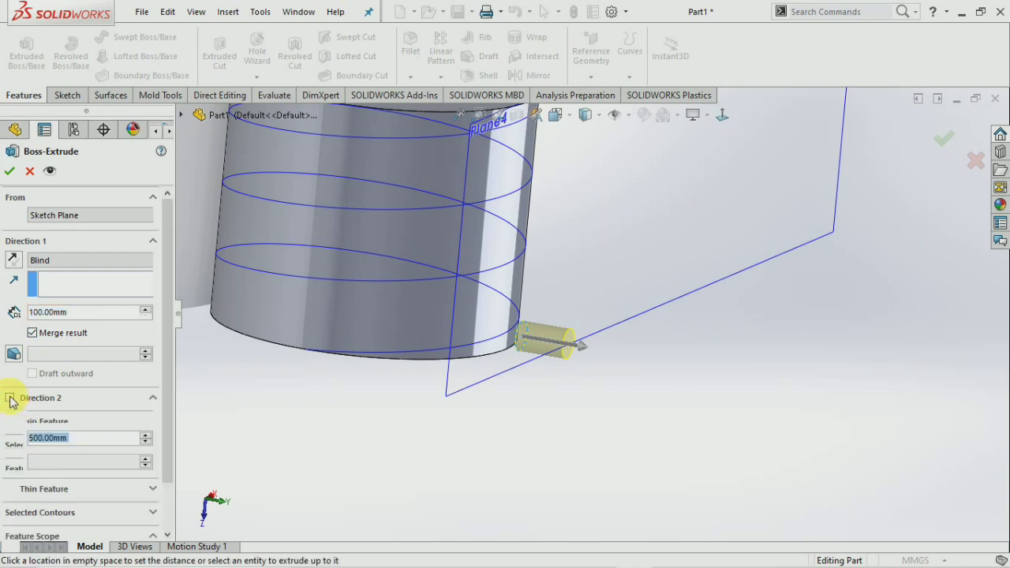
{"action": "type", "text": "20"}
{"action": "key", "text": "Return"}
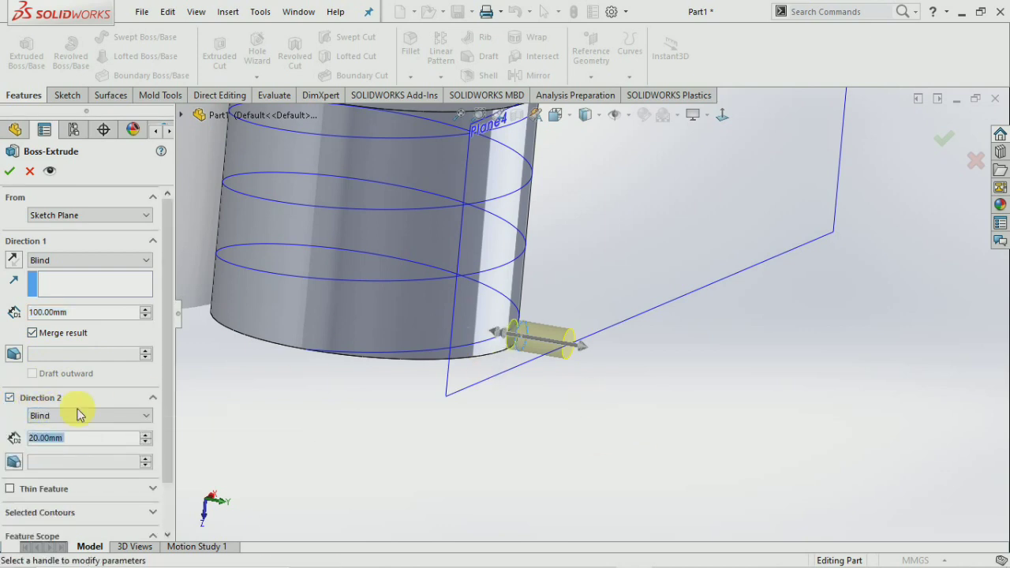
{"action": "type", "text": "50"}
{"action": "key", "text": "Return"}
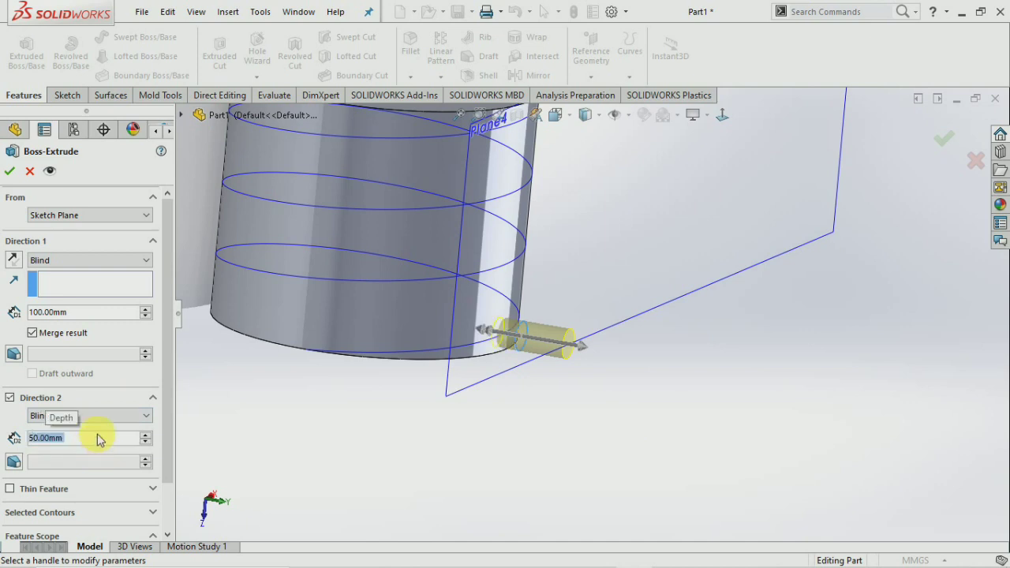
{"action": "left_click", "coordinate": [10, 172]}
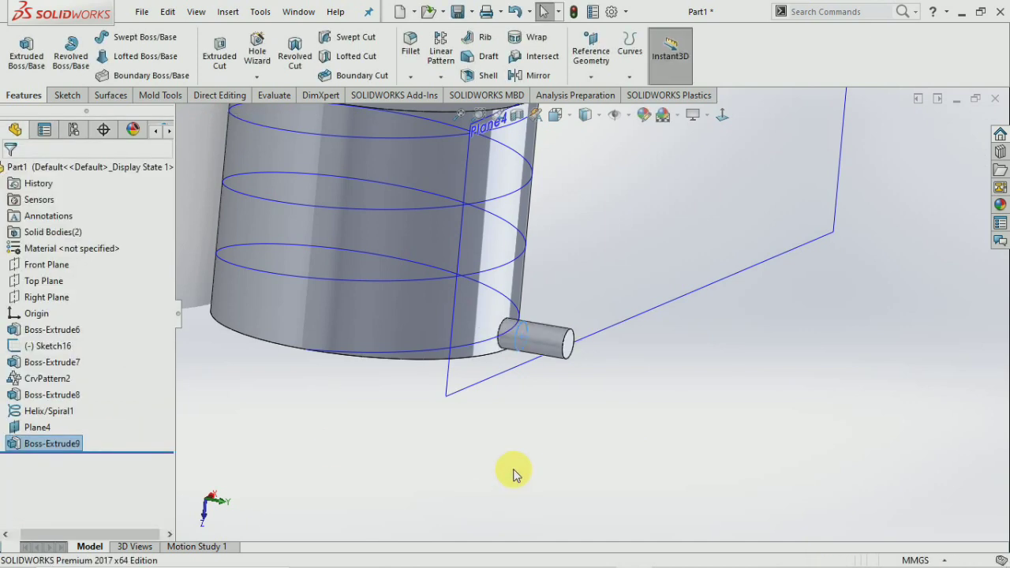
Hide Plane4.
{"action": "scroll", "coordinate": [579, 331], "scroll_direction": "up", "scroll_amount": 3}
{"action": "middle_click_drag", "start_coordinate": [579, 332], "coordinate": [555, 342]}
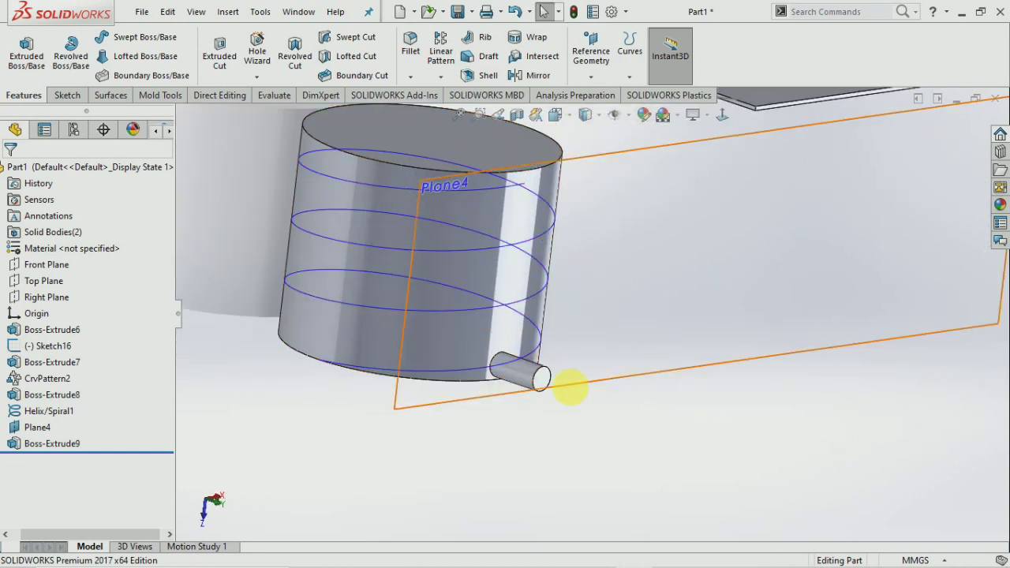
{"action": "right_click", "coordinate": [640, 382]}
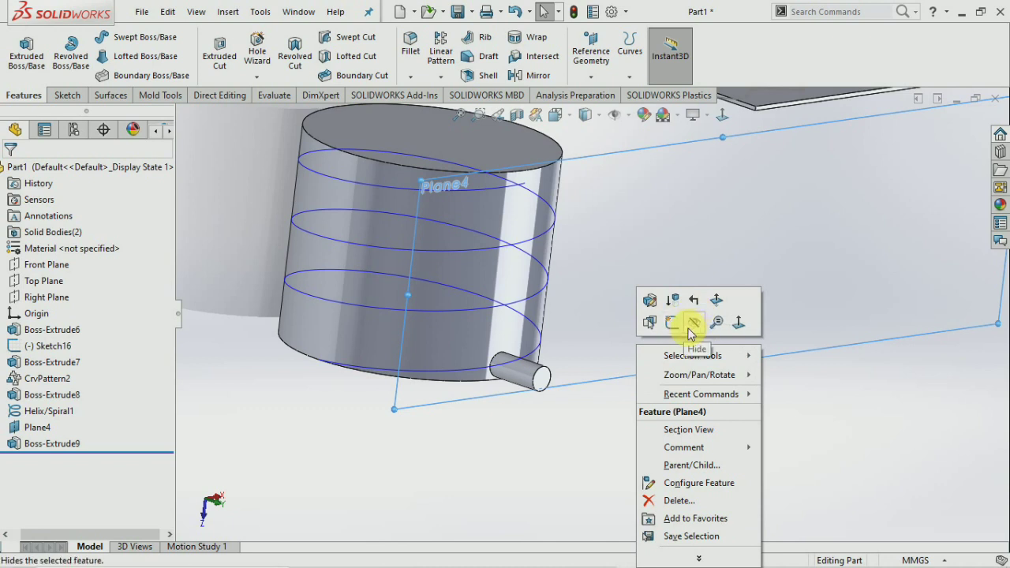
{"action": "left_click", "coordinate": [693, 323]}
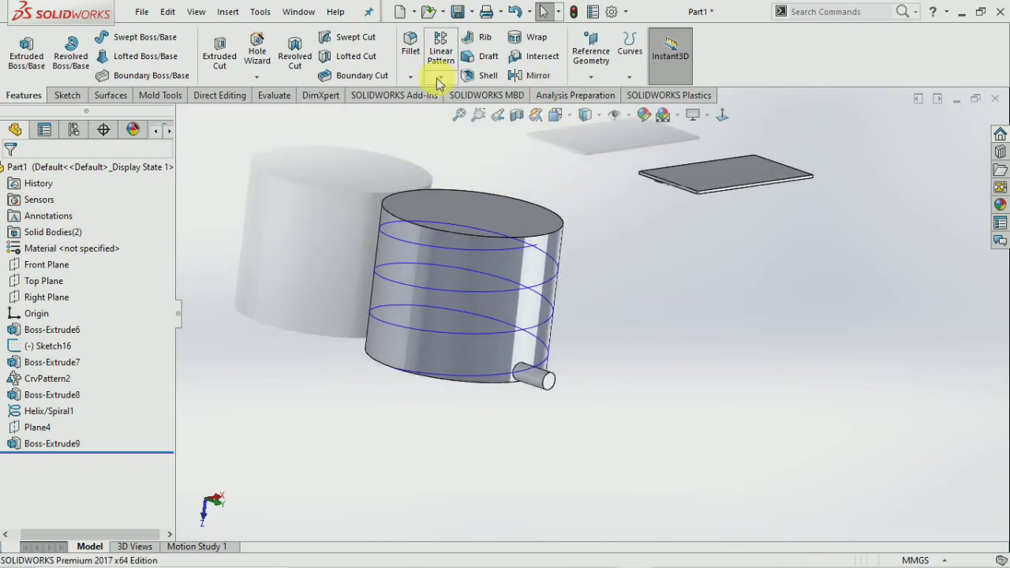
Start a curve driven pattern along Helix/Spiral1, normal to the cylinder face, repeating Boss-Extrude9.
{"action": "left_click", "coordinate": [440, 76]}
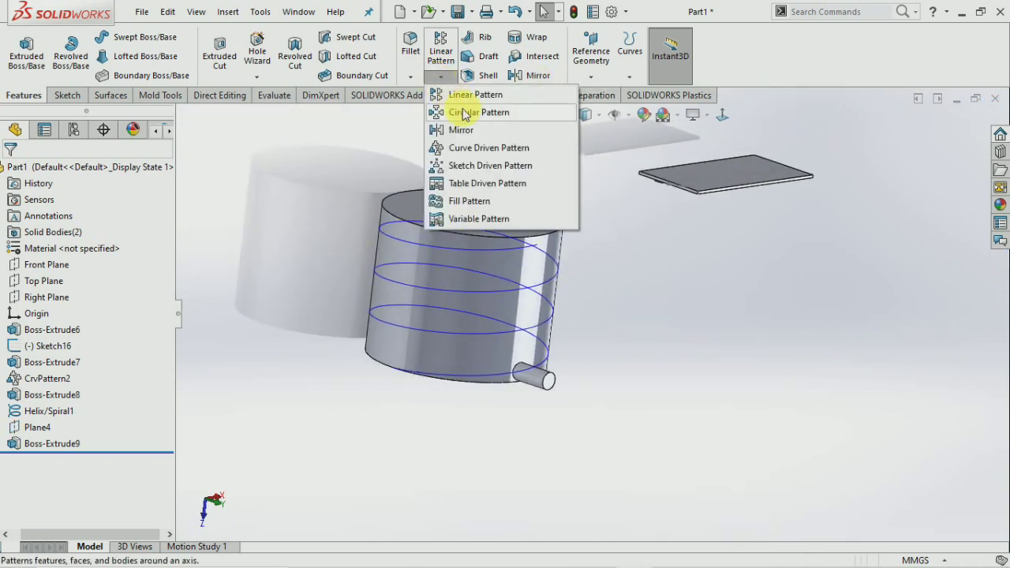
{"action": "left_click", "coordinate": [490, 154]}
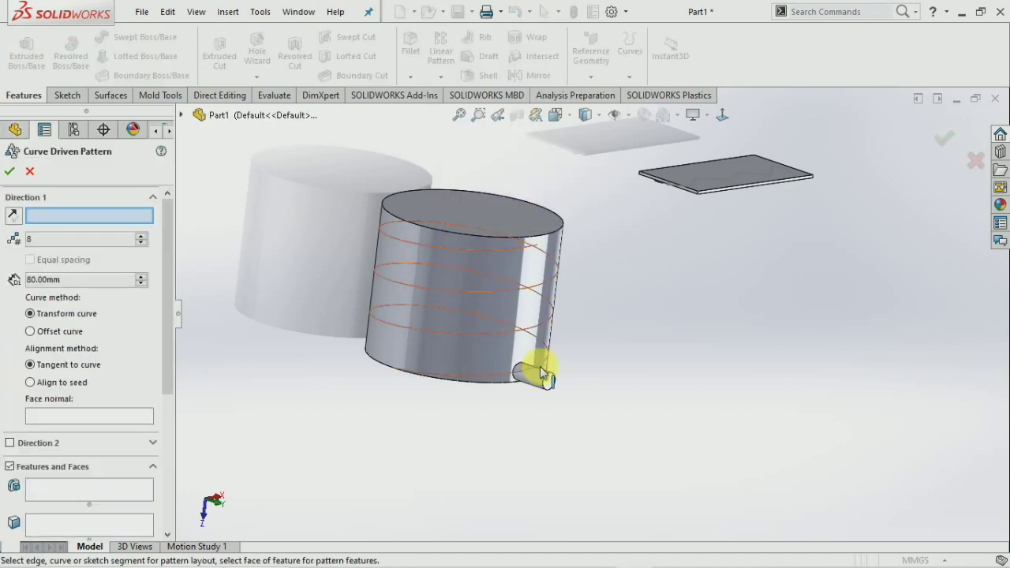
{"action": "left_click", "coordinate": [181, 115]}
{"action": "left_click", "coordinate": [245, 360]}
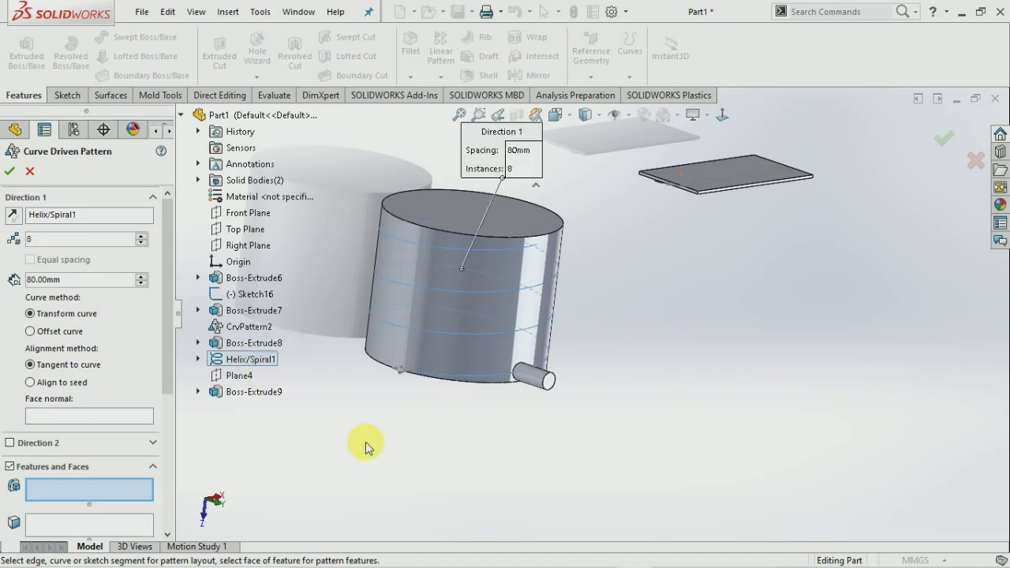
{"action": "left_click", "coordinate": [41, 417]}
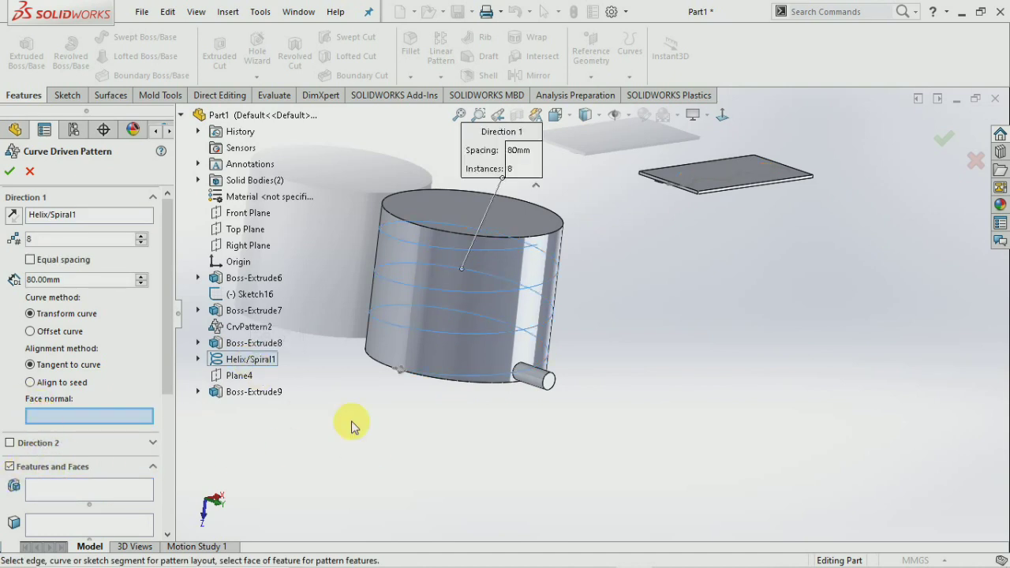
{"action": "left_click", "coordinate": [489, 316]}
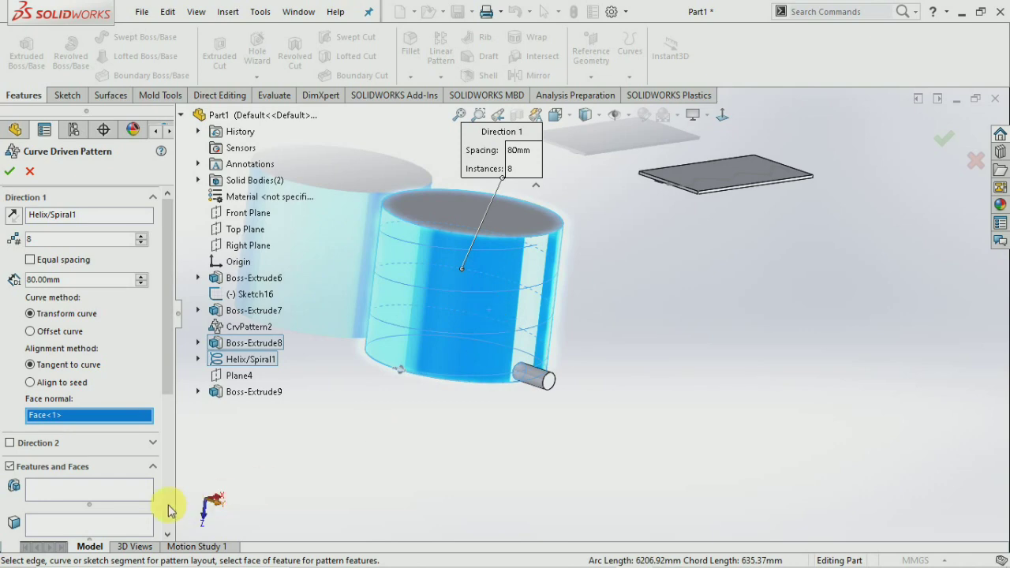
{"action": "left_click", "coordinate": [76, 492]}
{"action": "scroll", "coordinate": [552, 398], "scroll_direction": "down", "scroll_amount": 3}
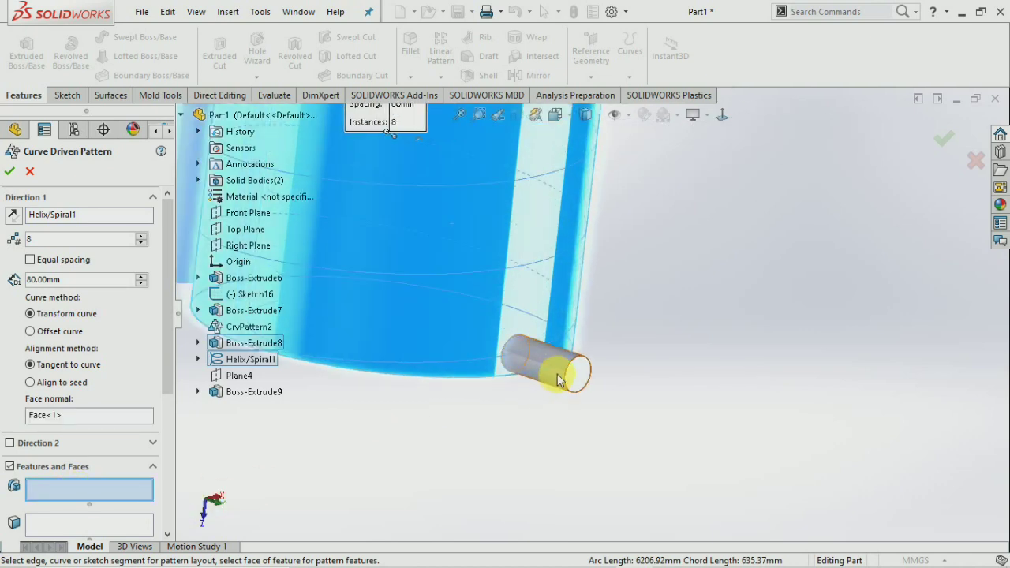
{"action": "left_click", "coordinate": [557, 379]}
Set the peg pattern to 30 instances and confirm it.
{"action": "scroll", "coordinate": [545, 426], "scroll_direction": "up", "scroll_amount": 5}
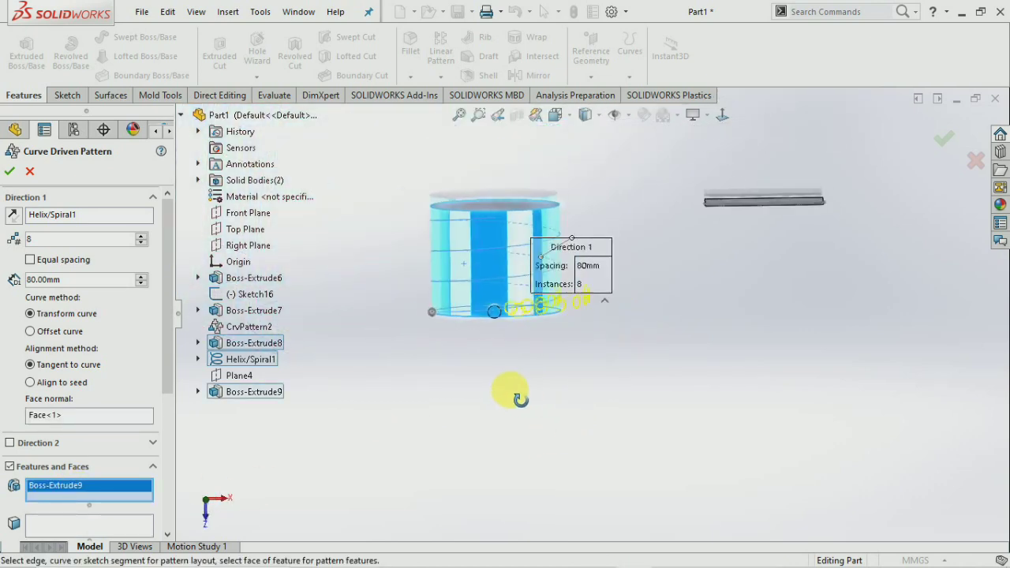
{"action": "scroll", "coordinate": [576, 343], "scroll_direction": "down", "scroll_amount": 5}
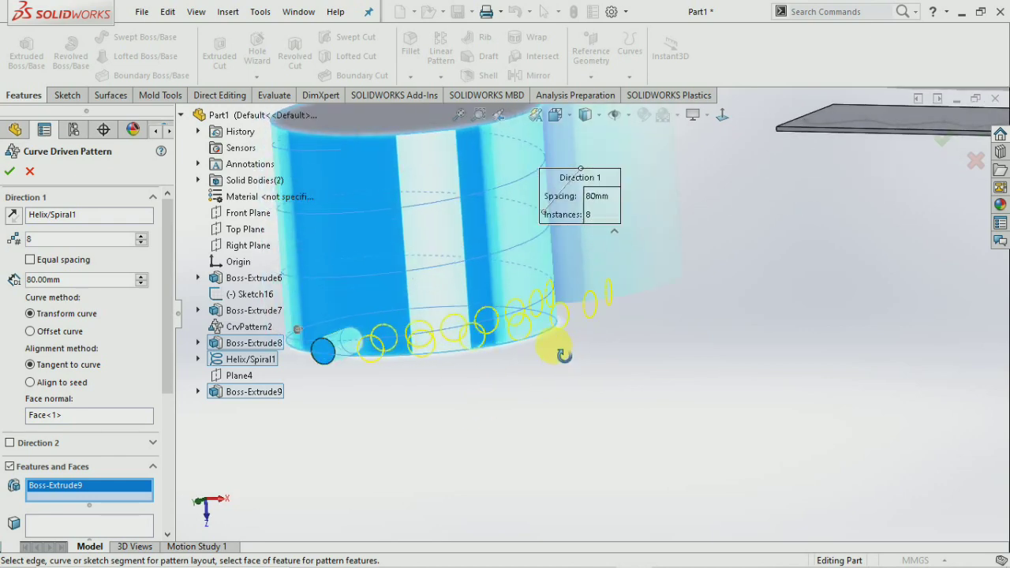
{"action": "middle_click_drag", "start_coordinate": [544, 351], "coordinate": [576, 347]}
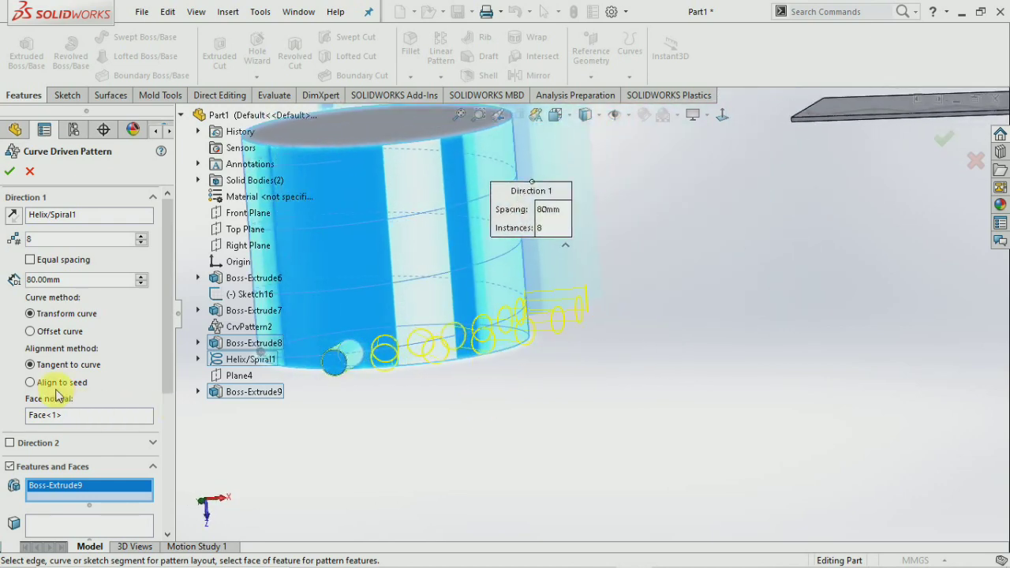
{"action": "left_click", "coordinate": [140, 238]}
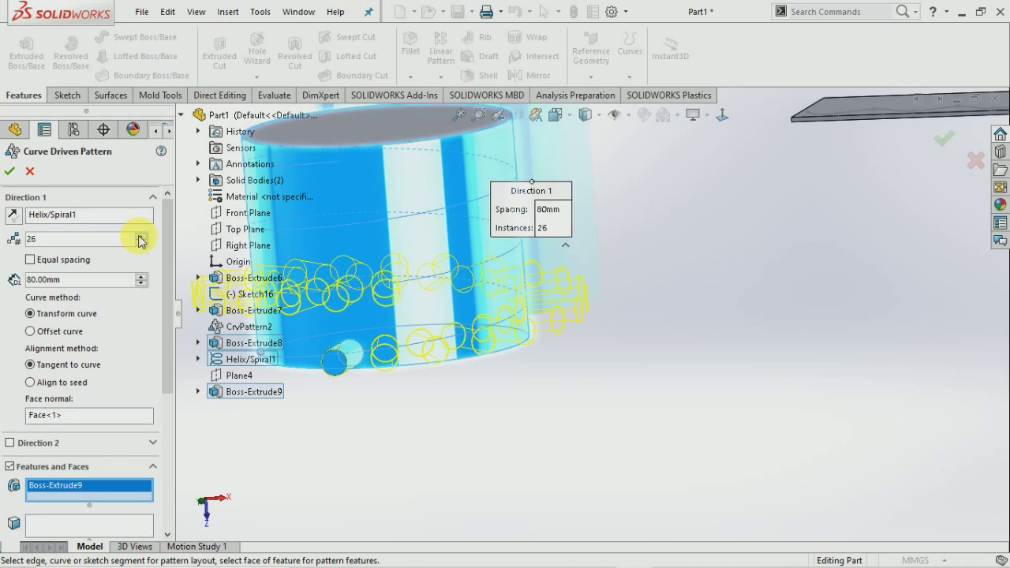
{"action": "scroll", "coordinate": [497, 450], "scroll_direction": "up", "scroll_amount": 2}
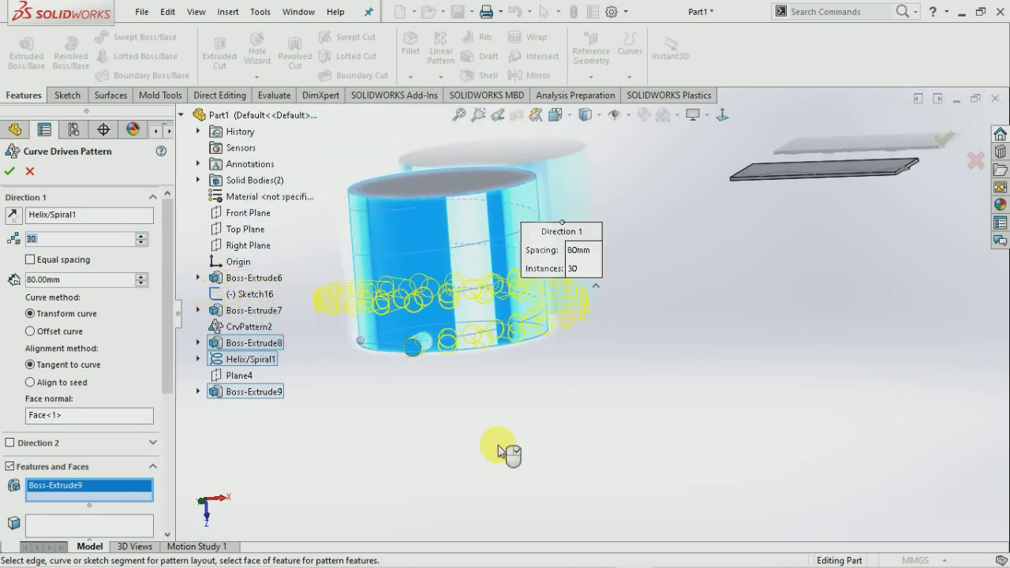
{"action": "middle_click_drag", "start_coordinate": [539, 388], "coordinate": [509, 384]}
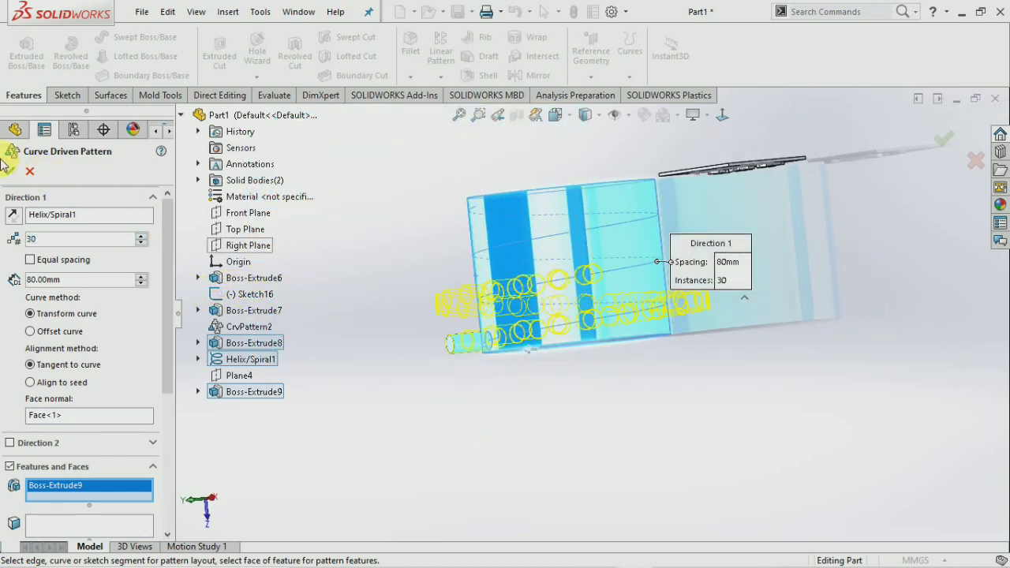
{"action": "left_click", "coordinate": [486, 400]}
{"action": "mouse_move", "coordinate": [486, 401]}
{"action": "middle_mouse_down"}
{"action": "mouse_move", "coordinate": [568, 432]}
{"action": "mouse_move", "coordinate": [591, 548]}
{"action": "mouse_move", "coordinate": [535, 548]}
{"action": "mouse_move", "coordinate": [513, 503]}
{"action": "mouse_move", "coordinate": [570, 415]}
{"action": "mouse_move", "coordinate": [695, 293]}
{"action": "mouse_move", "coordinate": [688, 264]}
{"action": "mouse_move", "coordinate": [632, 331]}
{"action": "mouse_move", "coordinate": [542, 384]}
{"action": "mouse_move", "coordinate": [501, 435]}
{"action": "mouse_move", "coordinate": [461, 462]}
{"action": "mouse_move", "coordinate": [534, 458]}
{"action": "mouse_move", "coordinate": [491, 397]}
{"action": "middle_mouse_up"}
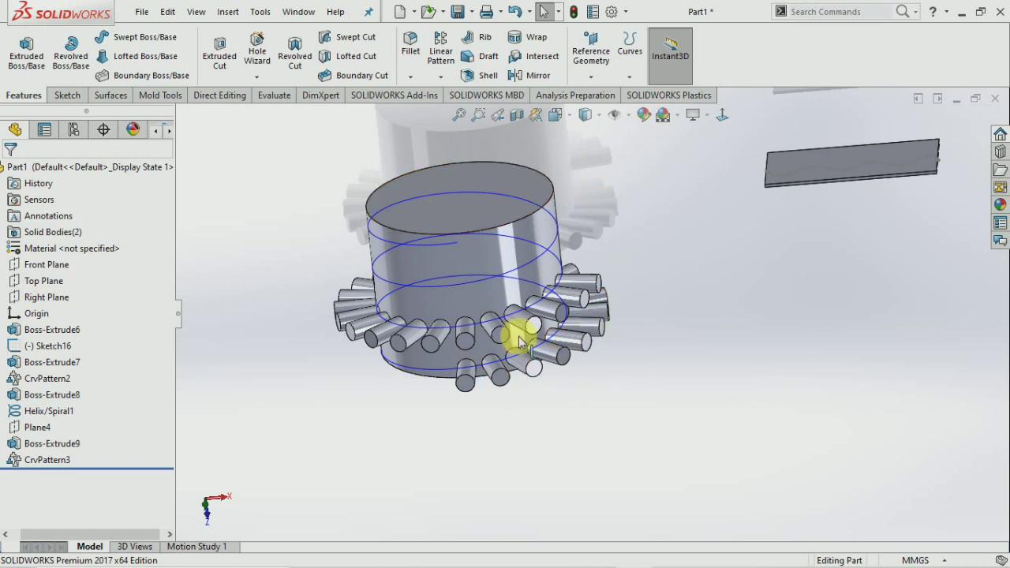
{"action": "left_click", "coordinate": [527, 271]}
Select the plate's top face and start a new sketch on it.
{"action": "key", "text": "f"}
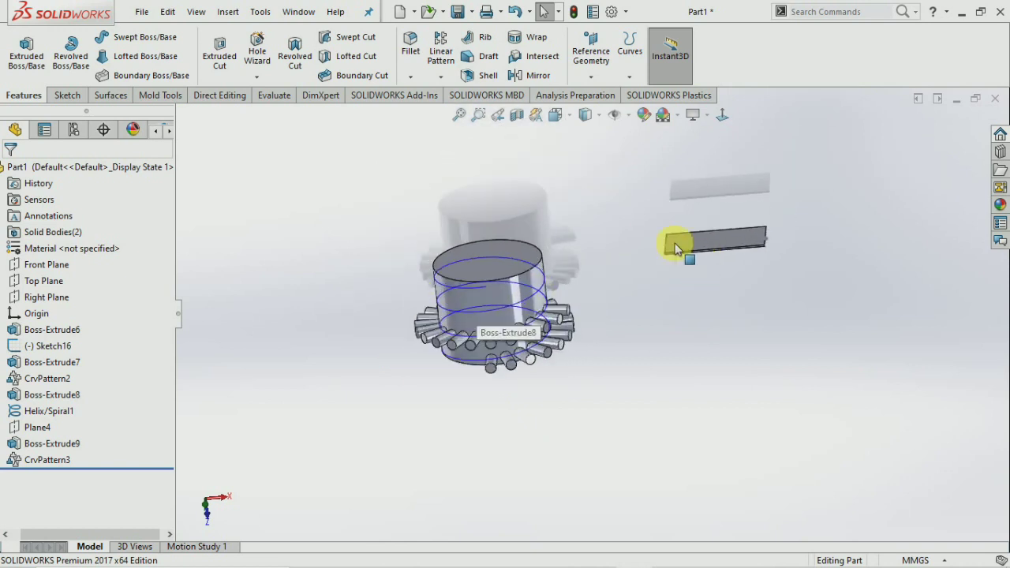
{"action": "left_click", "coordinate": [440, 77]}
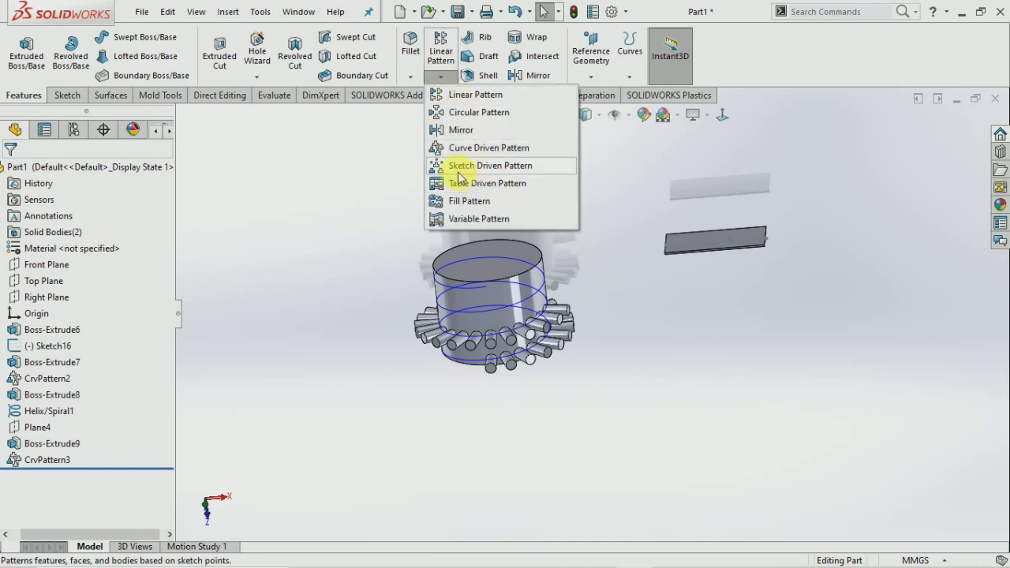
{"action": "scroll", "coordinate": [717, 246], "scroll_direction": "down", "scroll_amount": 6}
{"action": "middle_click_drag", "start_coordinate": [690, 290], "coordinate": [683, 386]}
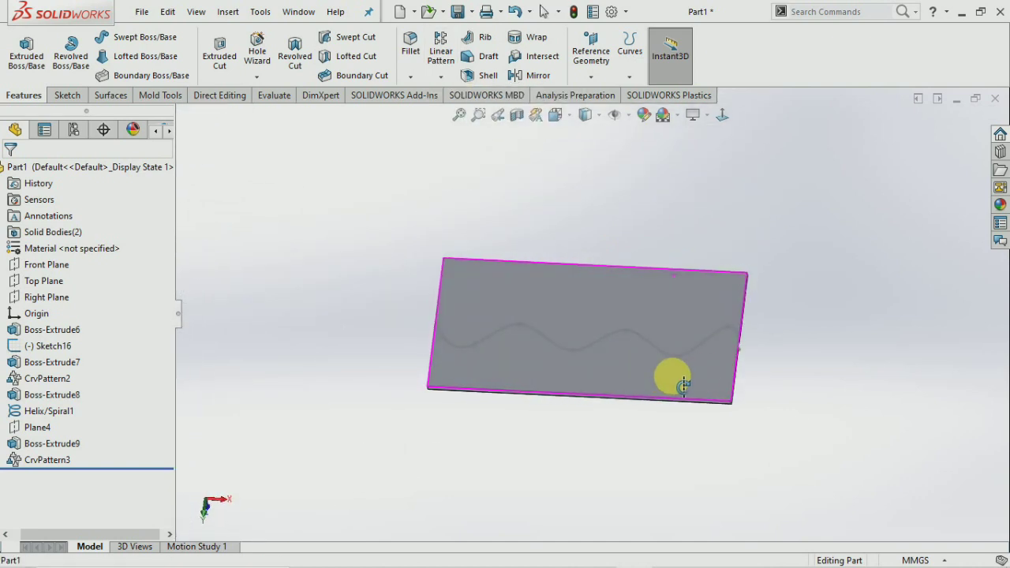
{"action": "right_click", "coordinate": [784, 368]}
{"action": "left_click", "coordinate": [631, 387]}
{"action": "left_click", "coordinate": [845, 309]}
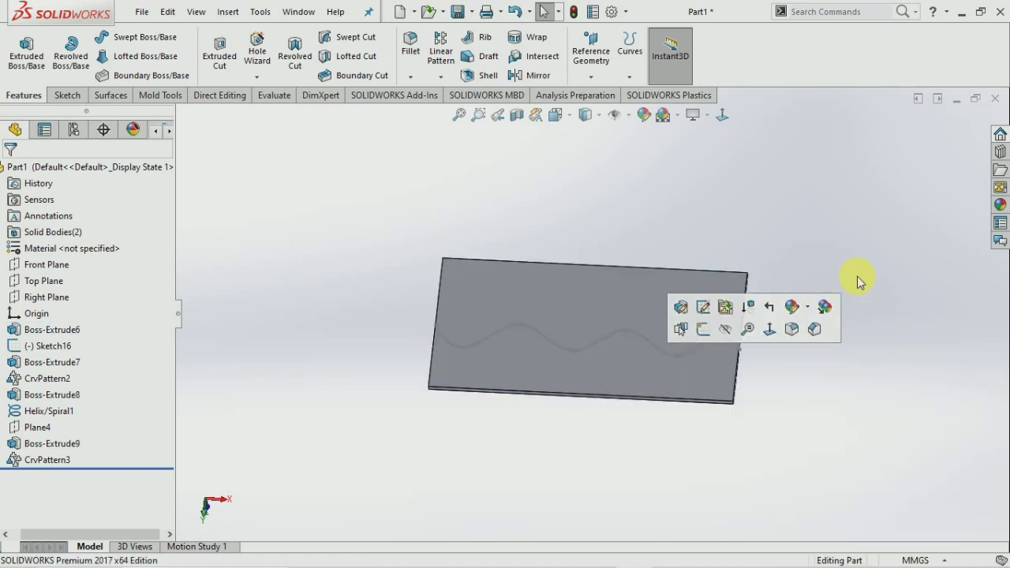
{"action": "left_click", "coordinate": [614, 370]}
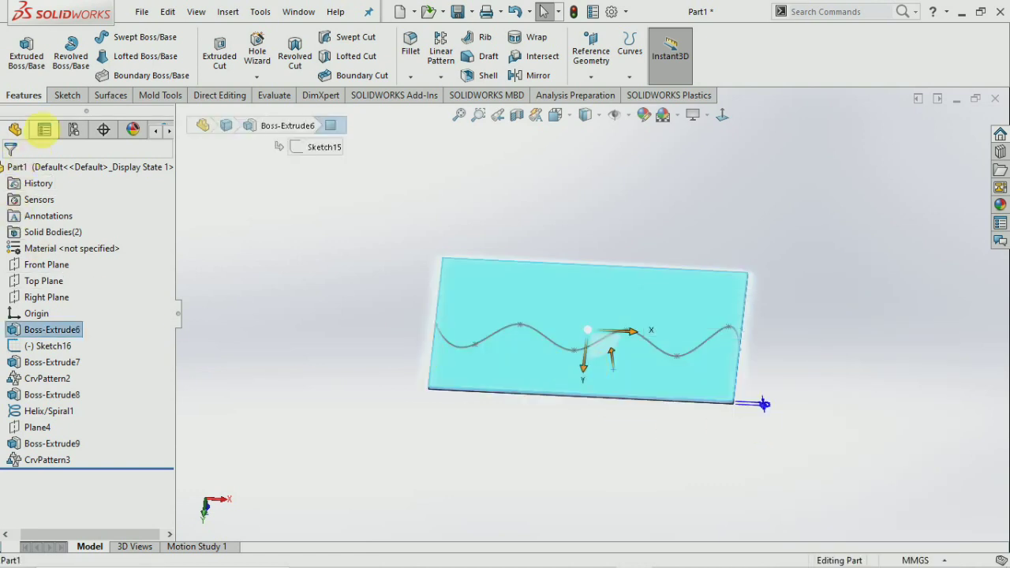
{"action": "left_click", "coordinate": [66, 95]}
{"action": "left_click", "coordinate": [21, 50]}
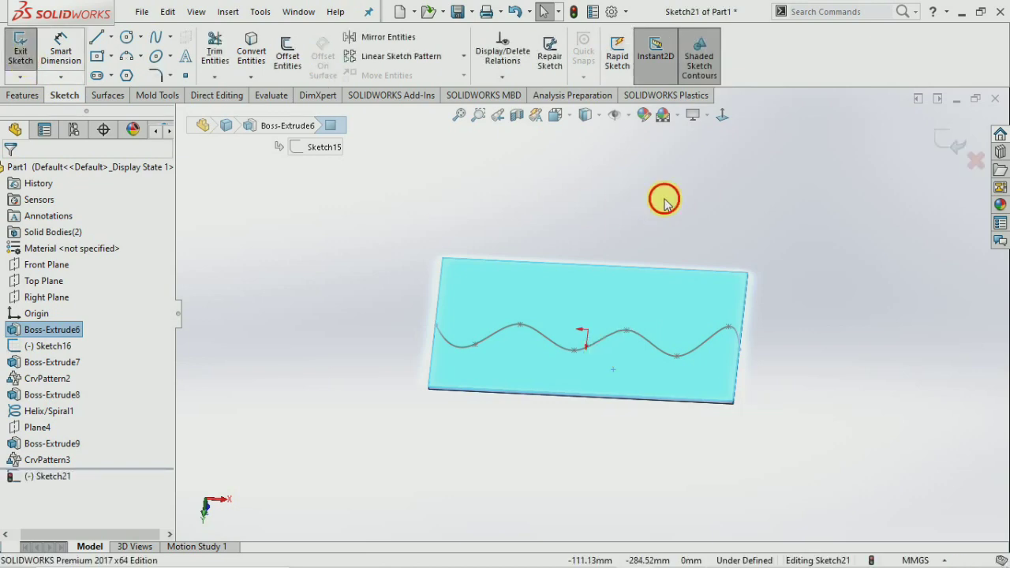
Draw a circle of about 26 mm radius below the spline's middle and exit the sketch.
{"action": "left_click", "coordinate": [722, 114]}
{"action": "scroll", "coordinate": [499, 281], "scroll_direction": "down", "scroll_amount": 3}
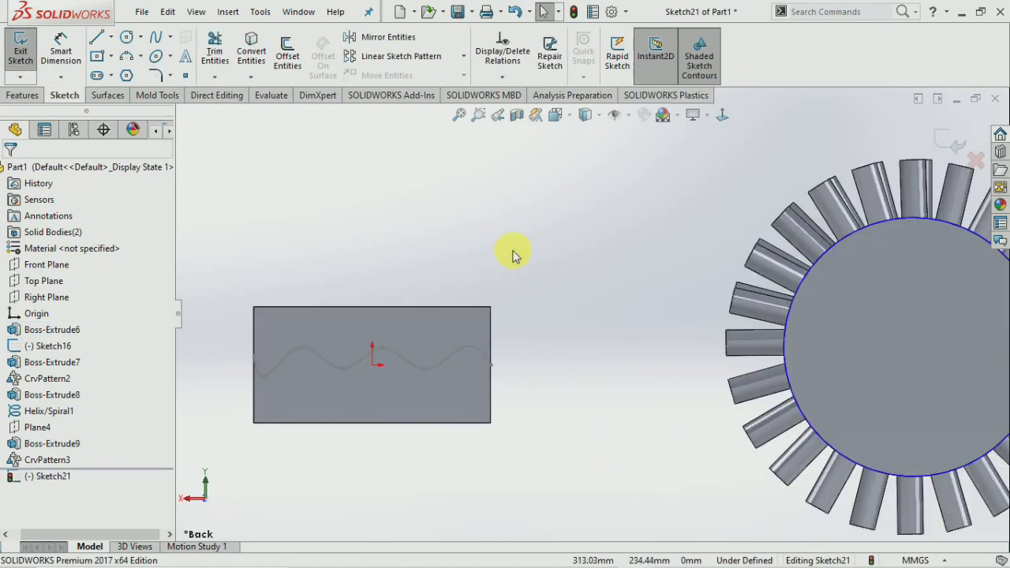
{"action": "scroll", "coordinate": [340, 393], "scroll_direction": "down", "scroll_amount": 2}
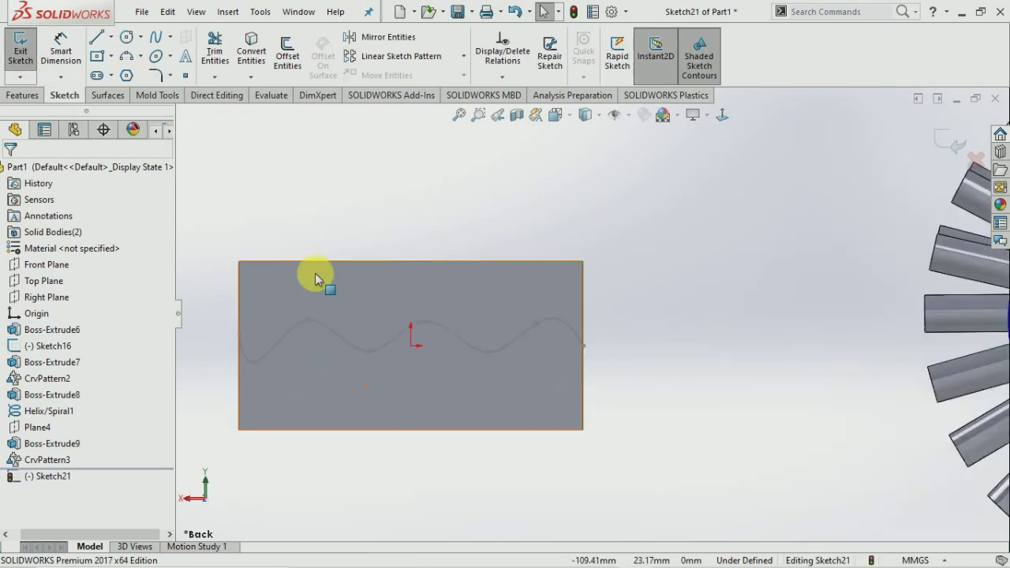
{"action": "left_click", "coordinate": [129, 37]}
{"action": "left_click", "coordinate": [406, 363]}
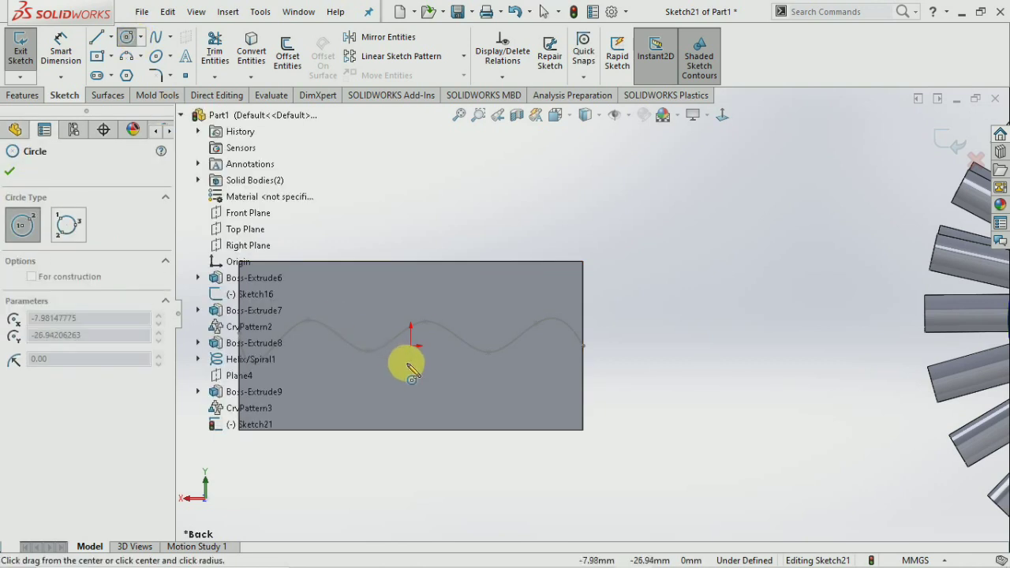
{"action": "left_click", "coordinate": [424, 360]}
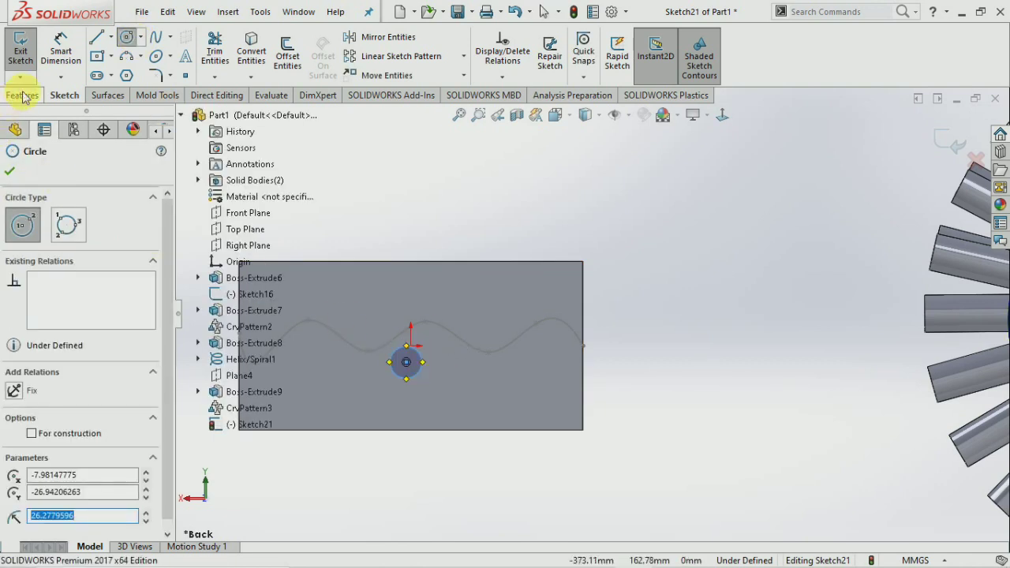
{"action": "left_click", "coordinate": [20, 63]}
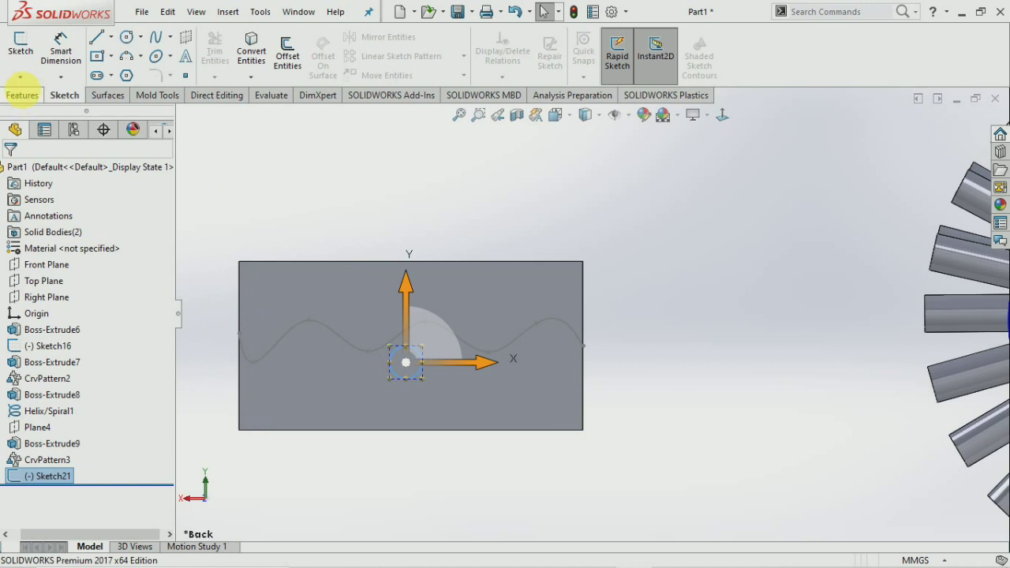
{"action": "left_click", "coordinate": [30, 98]}
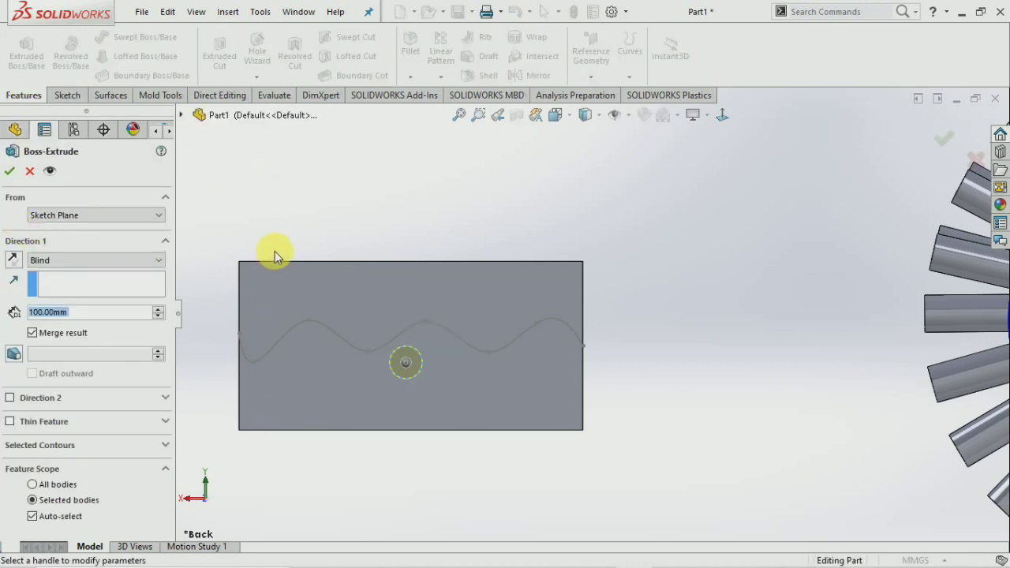
Extrude the plate circle 20 mm into a round boss.
{"action": "type", "text": "20"}
{"action": "key", "text": "Return"}
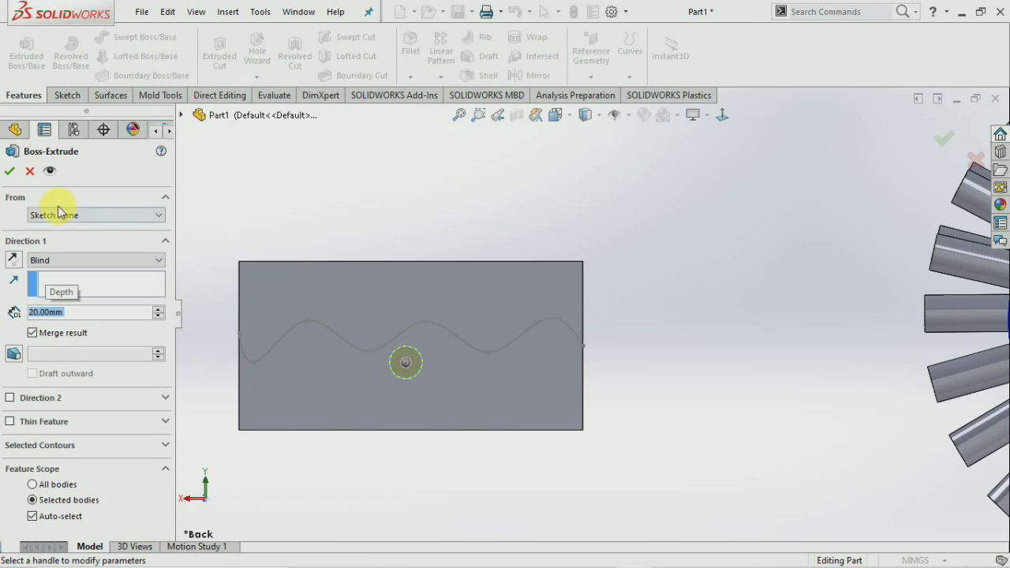
{"action": "left_click", "coordinate": [9, 170]}
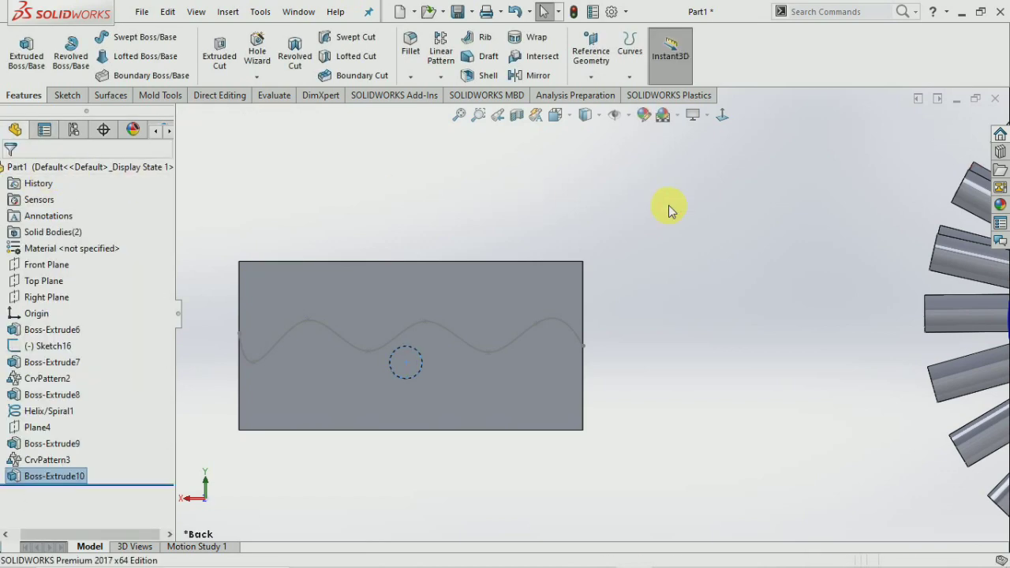
{"action": "mouse_move", "coordinate": [377, 364]}
{"action": "middle_mouse_down"}
{"action": "mouse_move", "coordinate": [403, 341]}
{"action": "mouse_move", "coordinate": [397, 360]}
{"action": "middle_mouse_up"}
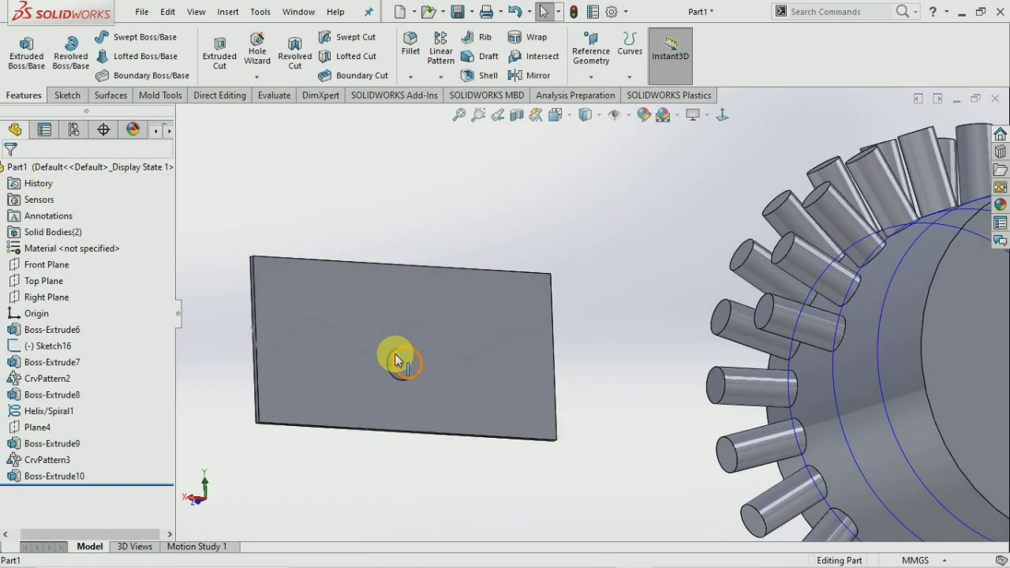
{"action": "left_click", "coordinate": [400, 361]}
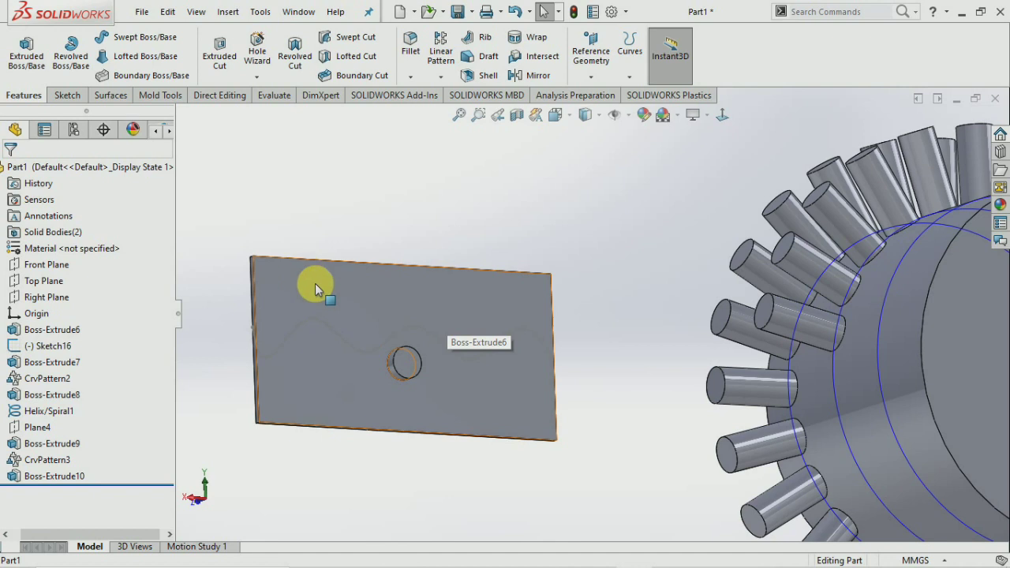
{"action": "left_click", "coordinate": [392, 111]}
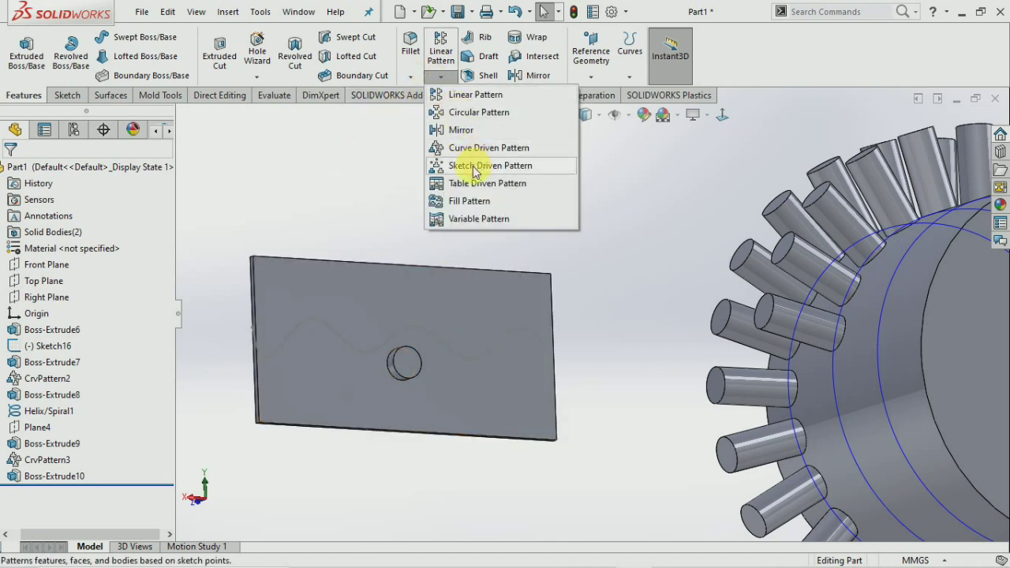
Start a new sketch on the plate's front face and view it straight on.
{"action": "left_click", "coordinate": [331, 177]}
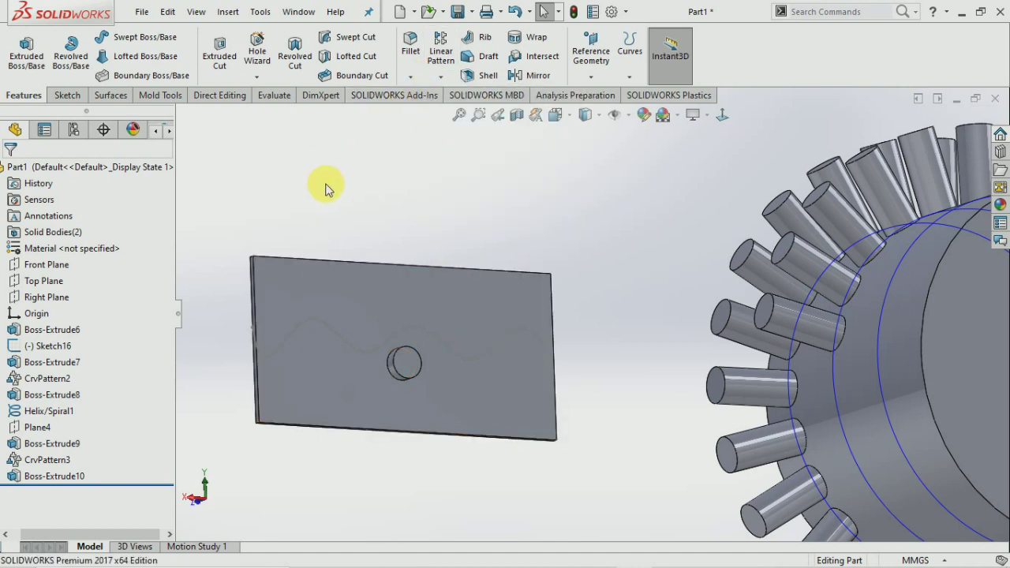
{"action": "left_click", "coordinate": [276, 291]}
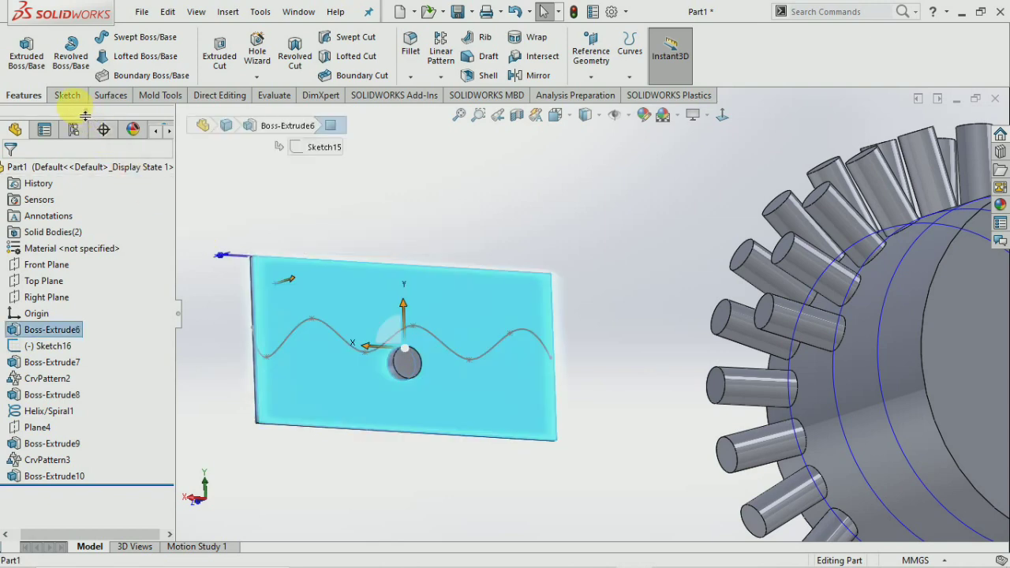
{"action": "left_click", "coordinate": [67, 95]}
{"action": "left_click", "coordinate": [21, 44]}
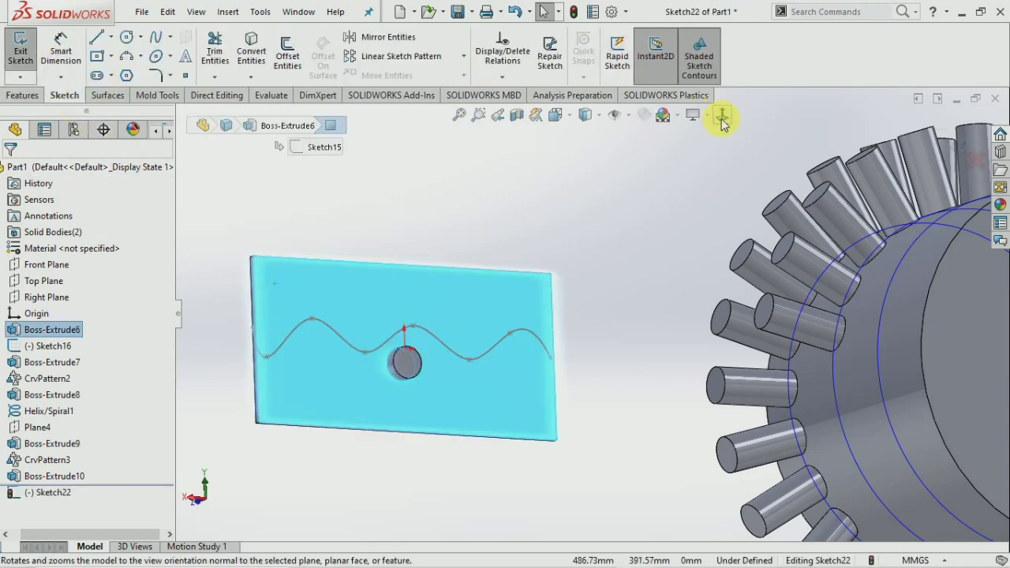
{"action": "left_click", "coordinate": [722, 116]}
{"action": "scroll", "coordinate": [418, 316], "scroll_direction": "down", "scroll_amount": 5}
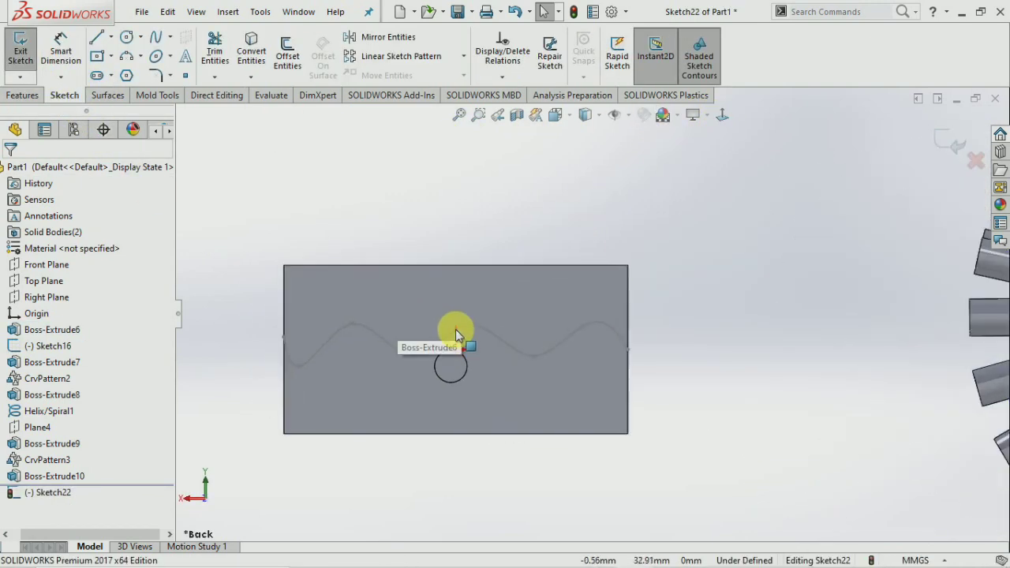
{"action": "scroll", "coordinate": [545, 357], "scroll_direction": "up", "scroll_amount": 2}
{"action": "scroll", "coordinate": [553, 353], "scroll_direction": "down", "scroll_amount": 3}
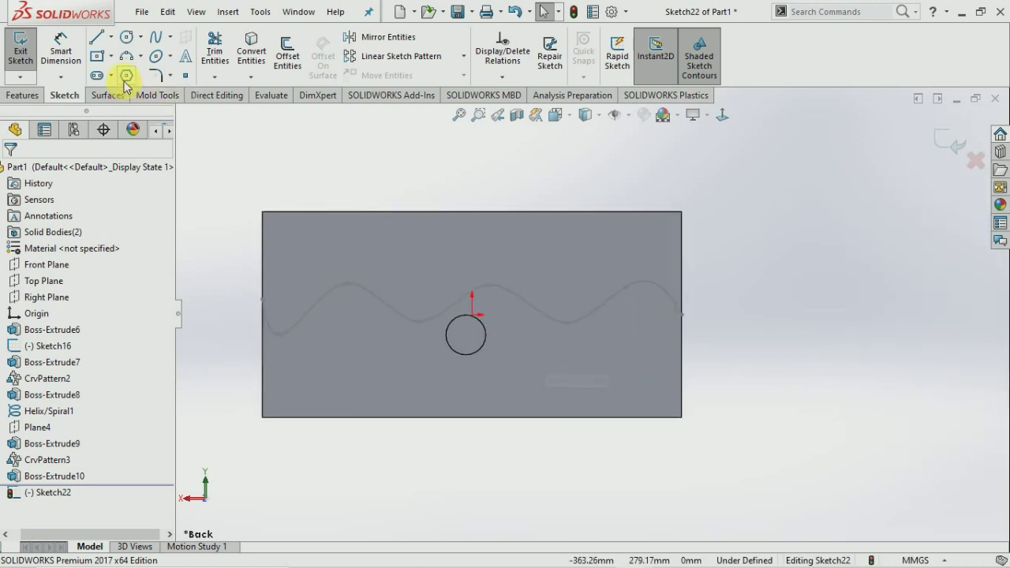
Place five sketch points, one near each plate corner and one top-middle.
{"action": "left_click", "coordinate": [111, 38]}
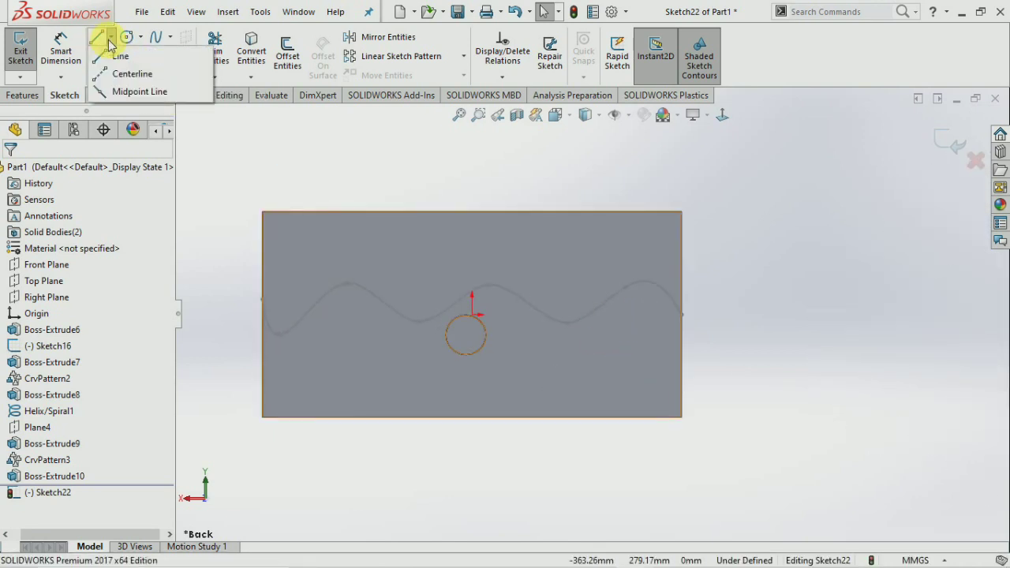
{"action": "left_click", "coordinate": [303, 147]}
{"action": "left_click", "coordinate": [187, 79]}
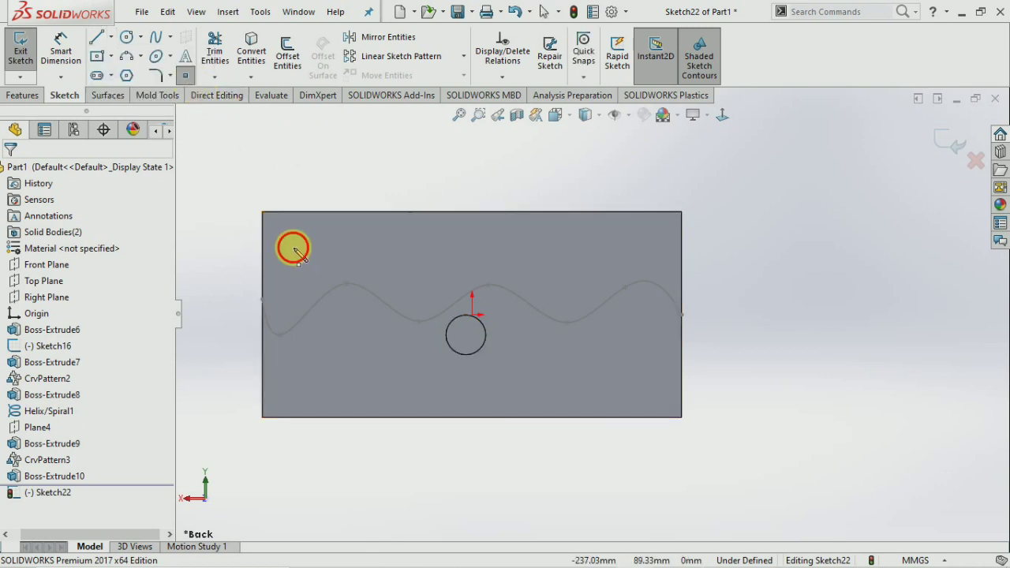
{"action": "left_click", "coordinate": [293, 247]}
{"action": "left_click", "coordinate": [629, 247]}
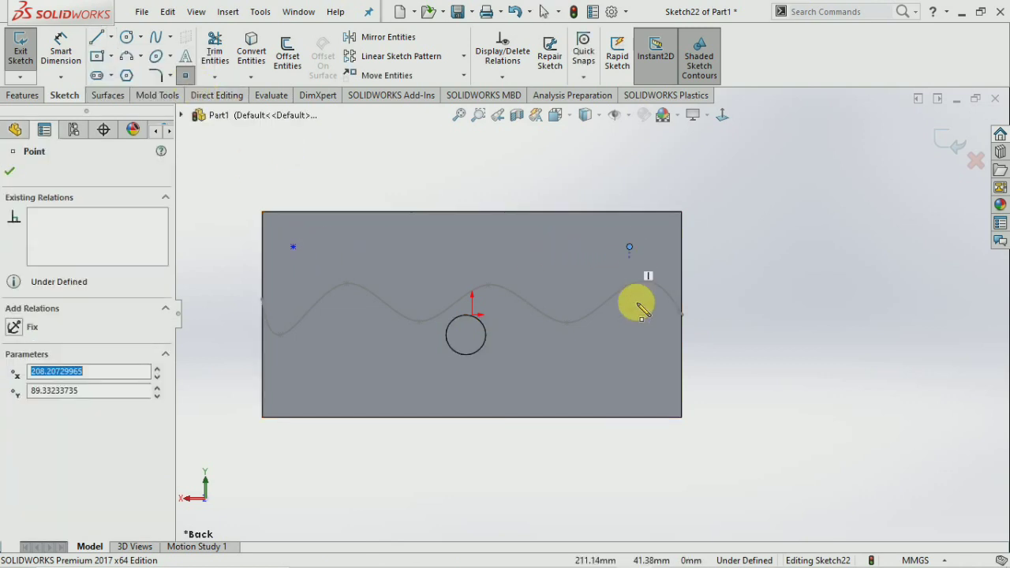
{"action": "left_click", "coordinate": [629, 377]}
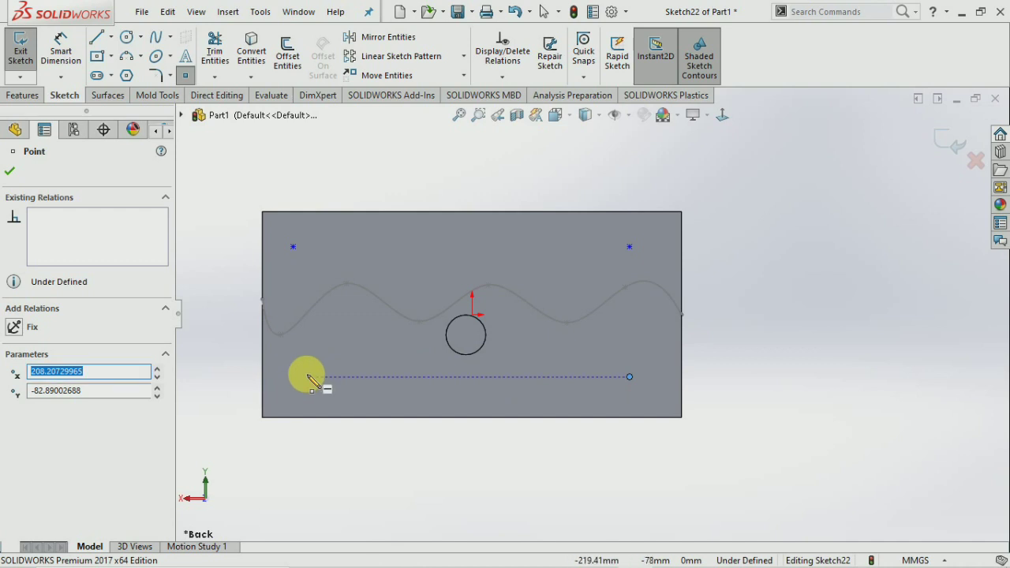
{"action": "left_click", "coordinate": [306, 377]}
{"action": "left_click", "coordinate": [458, 247]}
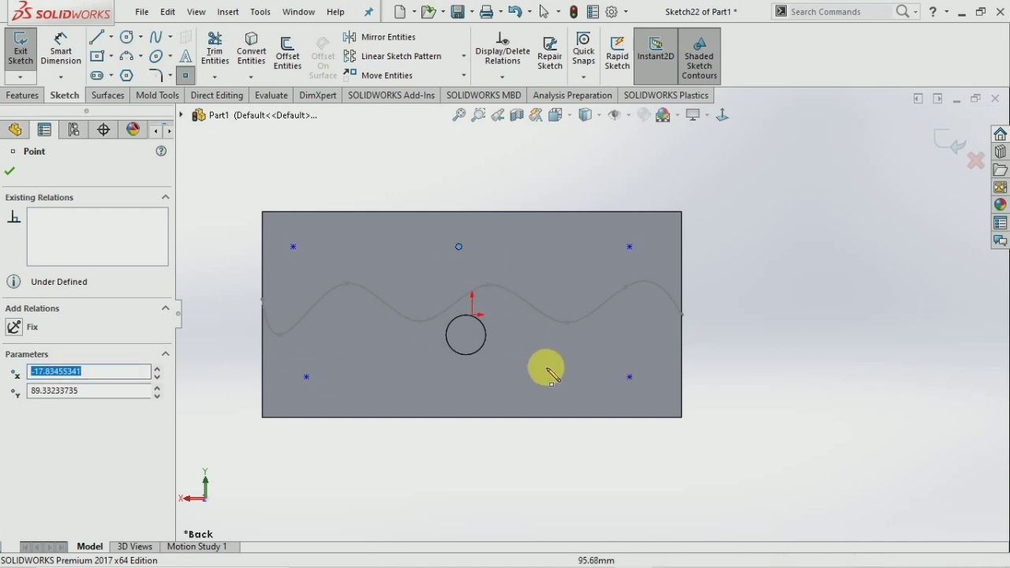
Exit the sketch, leaving Sketch22 with its five points.
{"action": "left_click", "coordinate": [9, 171]}
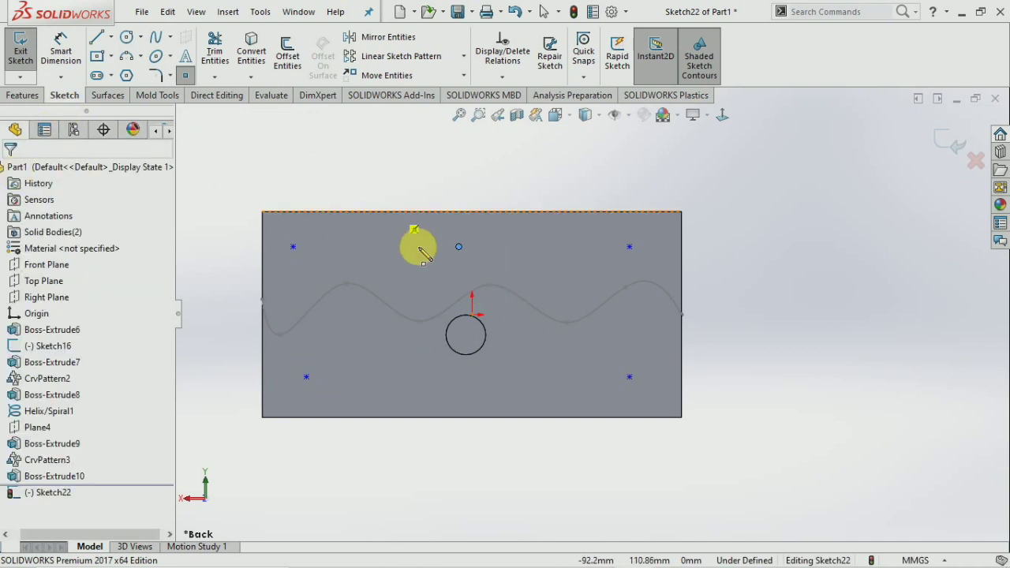
{"action": "middle_click_drag", "start_coordinate": [469, 350], "coordinate": [491, 354]}
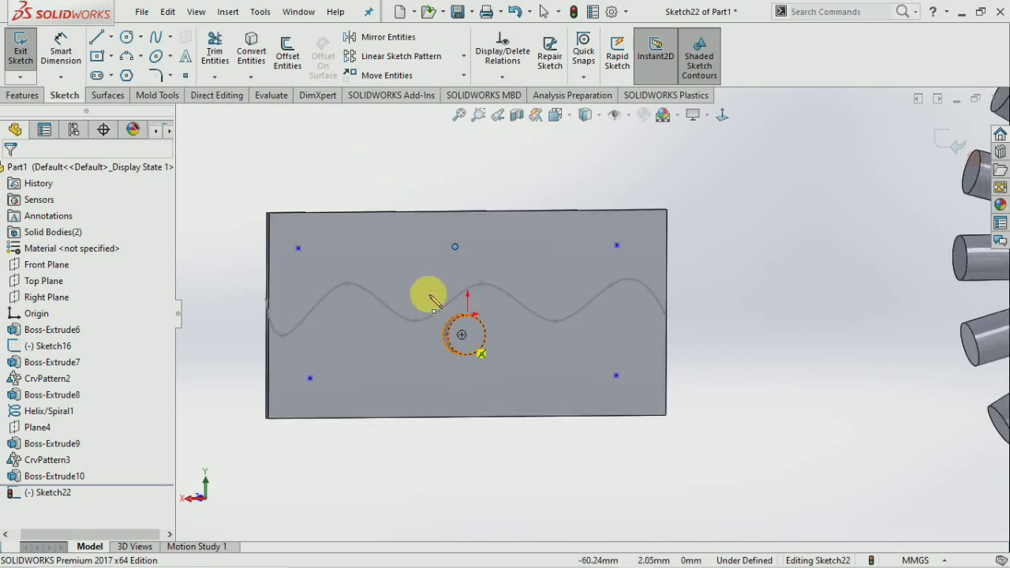
{"action": "left_click", "coordinate": [18, 56]}
{"action": "left_click", "coordinate": [330, 150]}
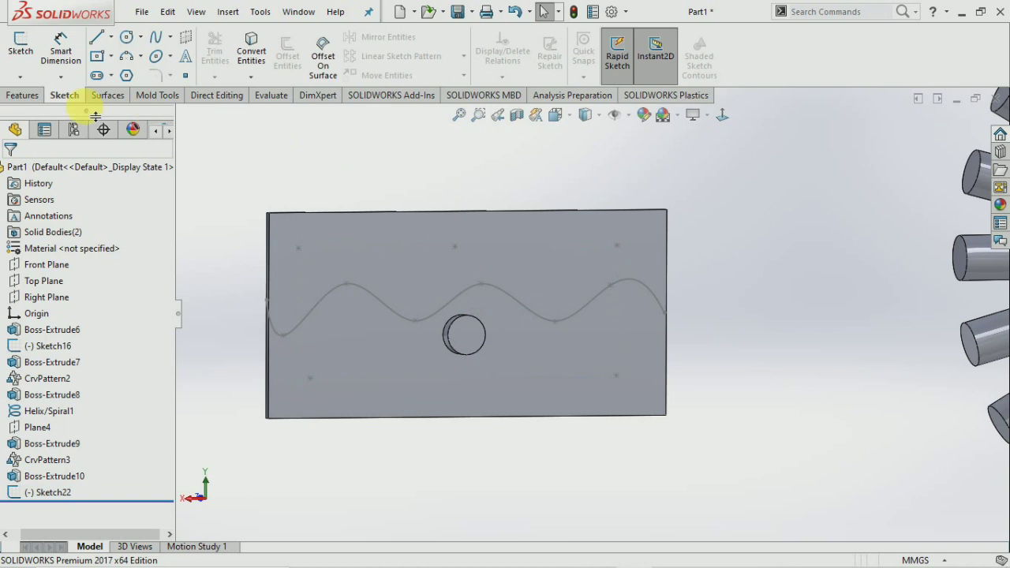
{"action": "left_click", "coordinate": [23, 94]}
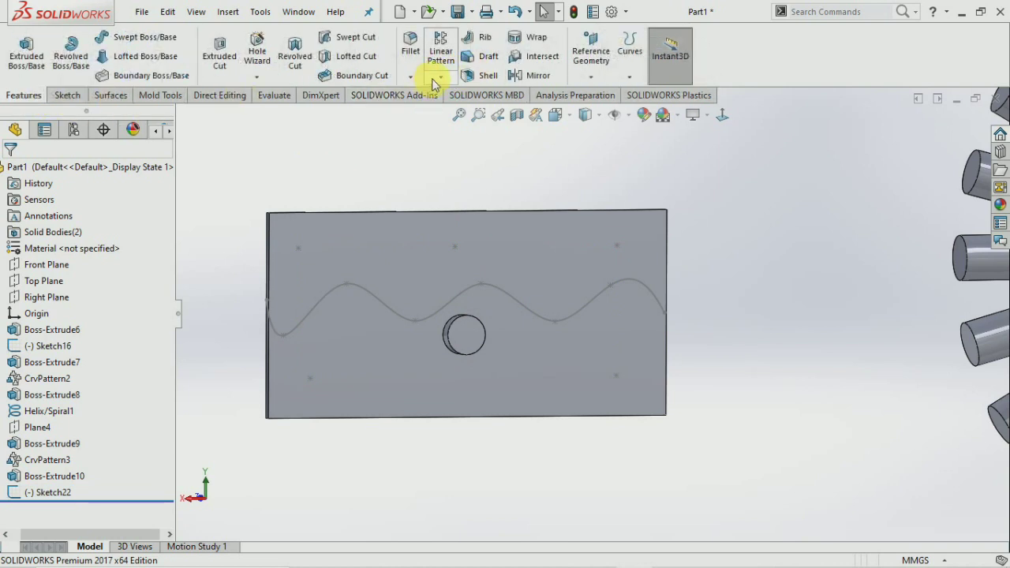
Create a Sketch Driven Pattern copying Boss-Extrude10 onto the five Sketch22 points.
{"action": "left_click", "coordinate": [440, 77]}
{"action": "left_click", "coordinate": [478, 166]}
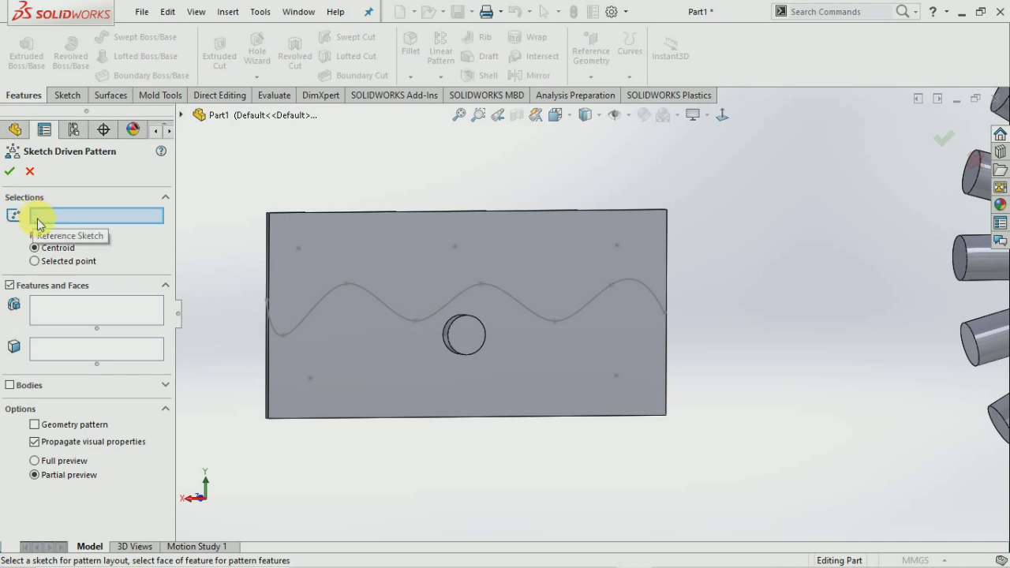
{"action": "left_click", "coordinate": [299, 254]}
{"action": "left_click", "coordinate": [145, 316]}
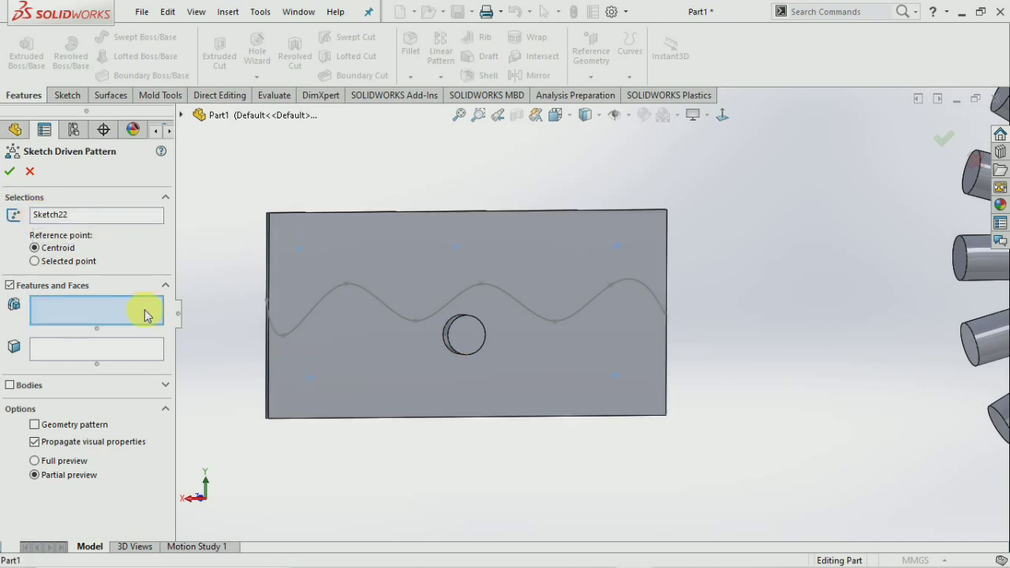
{"action": "left_click", "coordinate": [473, 339]}
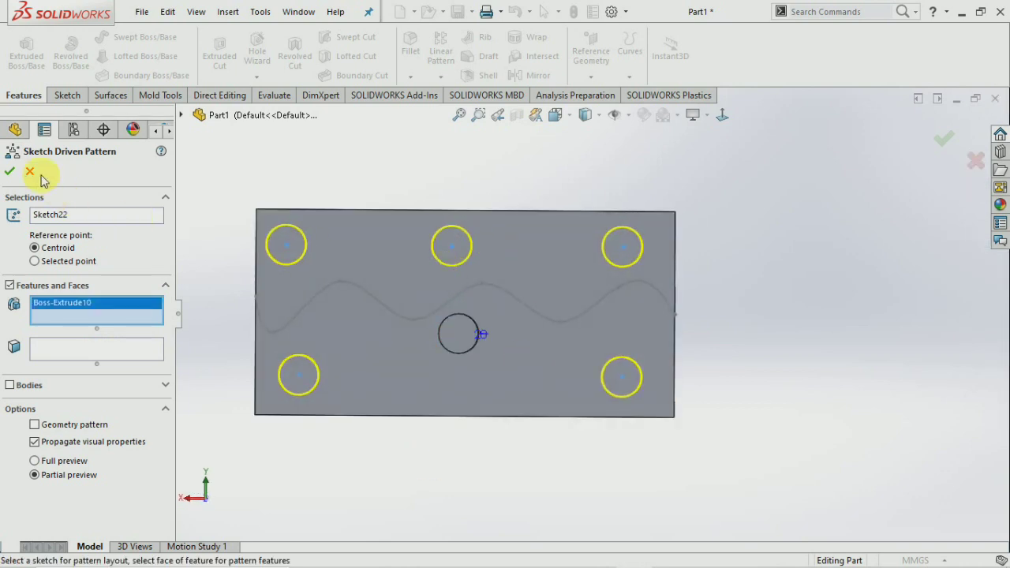
{"action": "left_click", "coordinate": [9, 170]}
{"action": "left_click", "coordinate": [341, 145]}
{"action": "mouse_move", "coordinate": [341, 146]}
{"action": "middle_mouse_down"}
{"action": "mouse_move", "coordinate": [380, 183]}
{"action": "mouse_move", "coordinate": [355, 152]}
{"action": "middle_mouse_up"}
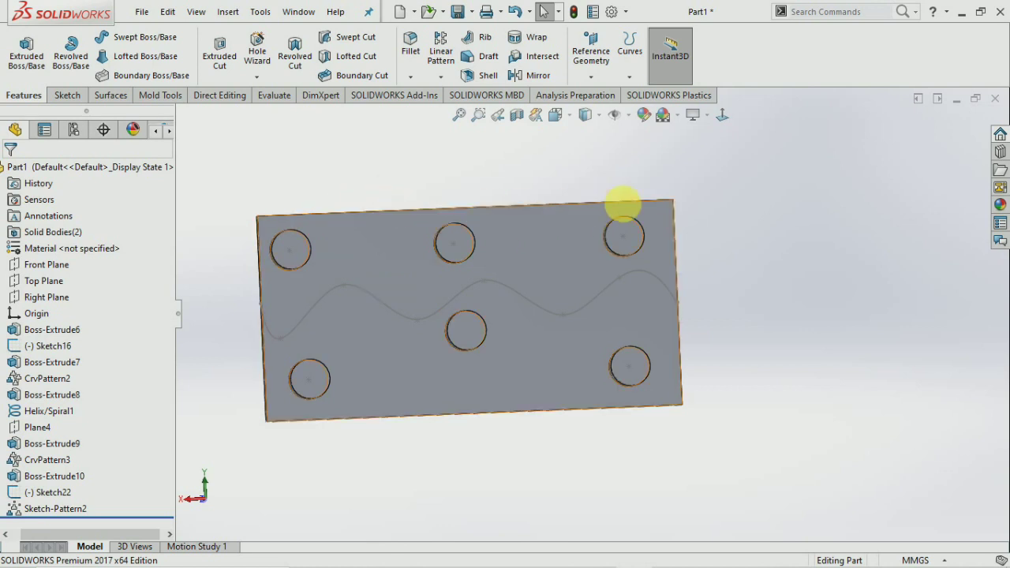
{"action": "middle_click_drag", "start_coordinate": [710, 242], "coordinate": [694, 229]}
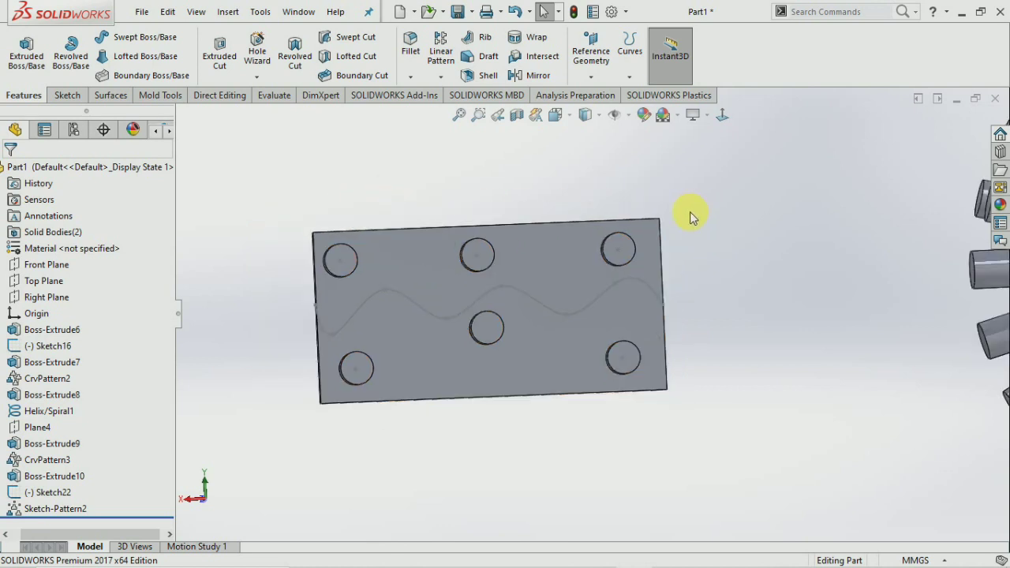
{"action": "scroll", "coordinate": [706, 241], "scroll_direction": "up", "scroll_amount": 8}
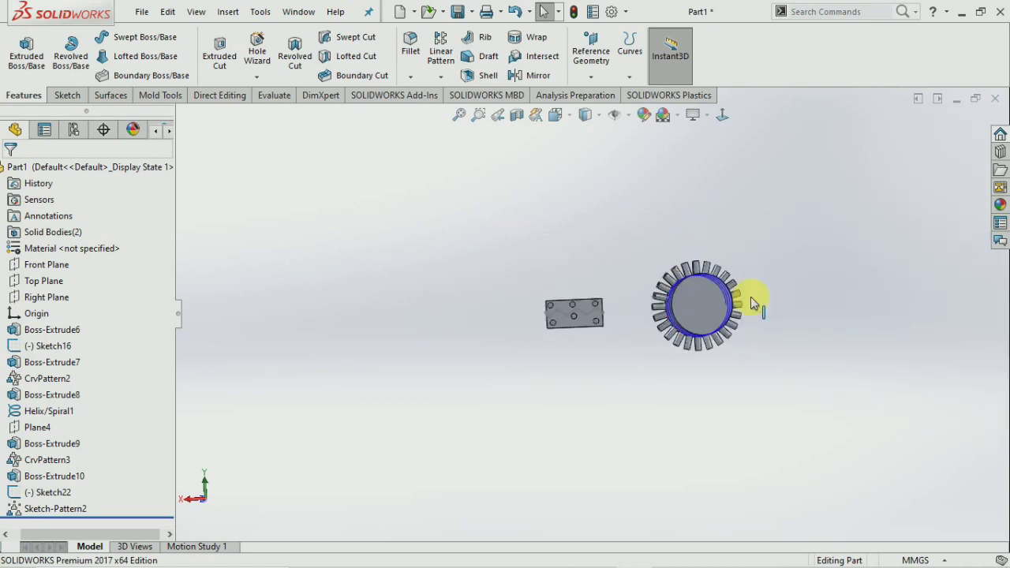
{"action": "scroll", "coordinate": [623, 327], "scroll_direction": "down", "scroll_amount": 3}
{"action": "middle_click_drag", "start_coordinate": [623, 327], "coordinate": [676, 316]}
{"action": "scroll", "coordinate": [657, 338], "scroll_direction": "up", "scroll_amount": 3}
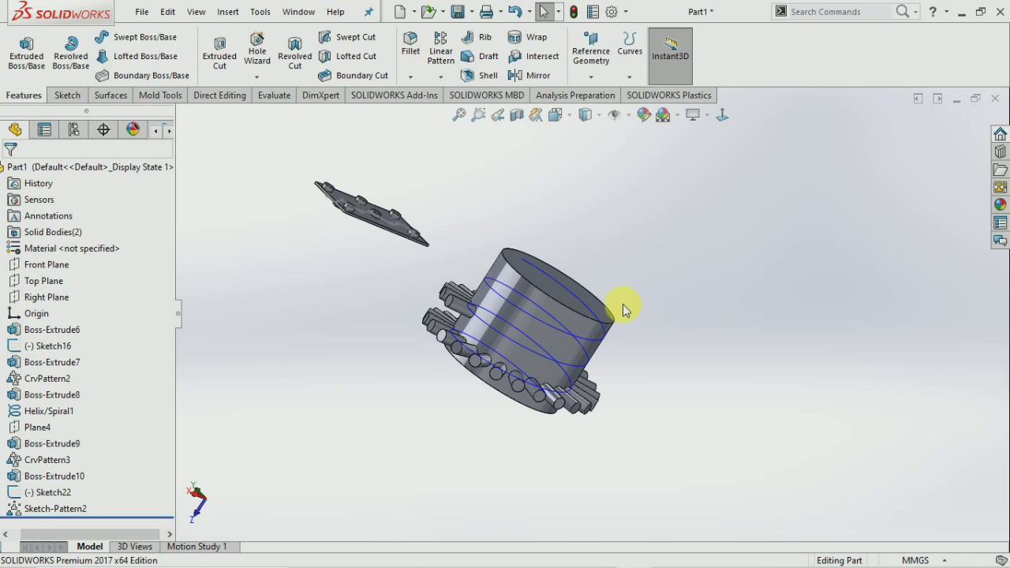
Create a reference plane offset 480 mm from the Top Plane.
{"action": "left_click", "coordinate": [47, 281]}
{"action": "middle_click_drag", "start_coordinate": [293, 379], "coordinate": [339, 456]}
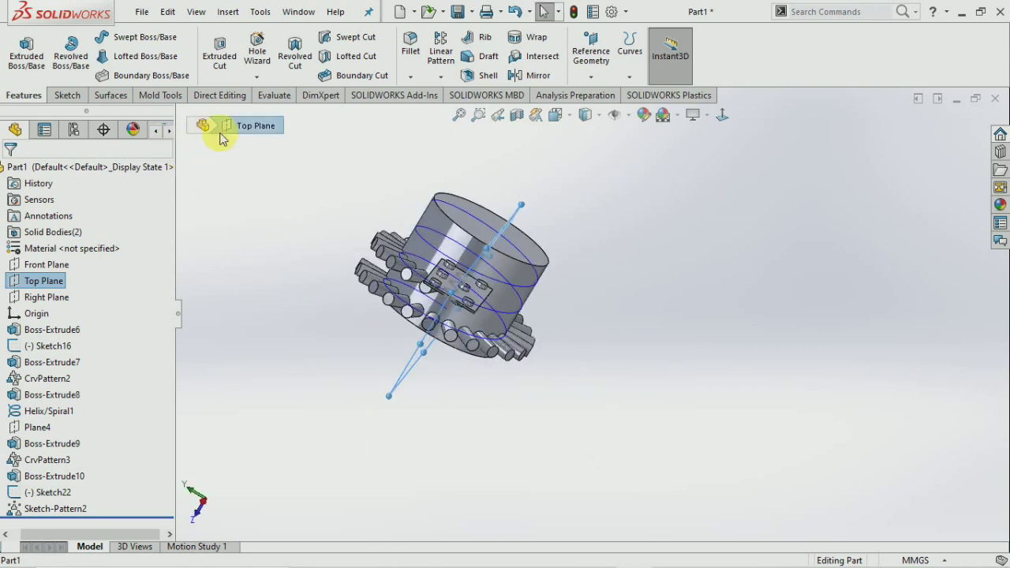
{"action": "left_click", "coordinate": [589, 47]}
{"action": "left_click", "coordinate": [606, 93]}
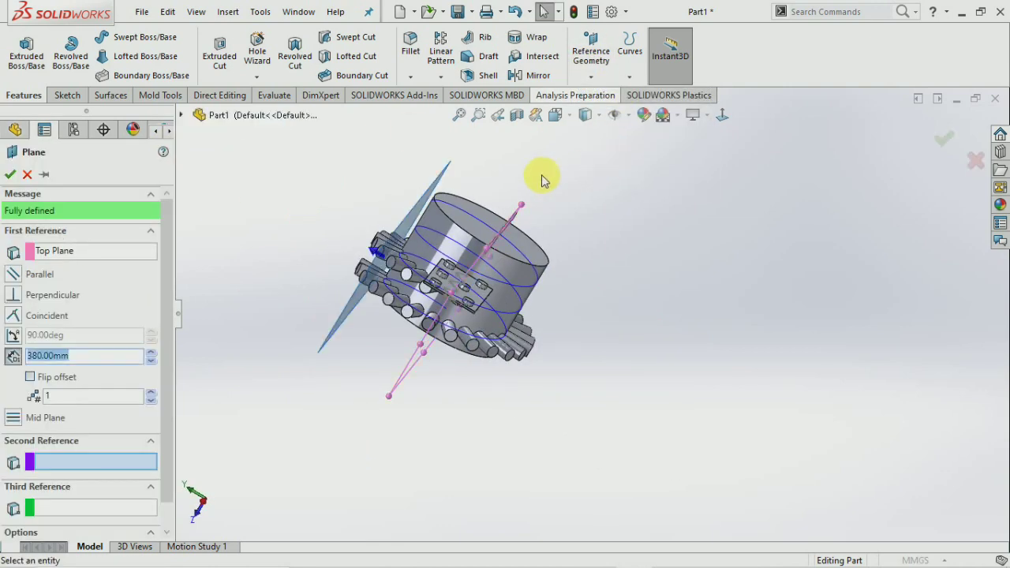
{"action": "double_click", "coordinate": [142, 356]}
{"action": "left_click", "coordinate": [151, 352]}
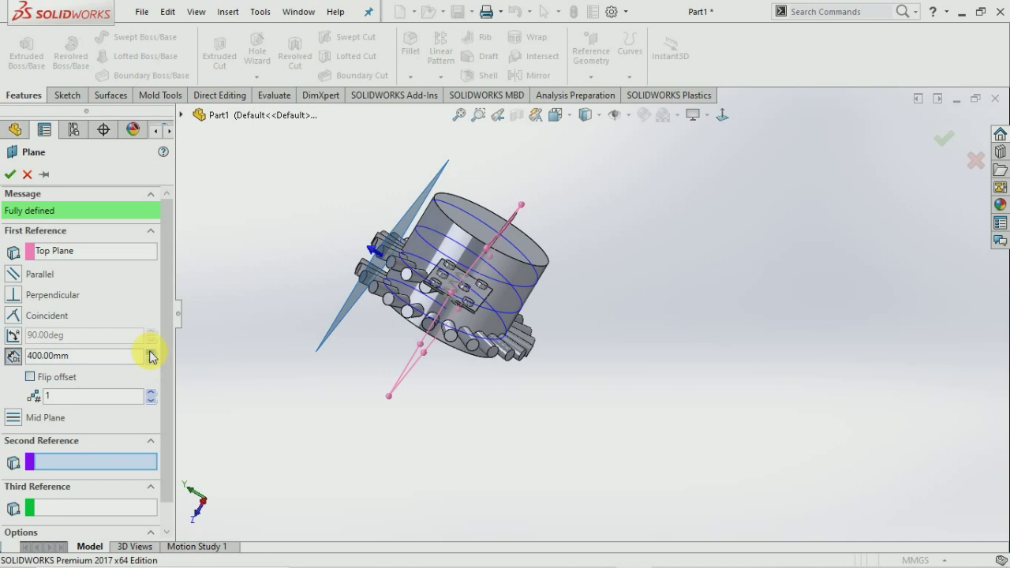
{"action": "left_click", "coordinate": [9, 176]}
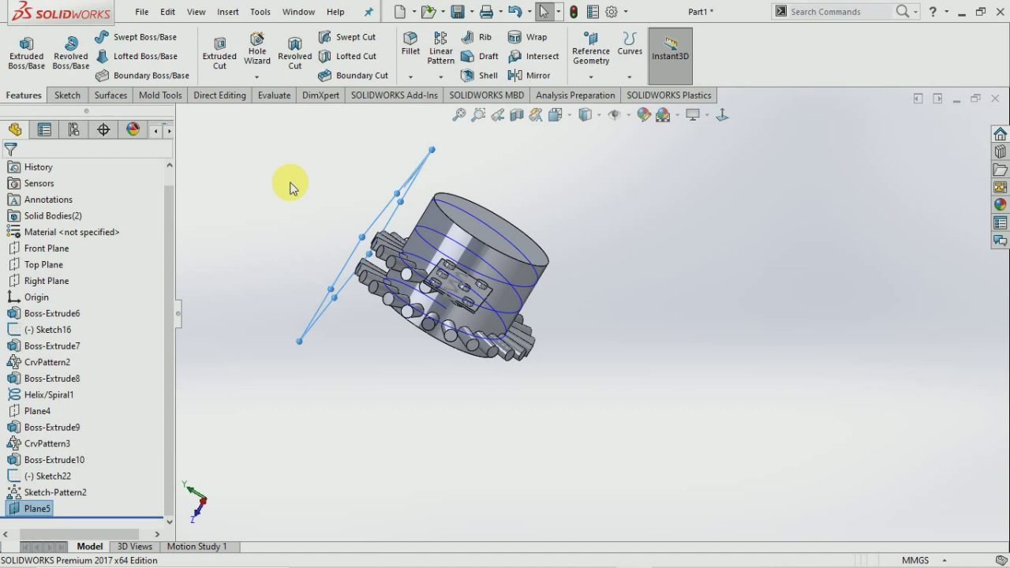
Start a new sketch on Plane5 and view it normal to the screen.
{"action": "left_click", "coordinate": [67, 96]}
{"action": "left_click", "coordinate": [20, 52]}
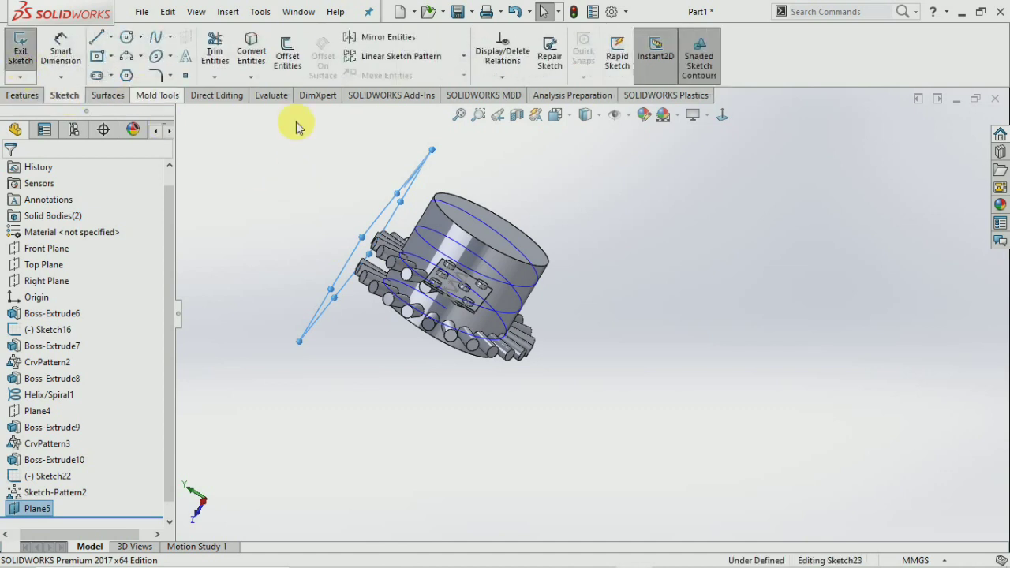
{"action": "left_click", "coordinate": [723, 116]}
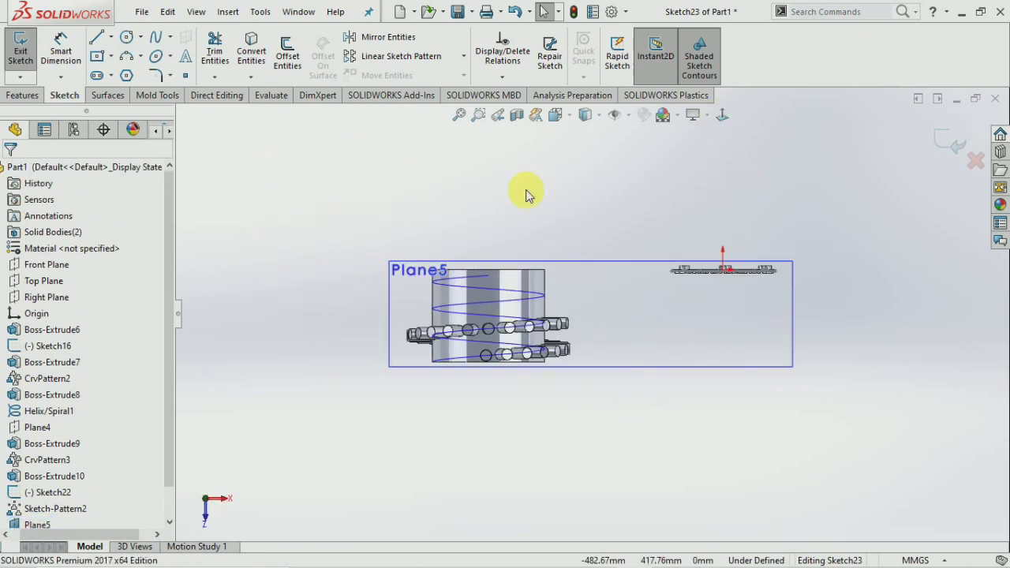
{"action": "scroll", "coordinate": [489, 273], "scroll_direction": "down", "scroll_amount": 3}
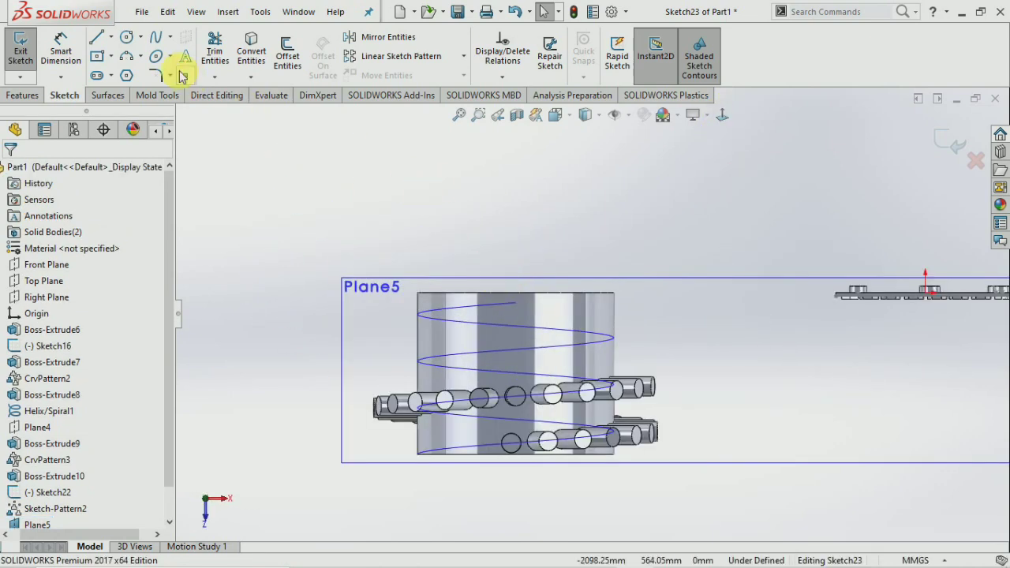
Draw a horizontal centerline across the cylinder on Plane5.
{"action": "left_click", "coordinate": [112, 38]}
{"action": "left_click", "coordinate": [134, 76]}
{"action": "left_click", "coordinate": [366, 328]}
{"action": "left_click", "coordinate": [720, 329]}
{"action": "key", "text": "Escape"}
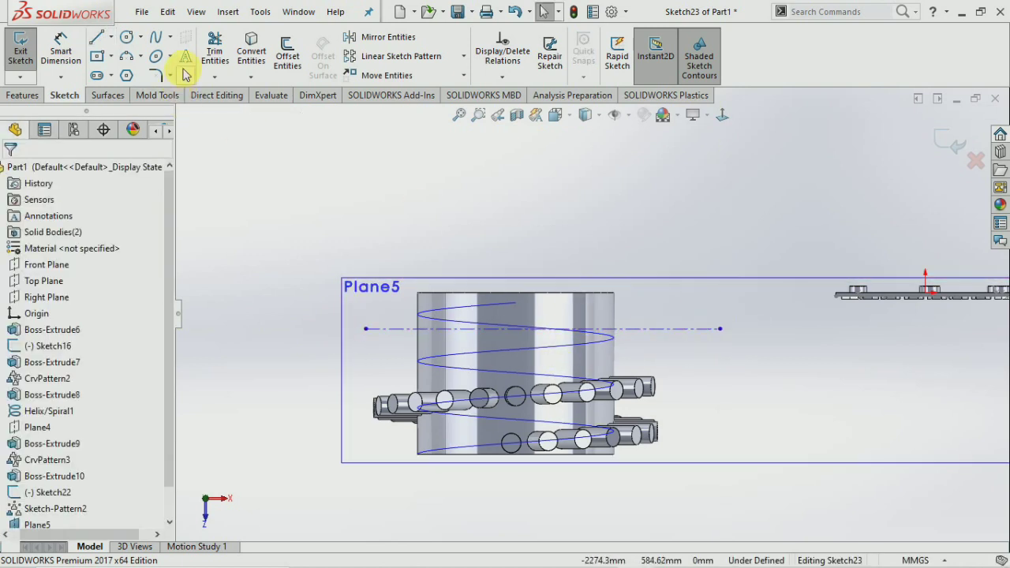
{"action": "left_click", "coordinate": [186, 62]}
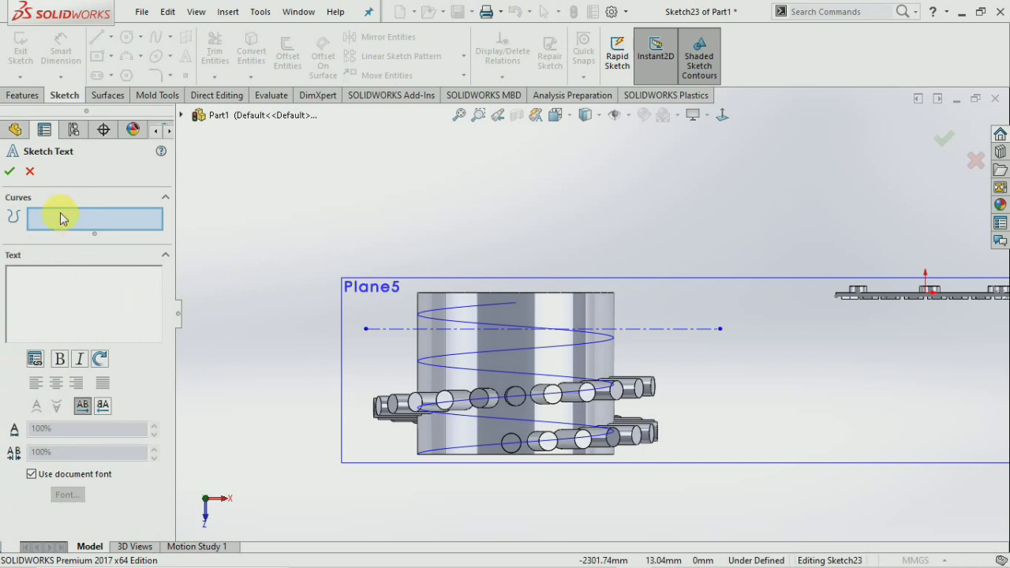
Enter the person's name as sketch text along the centerline and turn off the document font.
{"action": "left_click", "coordinate": [692, 329]}
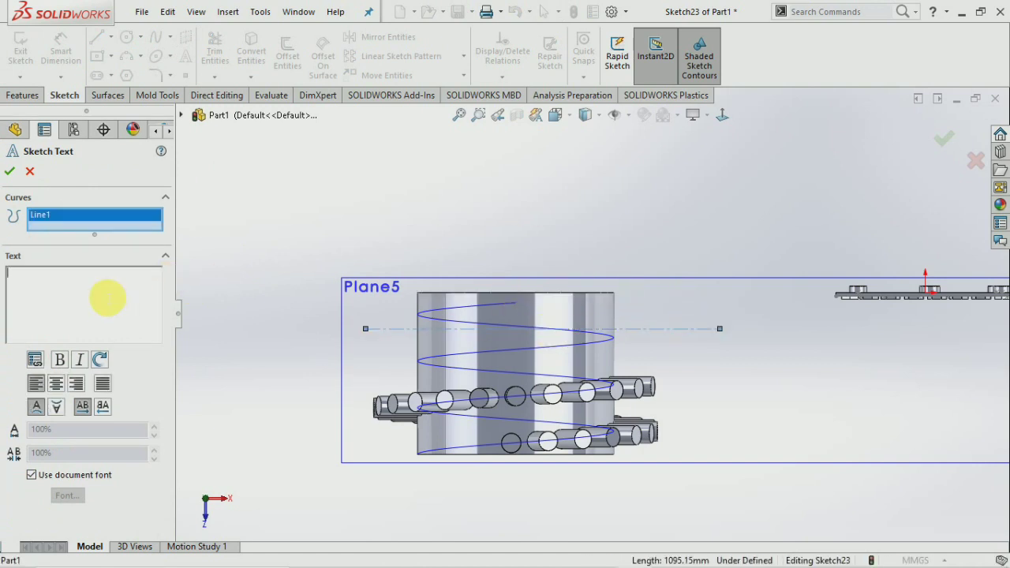
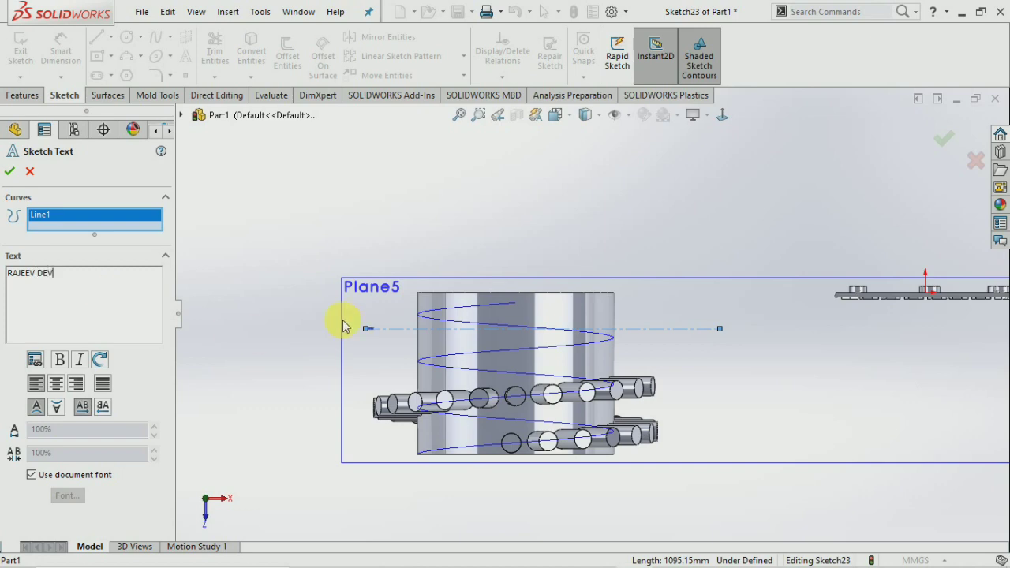
{"action": "scroll", "coordinate": [413, 336], "scroll_direction": "down", "scroll_amount": 10}
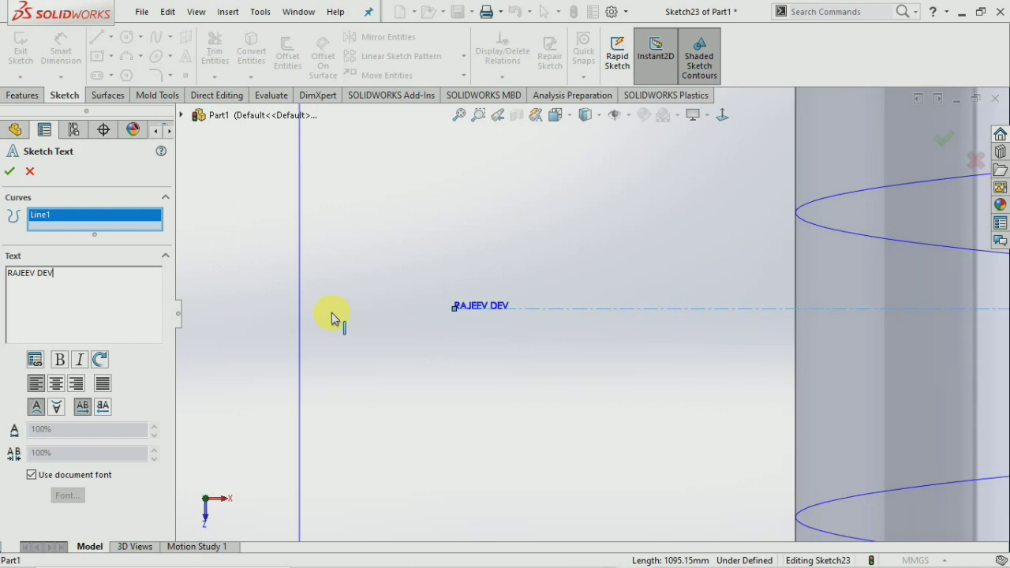
{"action": "scroll", "coordinate": [331, 316], "scroll_direction": "up", "scroll_amount": 5}
{"action": "scroll", "coordinate": [738, 284], "scroll_direction": "down", "scroll_amount": 4}
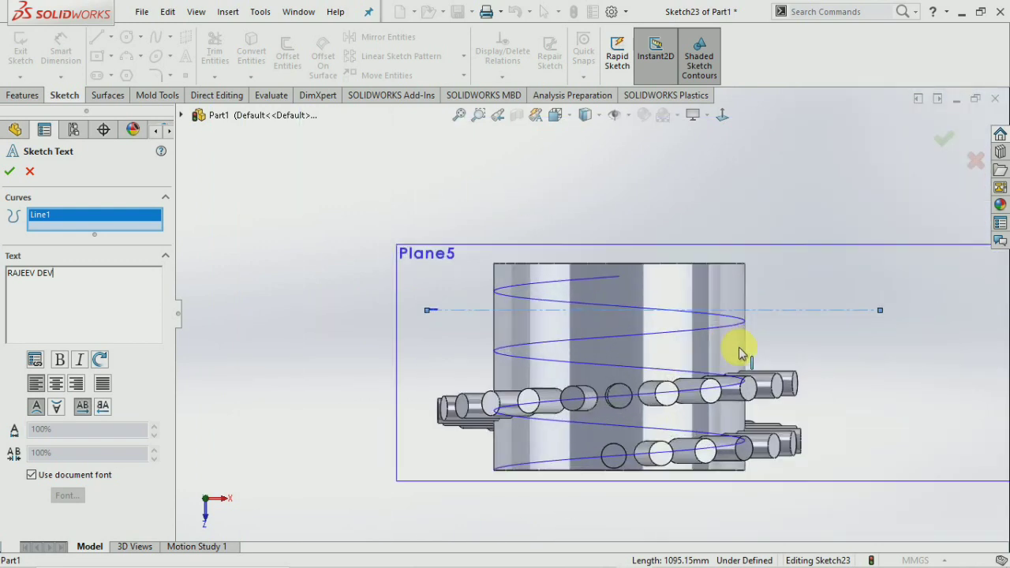
{"action": "left_click", "coordinate": [32, 475]}
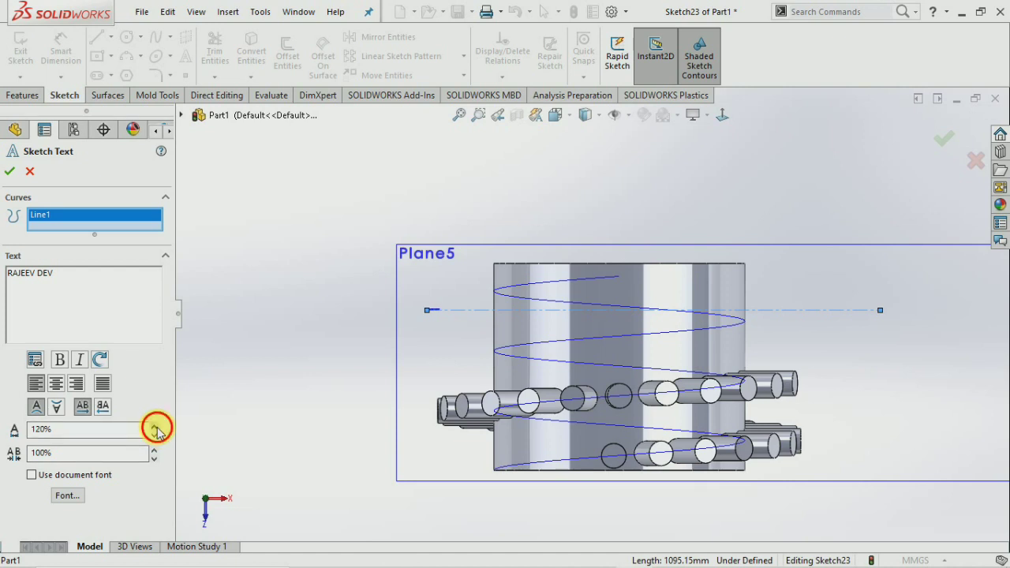
Set the sketch text font to Century Gothic Bold at 400 points.
{"action": "left_click", "coordinate": [79, 499]}
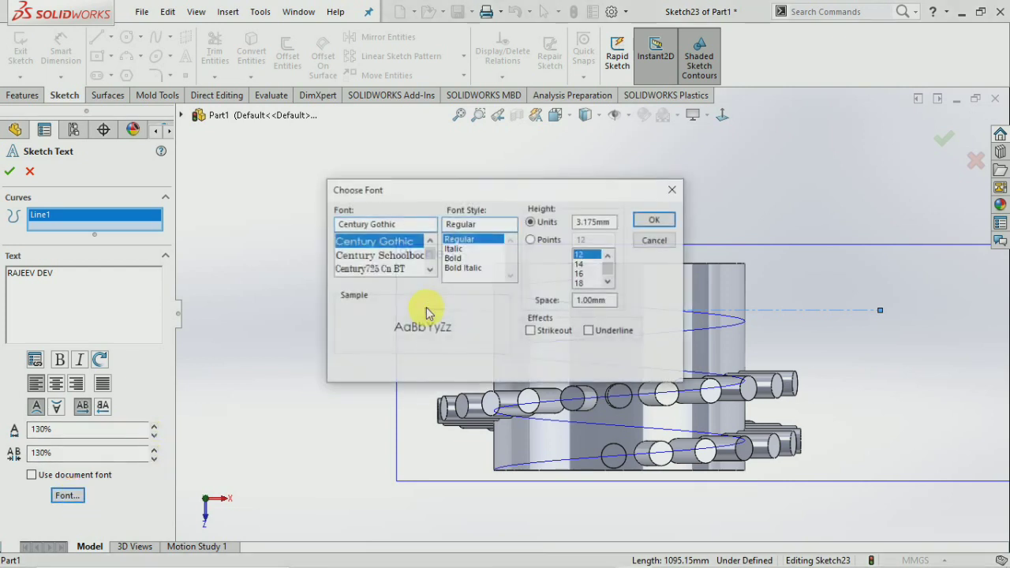
{"action": "left_click", "coordinate": [531, 241]}
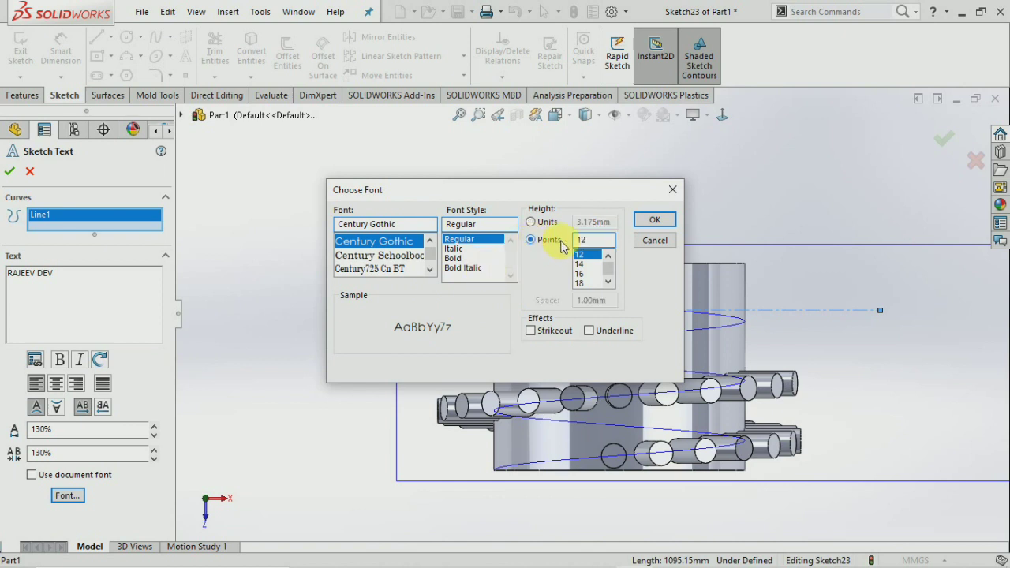
{"action": "type", "text": "100"}
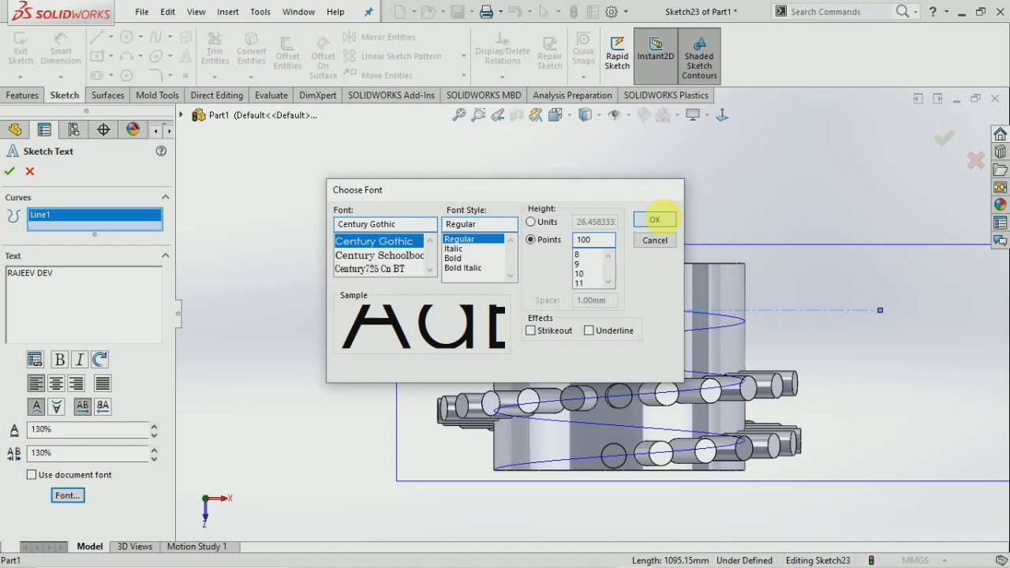
{"action": "left_click", "coordinate": [655, 221]}
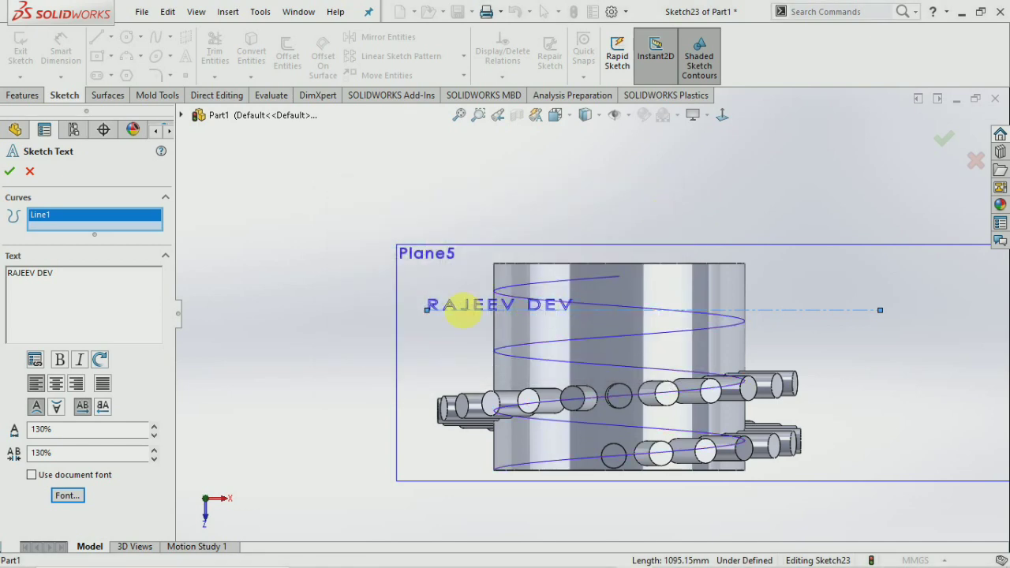
{"action": "left_click", "coordinate": [63, 496]}
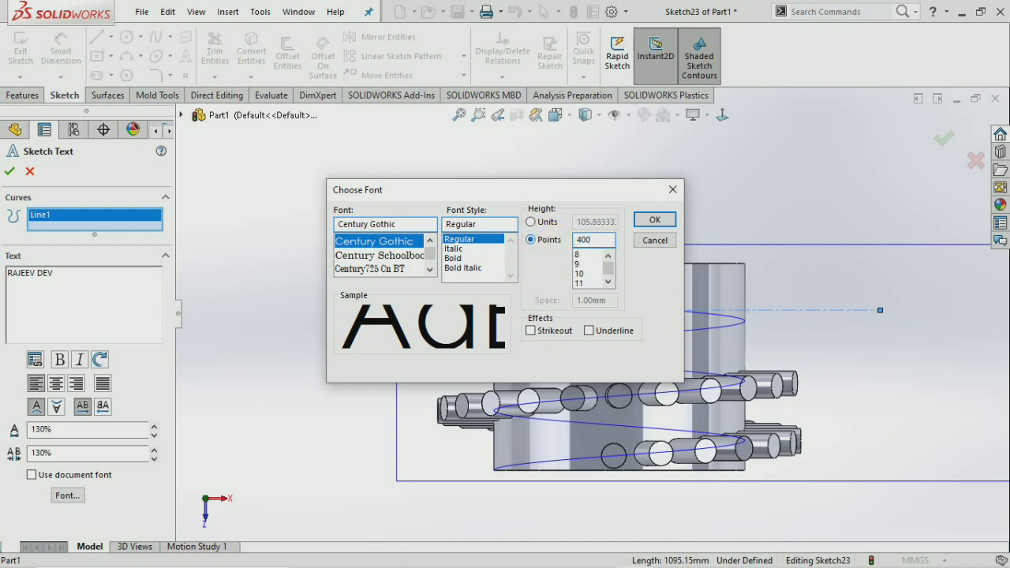
{"action": "left_click", "coordinate": [451, 261]}
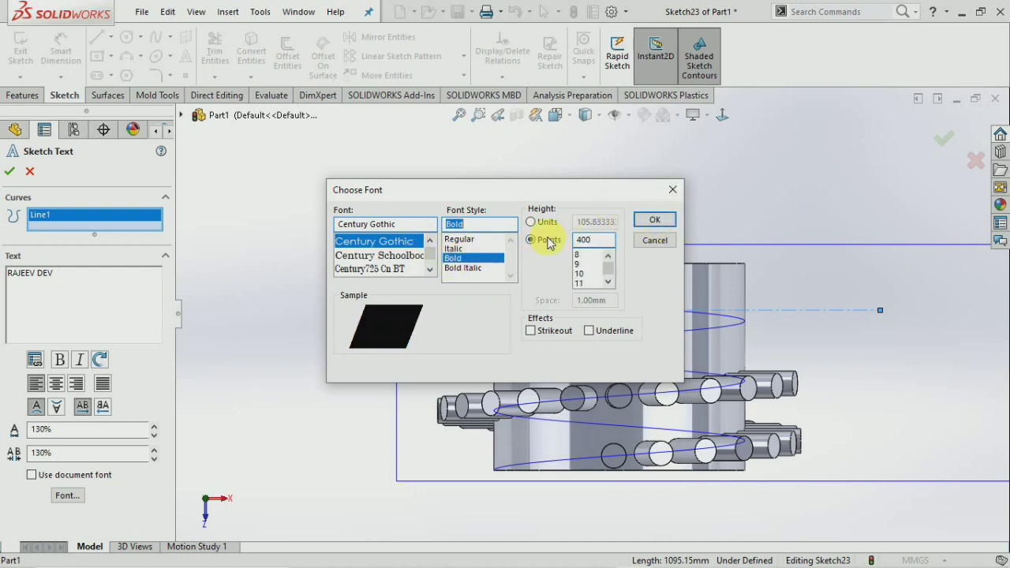
{"action": "left_click", "coordinate": [657, 219]}
{"action": "scroll", "coordinate": [545, 297], "scroll_direction": "up", "scroll_amount": 3}
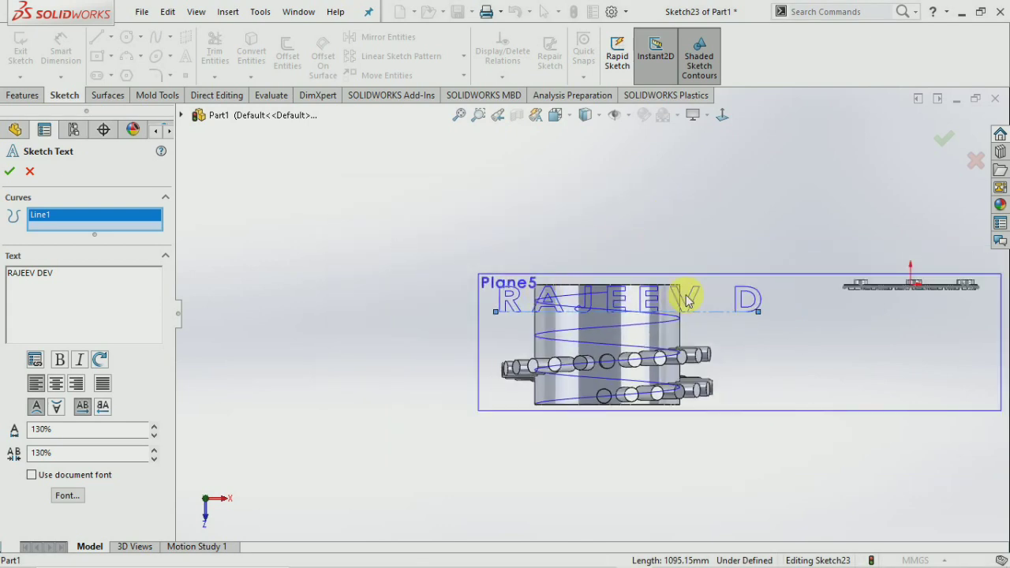
{"action": "scroll", "coordinate": [756, 317], "scroll_direction": "down", "scroll_amount": 2}
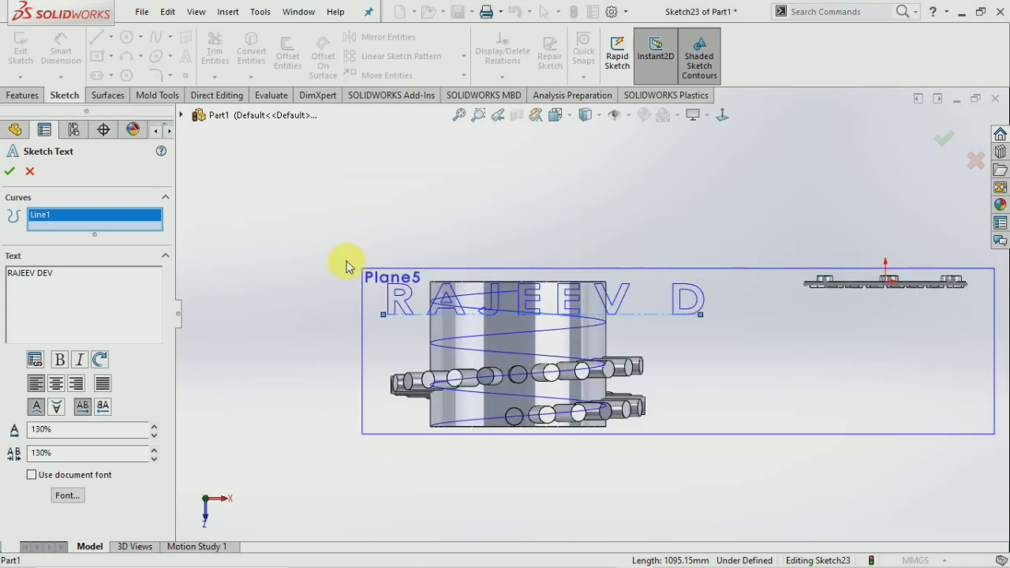
Confirm the sketch text and lengthen the centerline so all the lettering fits.
{"action": "left_click", "coordinate": [10, 170]}
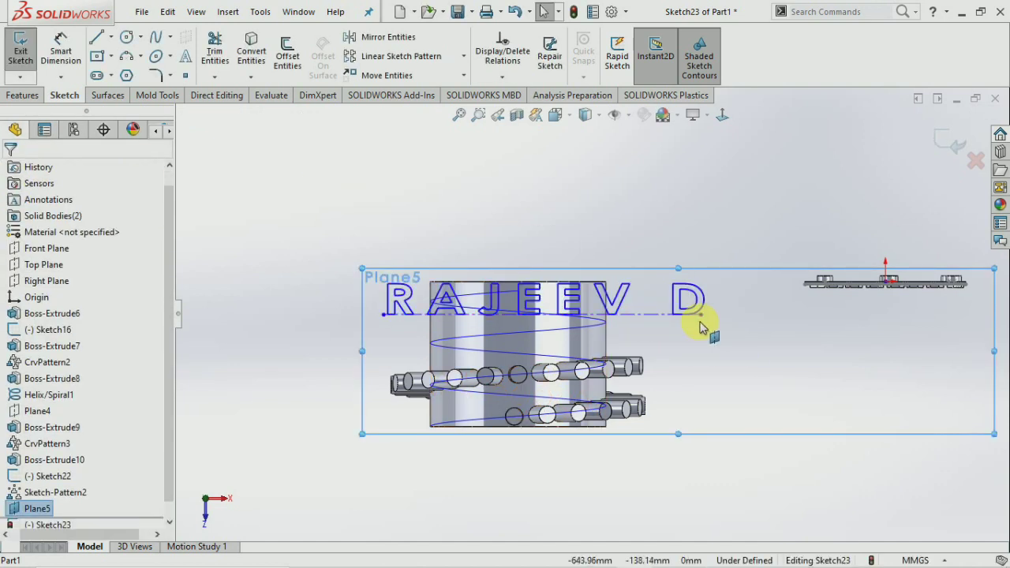
{"action": "left_click_drag", "start_coordinate": [702, 320], "coordinate": [846, 315]}
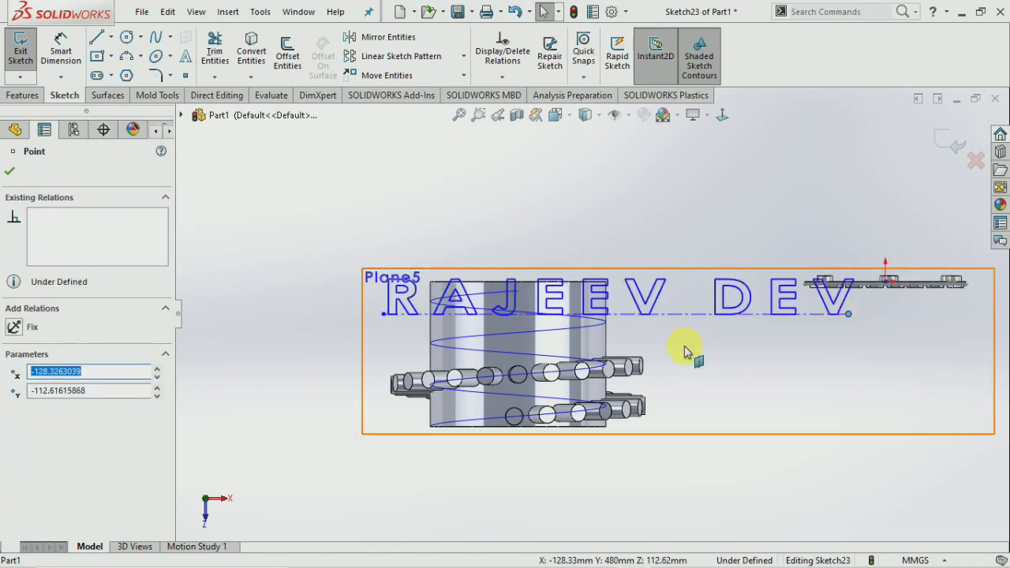
{"action": "scroll", "coordinate": [695, 347], "scroll_direction": "up", "scroll_amount": 4}
{"action": "scroll", "coordinate": [685, 264], "scroll_direction": "down", "scroll_amount": 2}
{"action": "left_click", "coordinate": [679, 272]}
Orbit to an angled view of the cylinder and exit Sketch23.
{"action": "scroll", "coordinate": [679, 271], "scroll_direction": "up", "scroll_amount": 1}
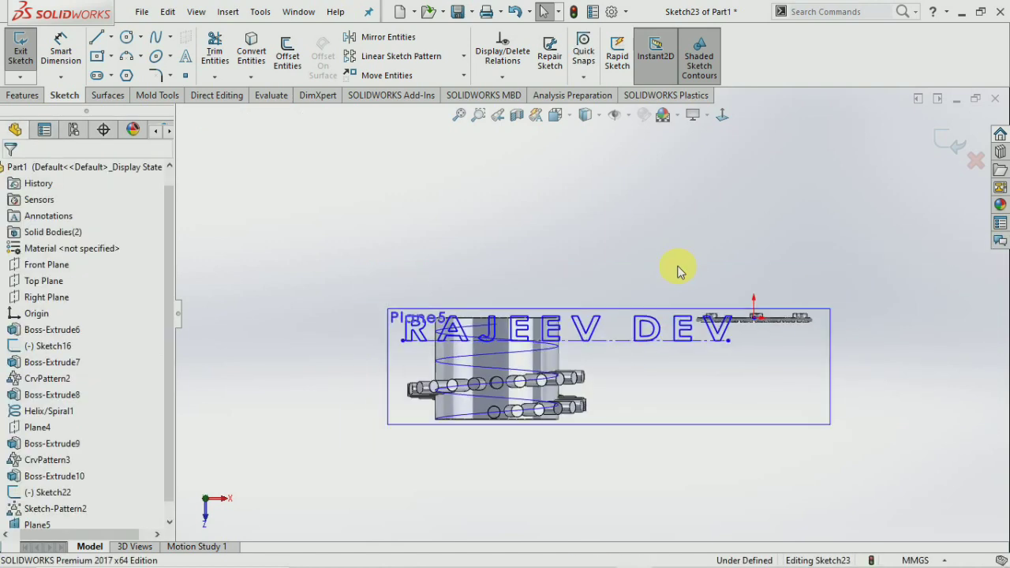
{"action": "scroll", "coordinate": [680, 270], "scroll_direction": "up", "scroll_amount": 3}
{"action": "scroll", "coordinate": [613, 322], "scroll_direction": "down", "scroll_amount": 3}
{"action": "middle_click_drag", "start_coordinate": [620, 327], "coordinate": [626, 341]}
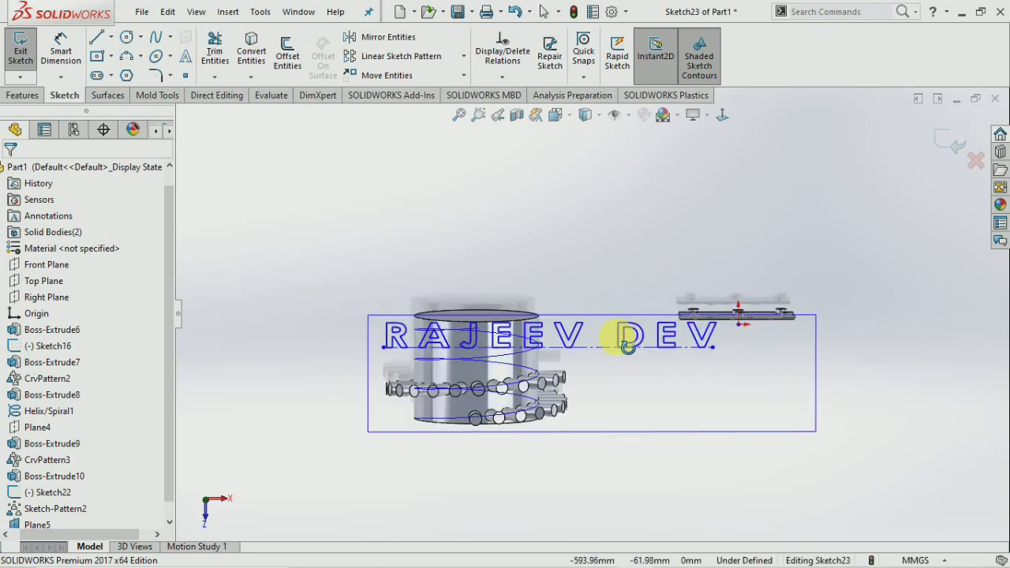
{"action": "mouse_move", "coordinate": [473, 356]}
{"action": "middle_mouse_down"}
{"action": "mouse_move", "coordinate": [529, 394]}
{"action": "mouse_move", "coordinate": [474, 377]}
{"action": "middle_mouse_up"}
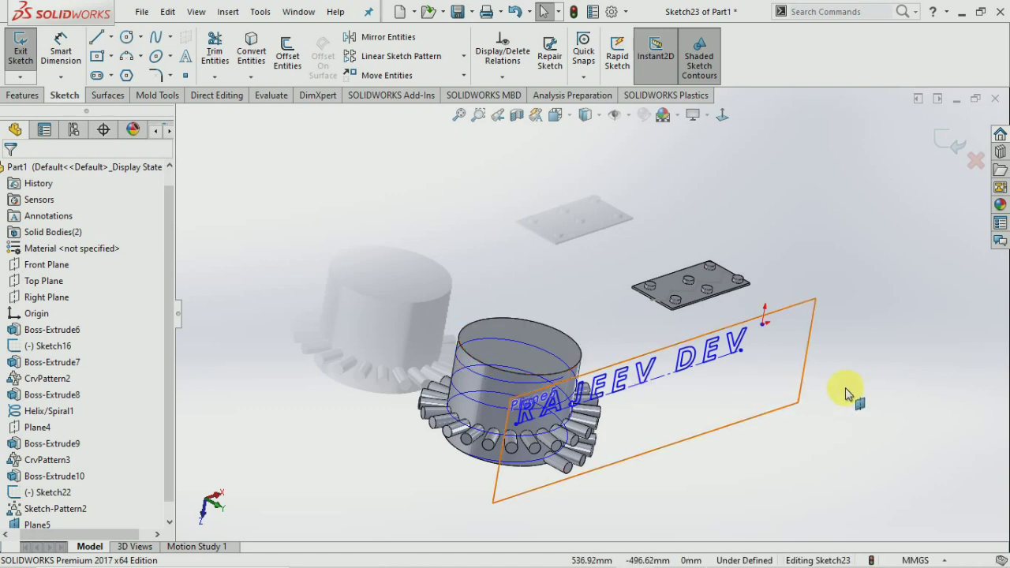
{"action": "left_click", "coordinate": [797, 404]}
{"action": "scroll", "coordinate": [781, 411], "scroll_direction": "down", "scroll_amount": 3}
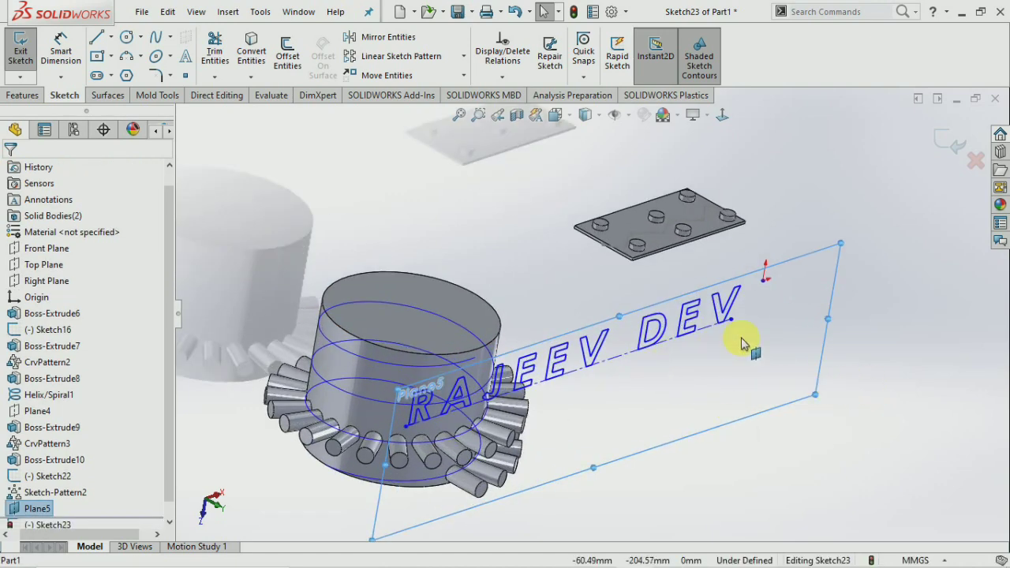
{"action": "left_click", "coordinate": [20, 53]}
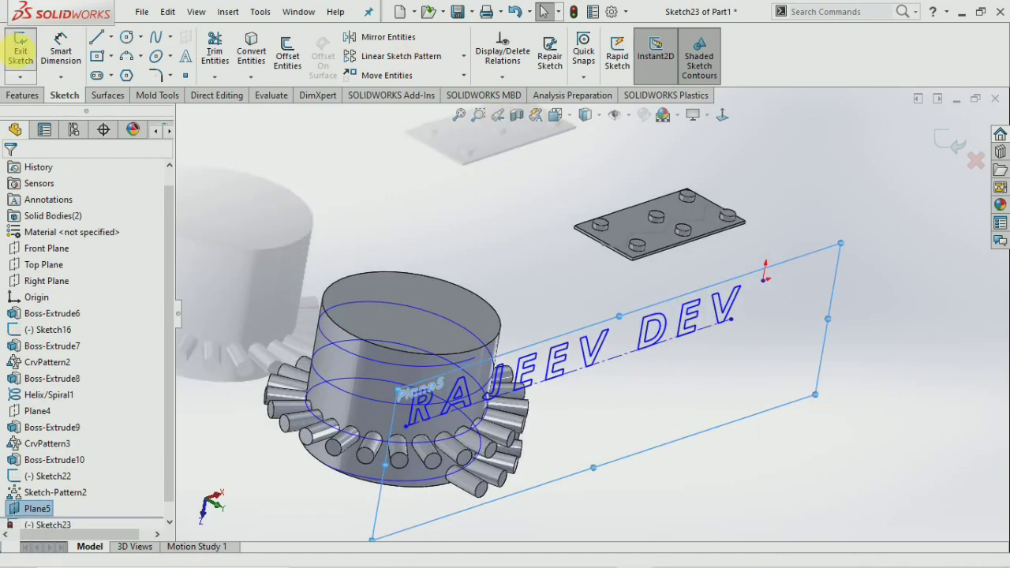
{"action": "left_click", "coordinate": [20, 94]}
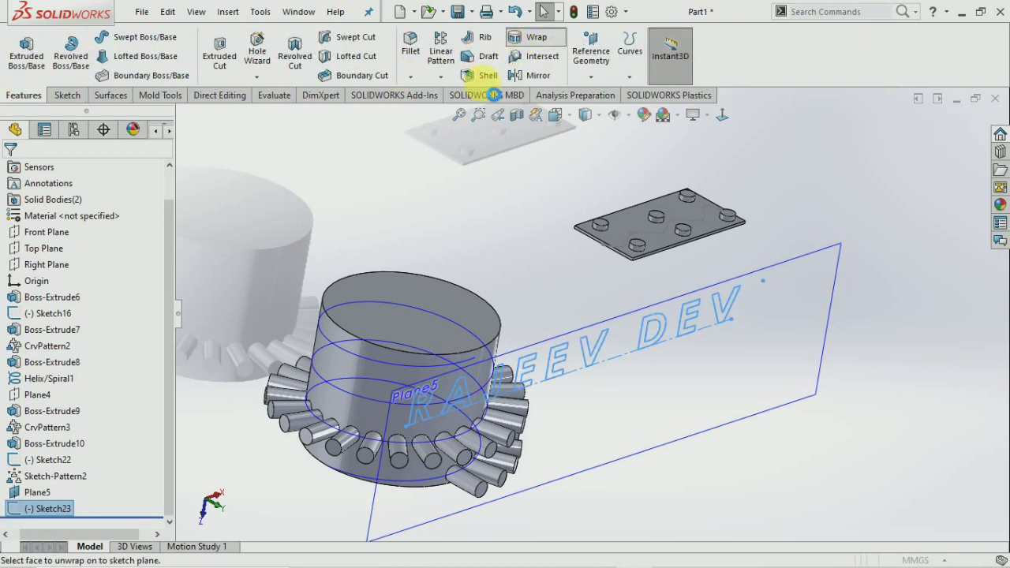
Wrap Sketch23 onto the cylinder's outer face at 5.00 mm thickness, producing a rebuild error.
{"action": "left_click", "coordinate": [517, 44]}
{"action": "left_click", "coordinate": [336, 359]}
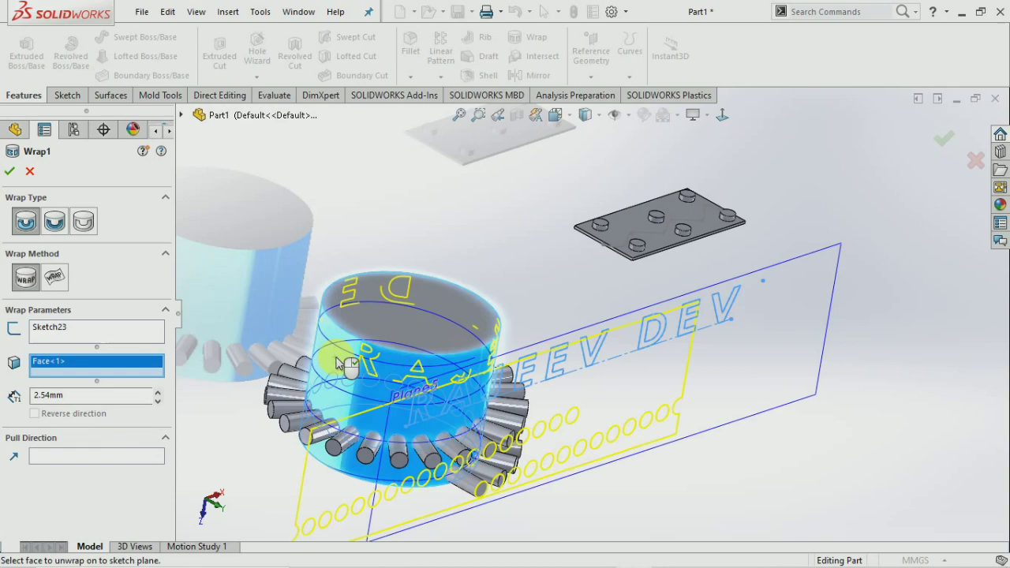
{"action": "mouse_move", "coordinate": [341, 361]}
{"action": "middle_mouse_down"}
{"action": "mouse_move", "coordinate": [427, 323]}
{"action": "mouse_move", "coordinate": [497, 362]}
{"action": "mouse_move", "coordinate": [431, 345]}
{"action": "mouse_move", "coordinate": [356, 354]}
{"action": "mouse_move", "coordinate": [225, 490]}
{"action": "mouse_move", "coordinate": [218, 517]}
{"action": "mouse_move", "coordinate": [220, 502]}
{"action": "mouse_move", "coordinate": [209, 508]}
{"action": "mouse_move", "coordinate": [262, 467]}
{"action": "mouse_move", "coordinate": [391, 427]}
{"action": "mouse_move", "coordinate": [130, 387]}
{"action": "middle_mouse_up"}
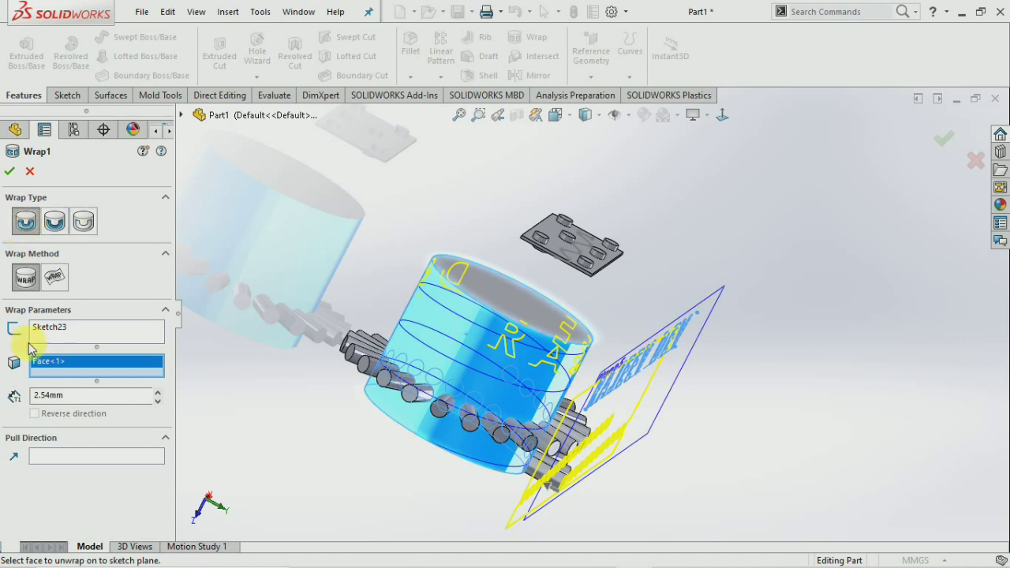
{"action": "left_click_drag", "start_coordinate": [86, 403], "coordinate": [4, 395]}
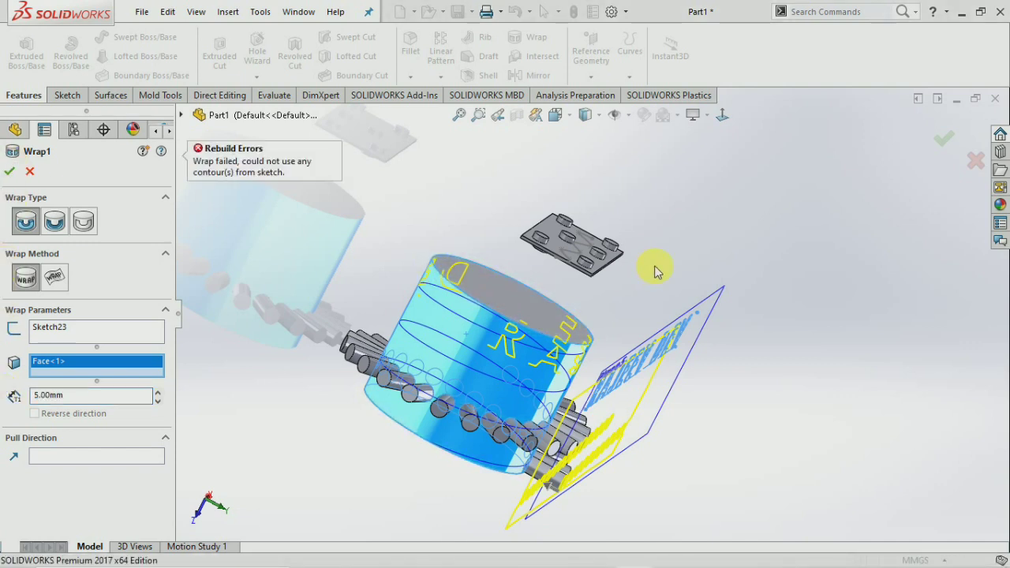
{"action": "middle_click_drag", "start_coordinate": [589, 329], "coordinate": [531, 282]}
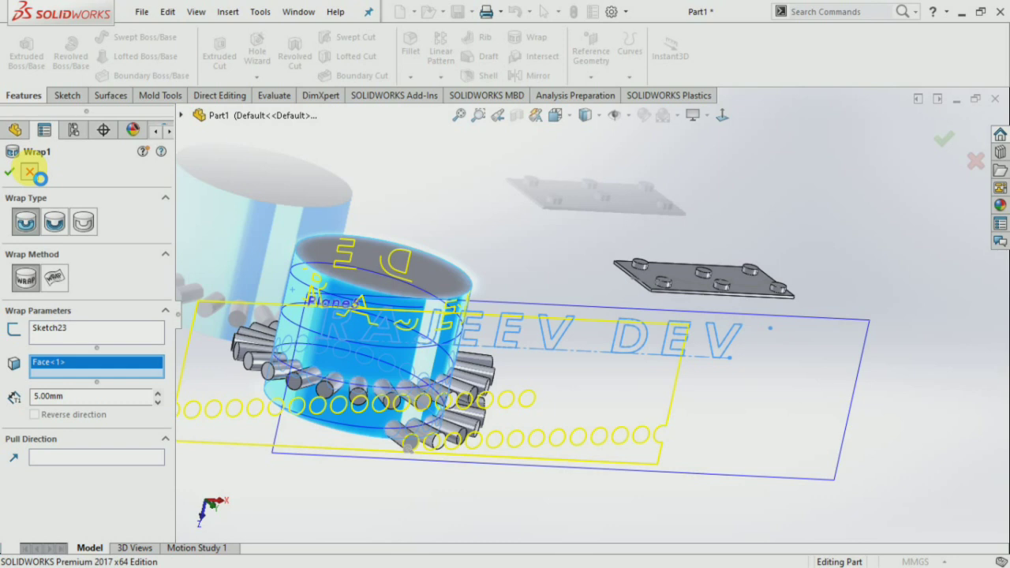
Cancel the failed Wrap and rotate to view the lettering sketch.
{"action": "left_click", "coordinate": [30, 172]}
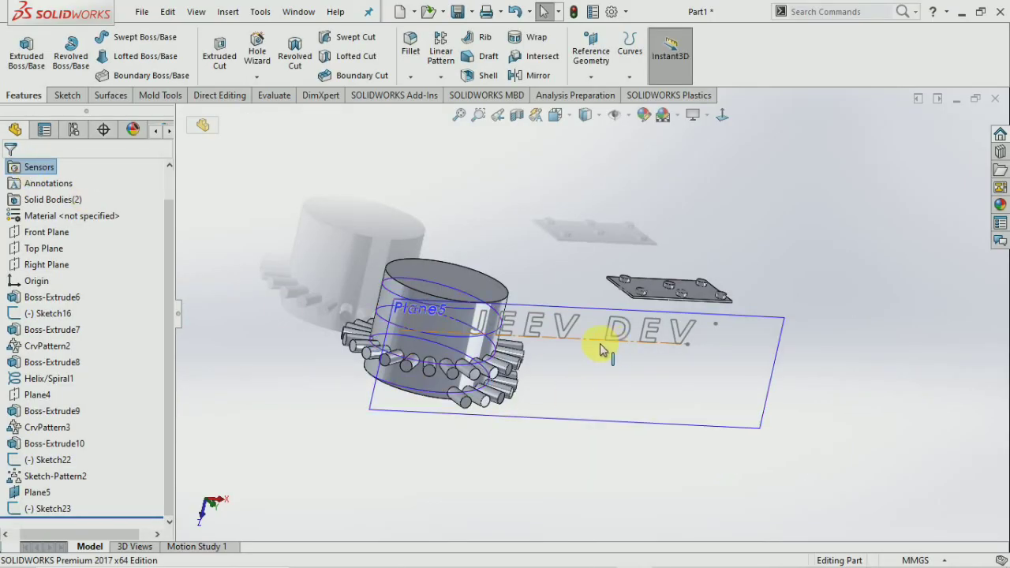
{"action": "scroll", "coordinate": [608, 346], "scroll_direction": "down", "scroll_amount": 1}
{"action": "middle_click_drag", "start_coordinate": [594, 349], "coordinate": [597, 335]}
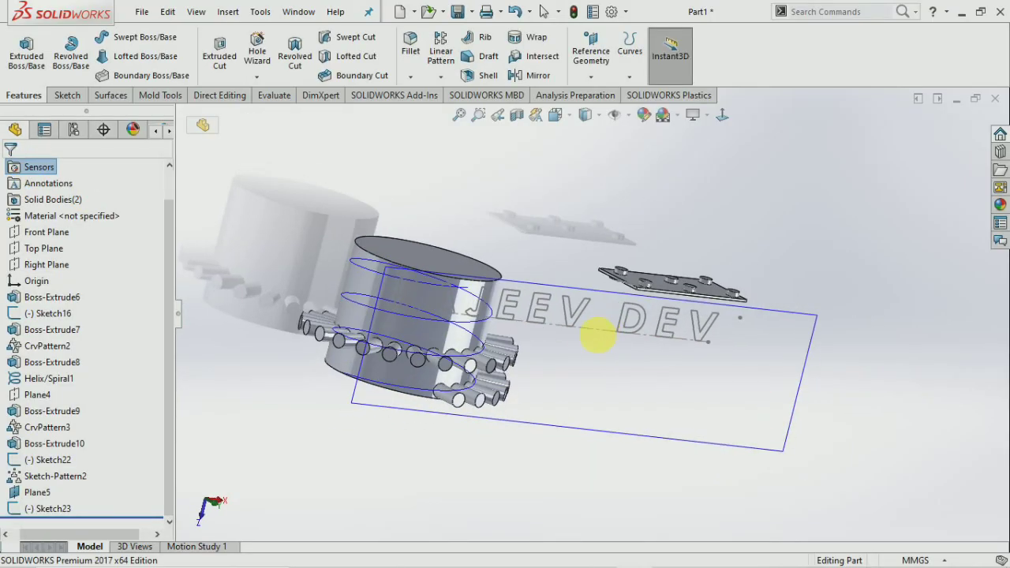
Edit Sketch23's text to 100% character spacing, then exit the sketch and reselect it.
{"action": "double_click", "coordinate": [578, 318]}
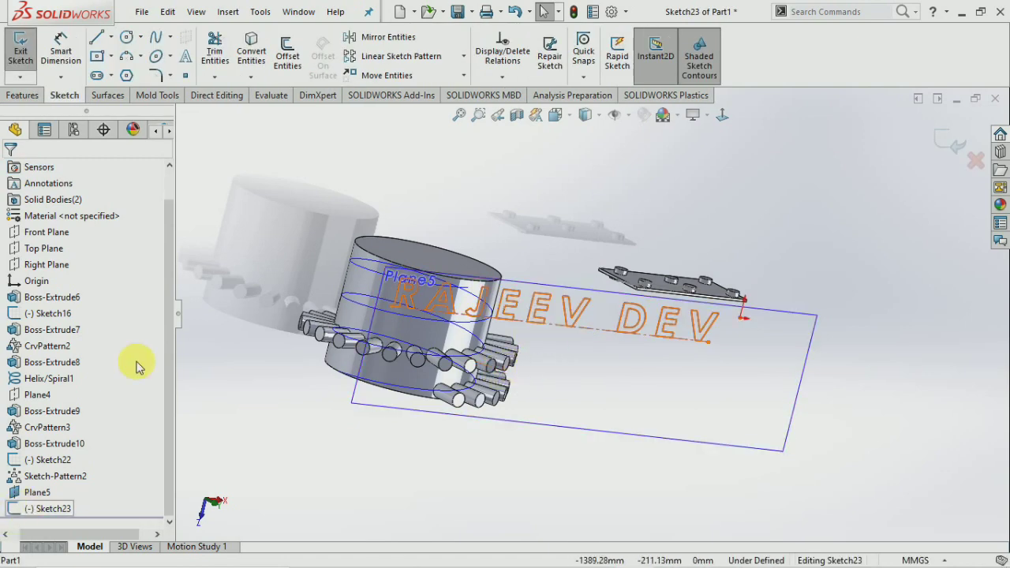
{"action": "left_click", "coordinate": [568, 313]}
{"action": "double_click", "coordinate": [568, 313]}
{"action": "left_click", "coordinate": [39, 475]}
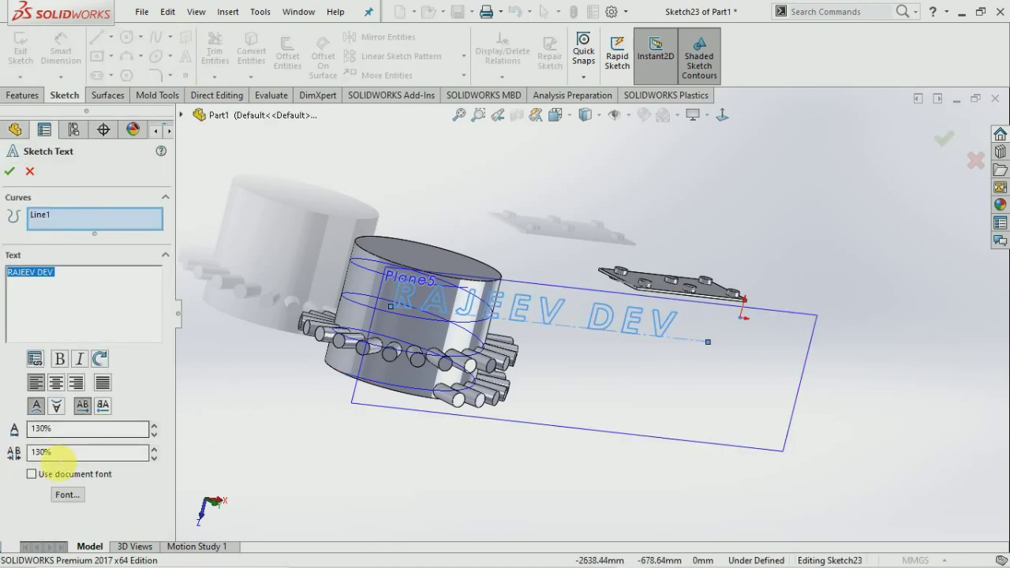
{"action": "left_click", "coordinate": [154, 457]}
{"action": "left_click", "coordinate": [154, 458]}
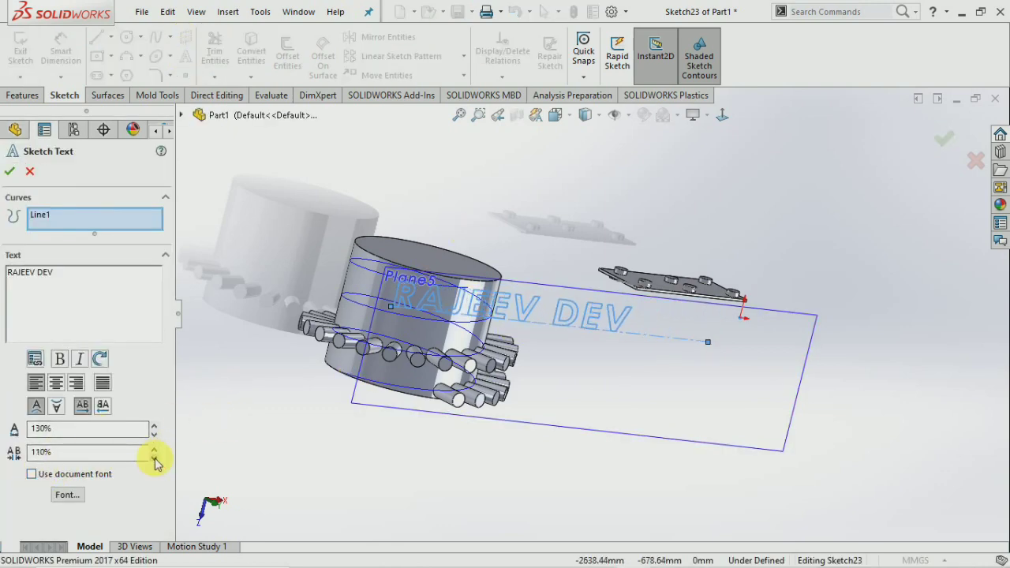
{"action": "left_click", "coordinate": [154, 458]}
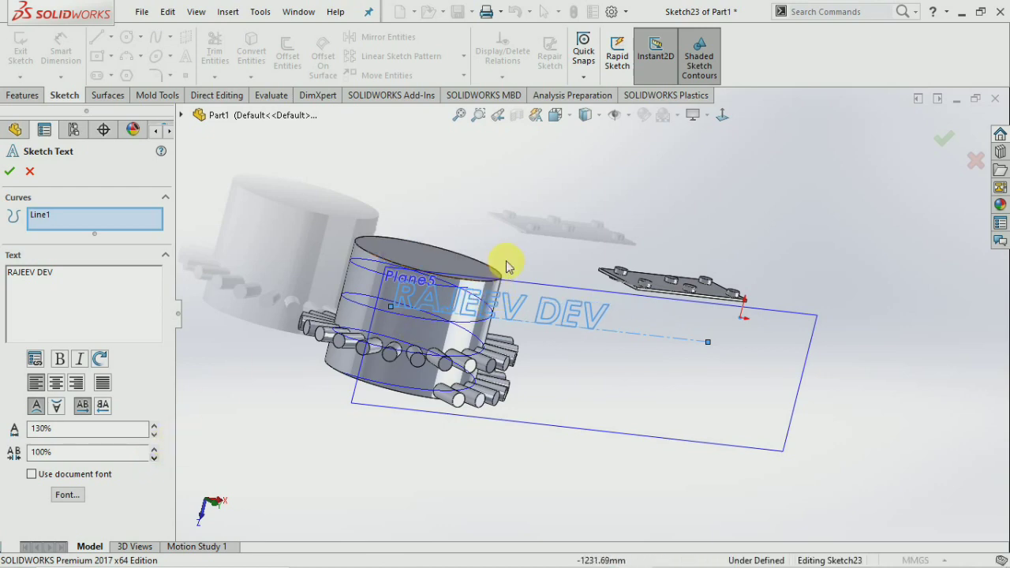
{"action": "scroll", "coordinate": [473, 271], "scroll_direction": "down", "scroll_amount": 2}
{"action": "left_click", "coordinate": [9, 171]}
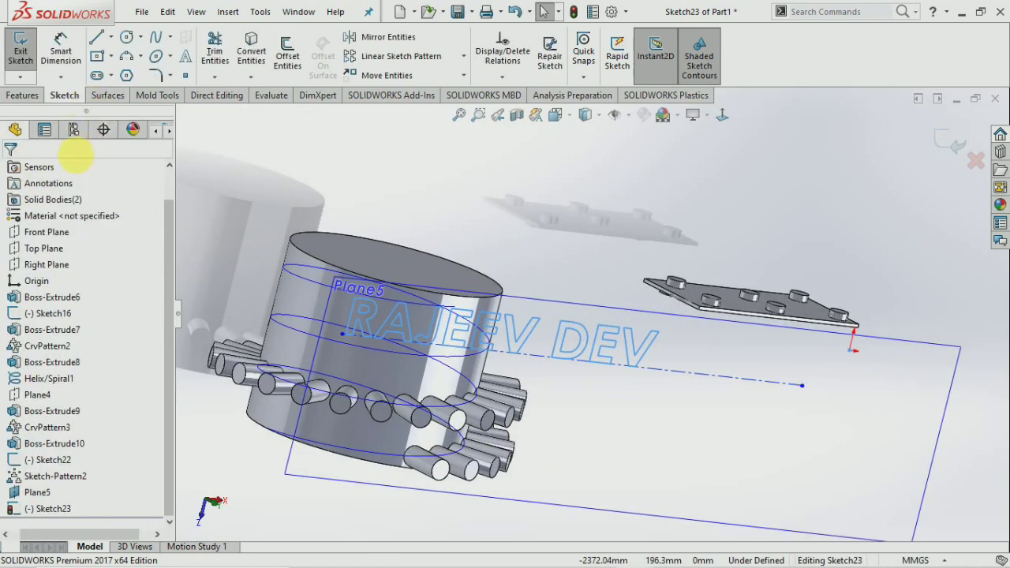
{"action": "left_click", "coordinate": [18, 52]}
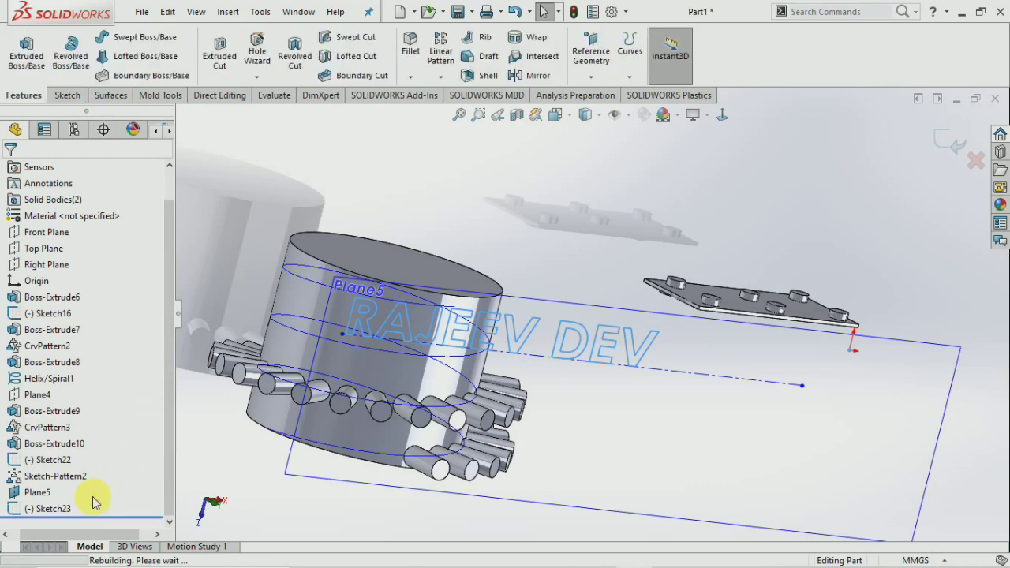
{"action": "left_click", "coordinate": [53, 509]}
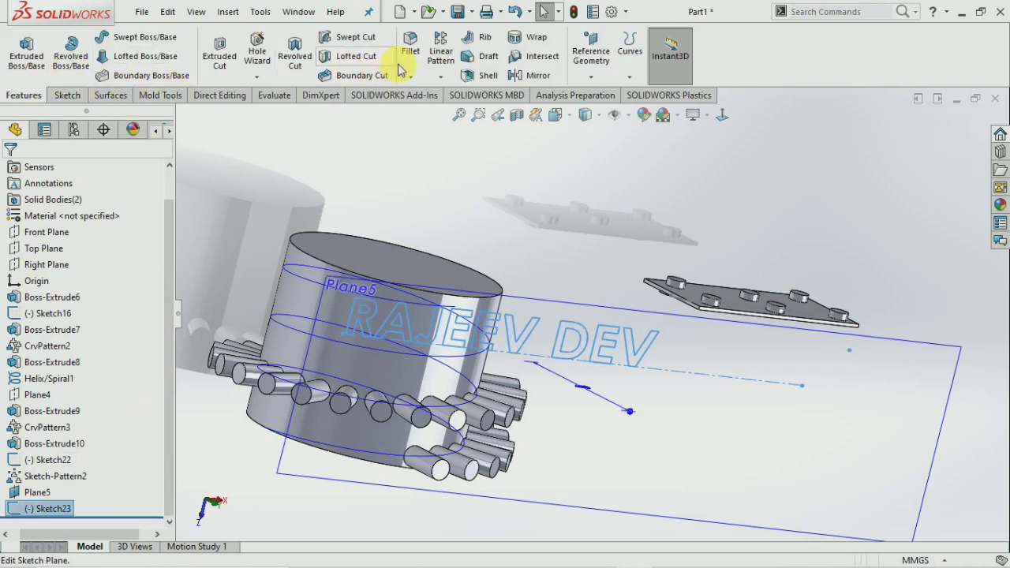
Wrap Sketch23 onto the cylinder's curved face as 5 mm embossed letters and inspect them.
{"action": "left_click", "coordinate": [538, 39]}
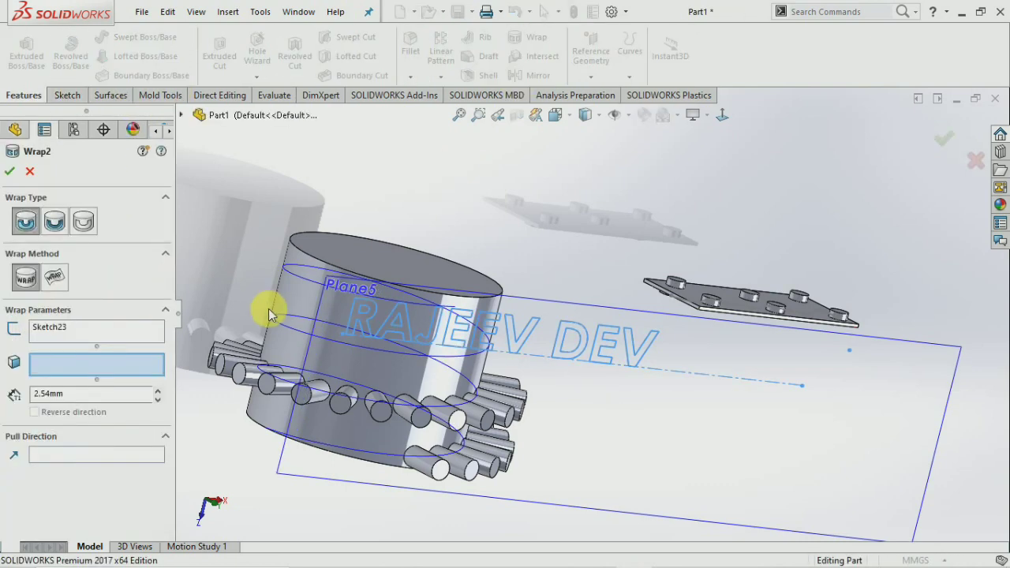
{"action": "left_click", "coordinate": [299, 303]}
{"action": "mouse_move", "coordinate": [299, 303]}
{"action": "middle_mouse_down"}
{"action": "mouse_move", "coordinate": [266, 296]}
{"action": "mouse_move", "coordinate": [243, 316]}
{"action": "mouse_move", "coordinate": [174, 316]}
{"action": "mouse_move", "coordinate": [300, 355]}
{"action": "middle_mouse_up"}
{"action": "left_click", "coordinate": [79, 395]}
{"action": "type", "text": "5"}
{"action": "left_click", "coordinate": [9, 172]}
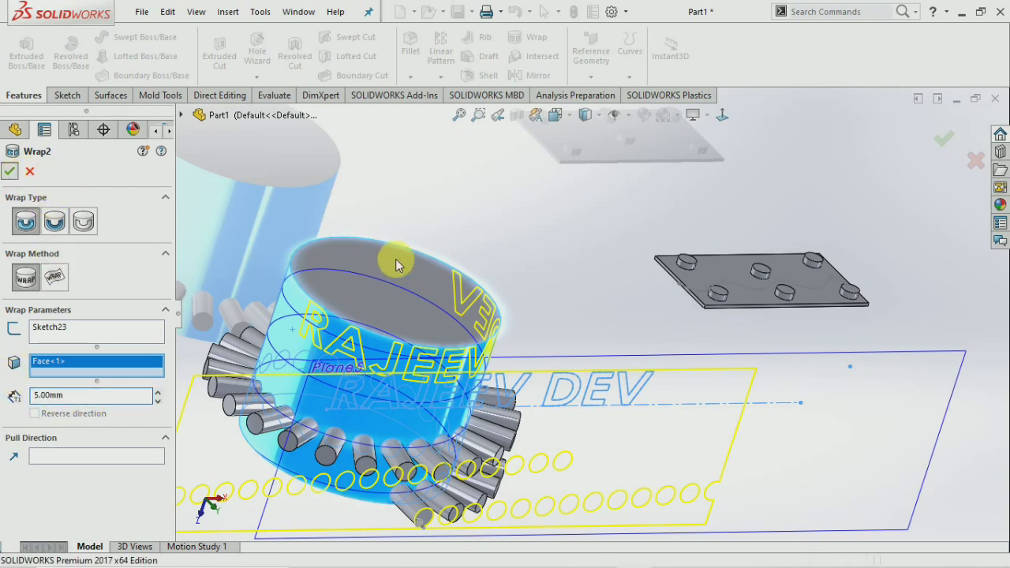
{"action": "middle_click_drag", "start_coordinate": [400, 289], "coordinate": [442, 242]}
{"action": "scroll", "coordinate": [383, 308], "scroll_direction": "down", "scroll_amount": 3}
{"action": "scroll", "coordinate": [386, 316], "scroll_direction": "down", "scroll_amount": 5}
{"action": "middle_click_drag", "start_coordinate": [408, 275], "coordinate": [410, 359]}
{"action": "scroll", "coordinate": [410, 359], "scroll_direction": "down", "scroll_amount": 3}
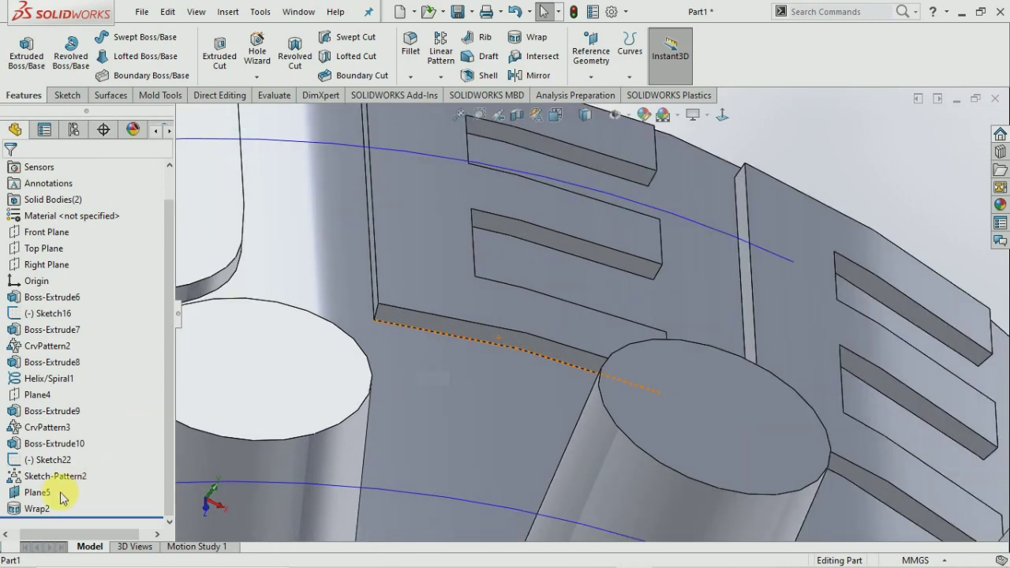
Delete the Wrap2 feature and reselect Sketch23.
{"action": "right_click", "coordinate": [35, 509]}
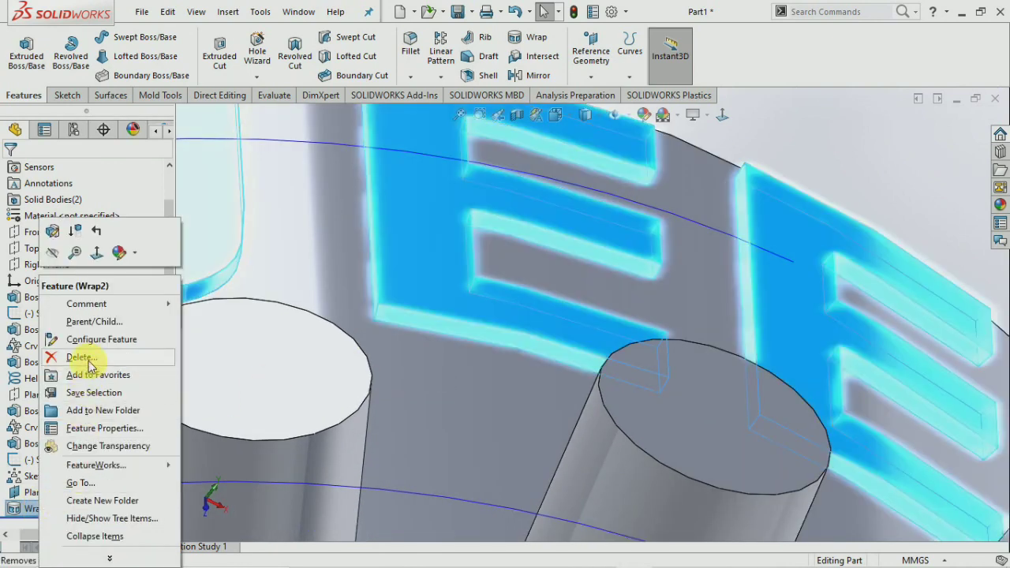
{"action": "left_click", "coordinate": [79, 357]}
{"action": "left_click", "coordinate": [597, 204]}
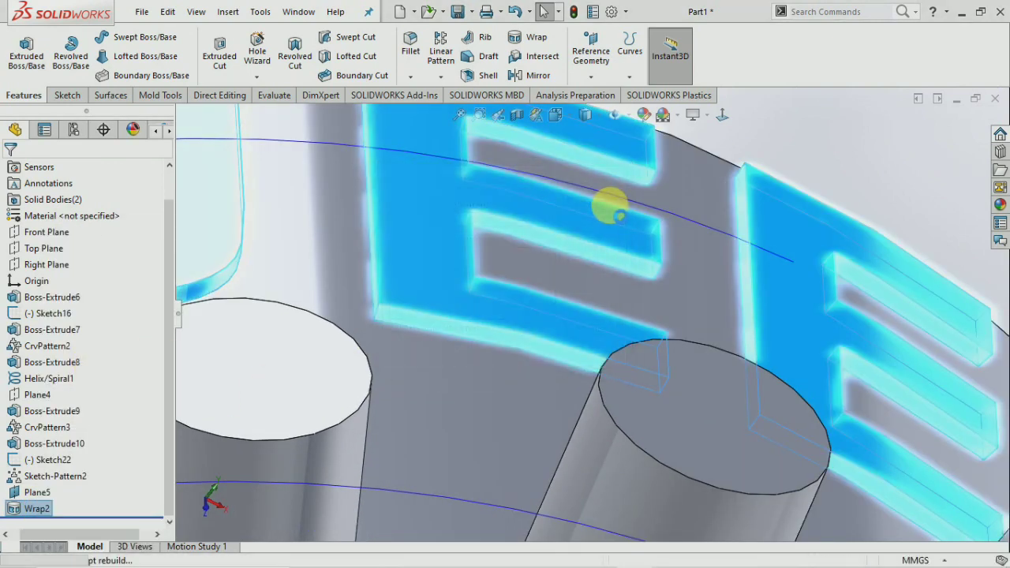
{"action": "scroll", "coordinate": [588, 237], "scroll_direction": "up", "scroll_amount": 3}
{"action": "scroll", "coordinate": [588, 237], "scroll_direction": "up", "scroll_amount": 4}
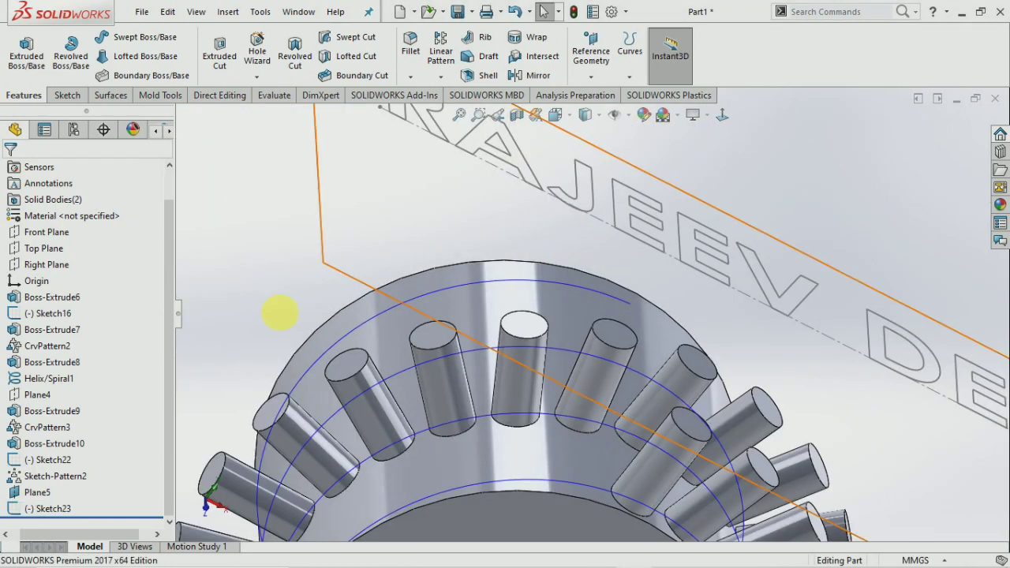
{"action": "left_click", "coordinate": [61, 509]}
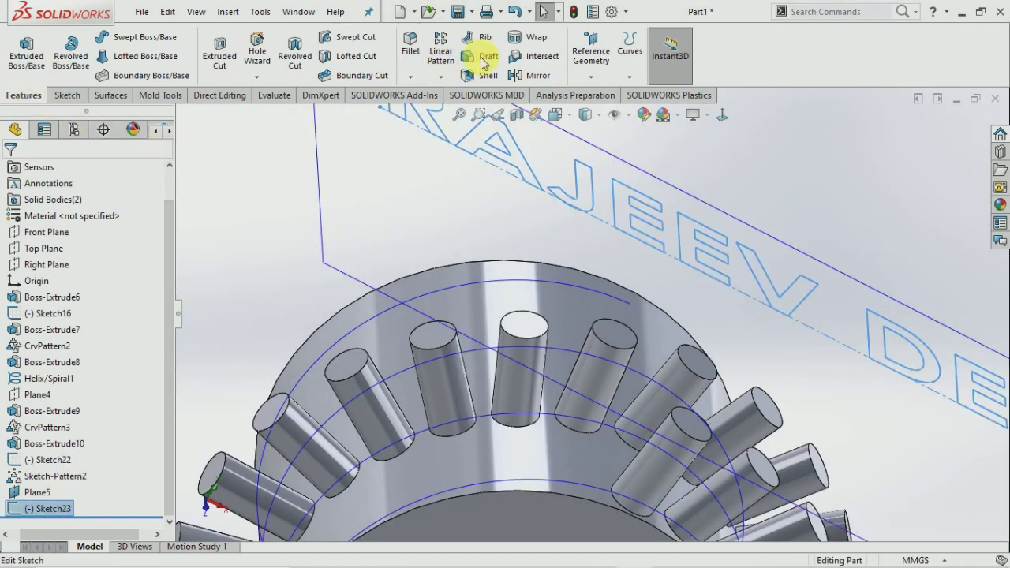
Wrap Sketch23 into the cylinder's outer face as 5.00 mm debossed letters, then orbit to inspect.
{"action": "left_click", "coordinate": [537, 37]}
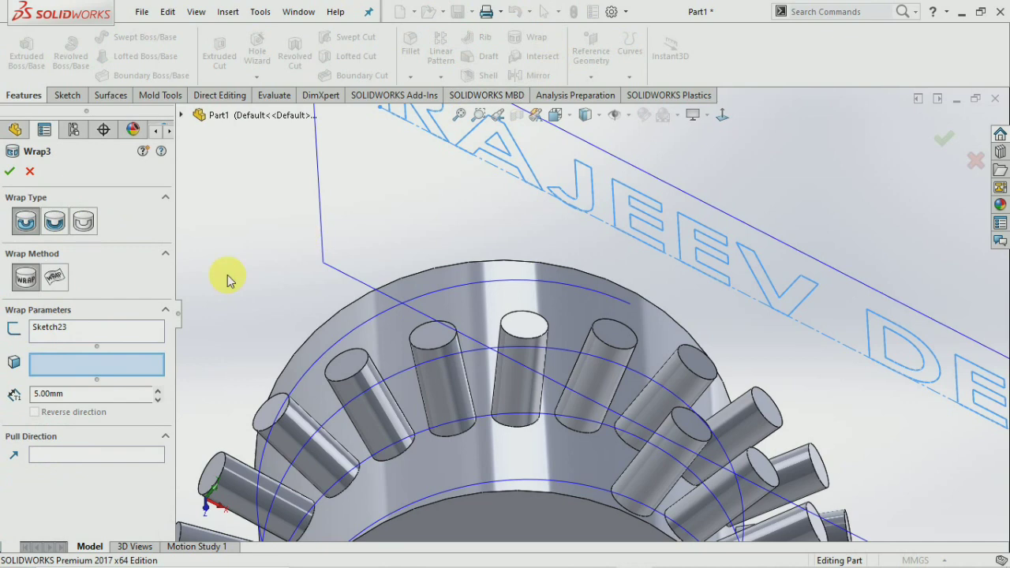
{"action": "left_click", "coordinate": [57, 221]}
{"action": "middle_click_drag", "start_coordinate": [304, 247], "coordinate": [324, 355]}
{"action": "left_click", "coordinate": [409, 363]}
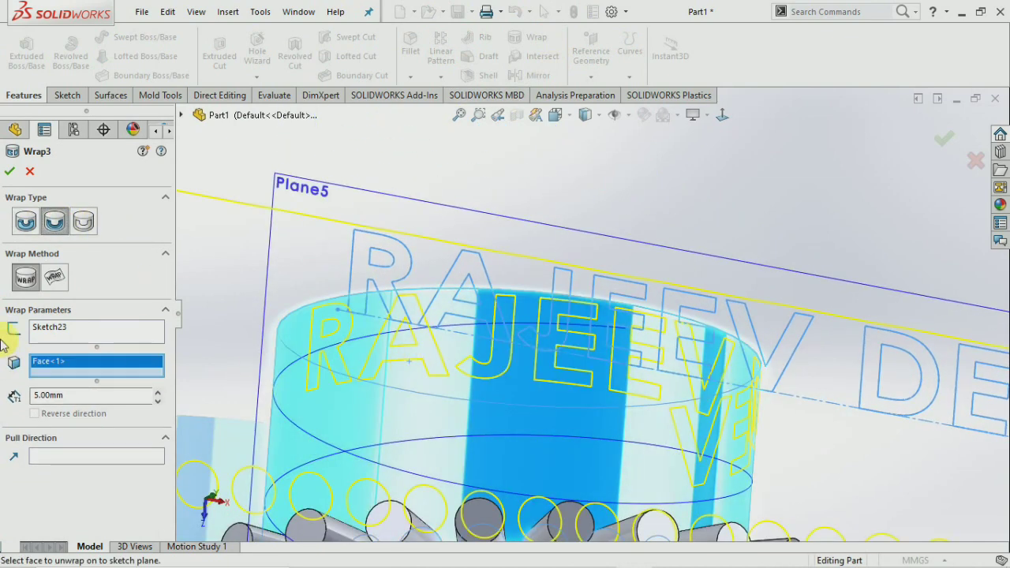
{"action": "left_click", "coordinate": [15, 173]}
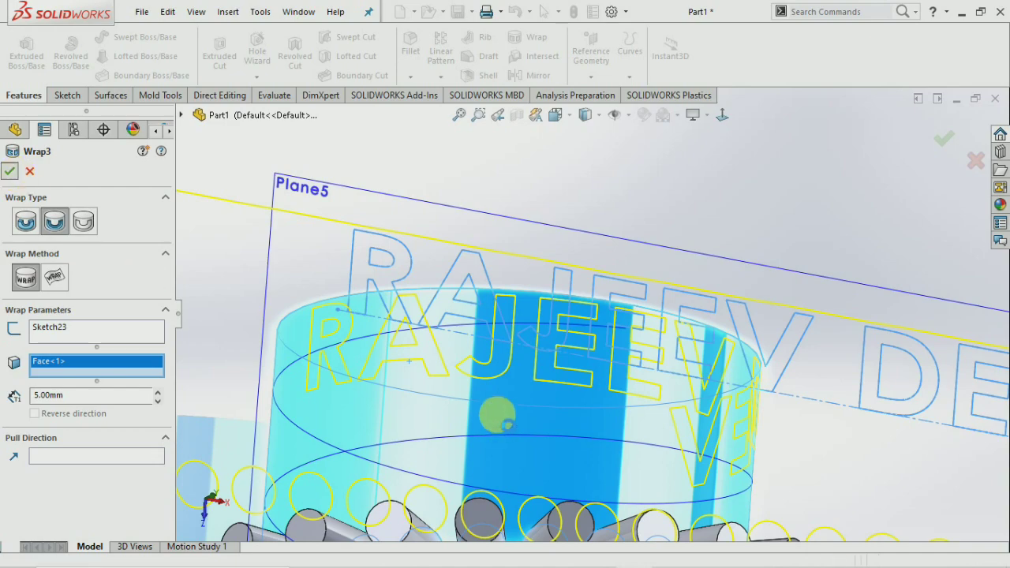
{"action": "scroll", "coordinate": [356, 355], "scroll_direction": "down", "scroll_amount": 8}
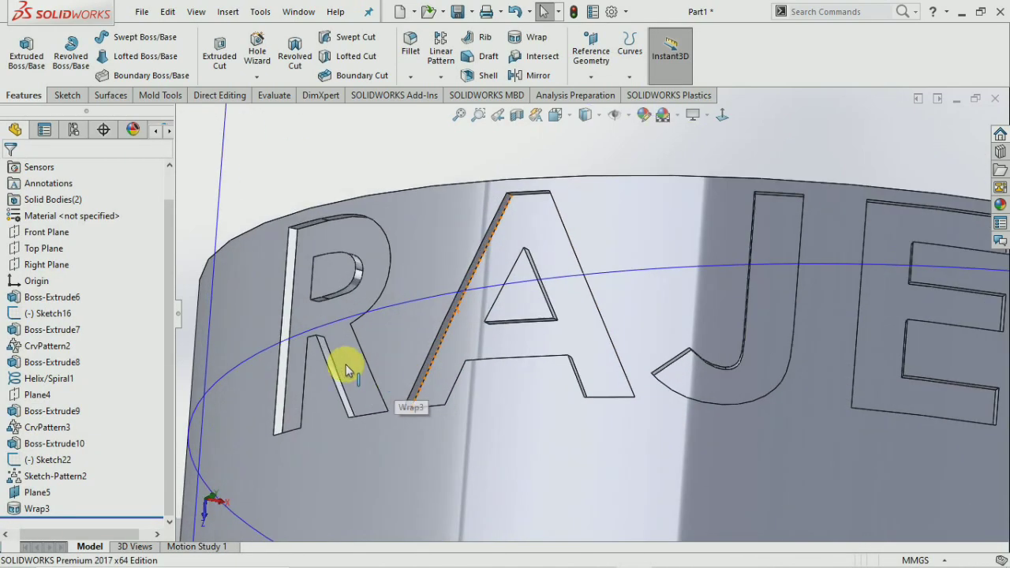
{"action": "middle_click_drag", "start_coordinate": [384, 310], "coordinate": [886, 289]}
{"action": "scroll", "coordinate": [395, 367], "scroll_direction": "up", "scroll_amount": 8}
{"action": "scroll", "coordinate": [704, 300], "scroll_direction": "down", "scroll_amount": 6}
{"action": "scroll", "coordinate": [675, 313], "scroll_direction": "up", "scroll_amount": 8}
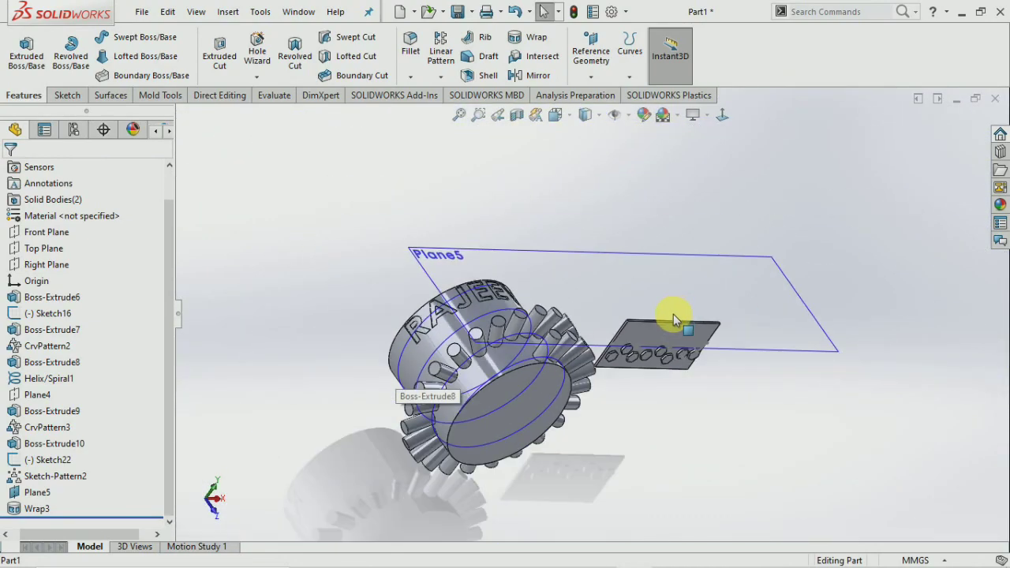